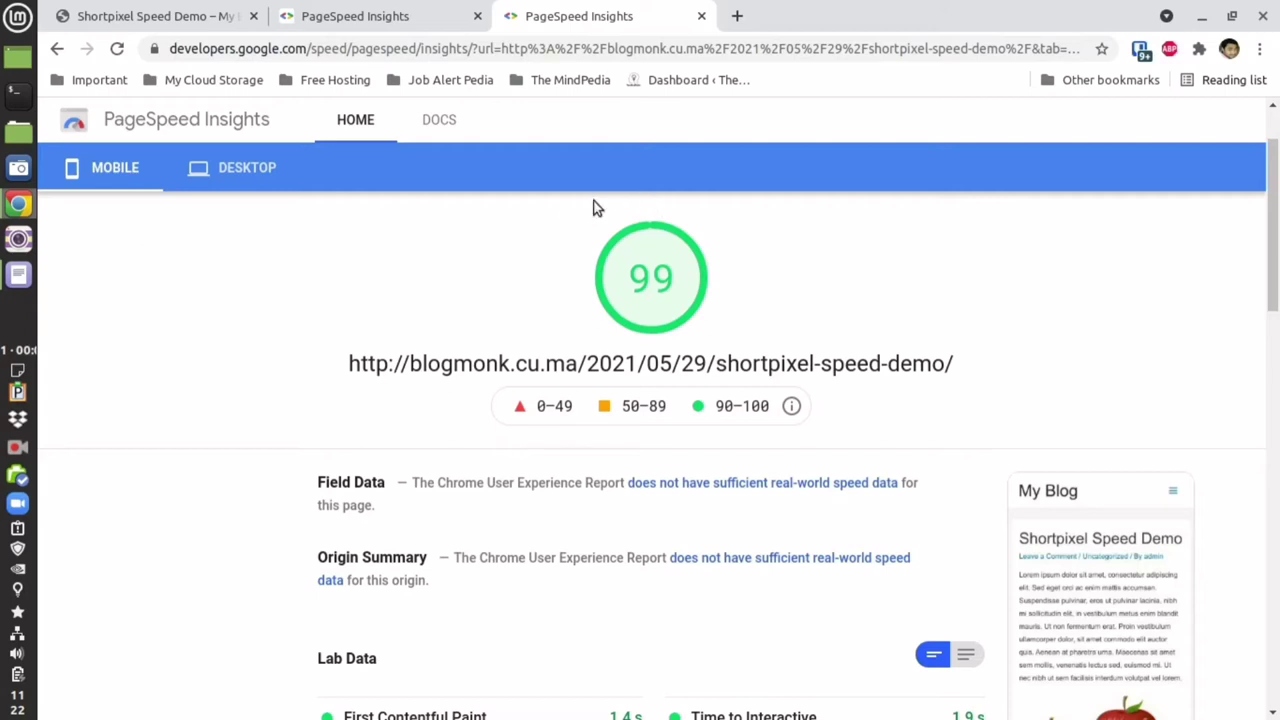
Check the demo post's PageSpeed score of 99 on mobile and desktop, then go back to the blog post.
scroll(891, 360, "down", 2)
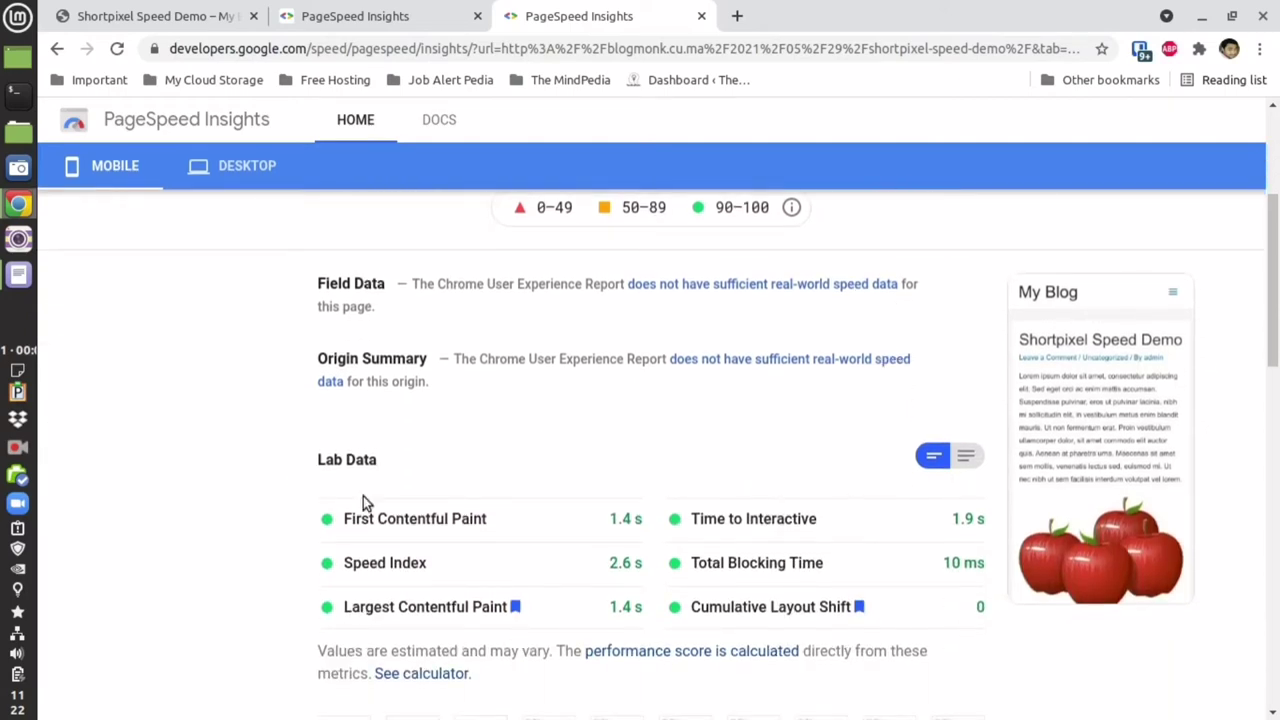
left_click(247, 168)
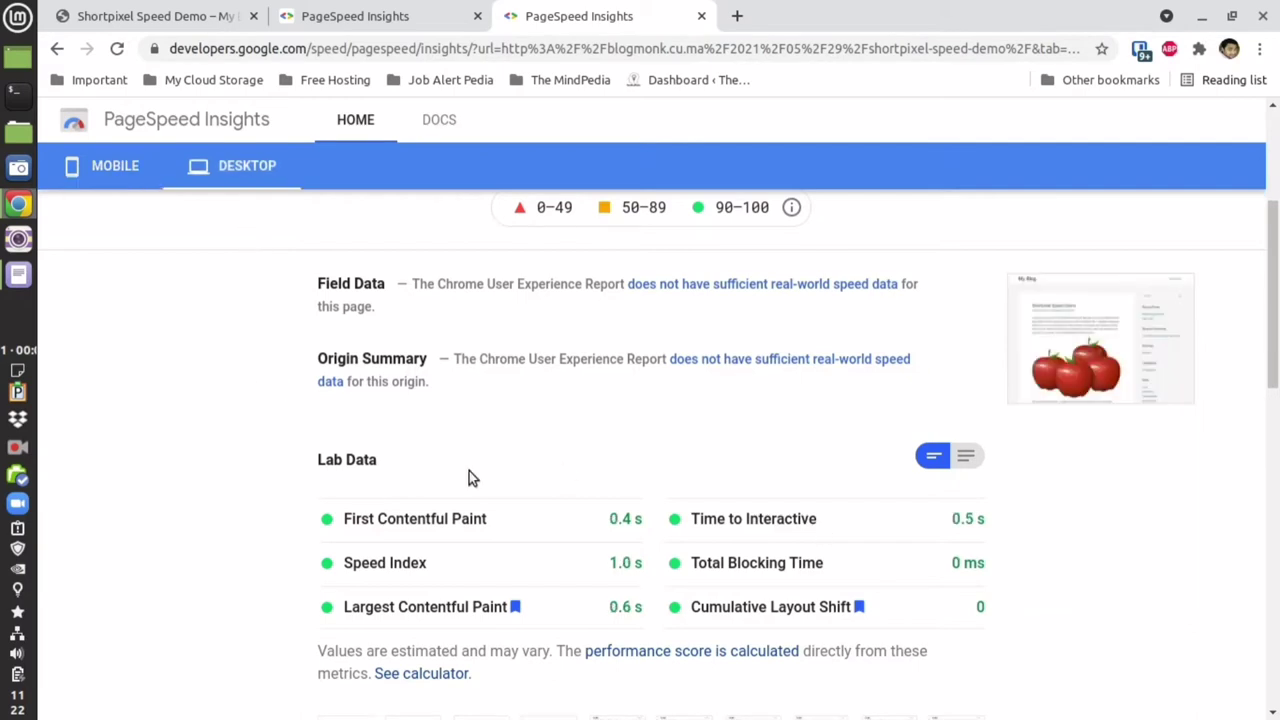
scroll(469, 471, "up", 2)
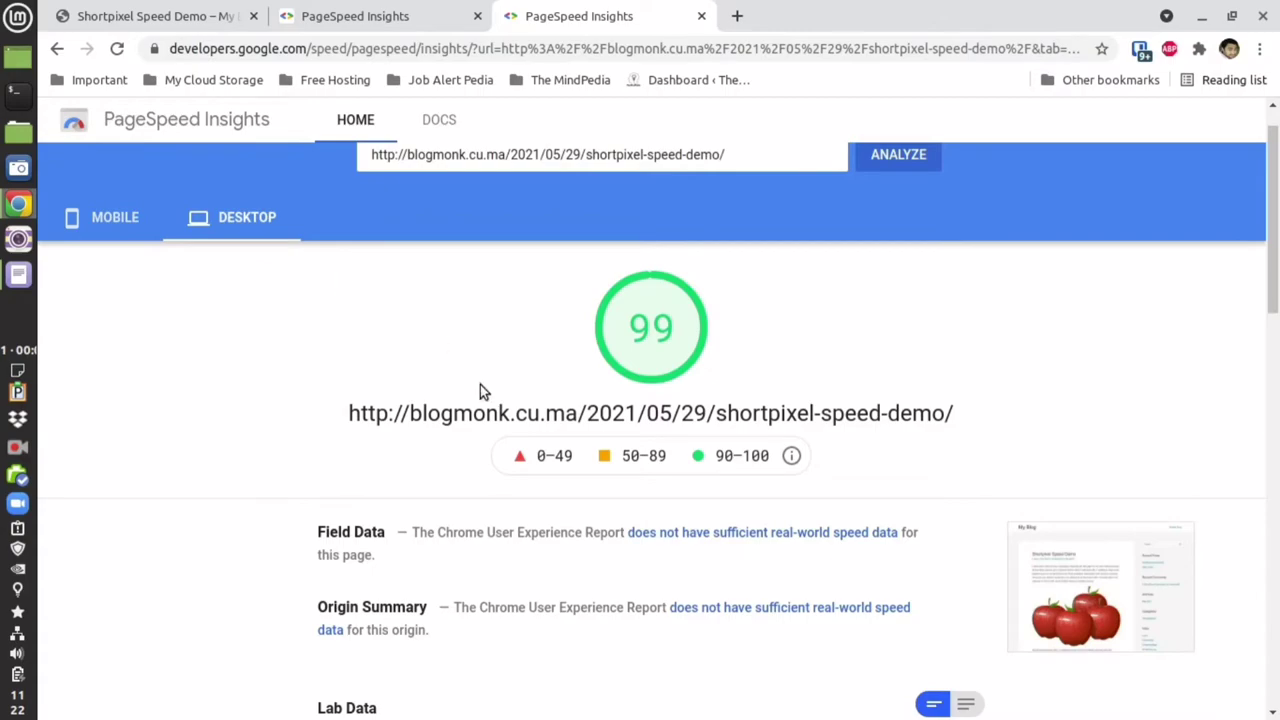
left_click(163, 12)
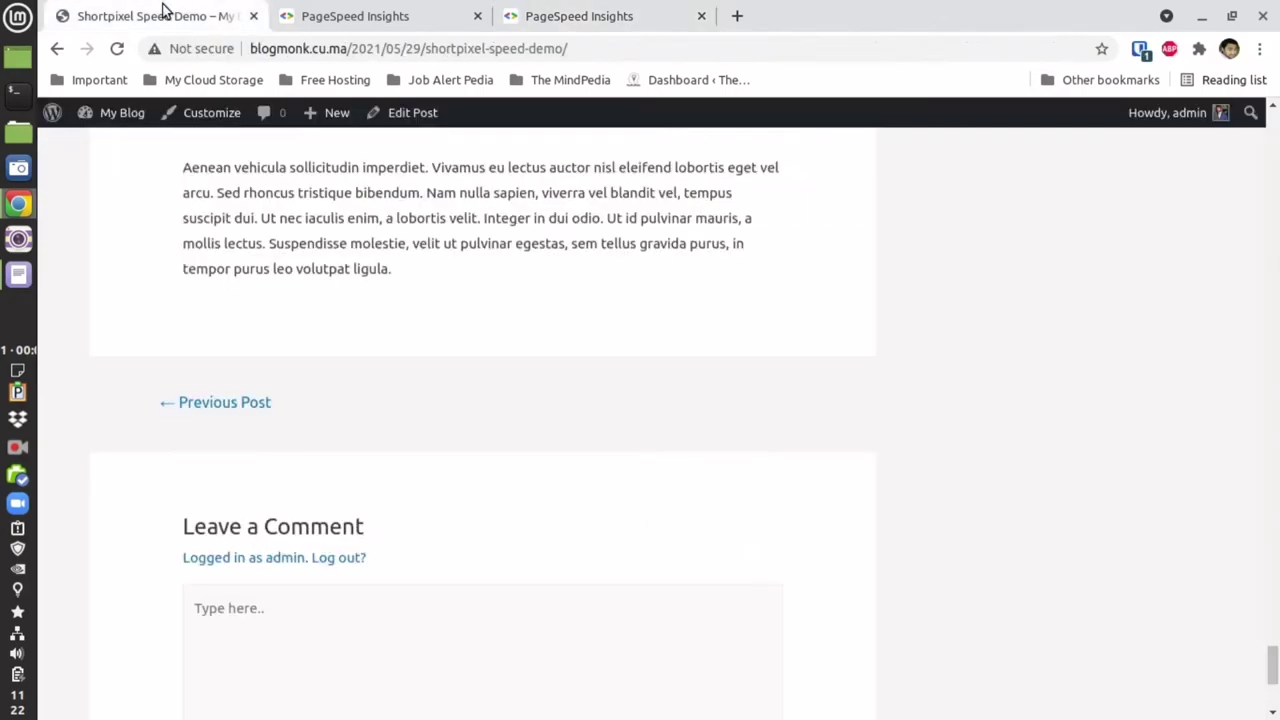
Scroll through the demo blog post and open the WordPress admin's All Posts list.
left_click_drag(1271, 652, 1271, 523)
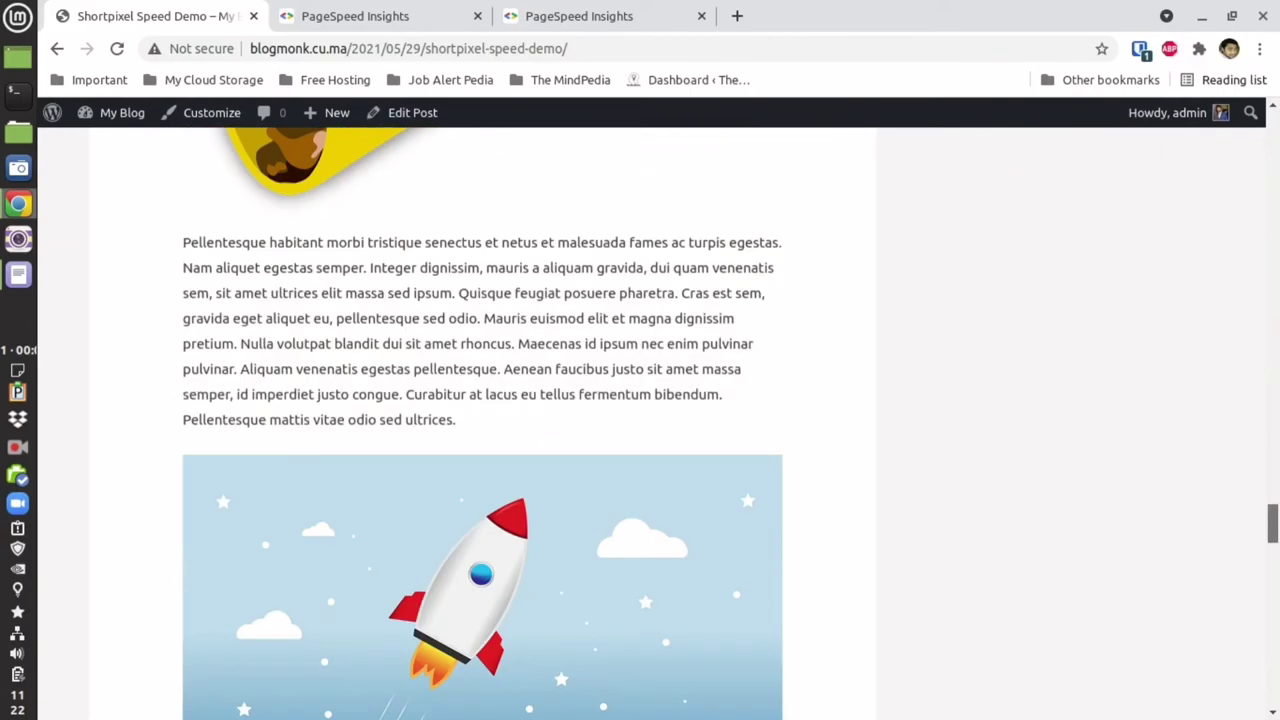
left_click(566, 18)
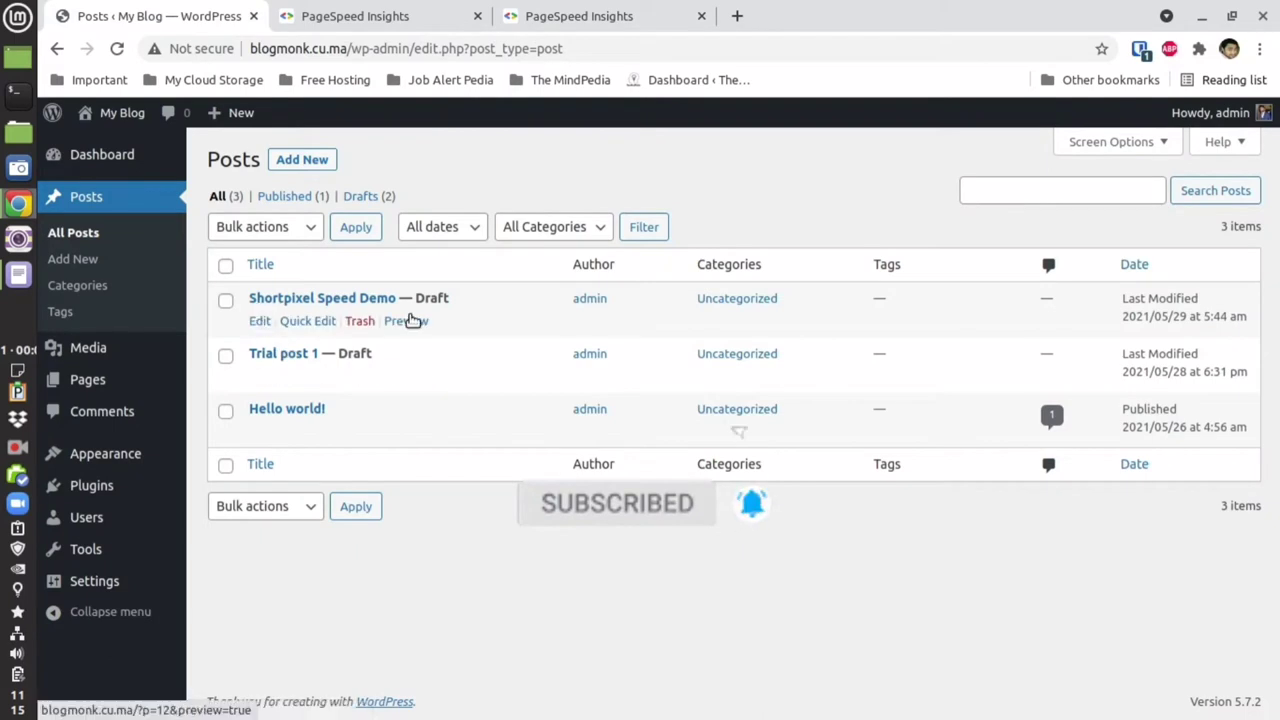
Publish the Shortpixel Speed Demo draft, copy its link, and view the live post.
left_click(262, 323)
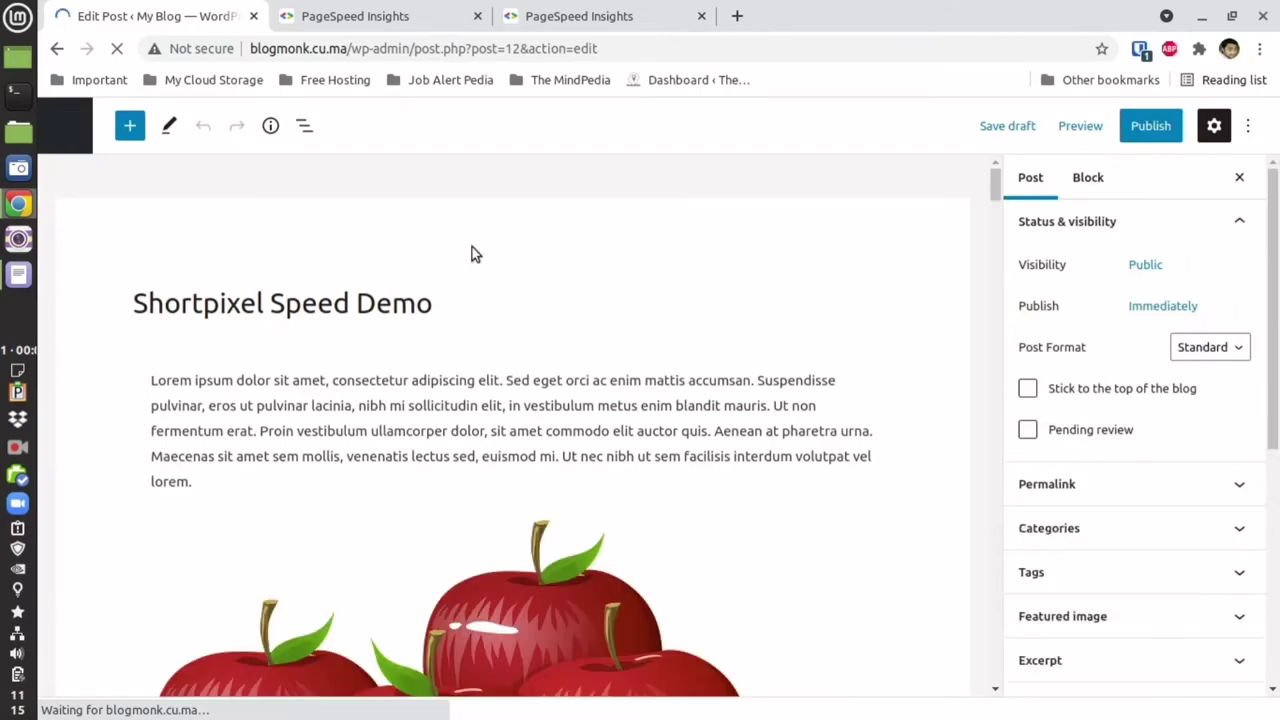
scroll(694, 406, "down", 10)
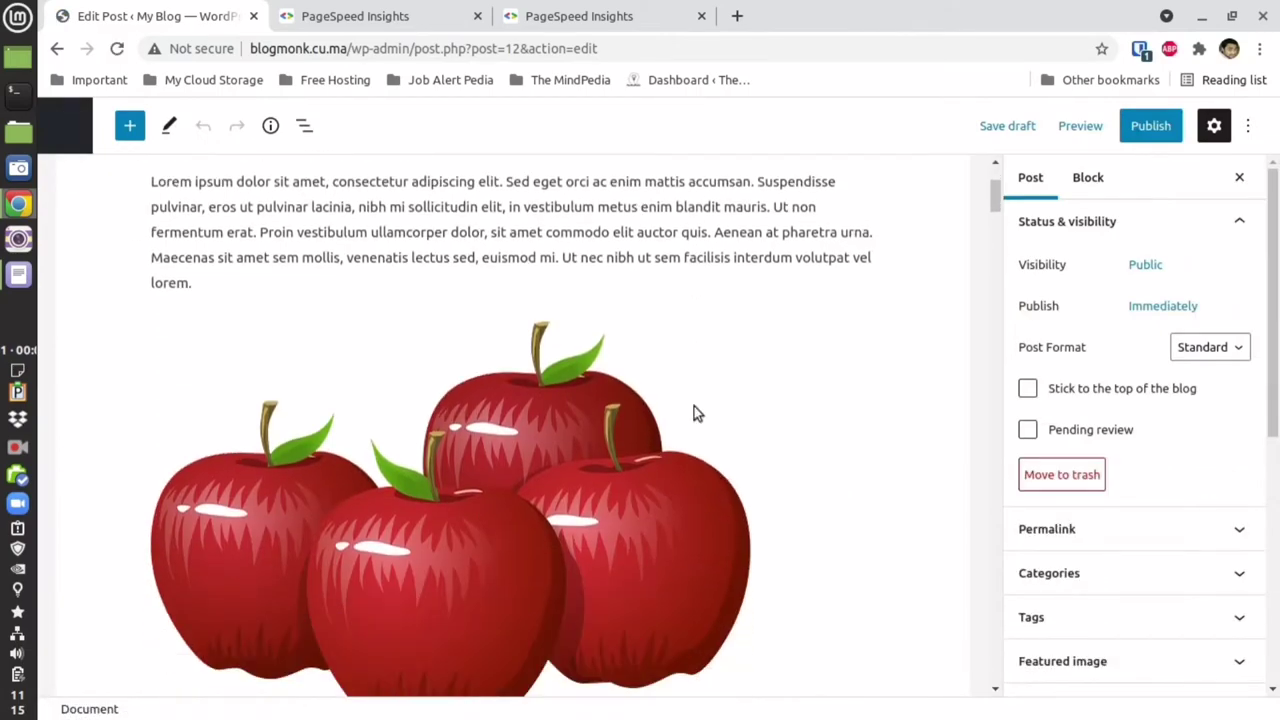
left_click_drag(1001, 240, 960, 672)
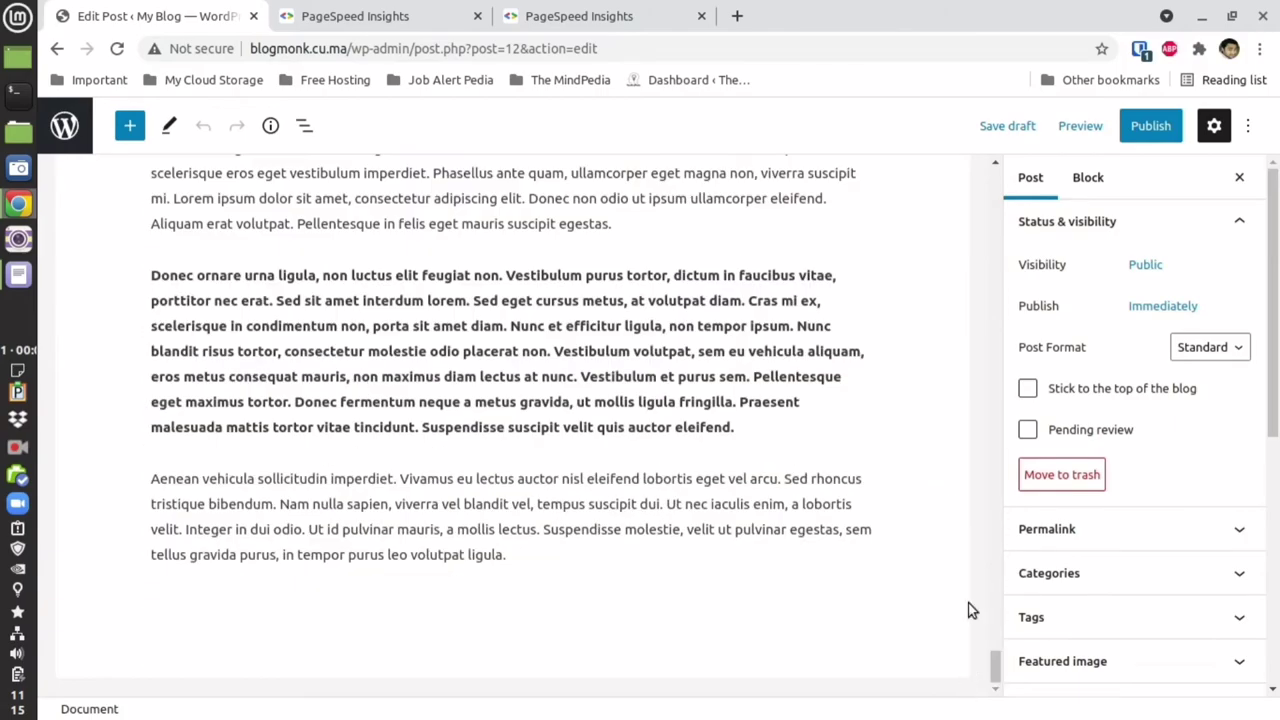
left_click(1143, 126)
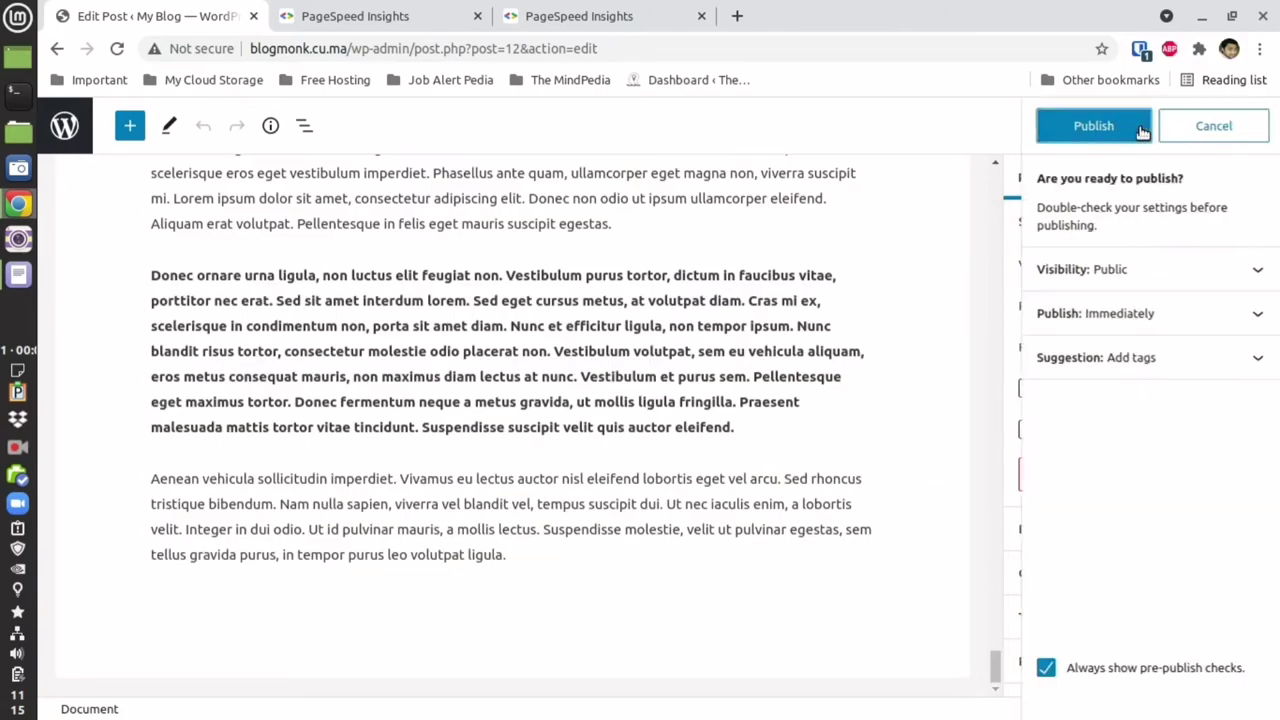
left_click(1077, 143)
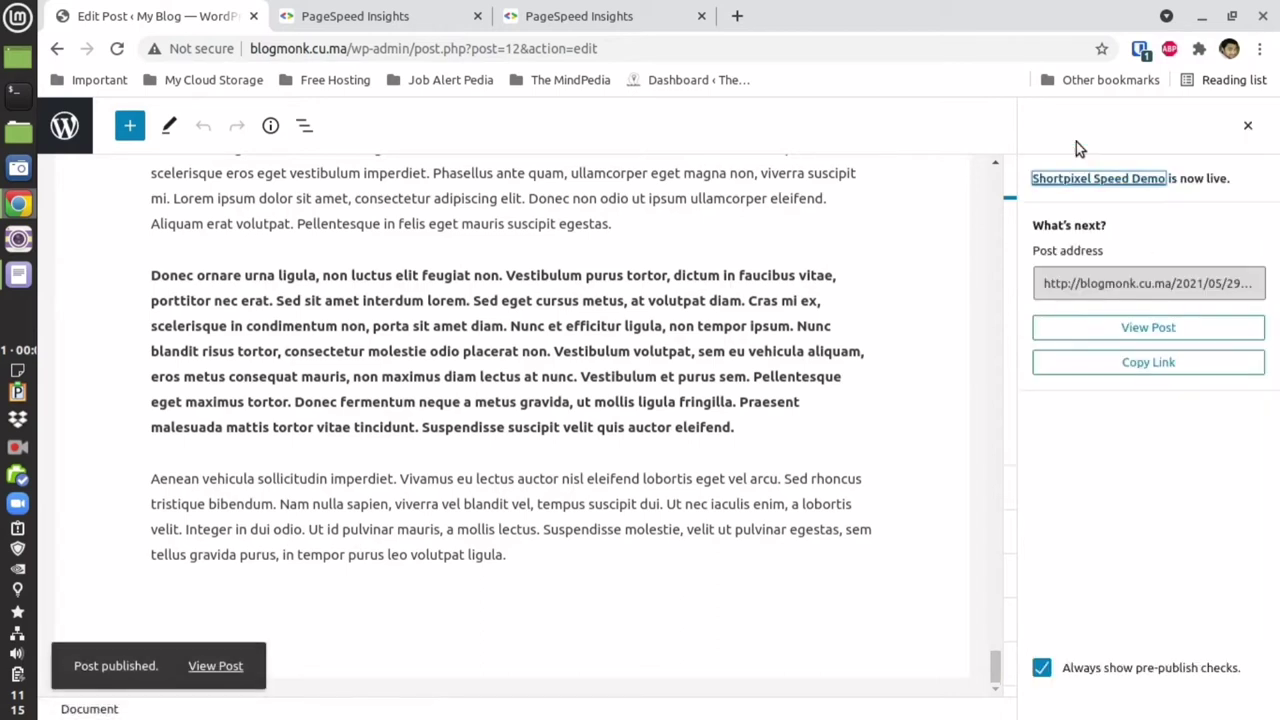
left_click(1143, 368)
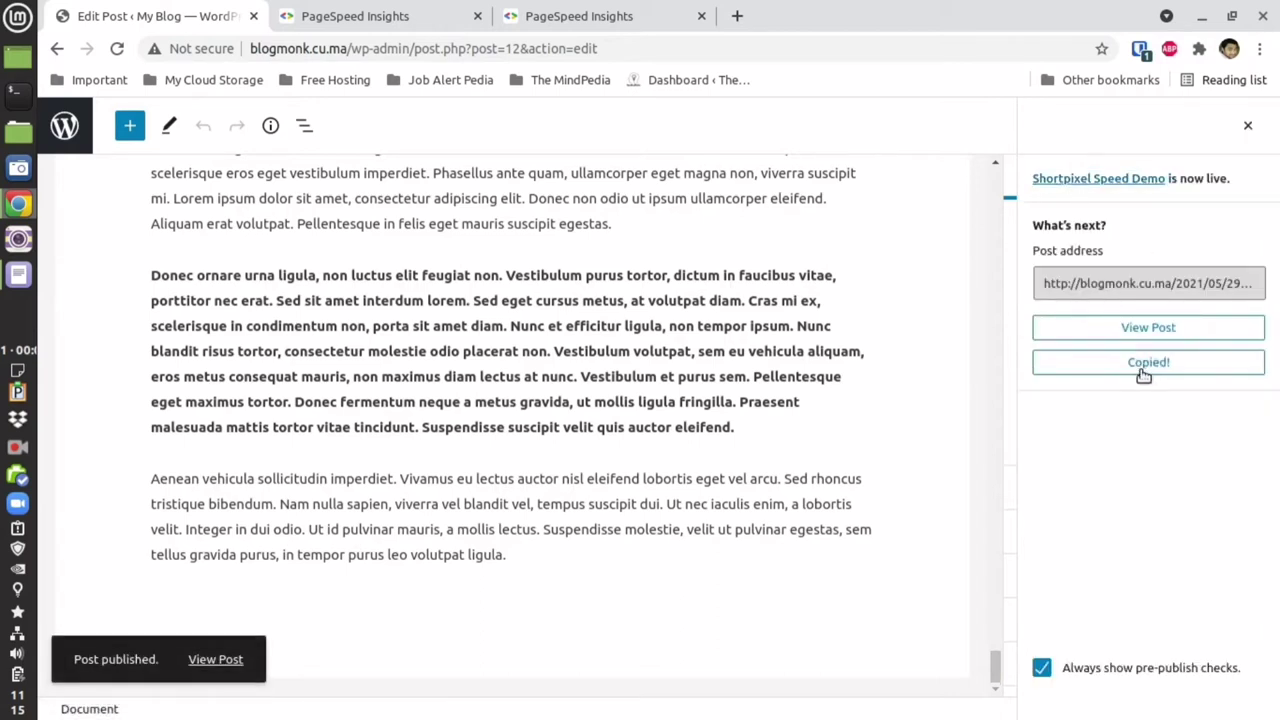
left_click(1148, 332)
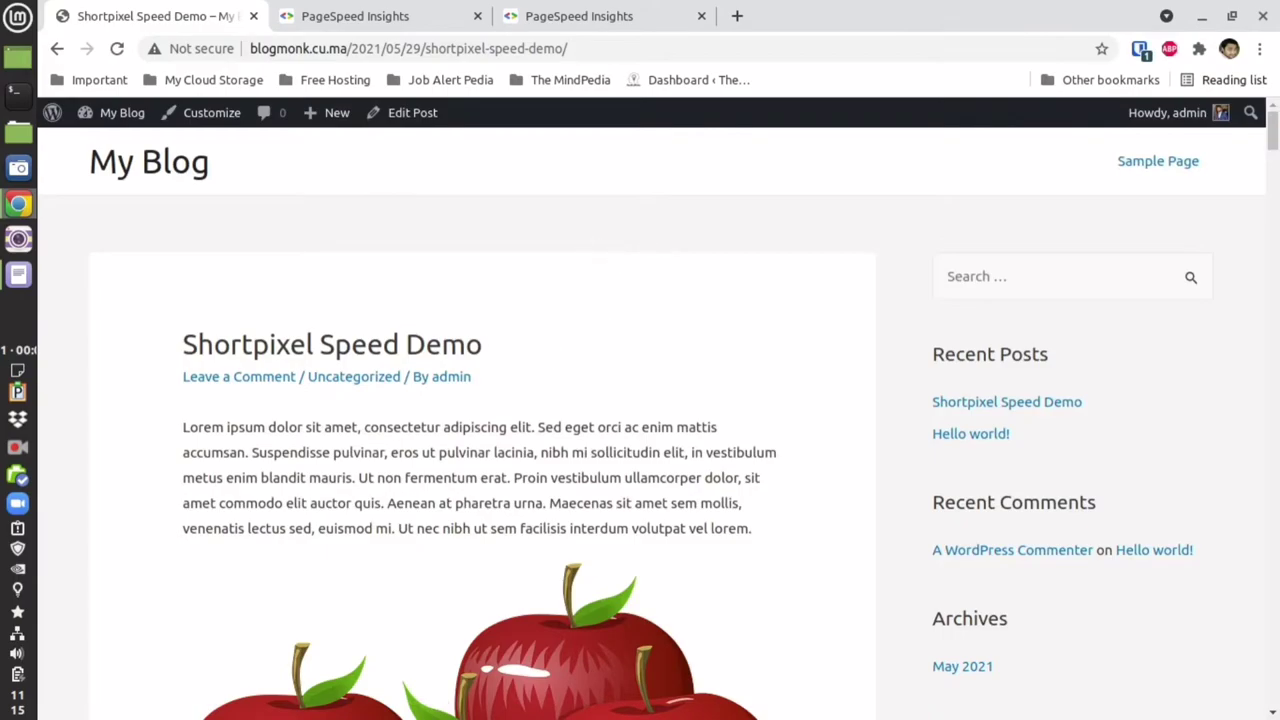
From the admin dashboard, filter Installed Plugins to Inactive, showing ShortPixel Image Optimizer.
scroll(480, 420, "down", 15)
left_click_drag(1272, 343, 1273, 130)
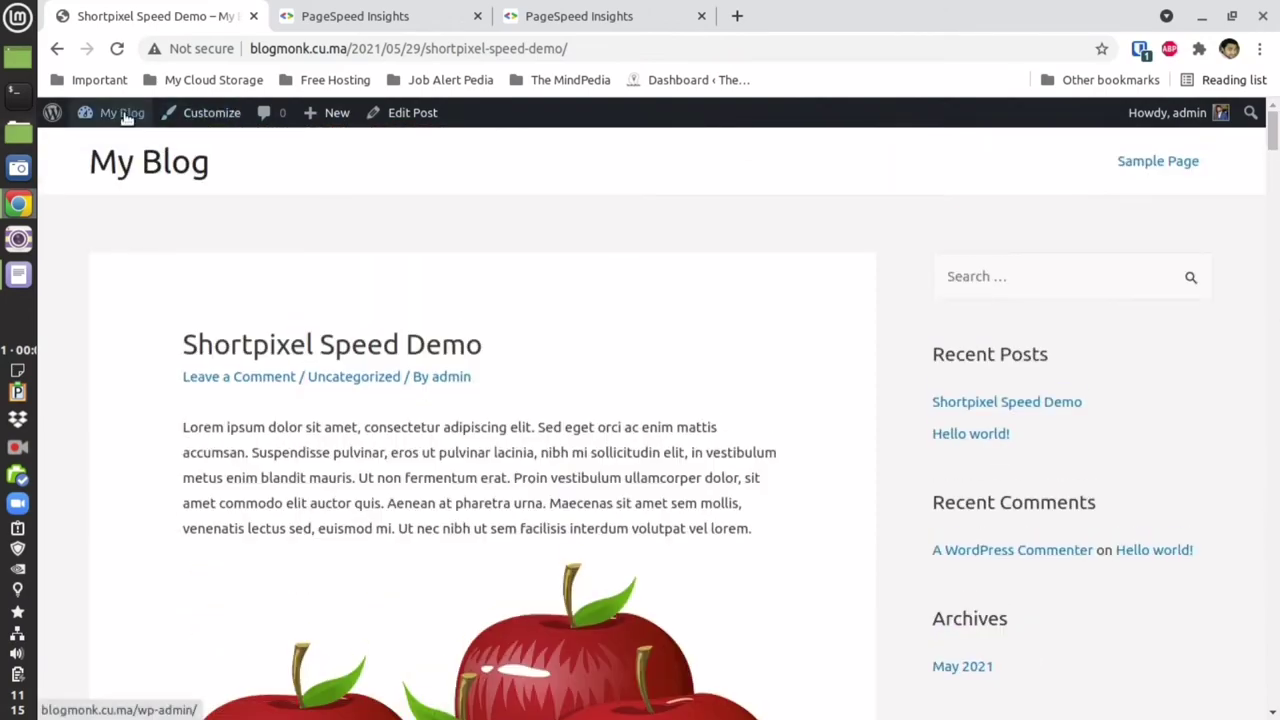
mouse_move(126, 117)
left_click(118, 144)
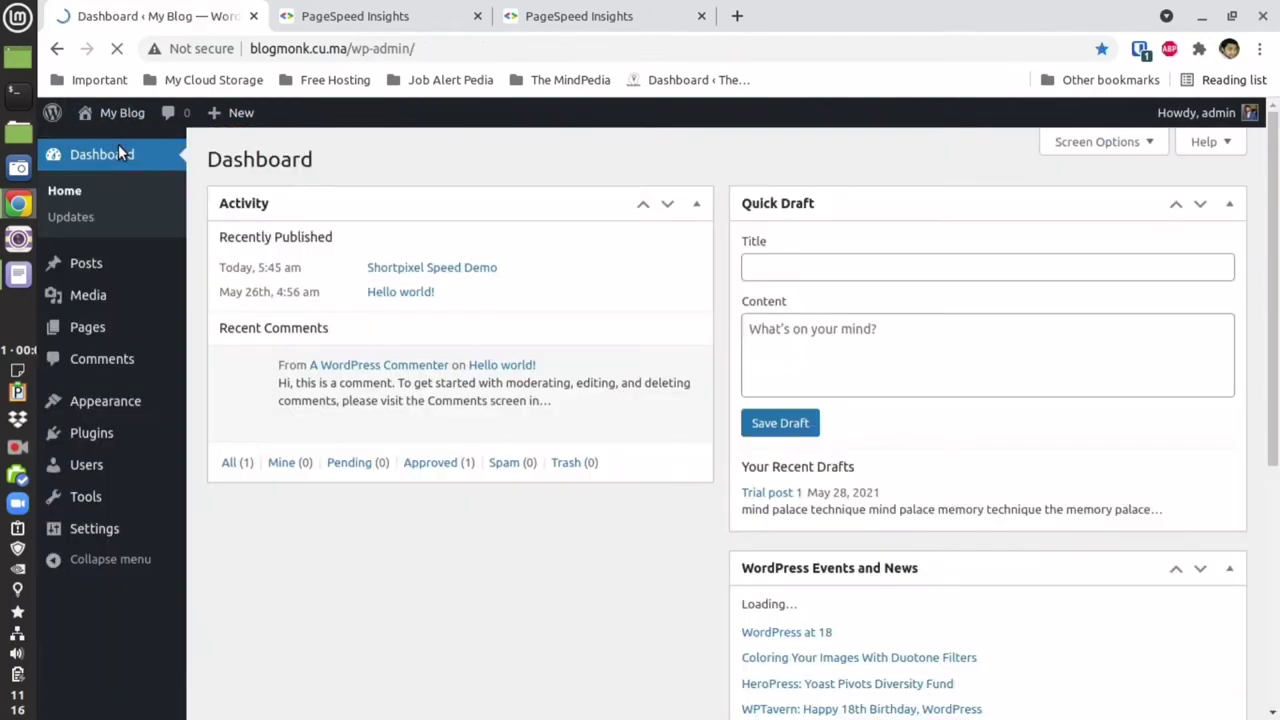
mouse_move(88, 434)
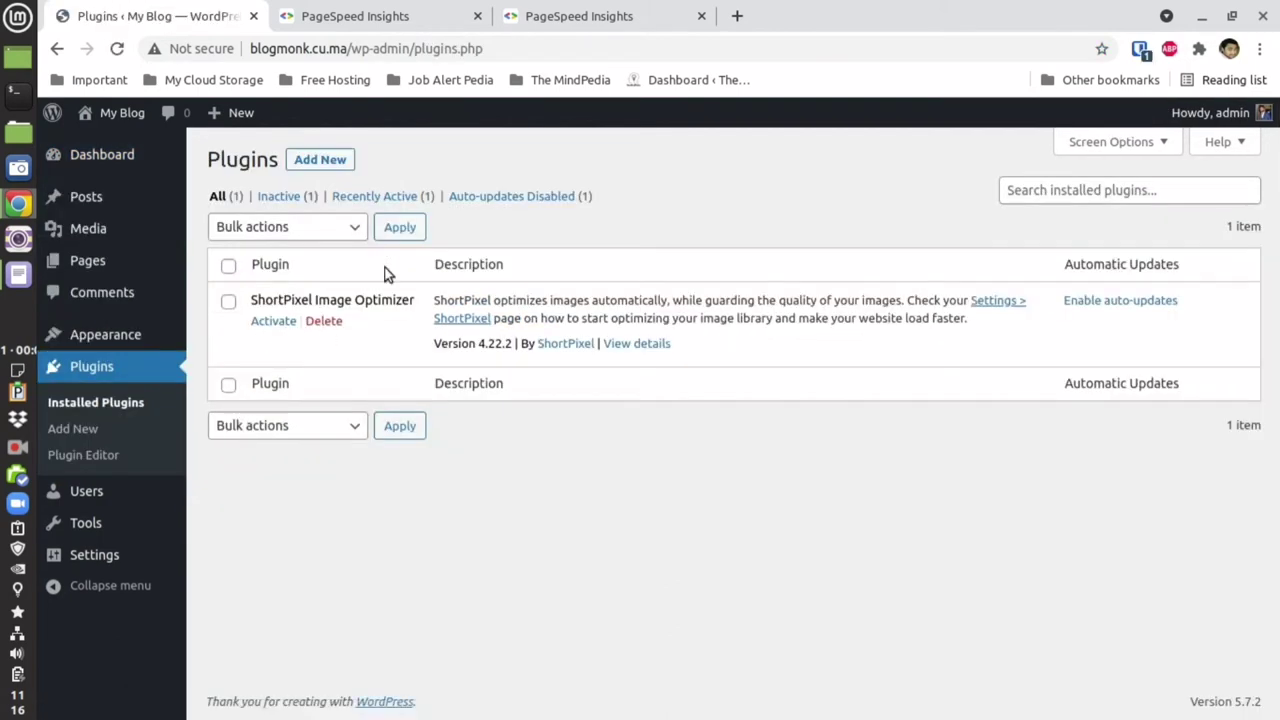
left_click(281, 200)
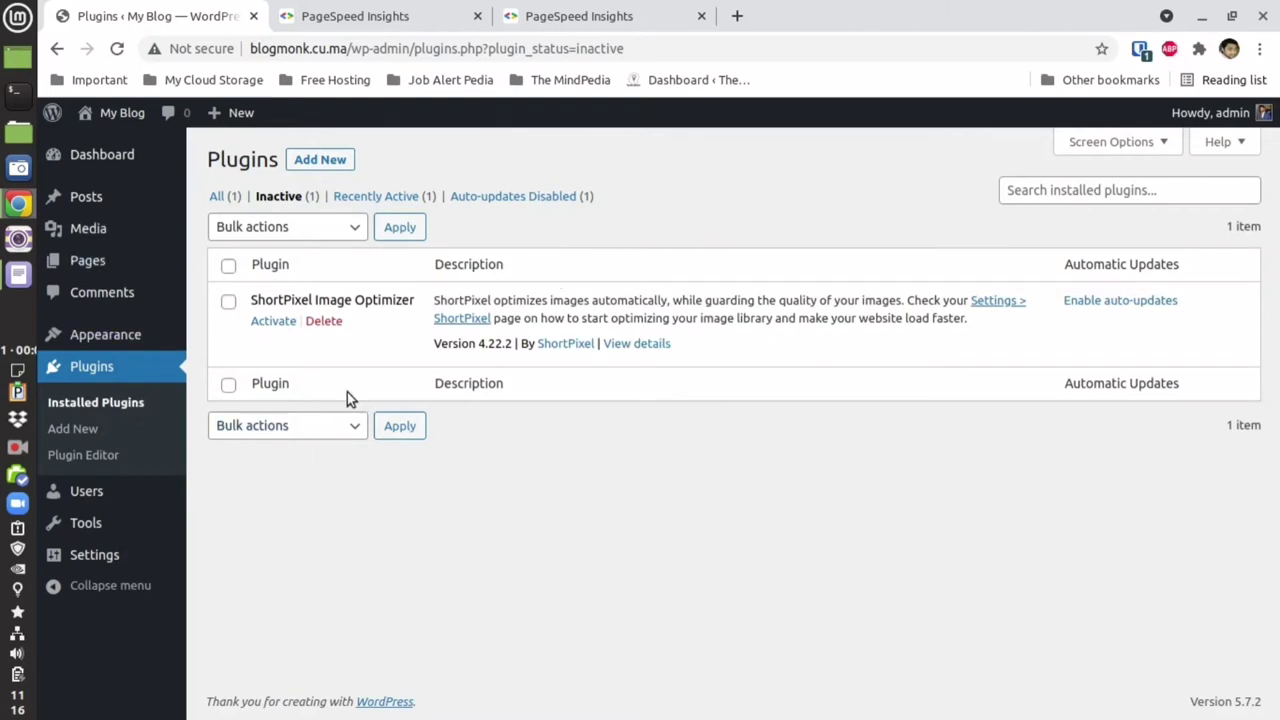
left_click(369, 14)
Analyze the pasted demo post URL in PageSpeed Insights: 93 on mobile, 91 on desktop.
left_click(437, 287)
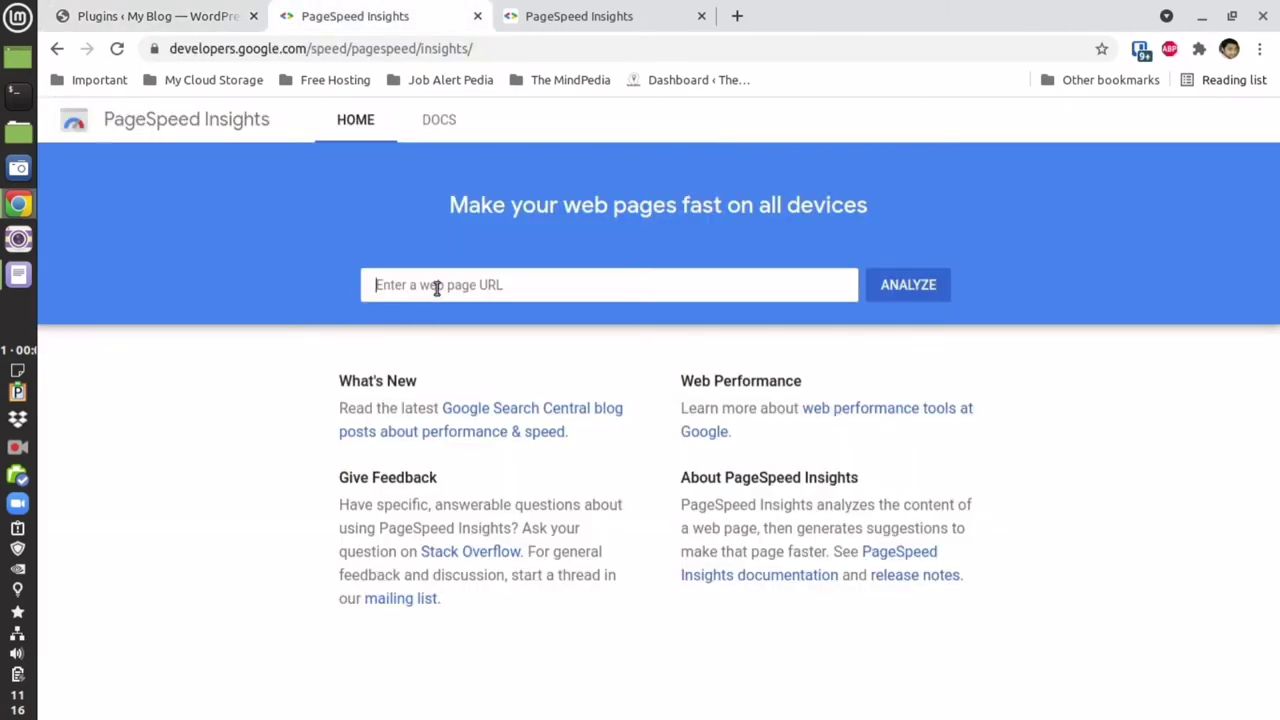
key("ctrl+v")
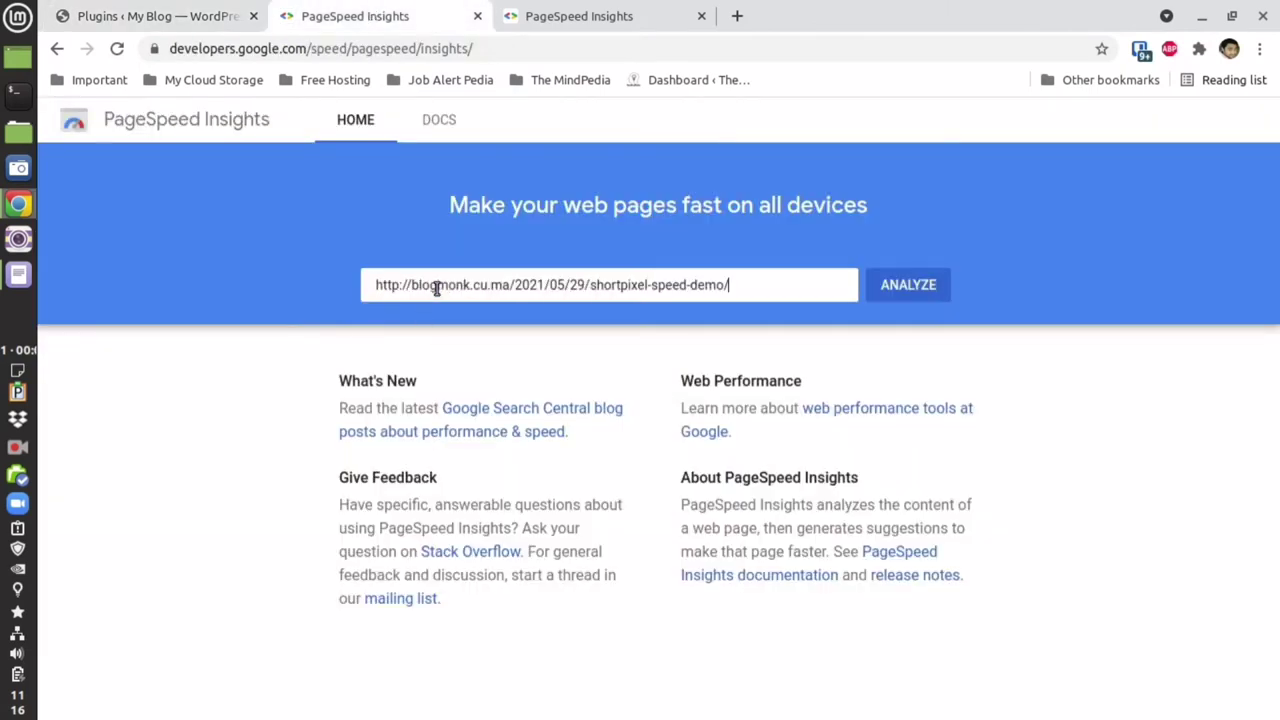
left_click(905, 292)
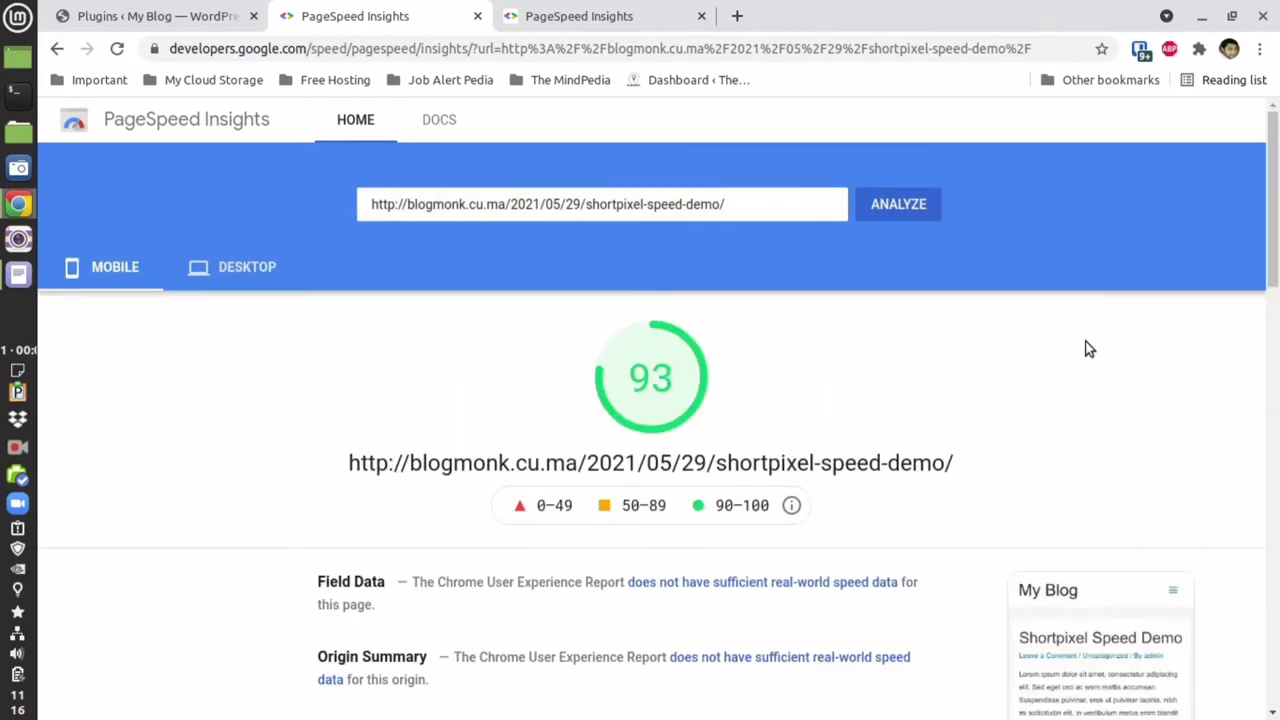
scroll(628, 449, "down", 15)
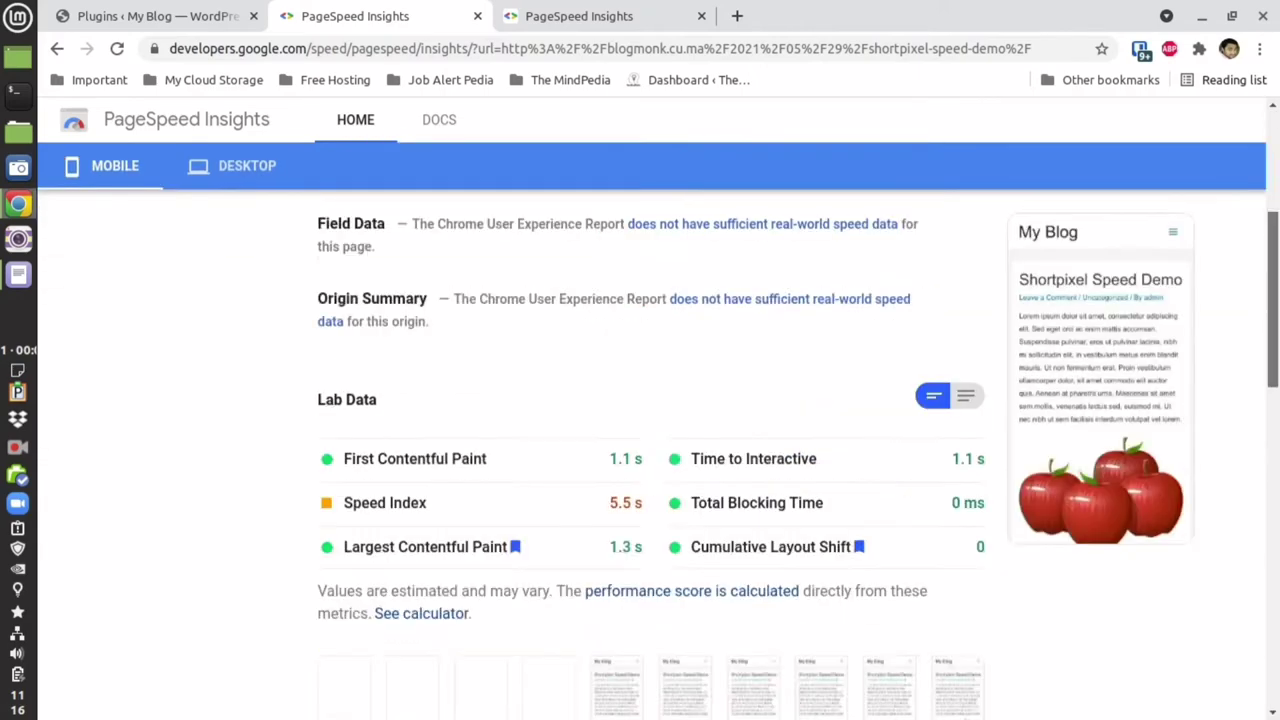
scroll(640, 450, "up", 15)
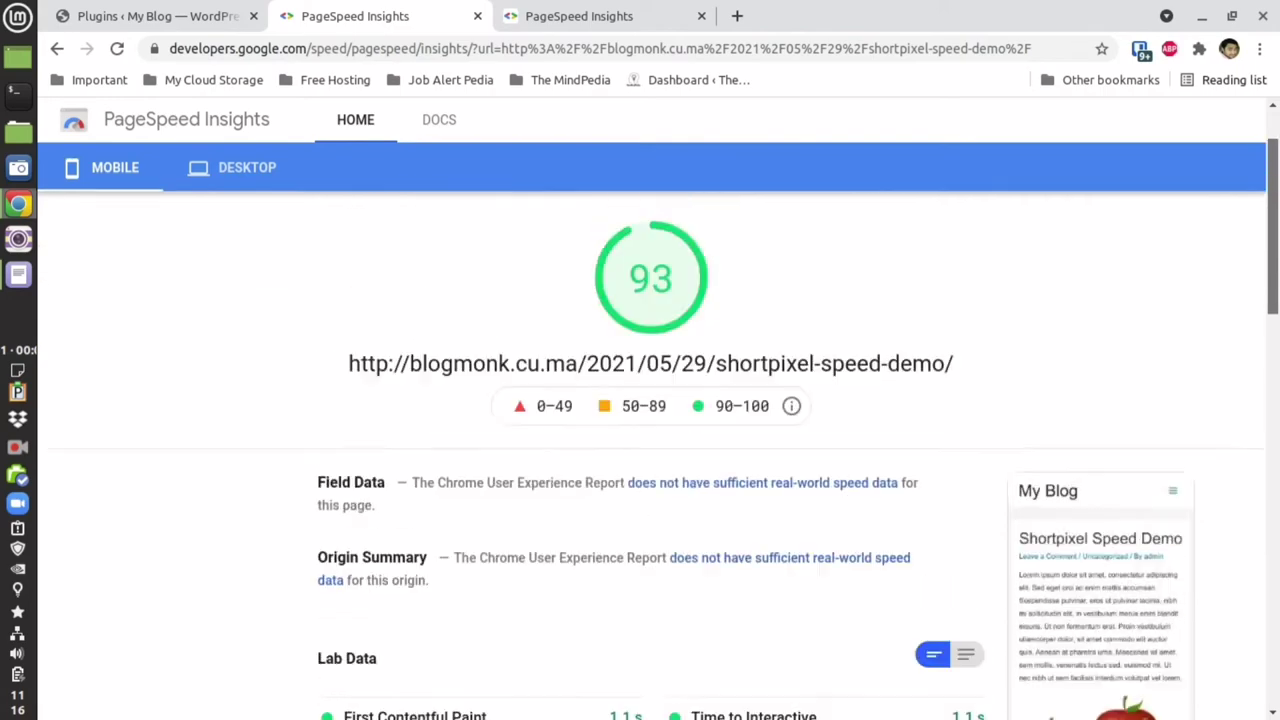
left_click(241, 283)
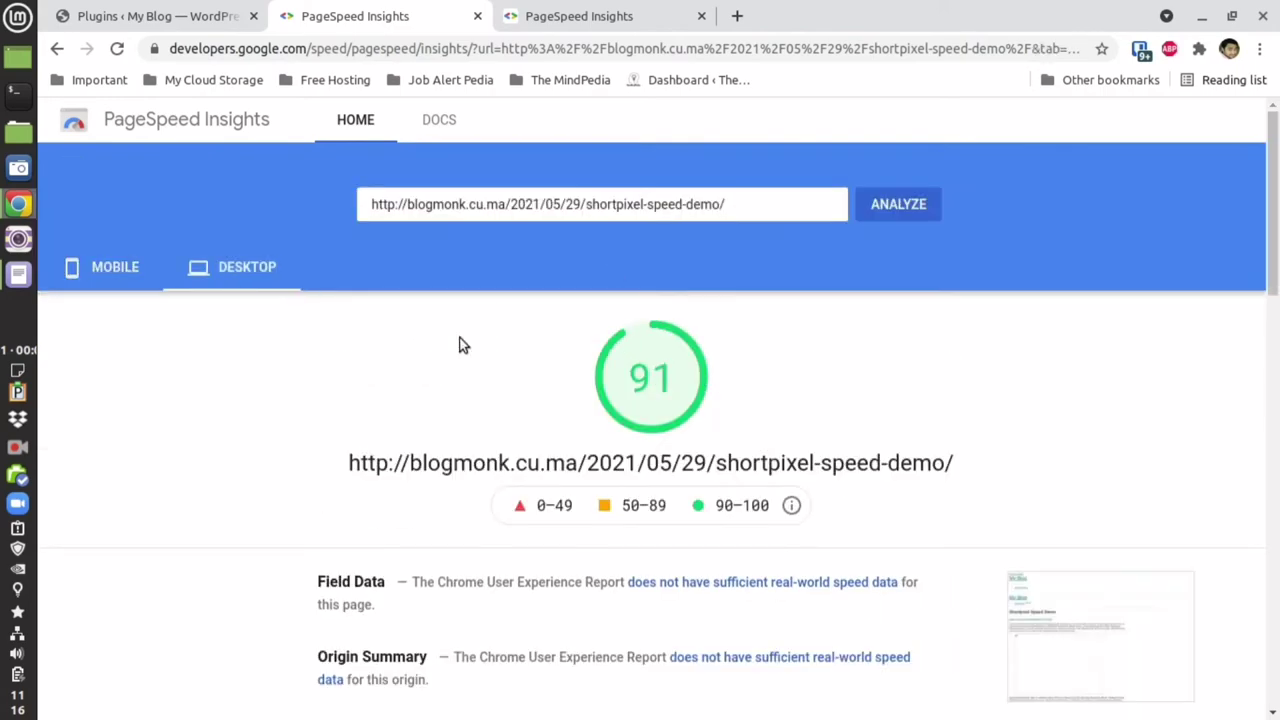
left_click(150, 9)
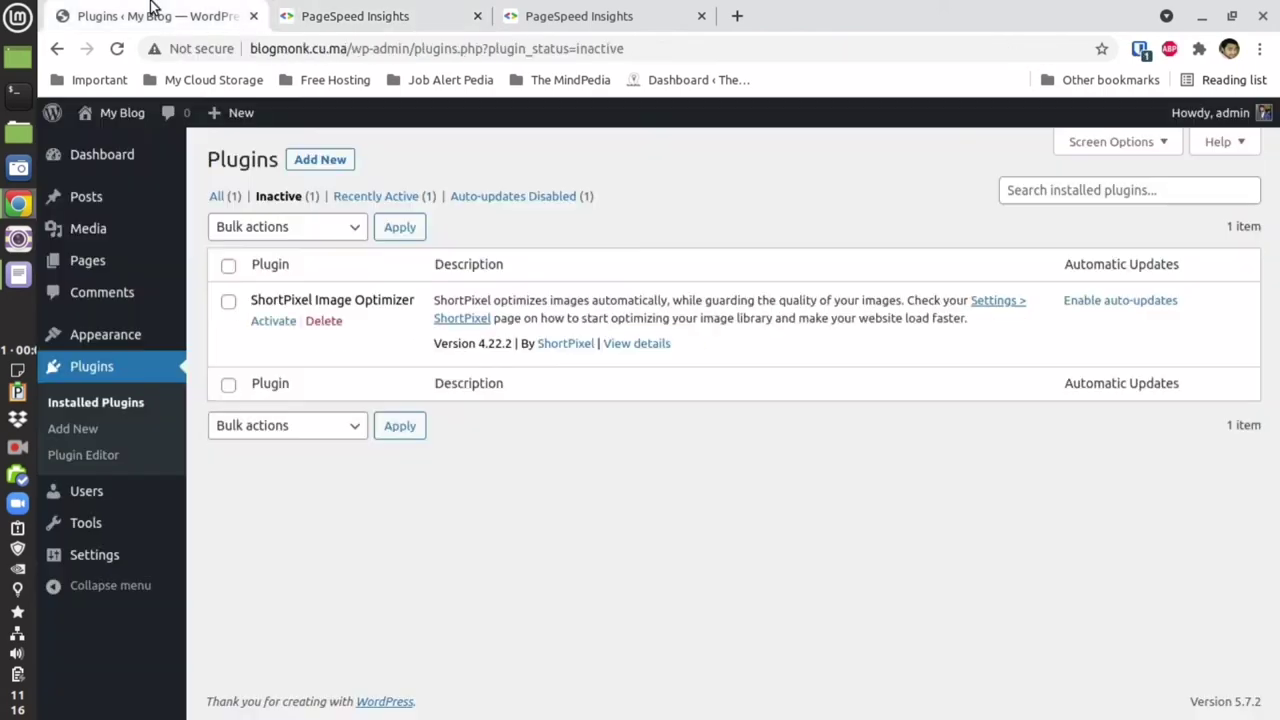
Activate ShortPixel Image Optimizer and open Media > Bulk ShortPixel with 55 images ready.
left_click(262, 326)
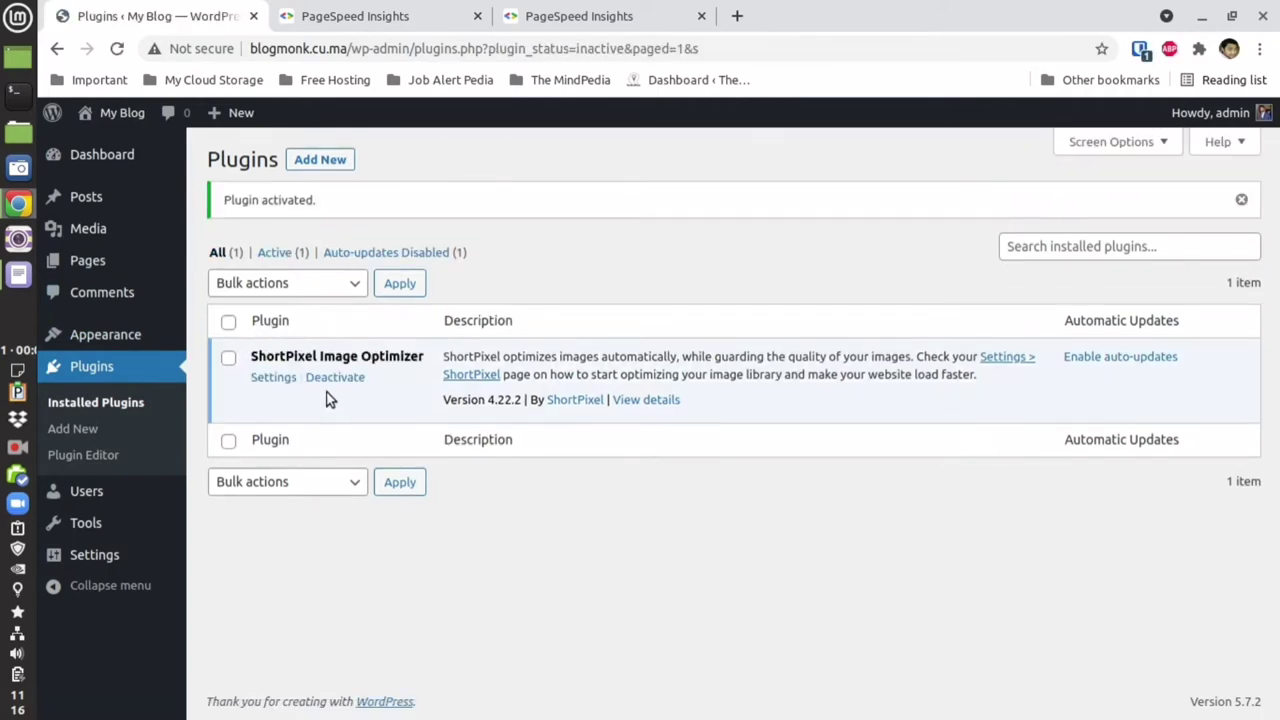
mouse_move(120, 225)
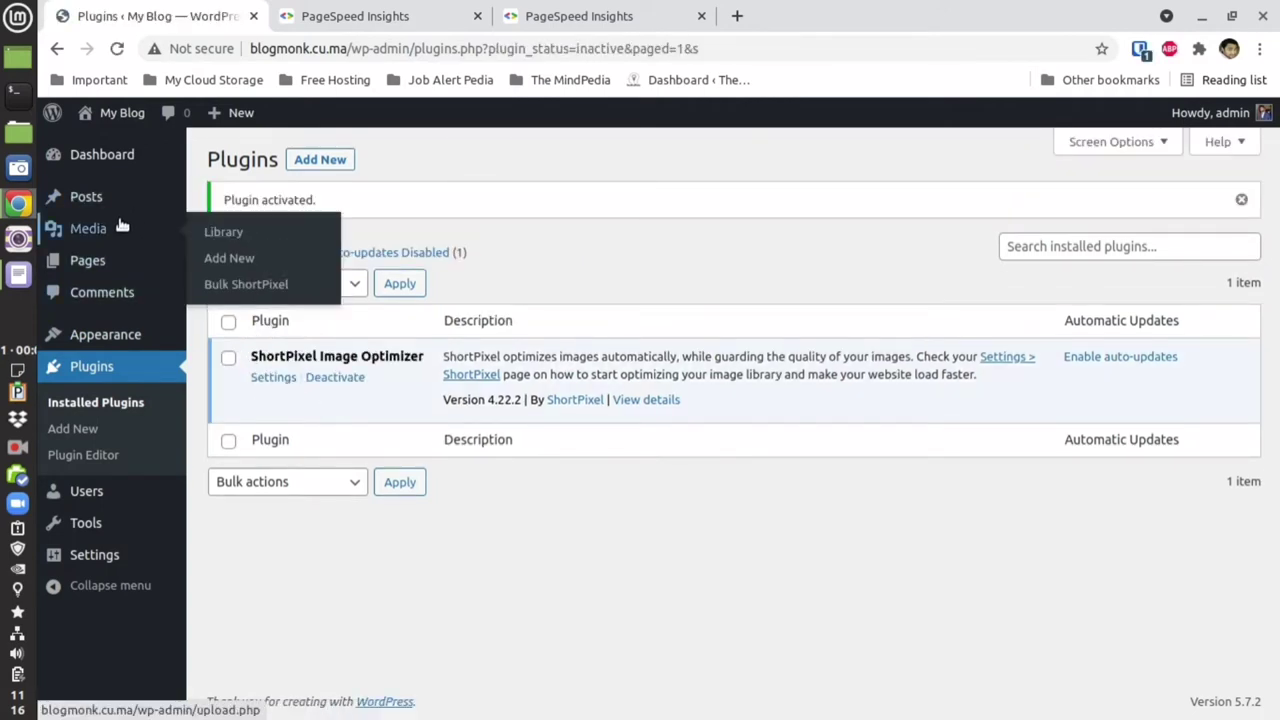
left_click(235, 284)
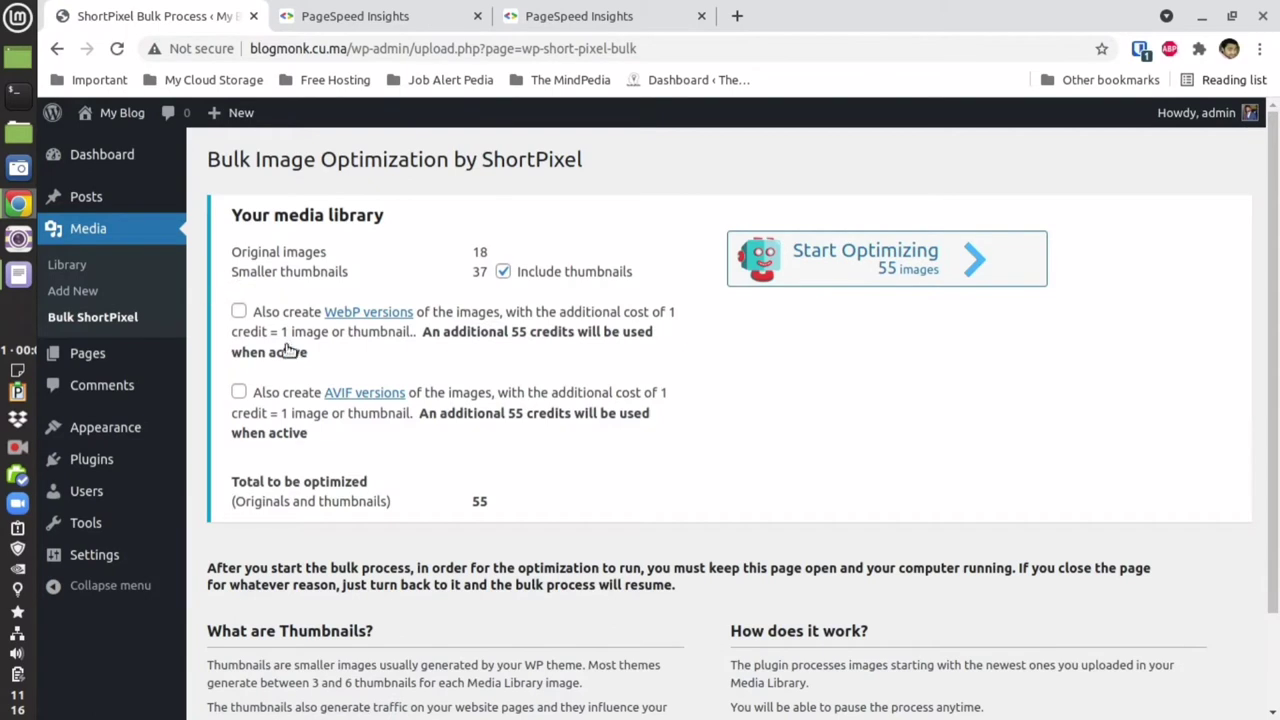
Bulk-optimize all 55 images until ShortPixel reports 100% done with a 76% average reduction.
scroll(550, 288, "down", 1)
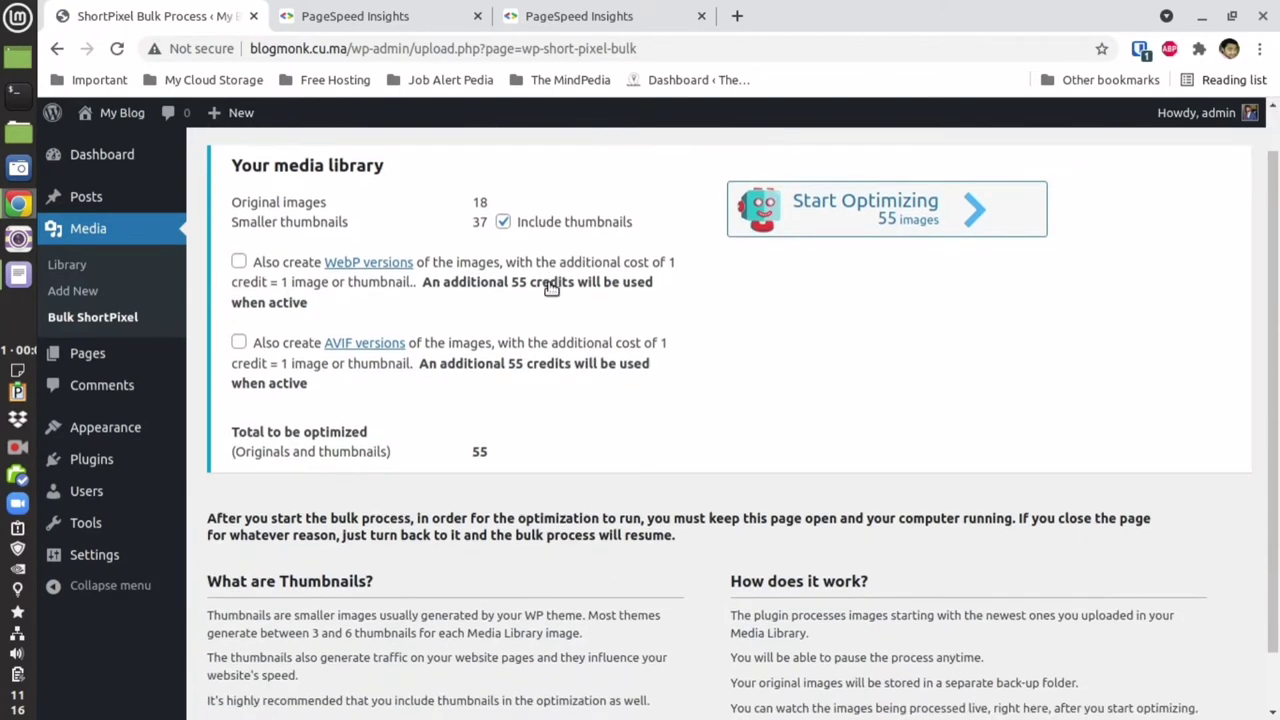
left_click(893, 220)
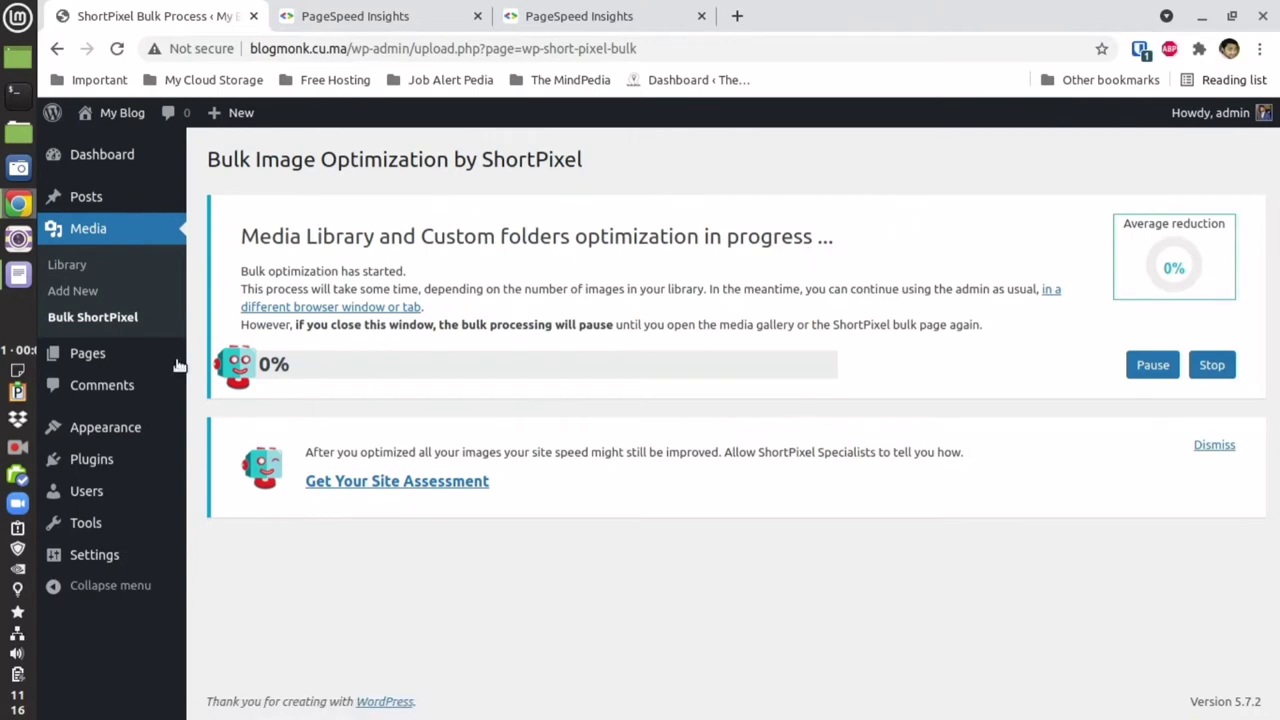
left_click(18, 447)
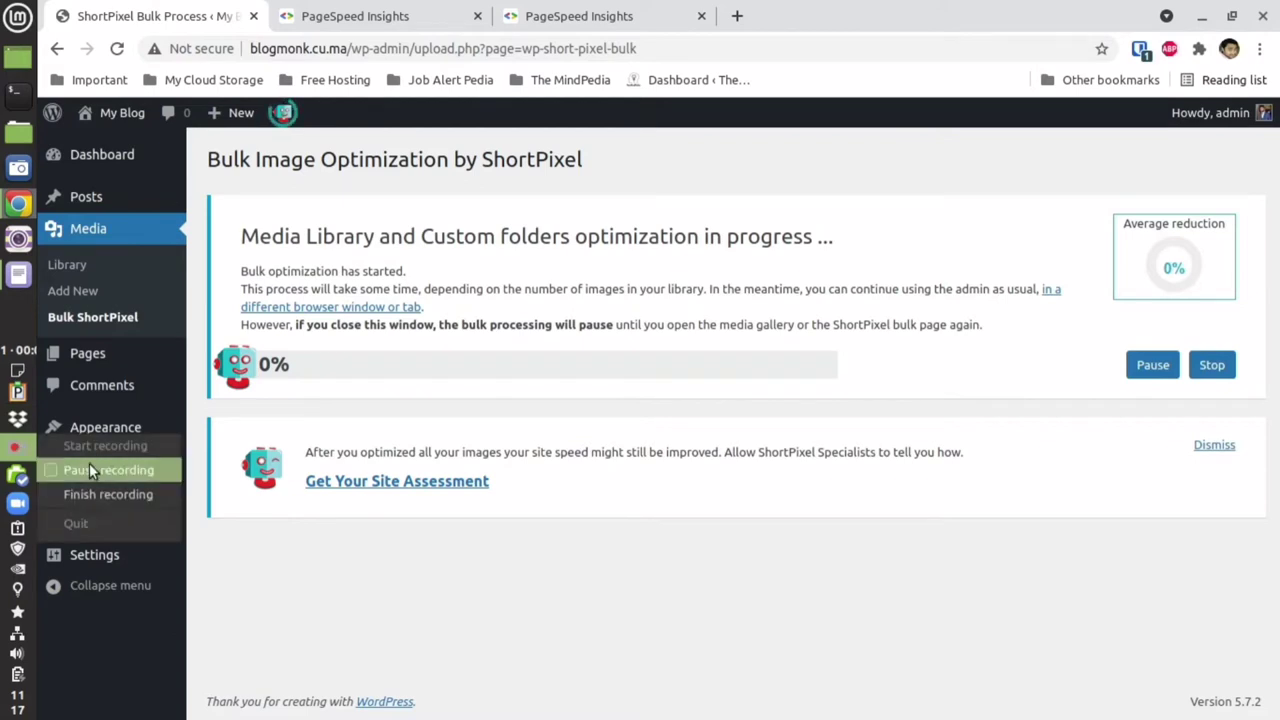
left_click(89, 468)
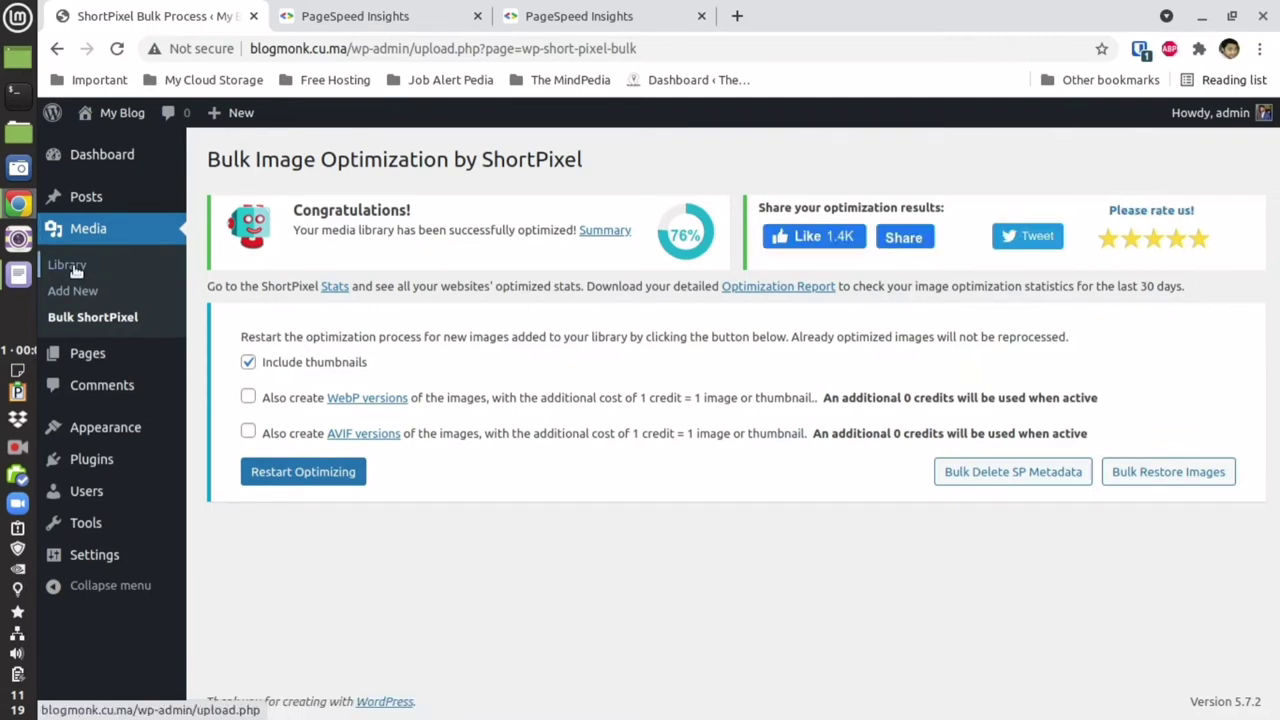
left_click(72, 266)
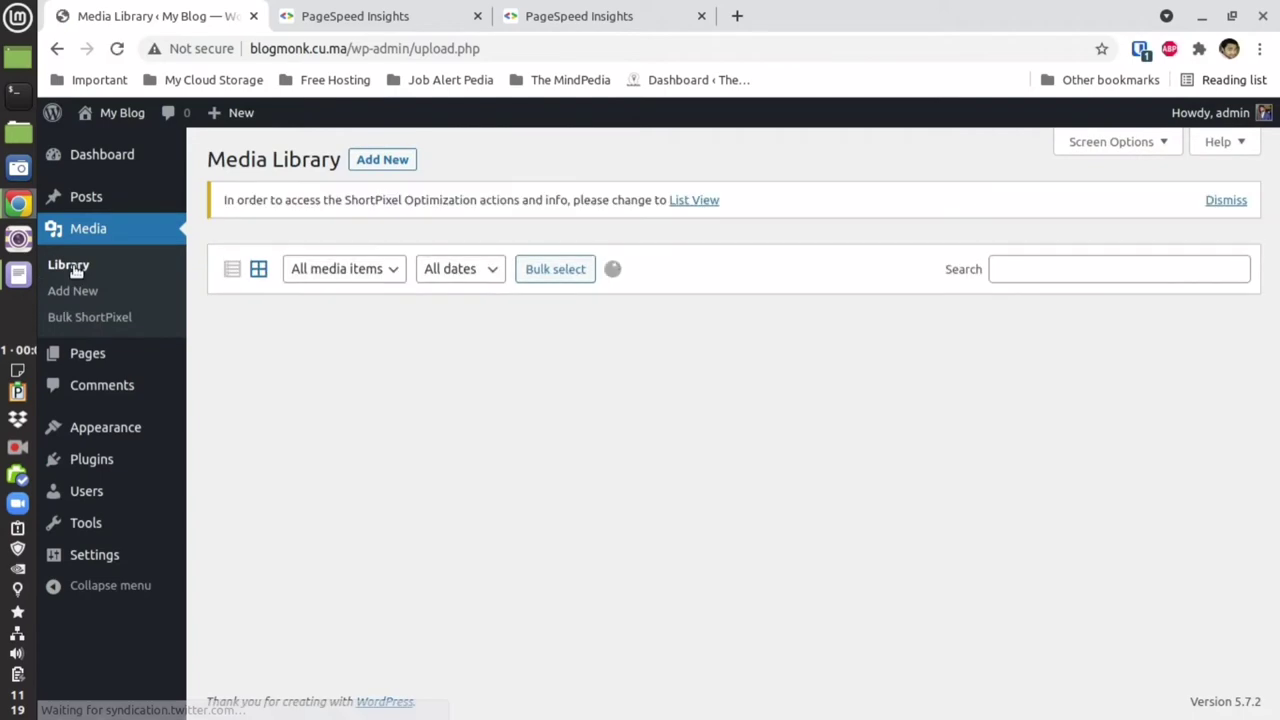
Switch the Media Library to list view showing per-image reductions like 70.63% and 82.47%.
left_click(232, 269)
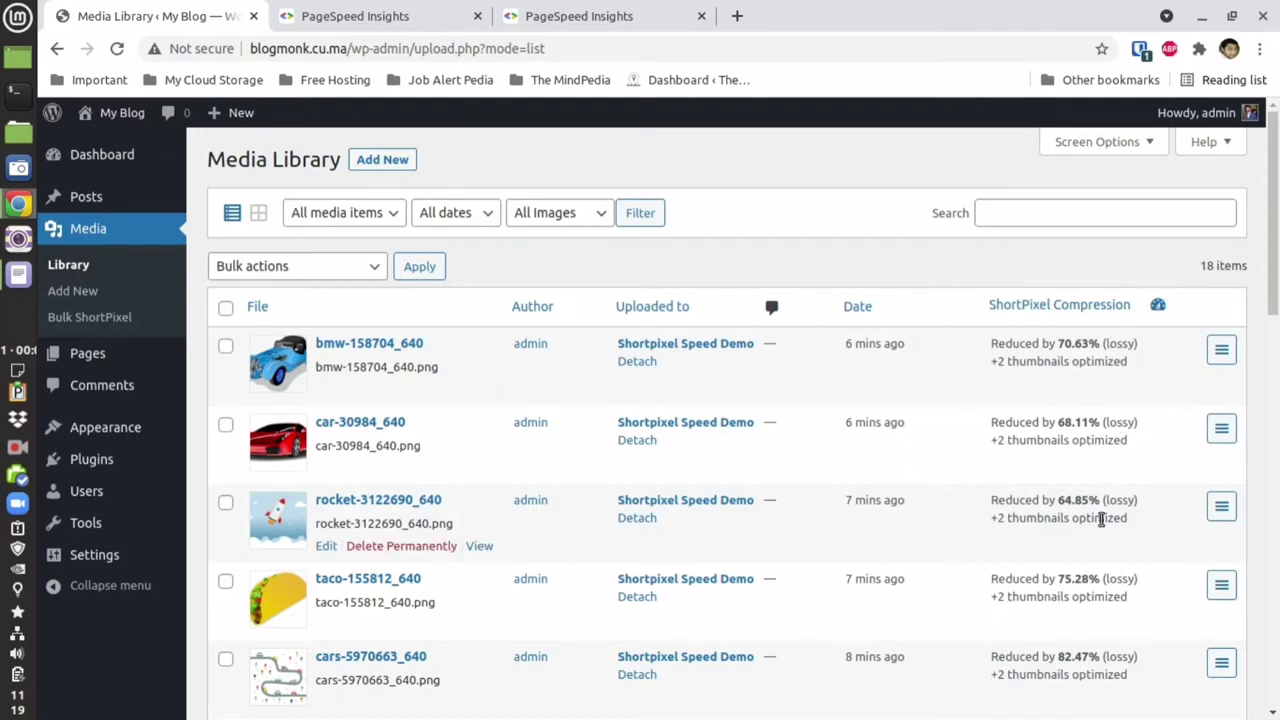
left_click(391, 12)
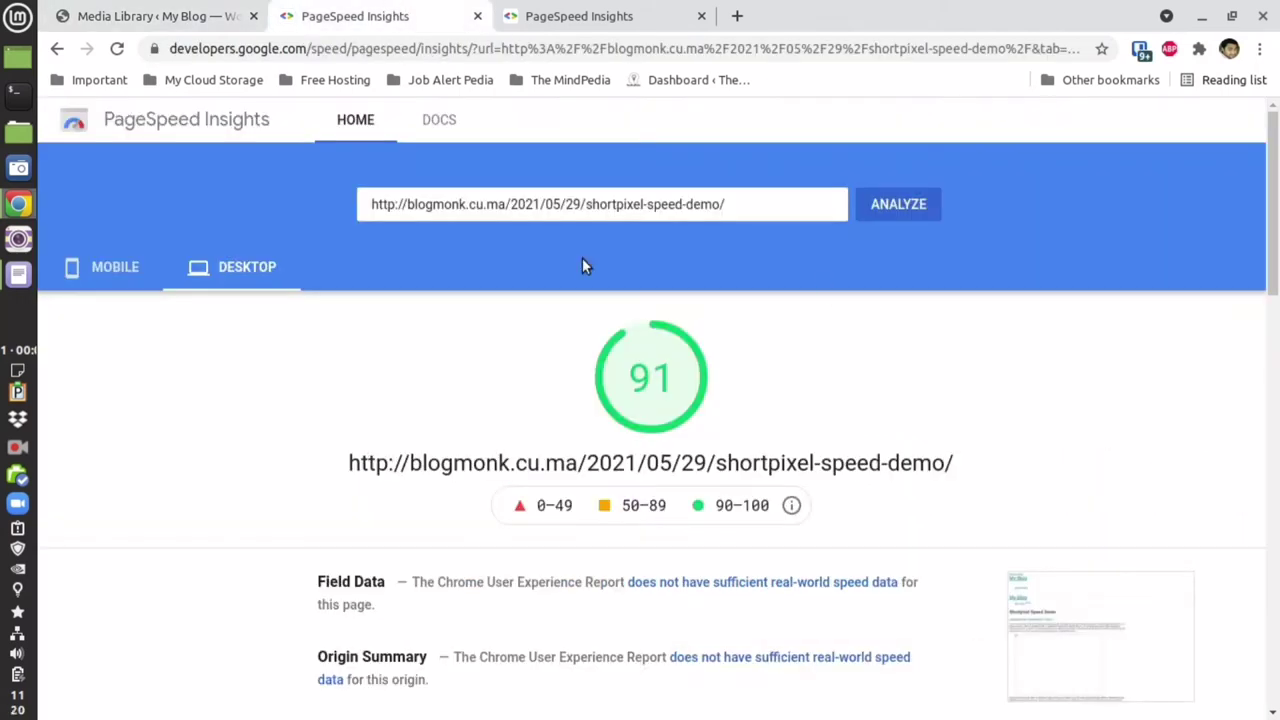
left_click(100, 272)
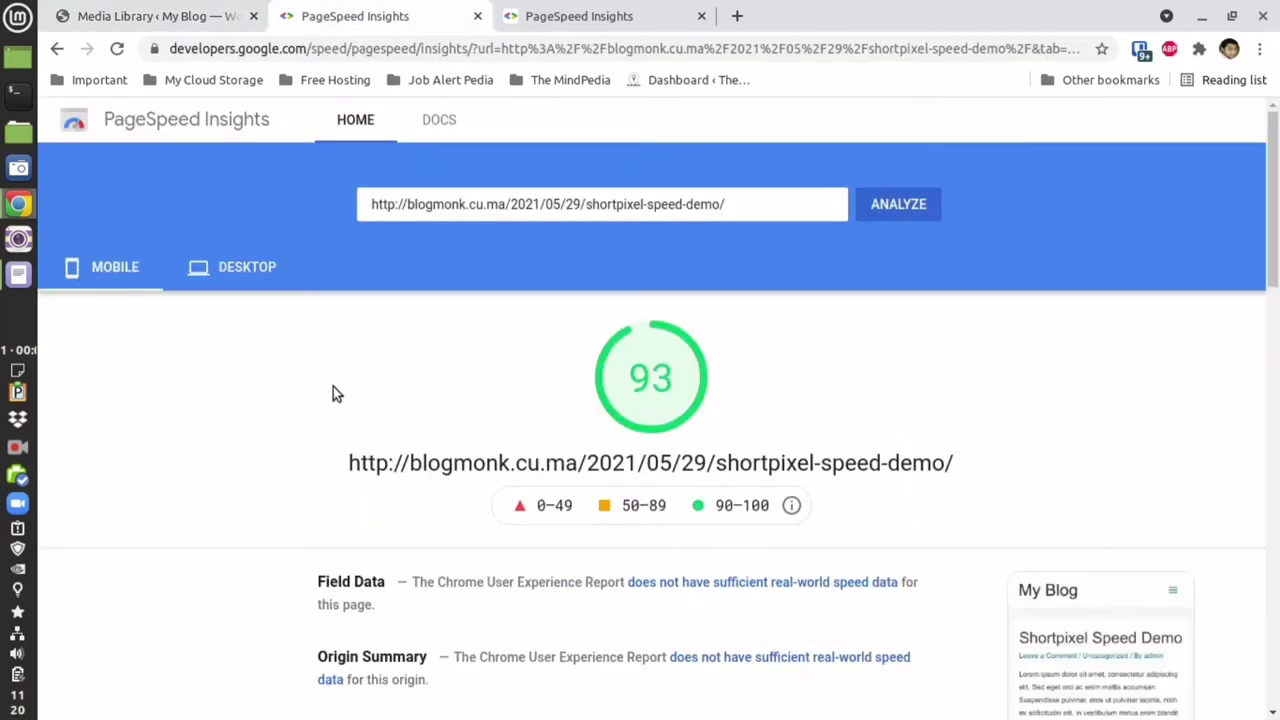
left_click(150, 16)
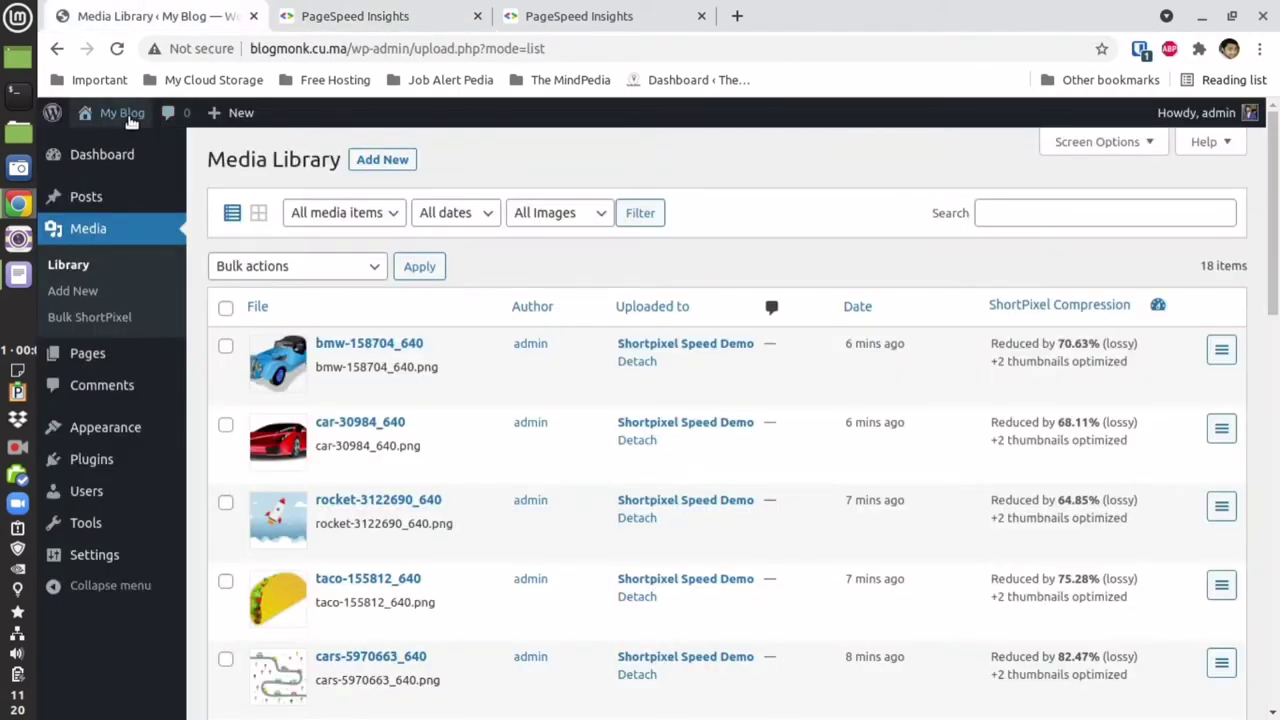
Open the live Shortpixel Speed Demo post from the All Posts list.
mouse_move(125, 118)
mouse_move(94, 206)
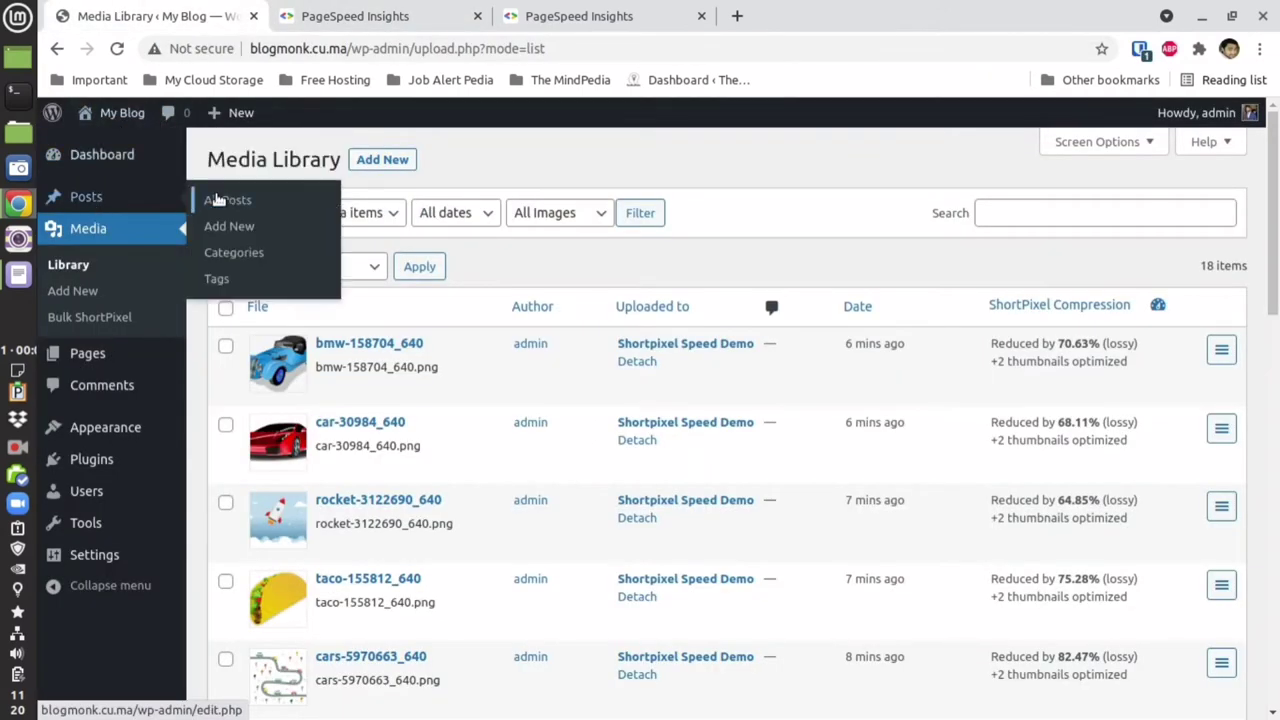
left_click(226, 200)
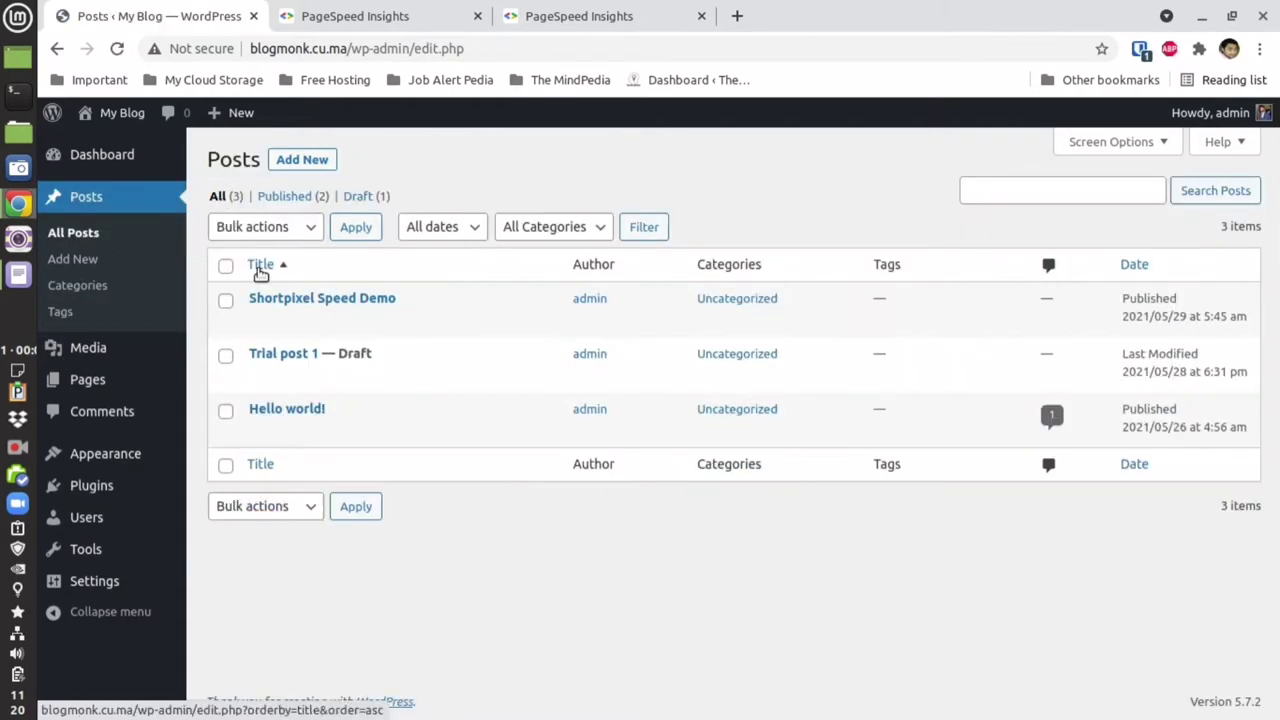
mouse_move(291, 320)
left_click(397, 322)
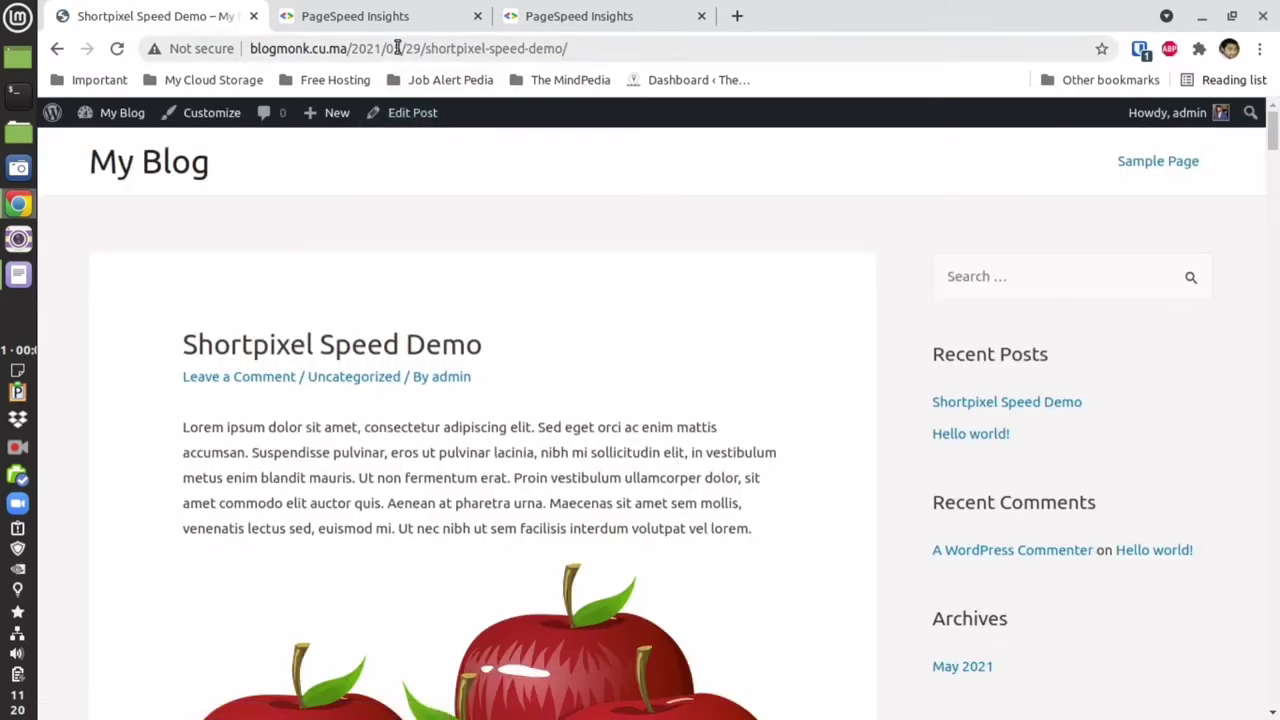
Copy the post's web address from the address bar and scroll through its optimized images.
right_click(394, 48)
left_click(440, 145)
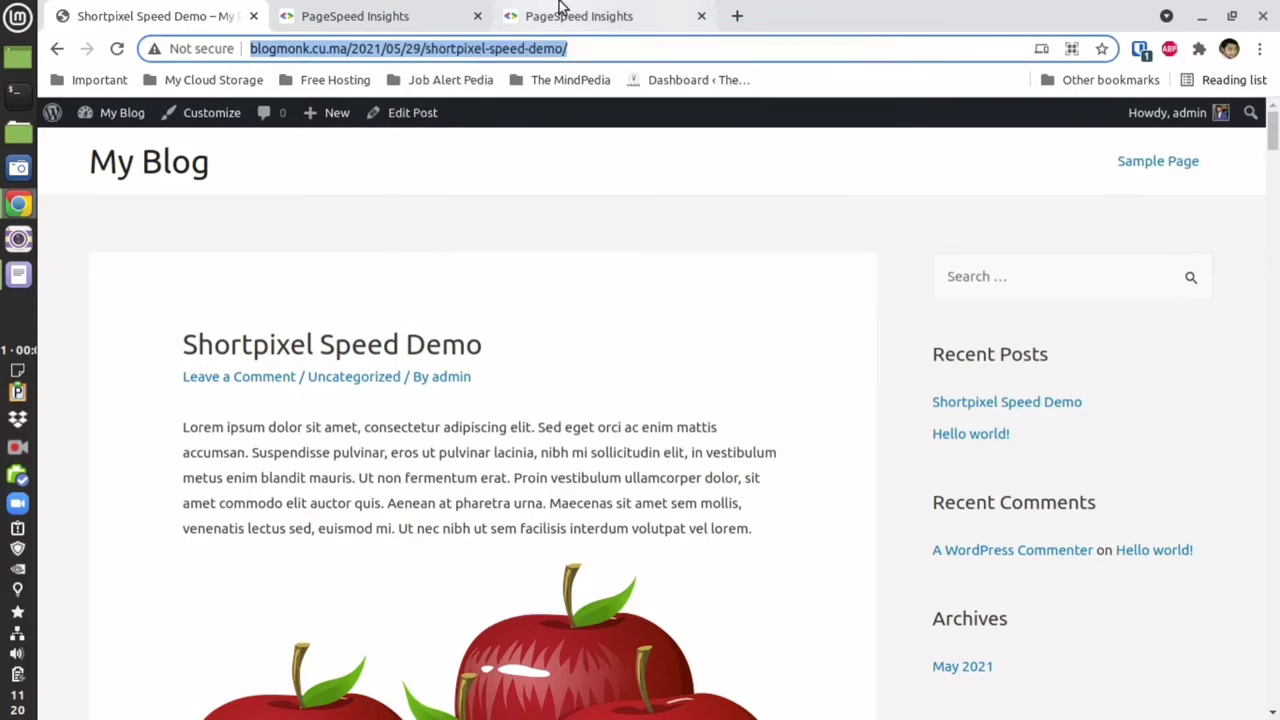
scroll(465, 360, "down", 4)
scroll(466, 357, "up", 5)
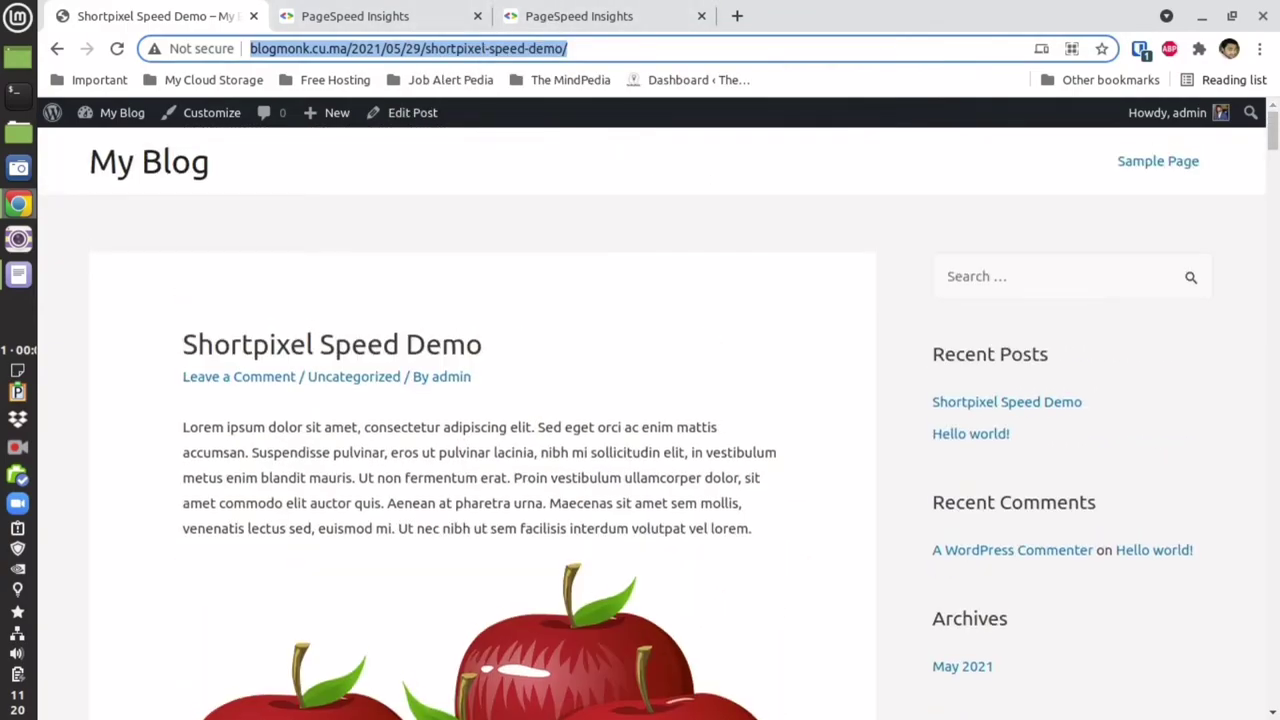
scroll(480, 420, "down", 20)
left_click_drag(1272, 295, 1274, 665)
Re-analyze the demo post in PageSpeed Insights, now scoring 99 on mobile and desktop.
left_click(551, 12)
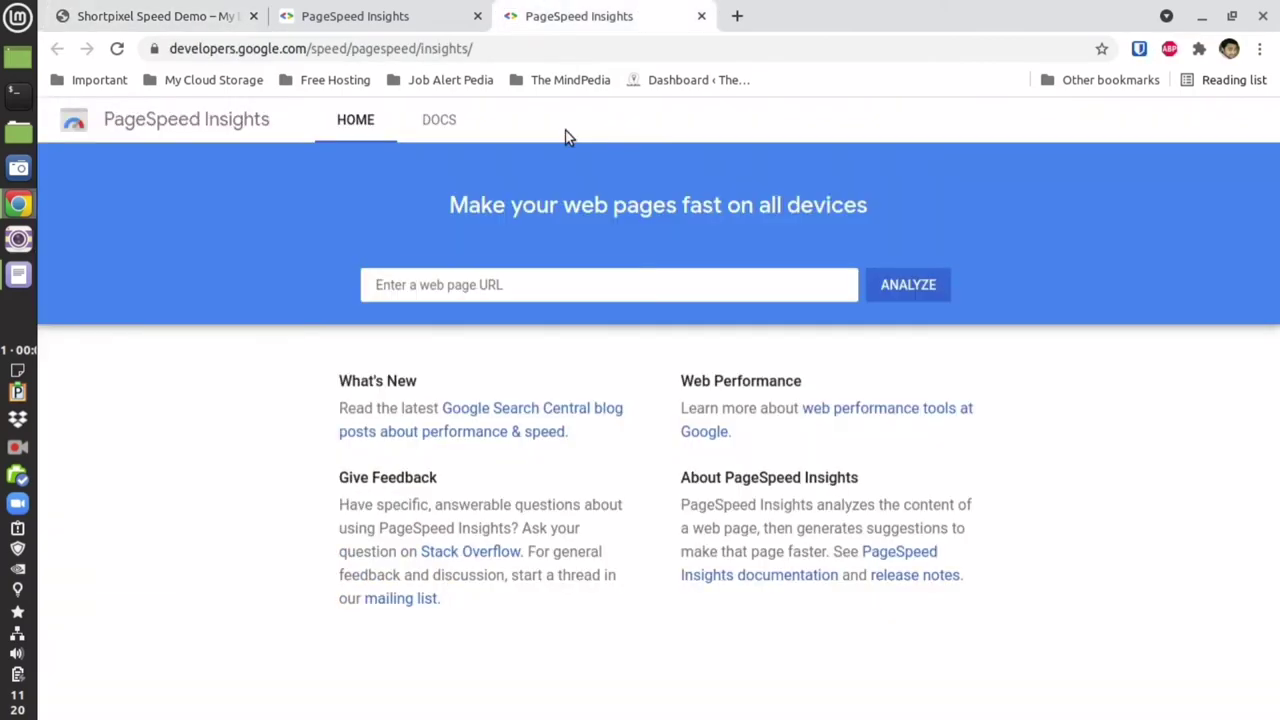
left_click(544, 284)
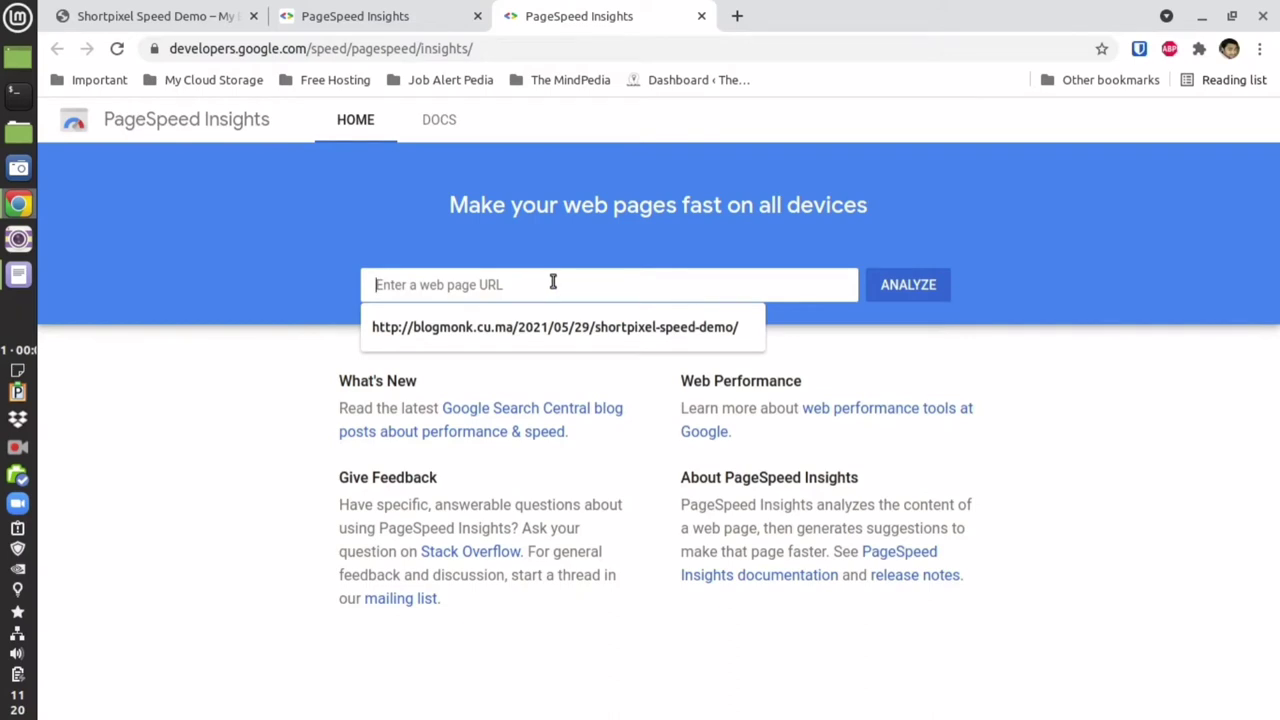
left_click(643, 329)
left_click(908, 293)
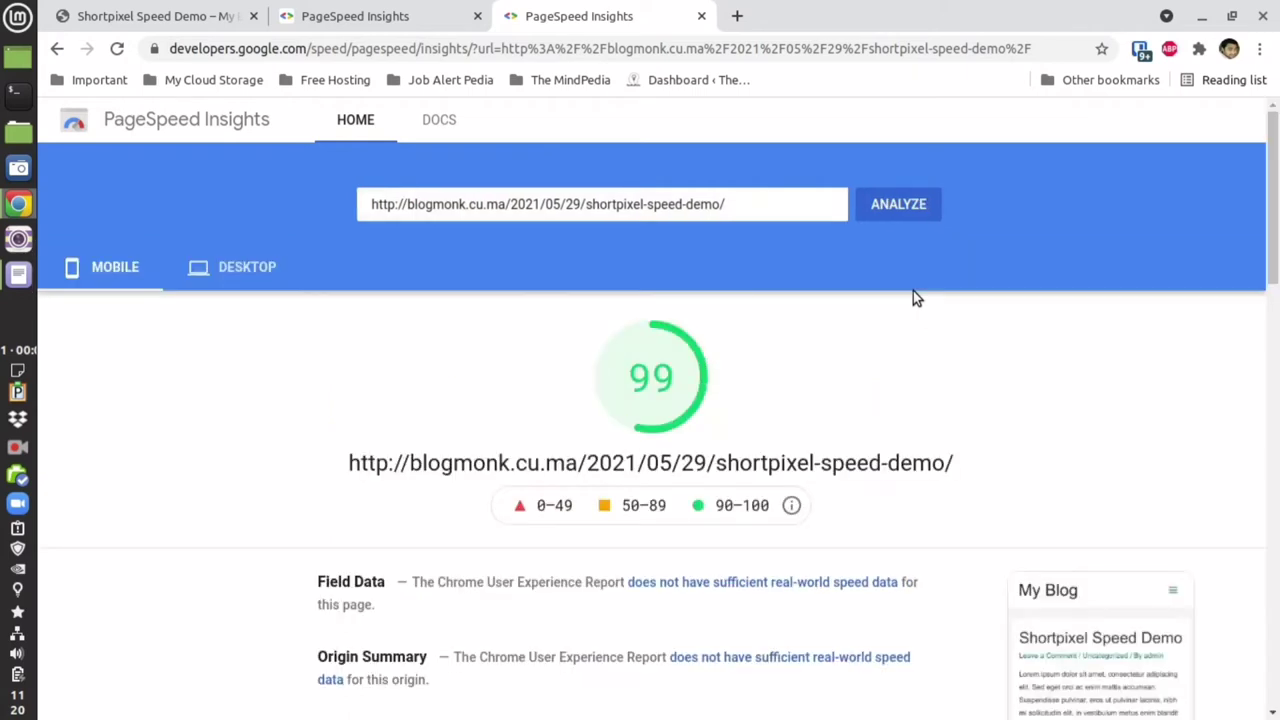
left_click(245, 267)
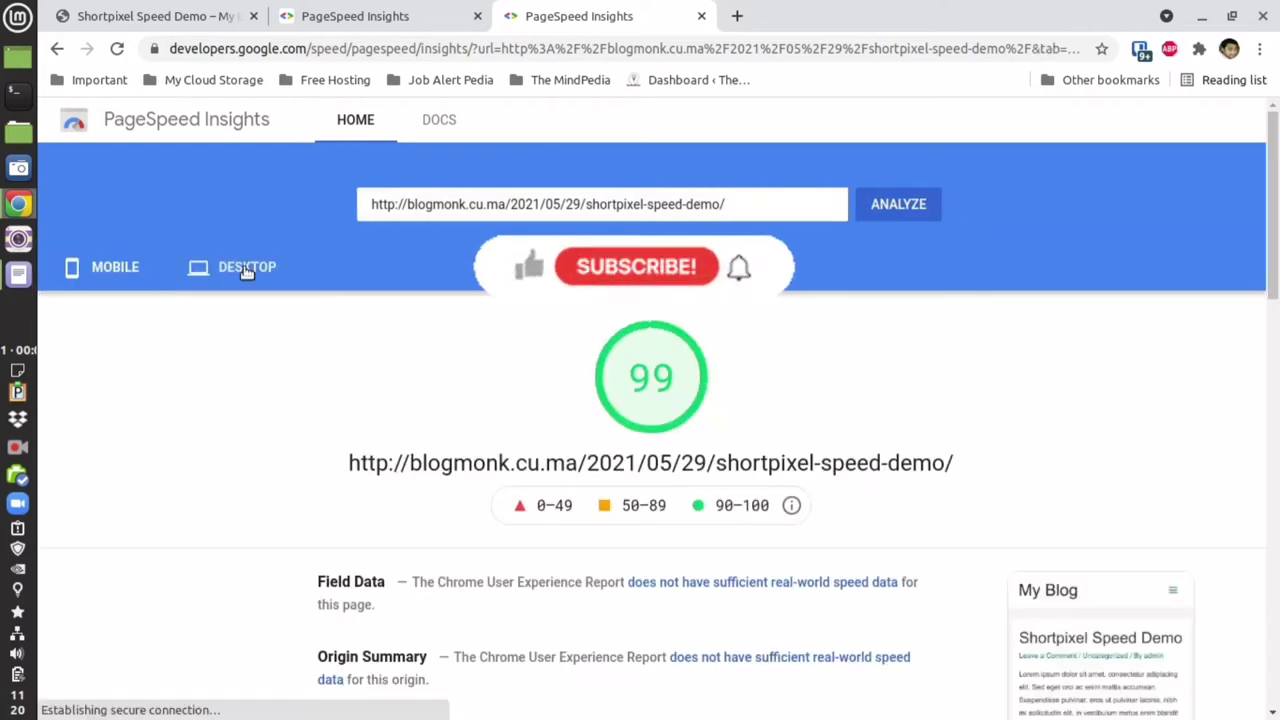
Review the earlier PageSpeed report's lab data: 93 on mobile, 91 on desktop.
left_click(357, 14)
scroll(641, 331, "down", 3)
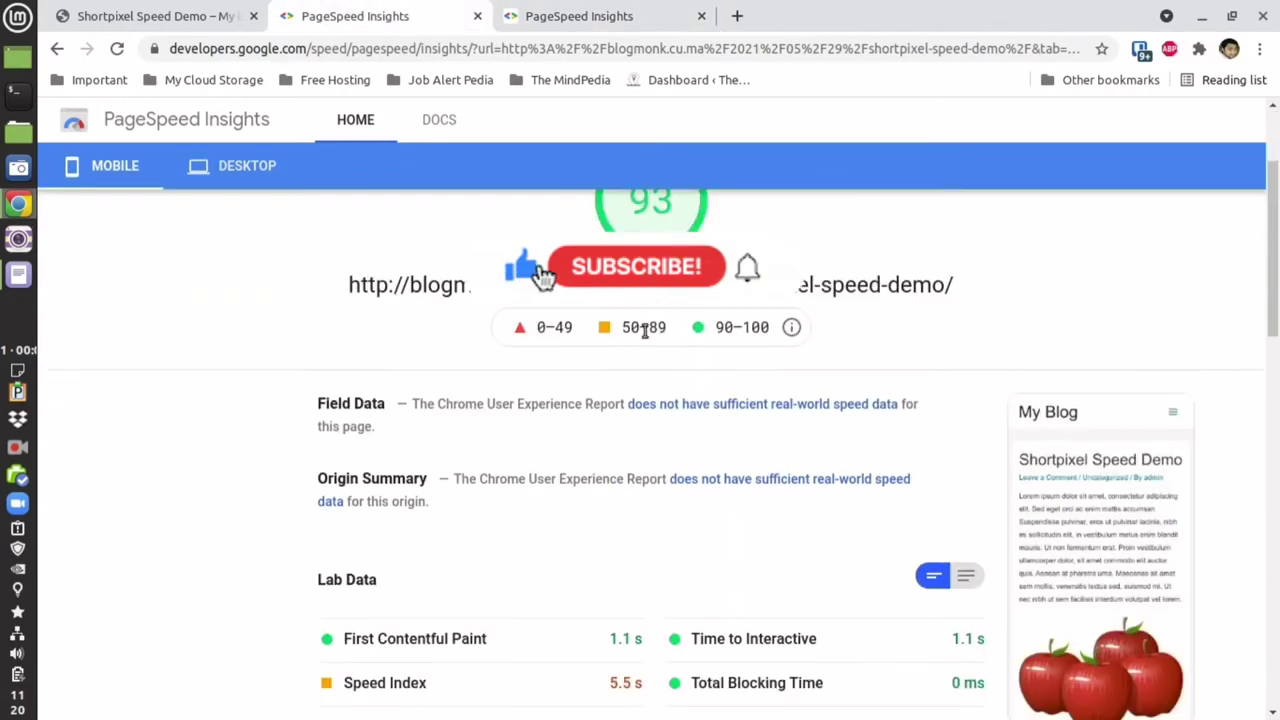
scroll(646, 332, "up", 1)
scroll(646, 332, "up", 3)
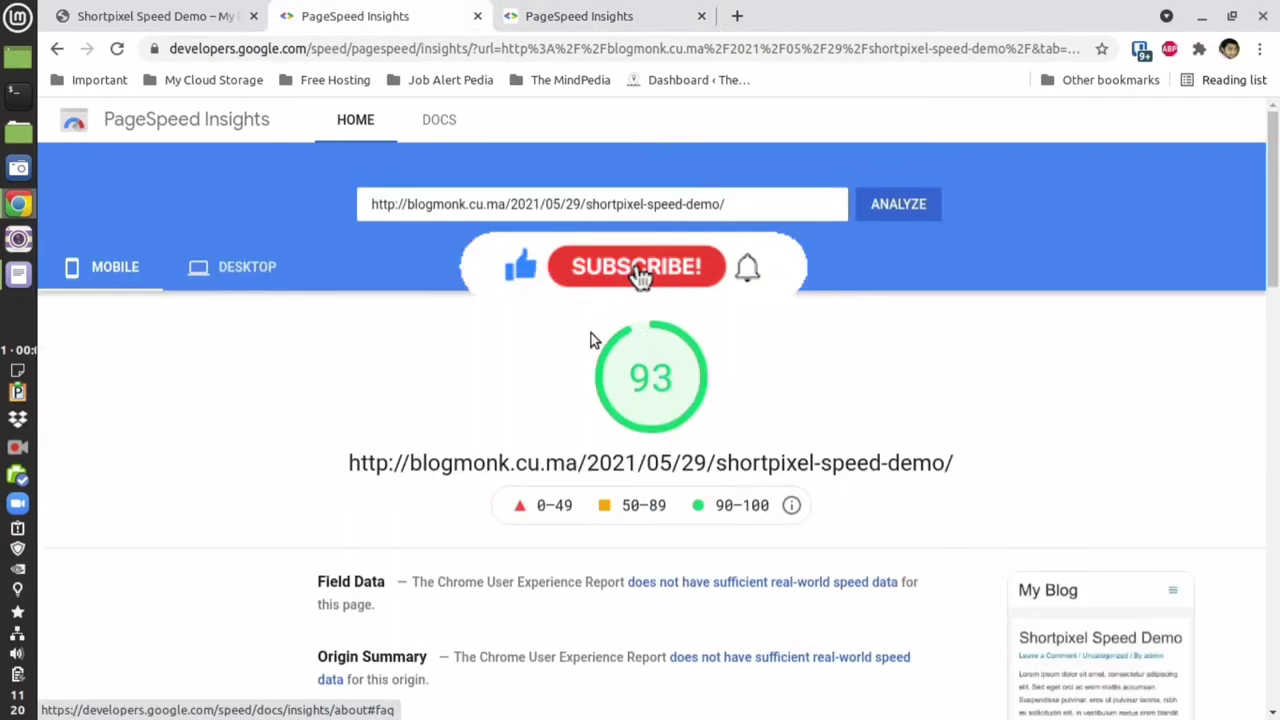
left_click(247, 267)
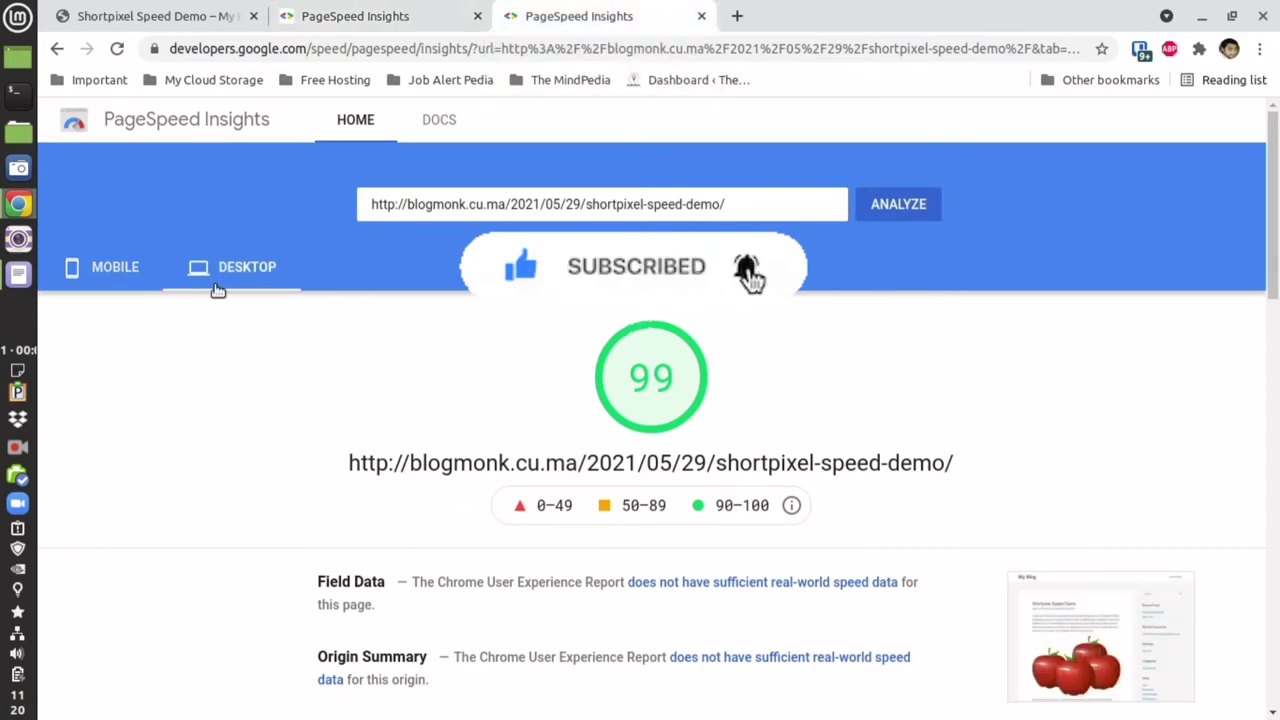
left_click(125, 284)
scroll(513, 375, "down", 2)
scroll(513, 378, "down", 3)
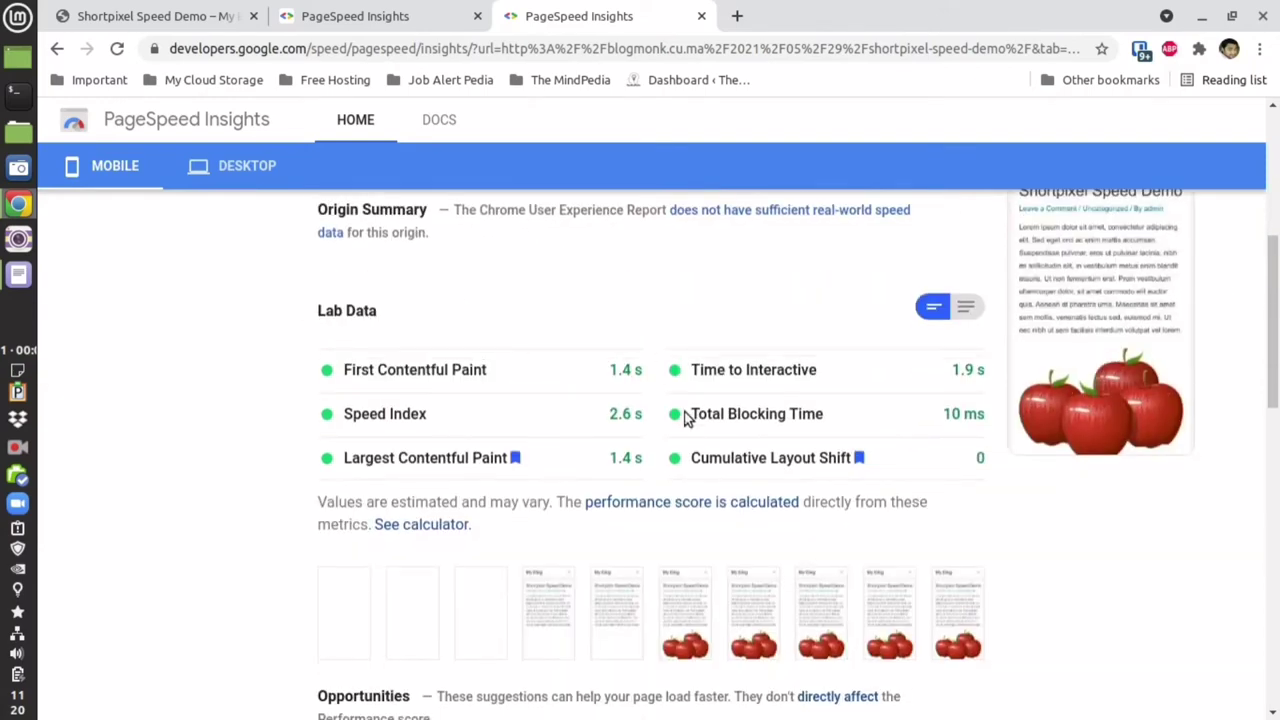
left_click(340, 14)
scroll(351, 408, "down", 2)
left_click(145, 186)
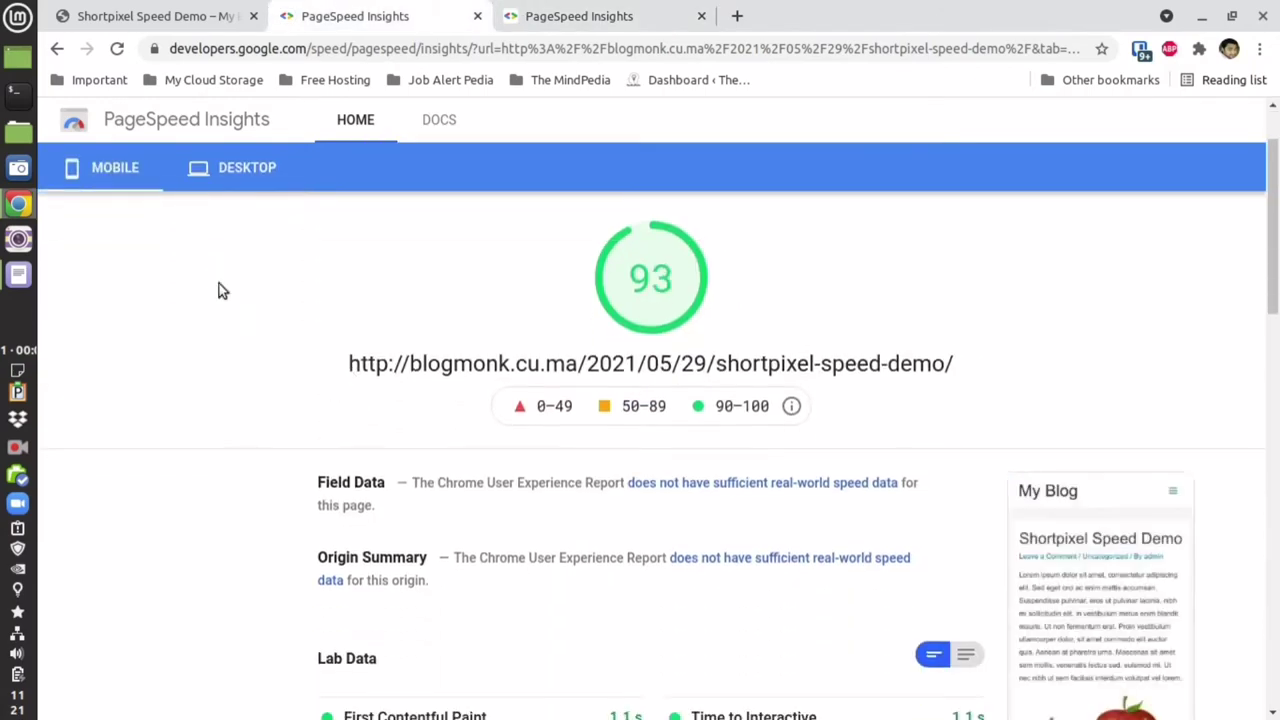
scroll(315, 361, "down", 2)
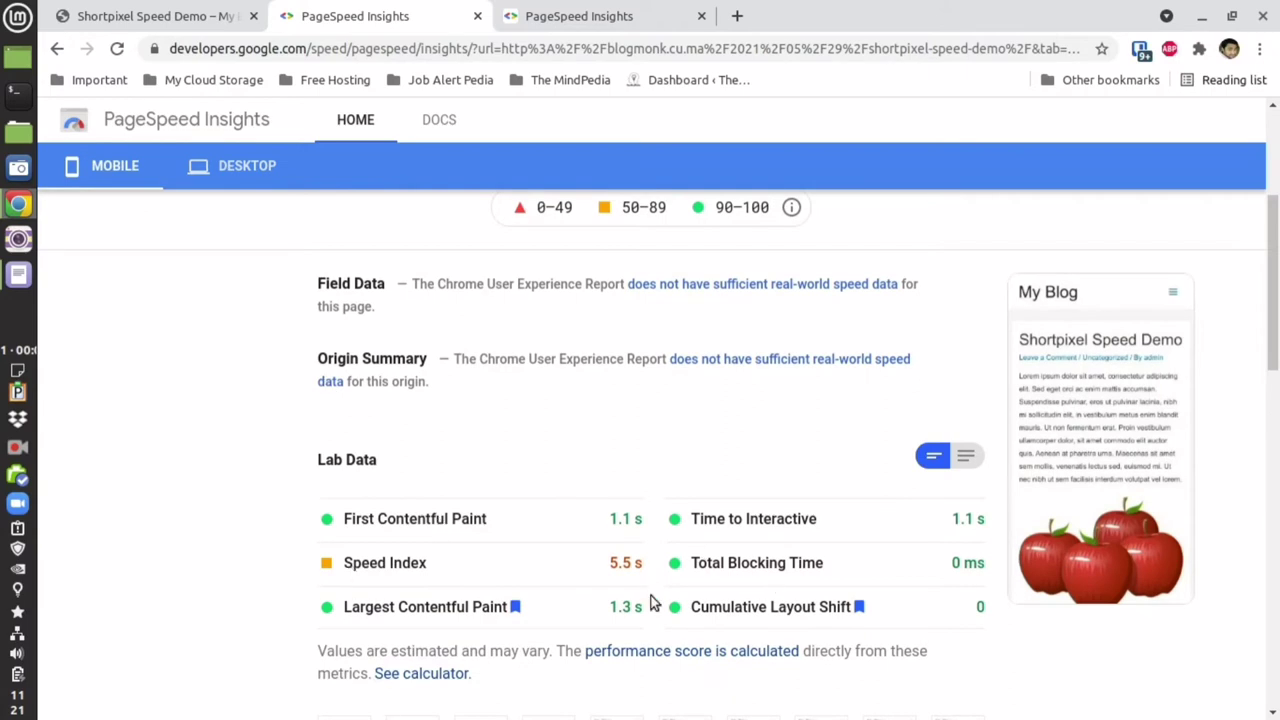
Compare the new report's desktop and mobile lab metrics, both scoring 99, then return to the narration file.
left_click(600, 14)
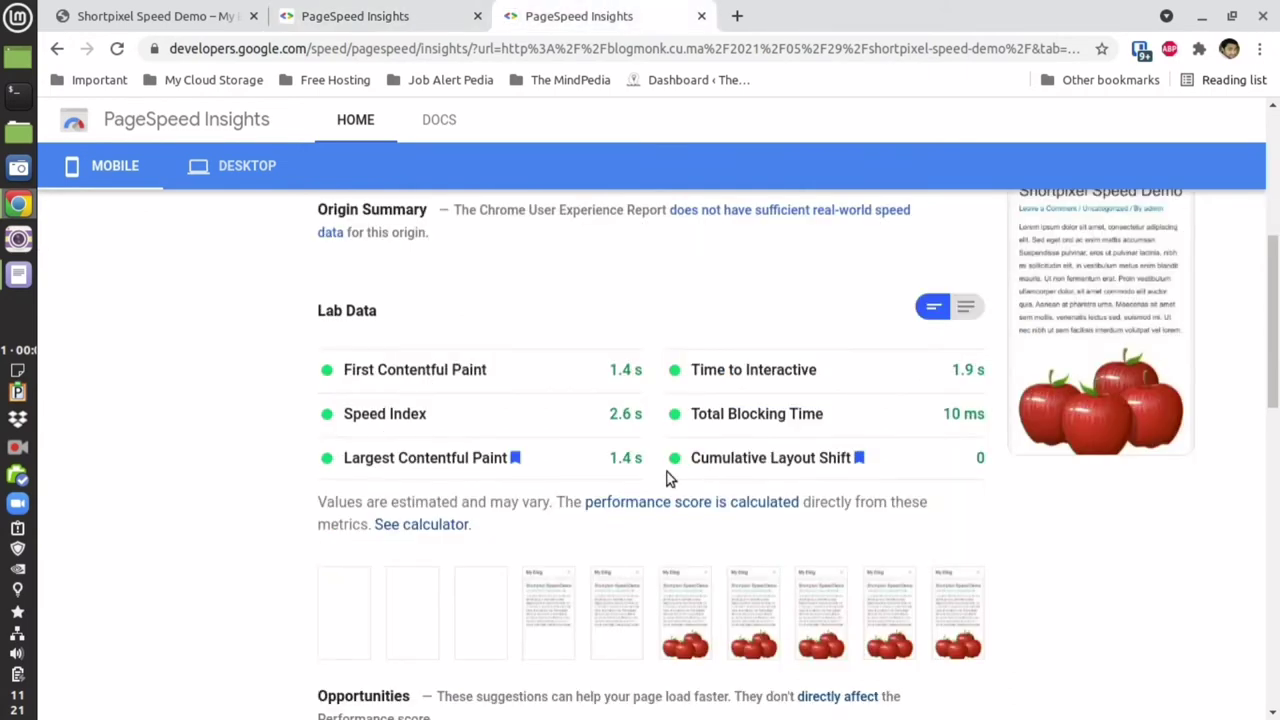
scroll(668, 478, "up", 3)
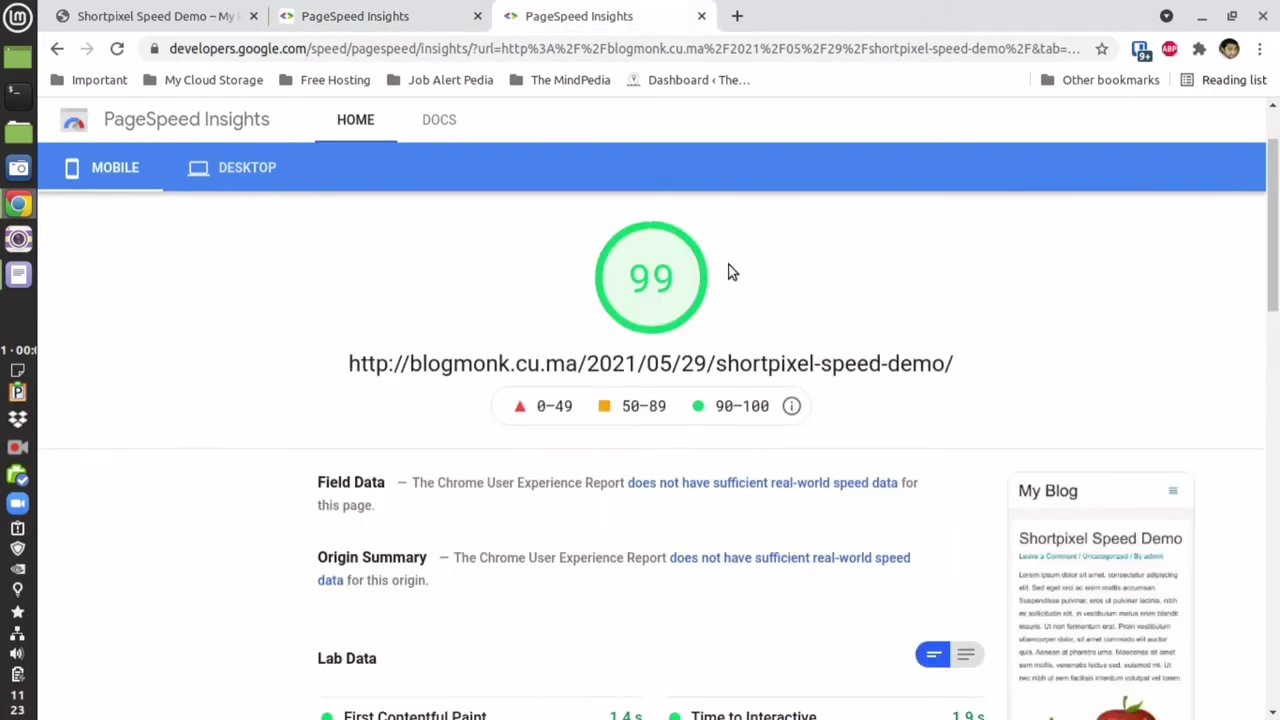
left_click(250, 172)
left_click(112, 170)
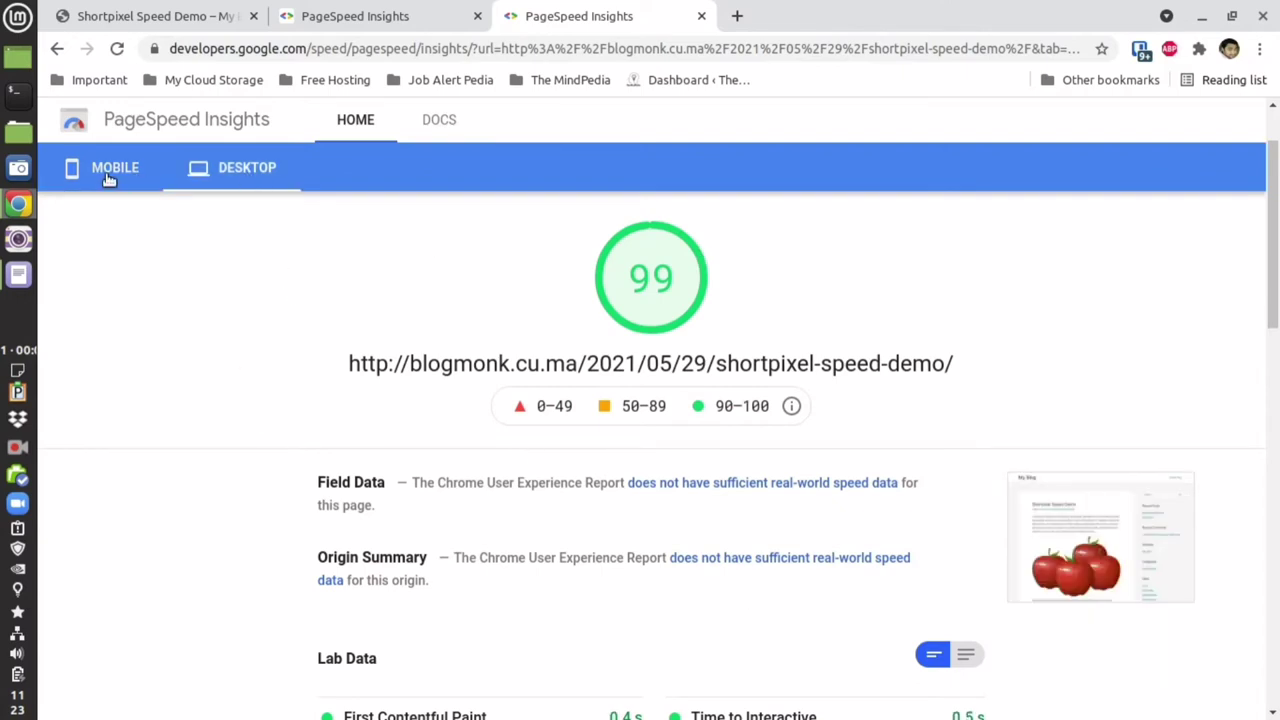
scroll(306, 374, "down", 3)
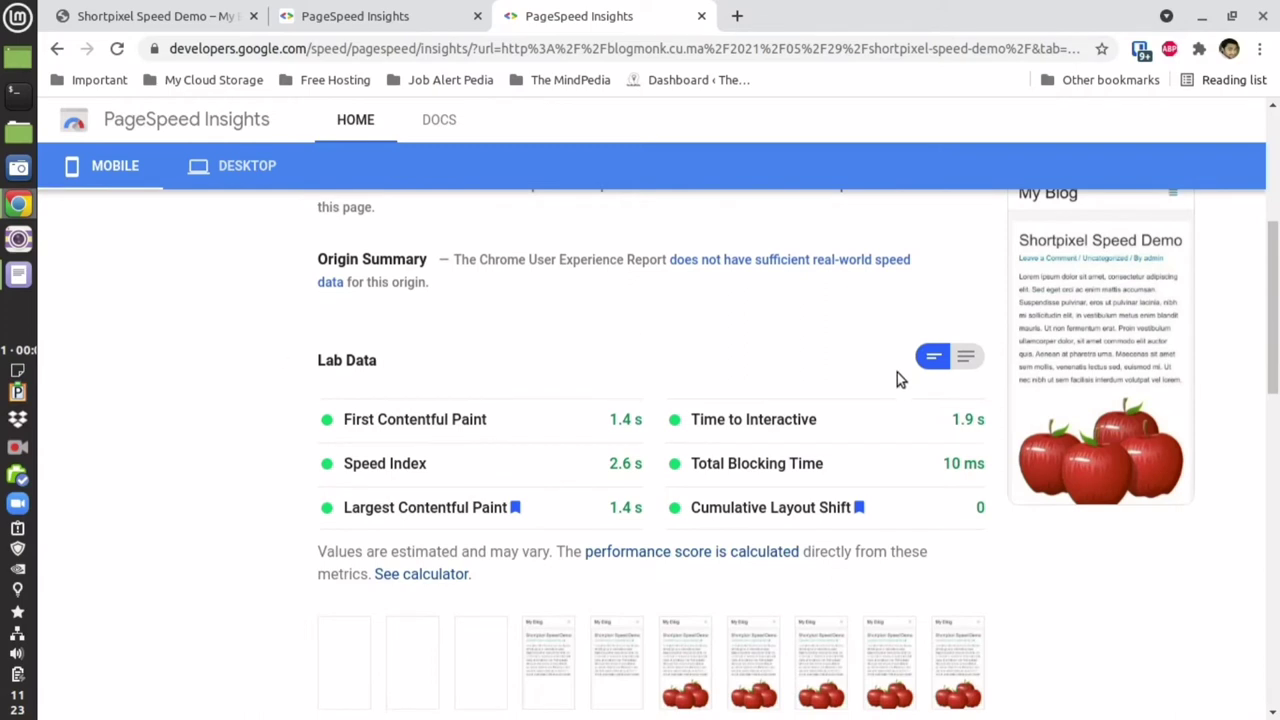
left_click(268, 172)
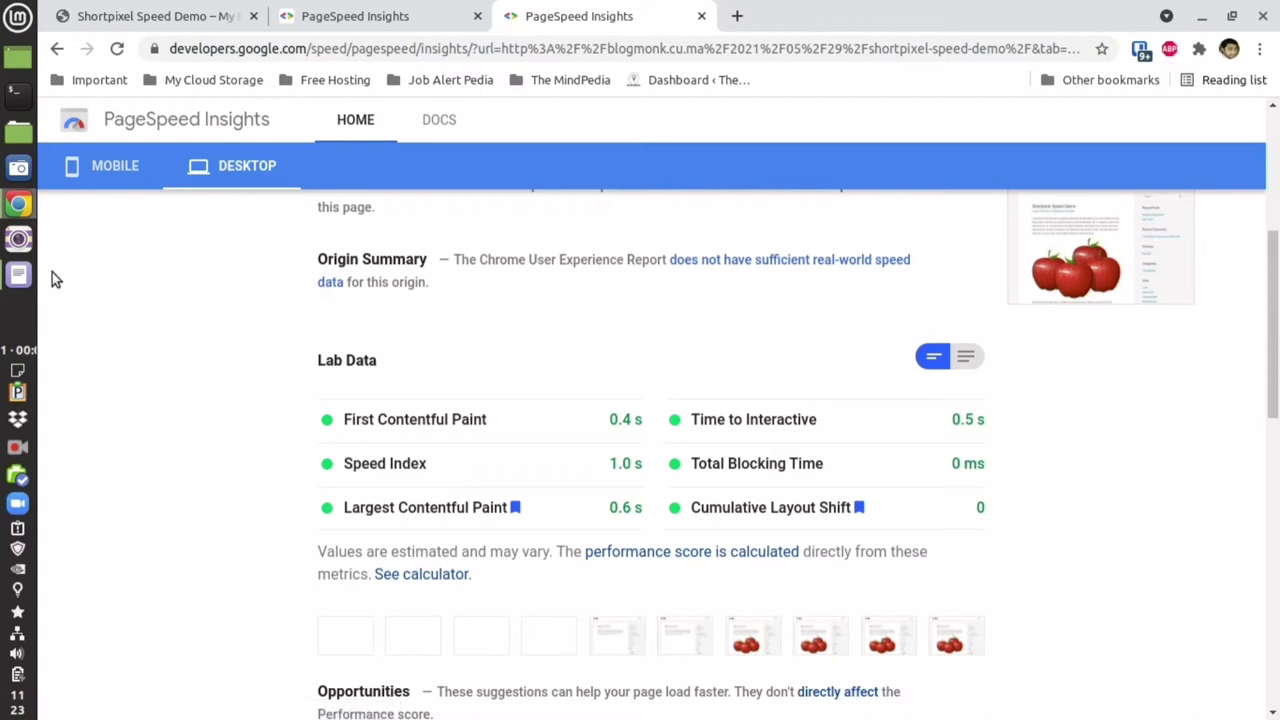
left_click(18, 281)
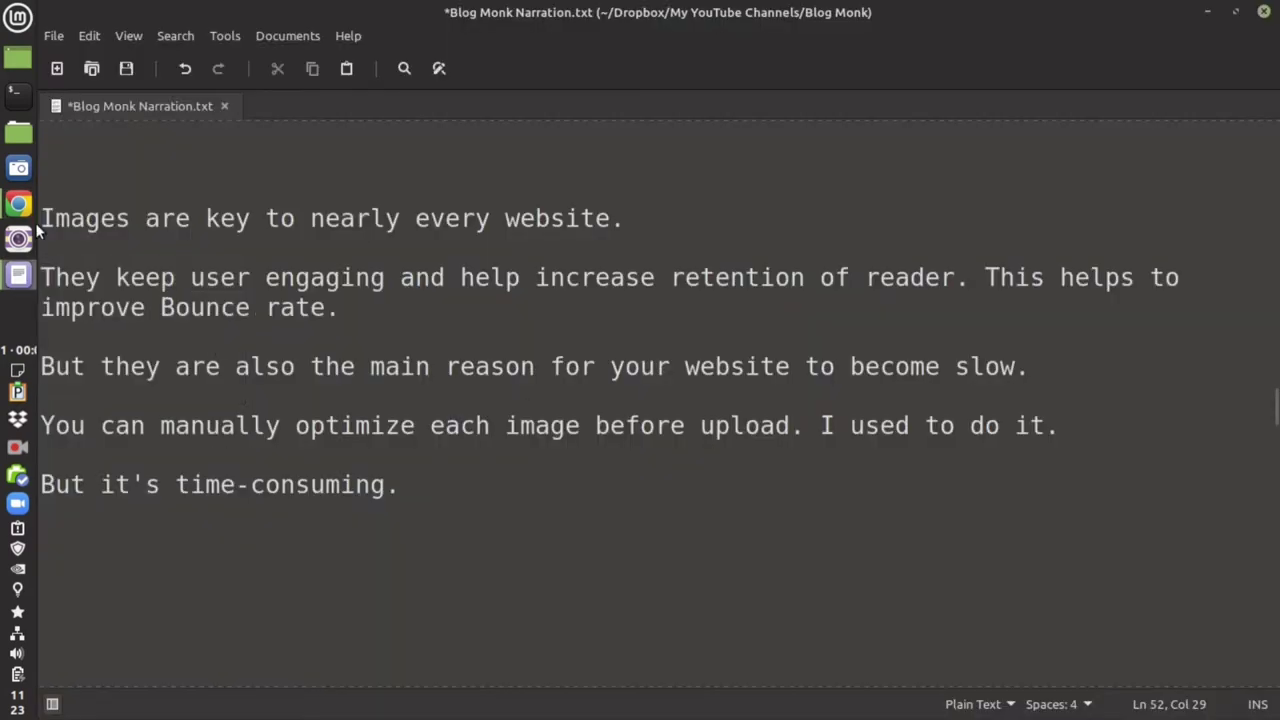
Highlight the narration's lines on images, engagement and bounce rate, slow websites and manual optimization.
left_click_drag(46, 218, 677, 222)
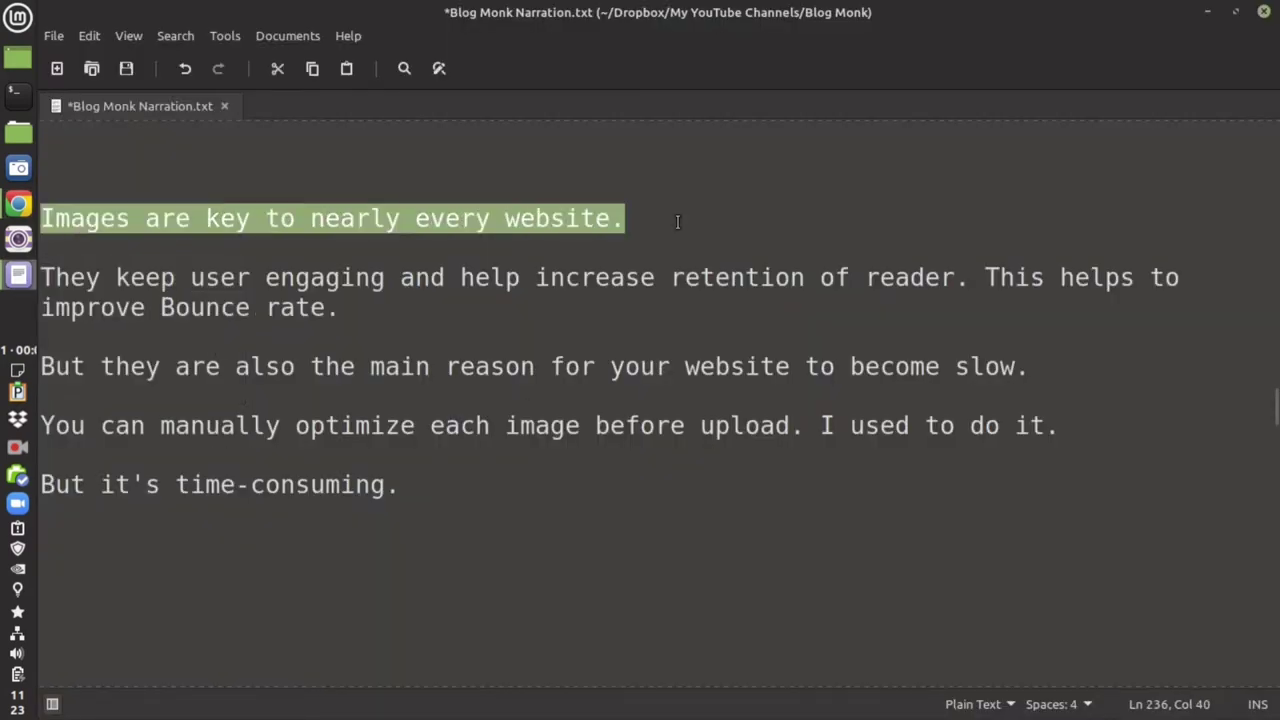
left_click(493, 326)
left_click_drag(493, 326, 48, 280)
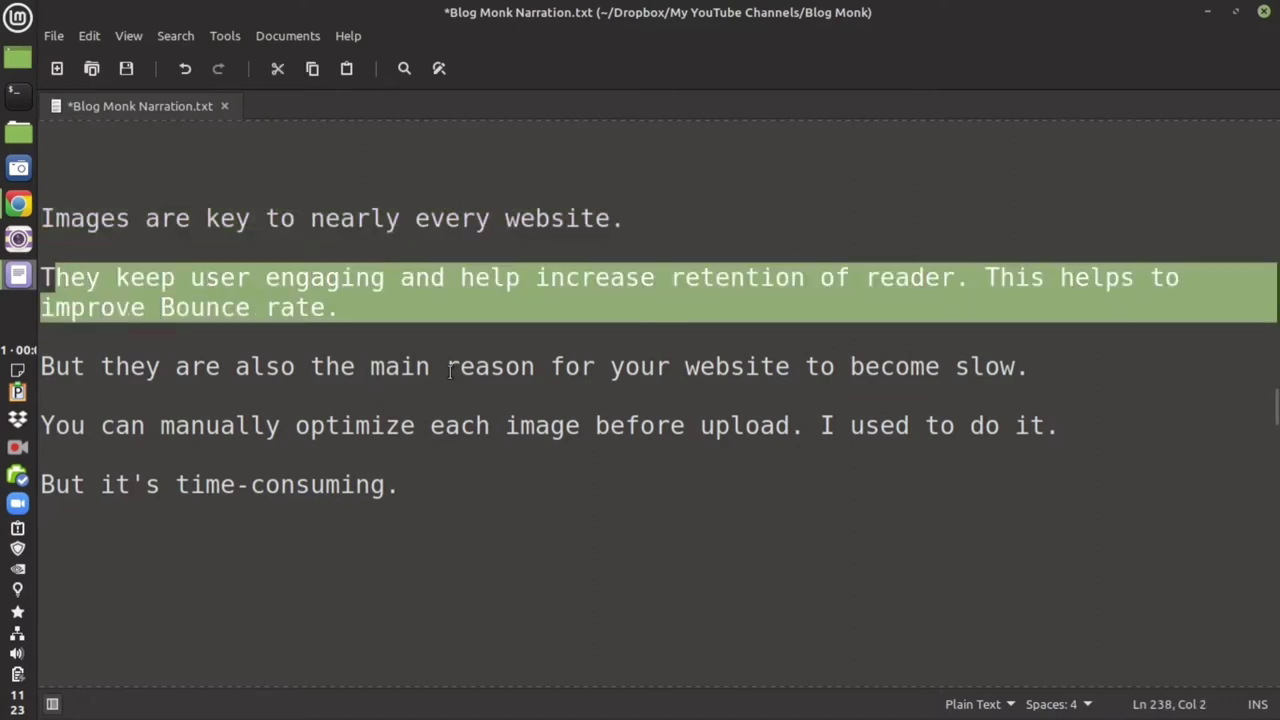
left_click_drag(440, 356, 1064, 354)
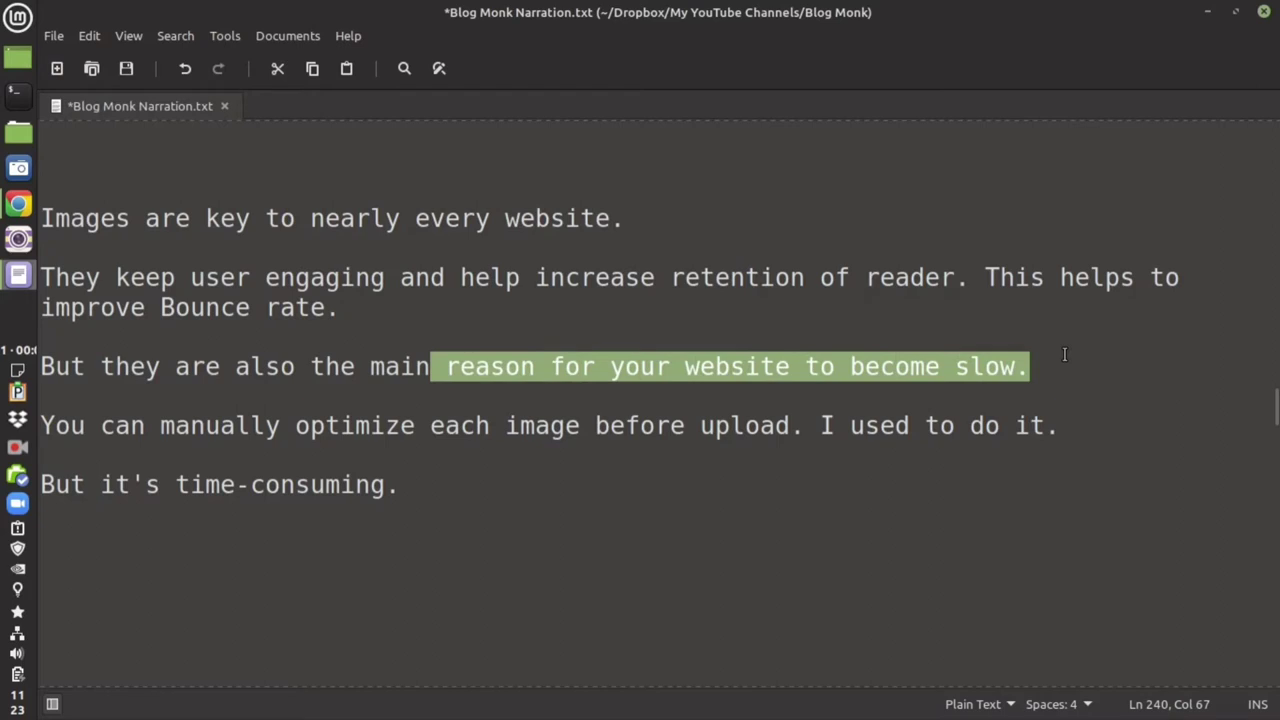
left_click_drag(262, 428, 1060, 428)
left_click_drag(412, 485, 68, 486)
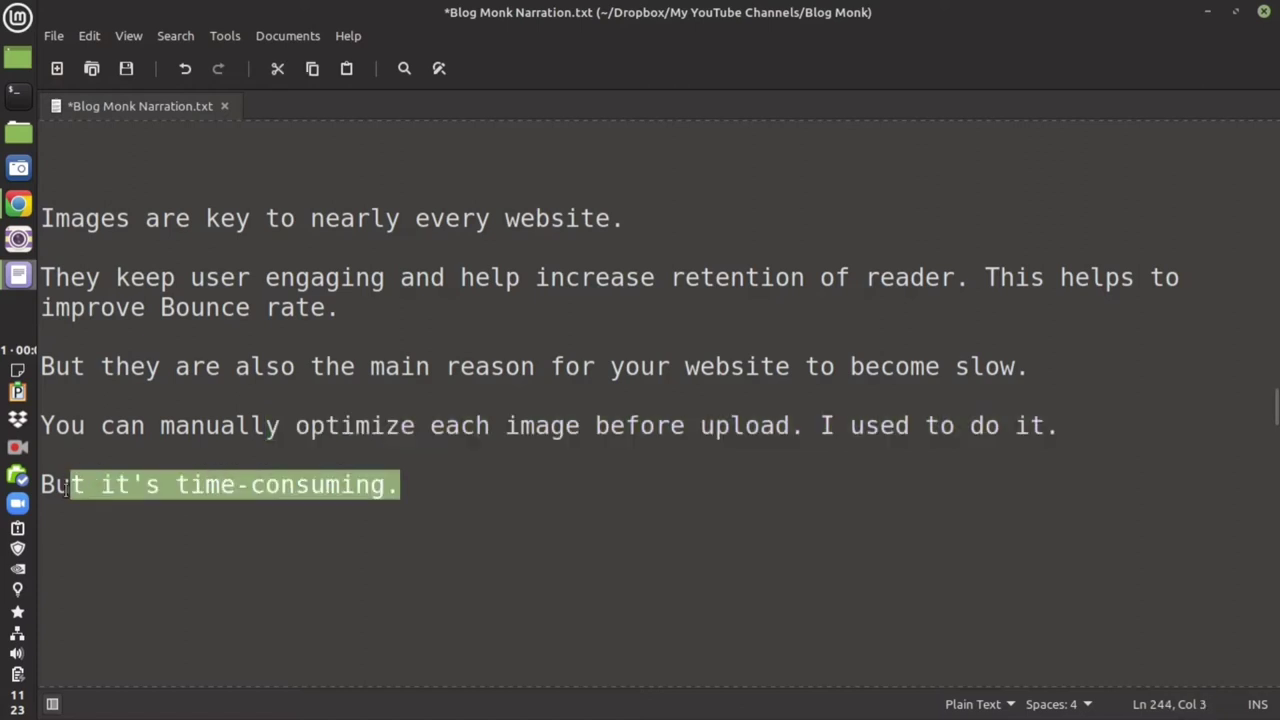
scroll(344, 468, "down", 5)
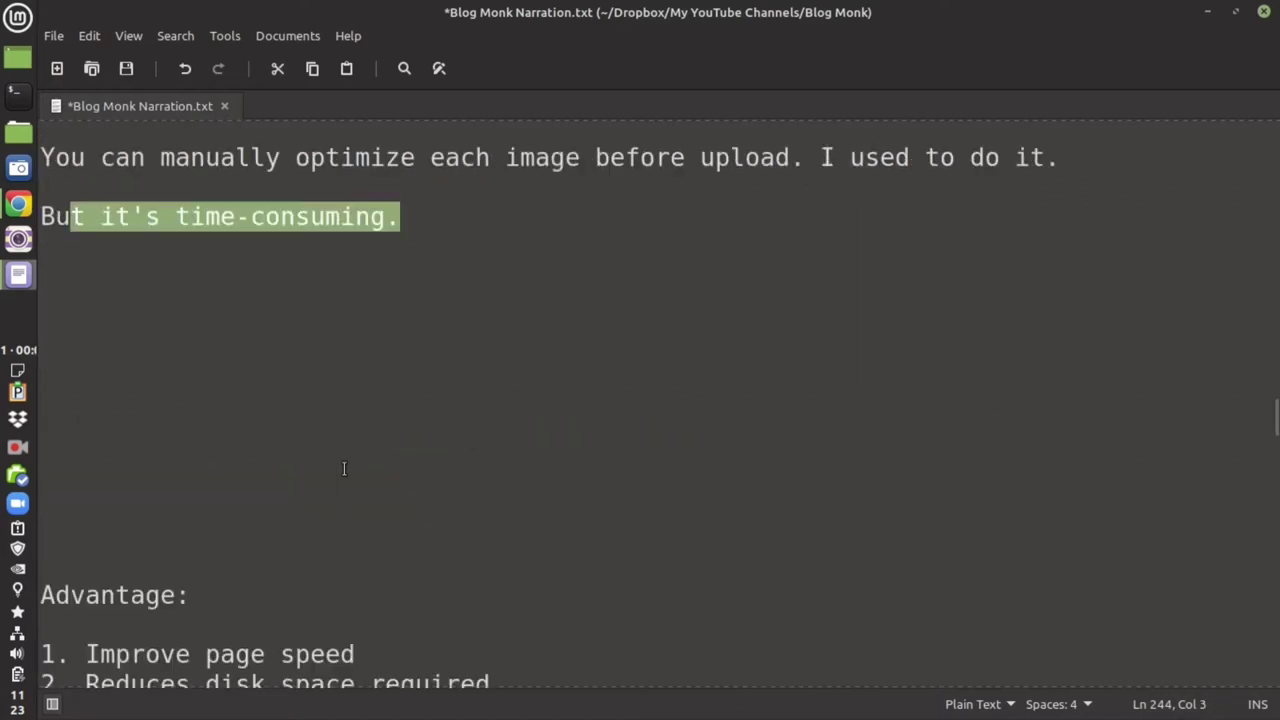
Highlight the Advantage list, the free-tools sentence and ShortPixel, then bring PageSpeed Insights forward.
left_click_drag(45, 333, 75, 483)
scroll(277, 441, "down", 4)
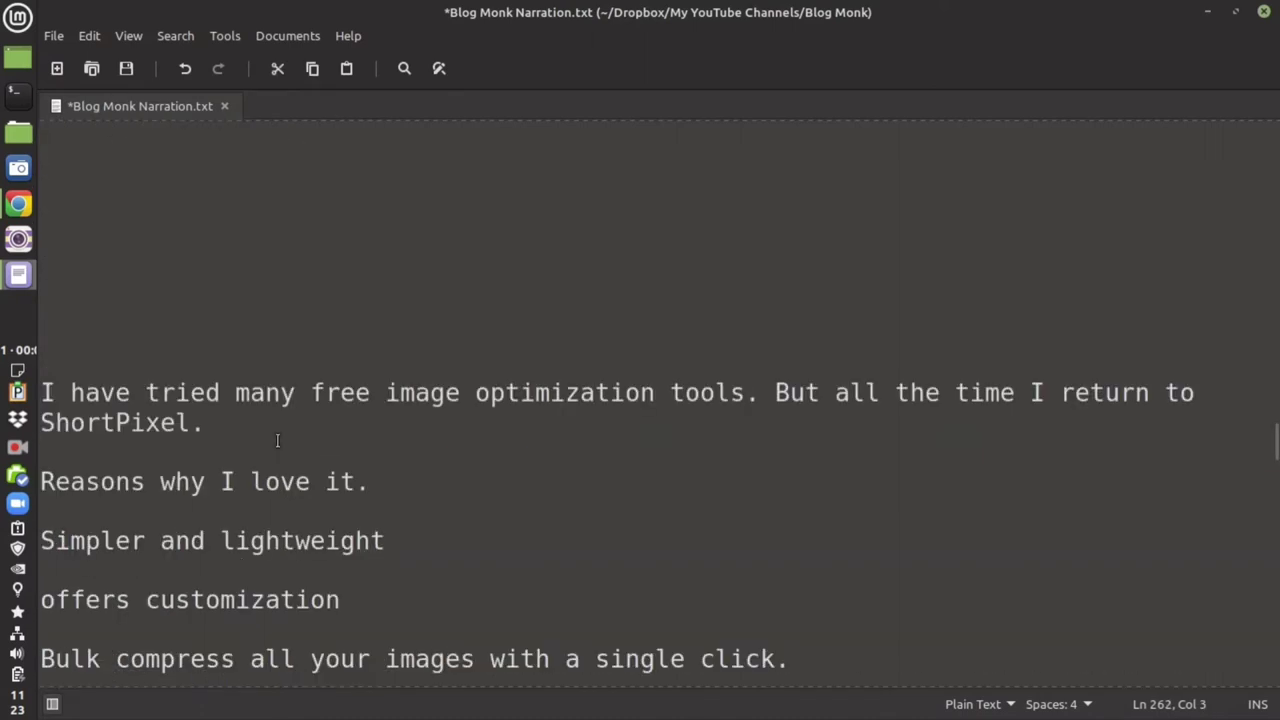
left_click_drag(46, 392, 818, 394)
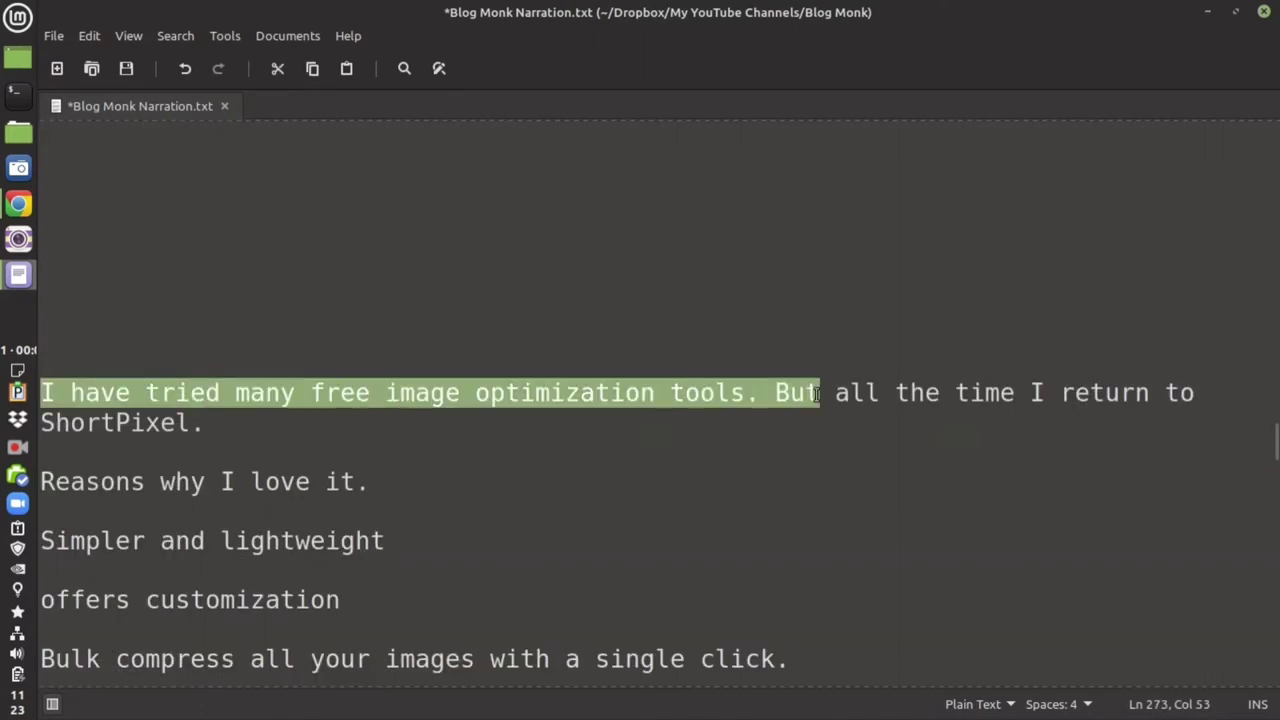
left_click(369, 440)
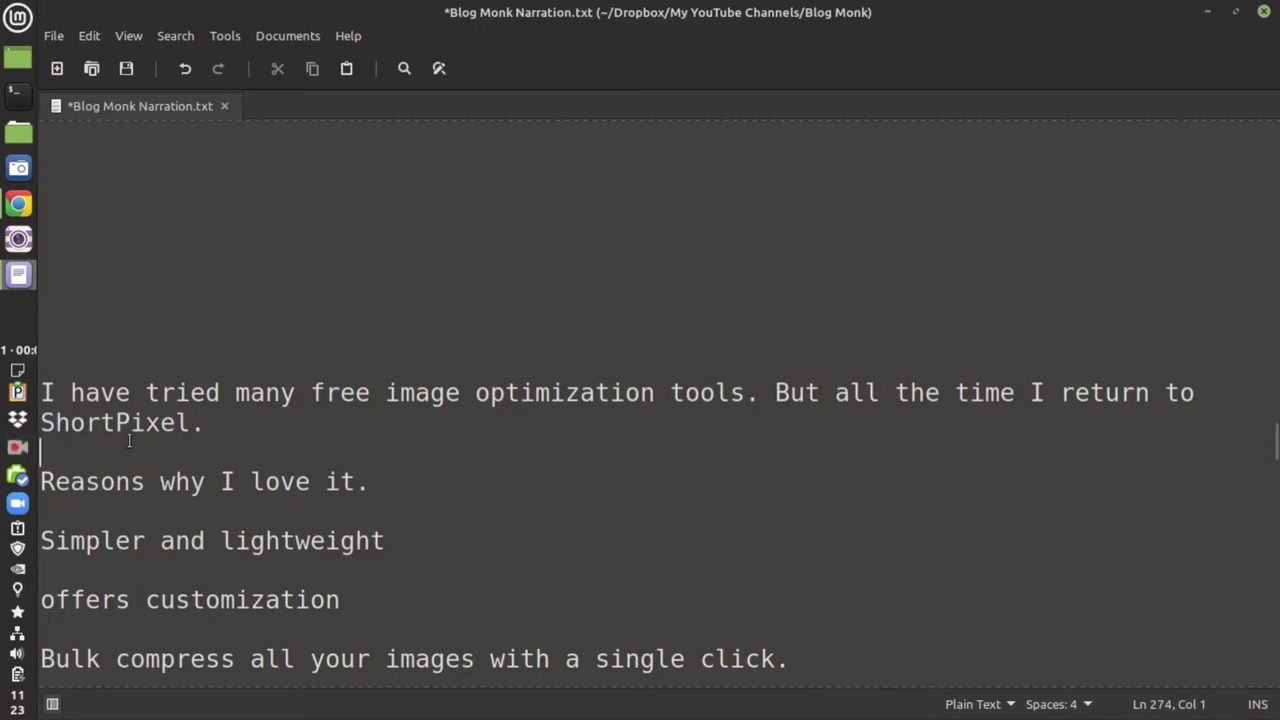
left_click_drag(41, 424, 282, 429)
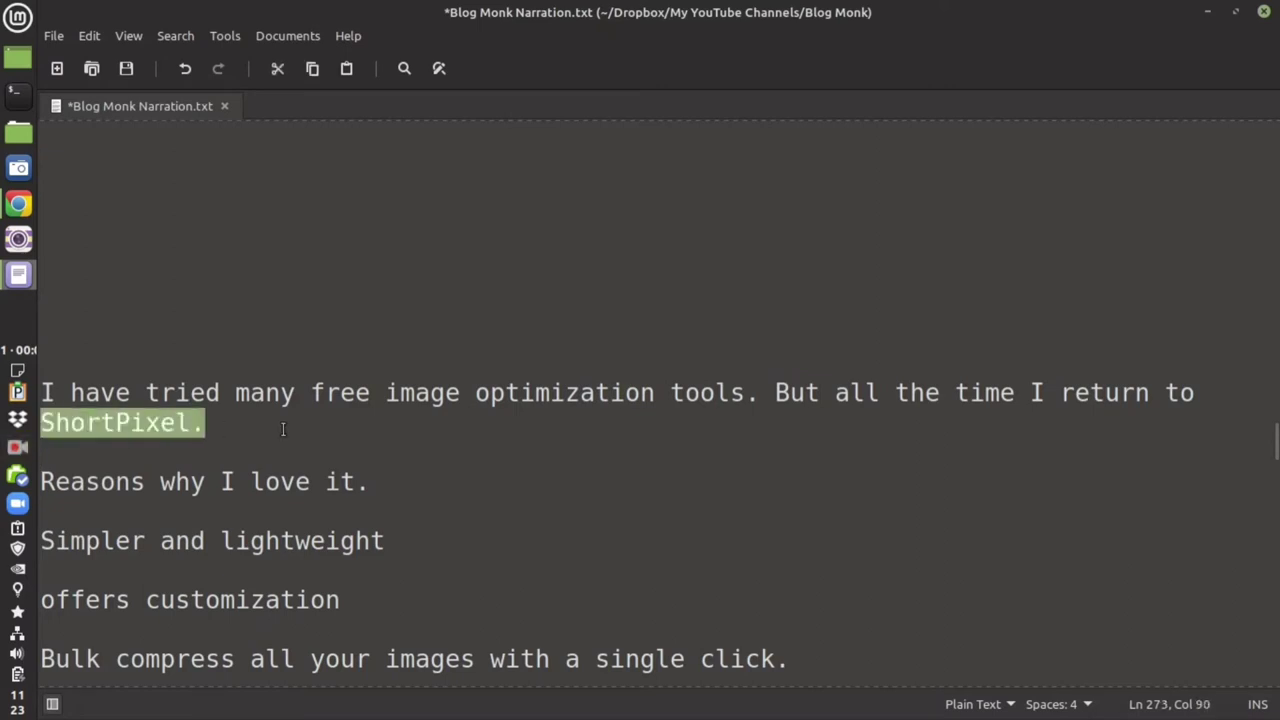
left_click(18, 204)
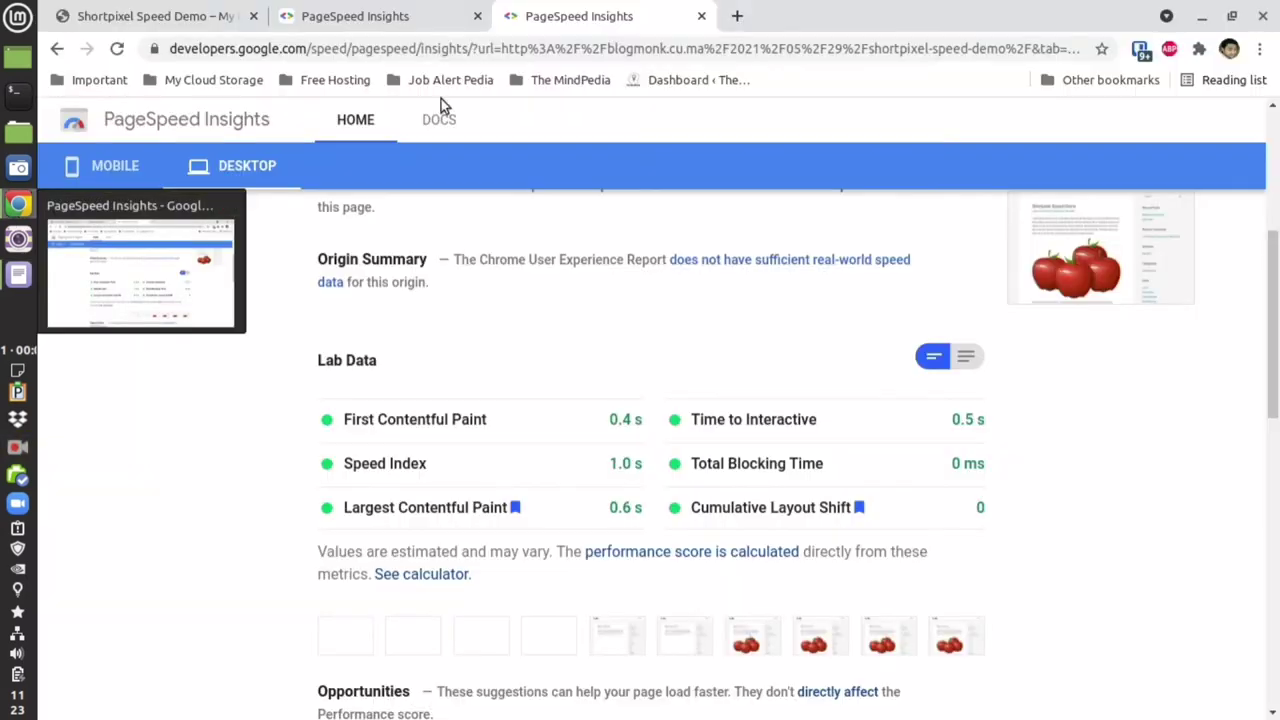
Open shortpixel.com in a new tab, then highlight the script's feature, bulk-compress and PDF format lines.
left_click(740, 17)
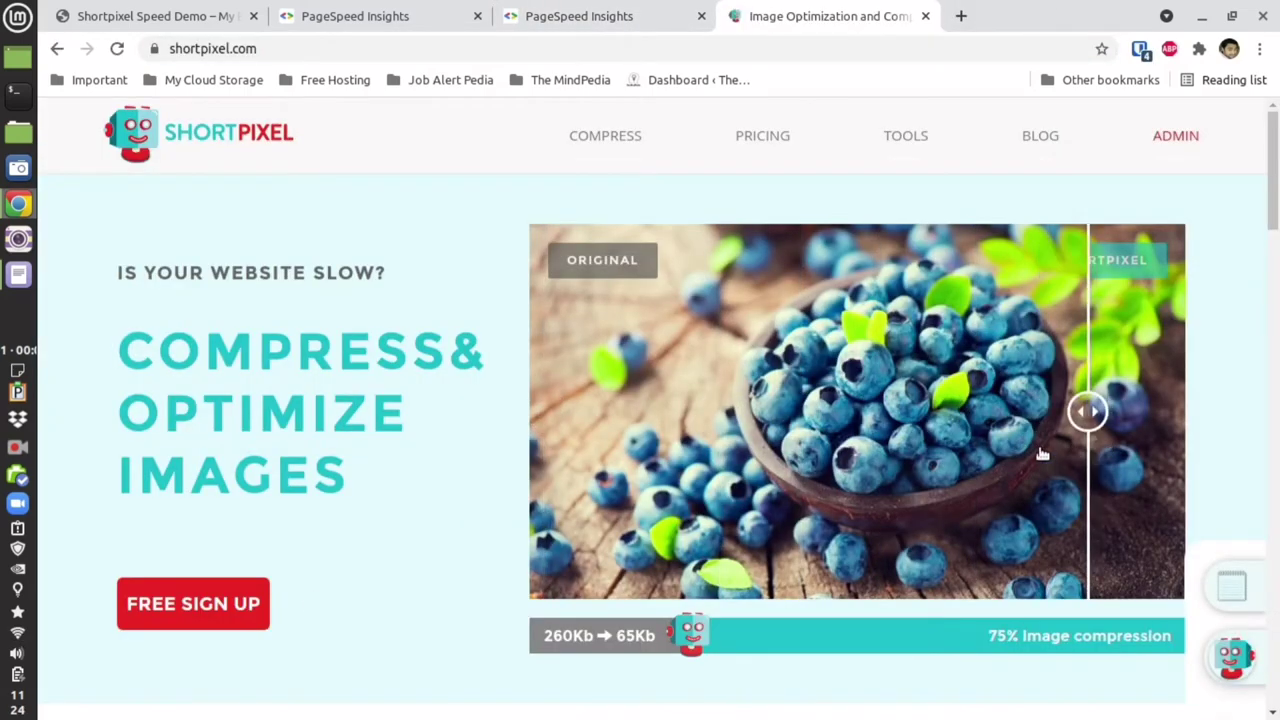
left_click(22, 280)
scroll(221, 416, "down", 3)
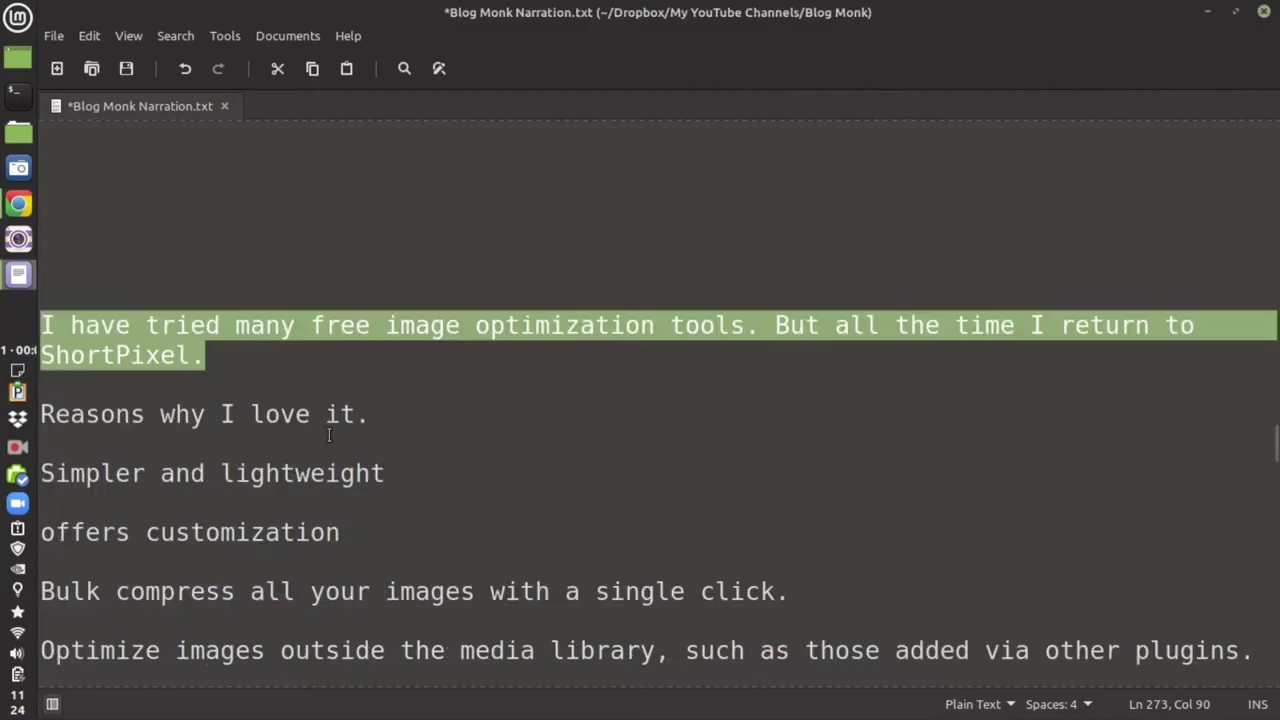
left_click_drag(45, 271, 842, 395)
left_click(499, 408)
left_click_drag(229, 402, 888, 393)
left_click_drag(776, 447, 694, 450)
left_click_drag(548, 507, 717, 505)
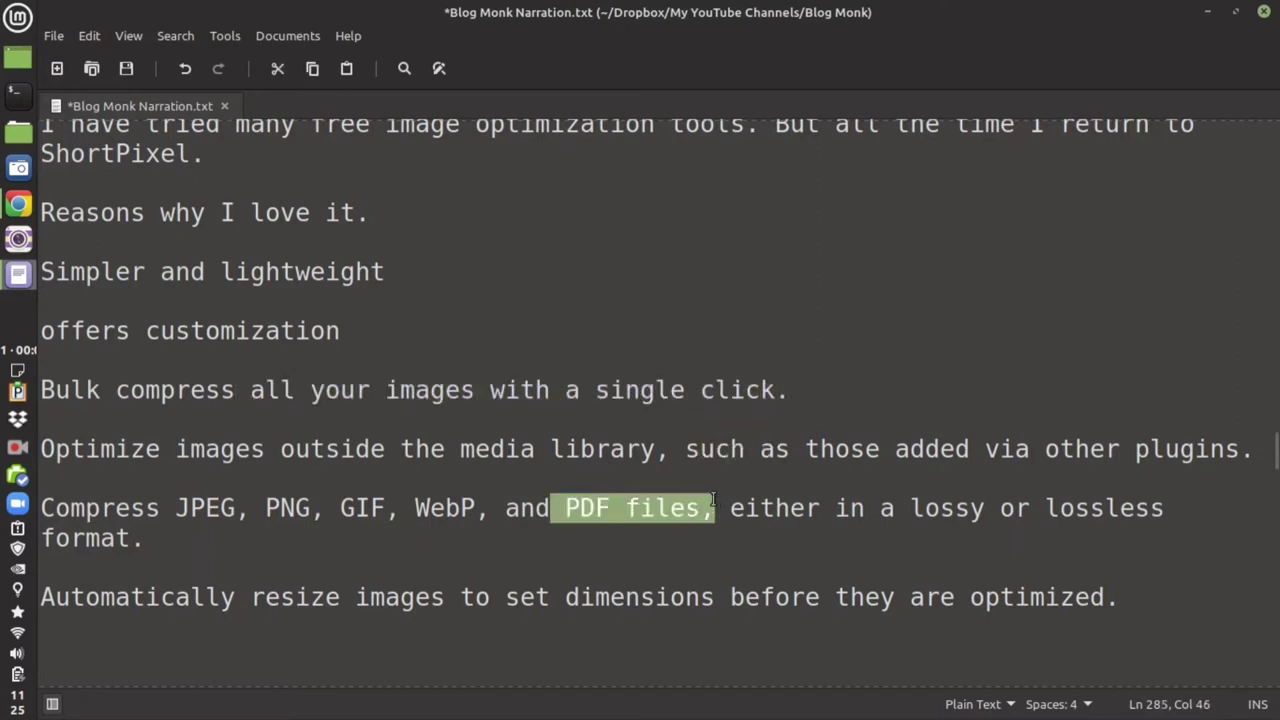
Read on to the free version paragraph and highlight 'Receive 100 images per month'.
scroll(425, 508, "down", 1)
left_click_drag(415, 440, 492, 444)
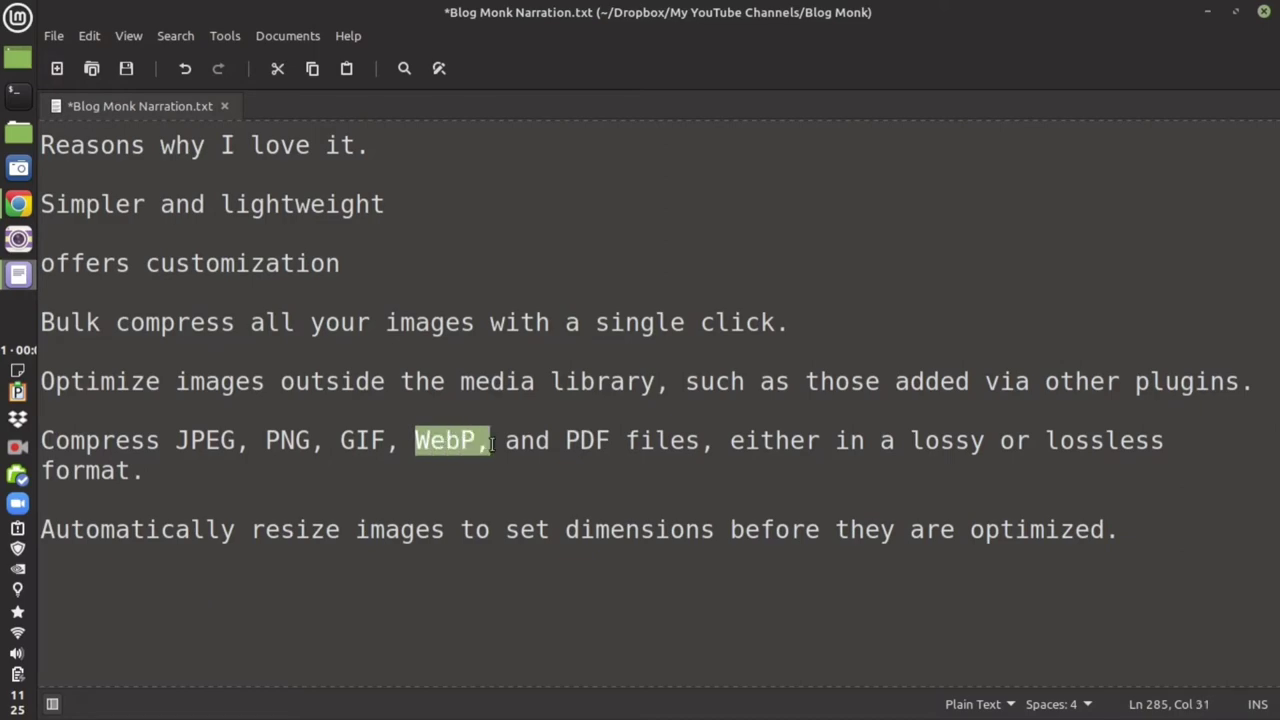
scroll(288, 475, "down", 1)
left_click_drag(207, 465, 1120, 465)
scroll(1125, 464, "down", 2)
scroll(1125, 464, "down", 3)
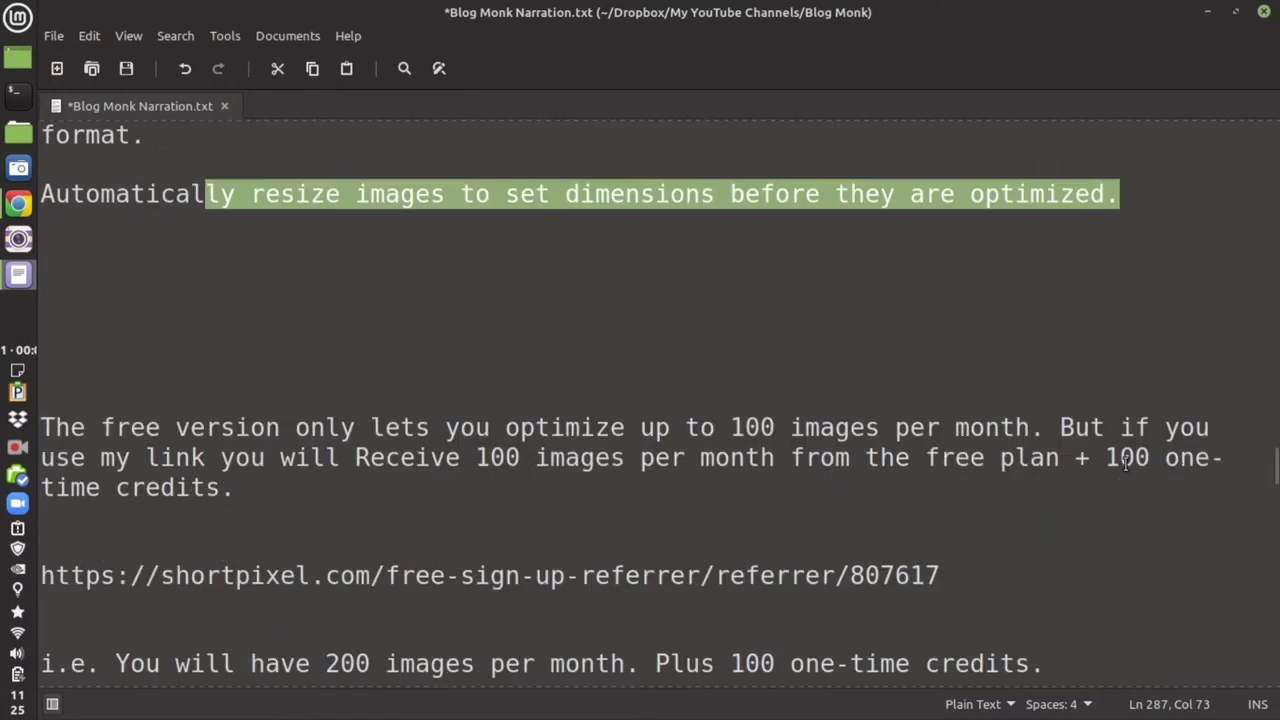
left_click_drag(42, 428, 949, 484)
left_click(935, 486)
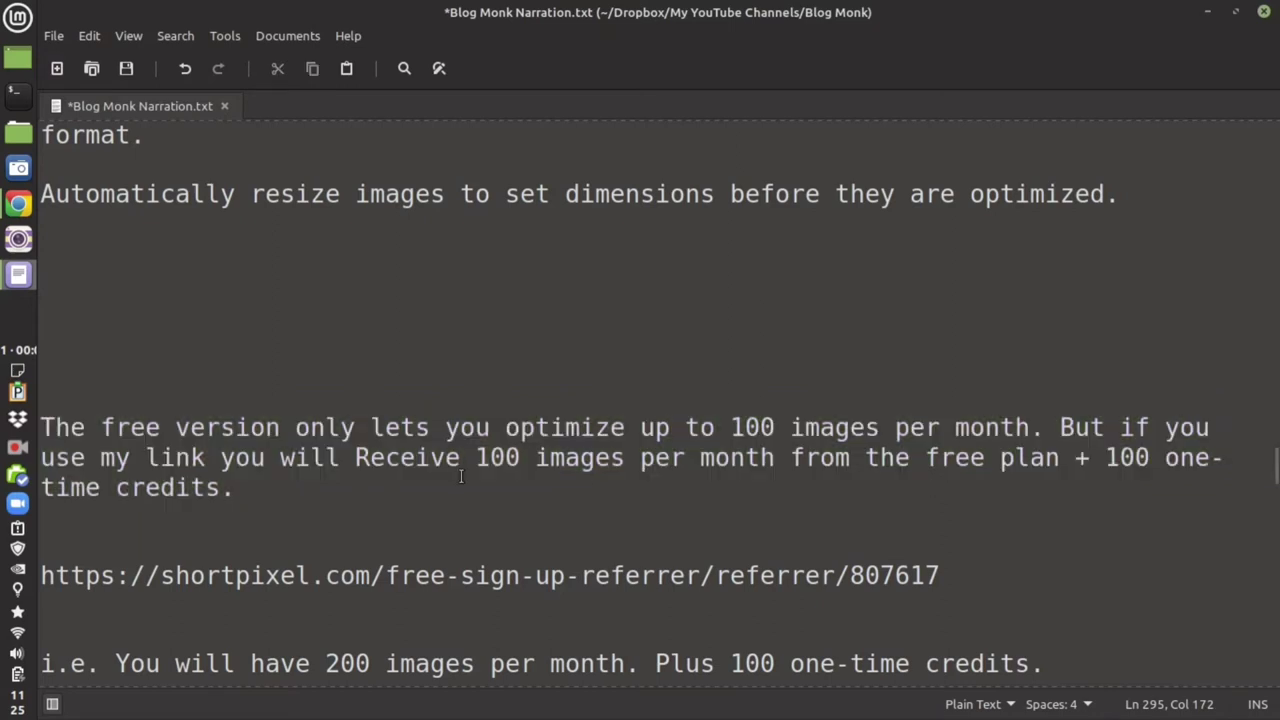
left_click_drag(356, 457, 781, 457)
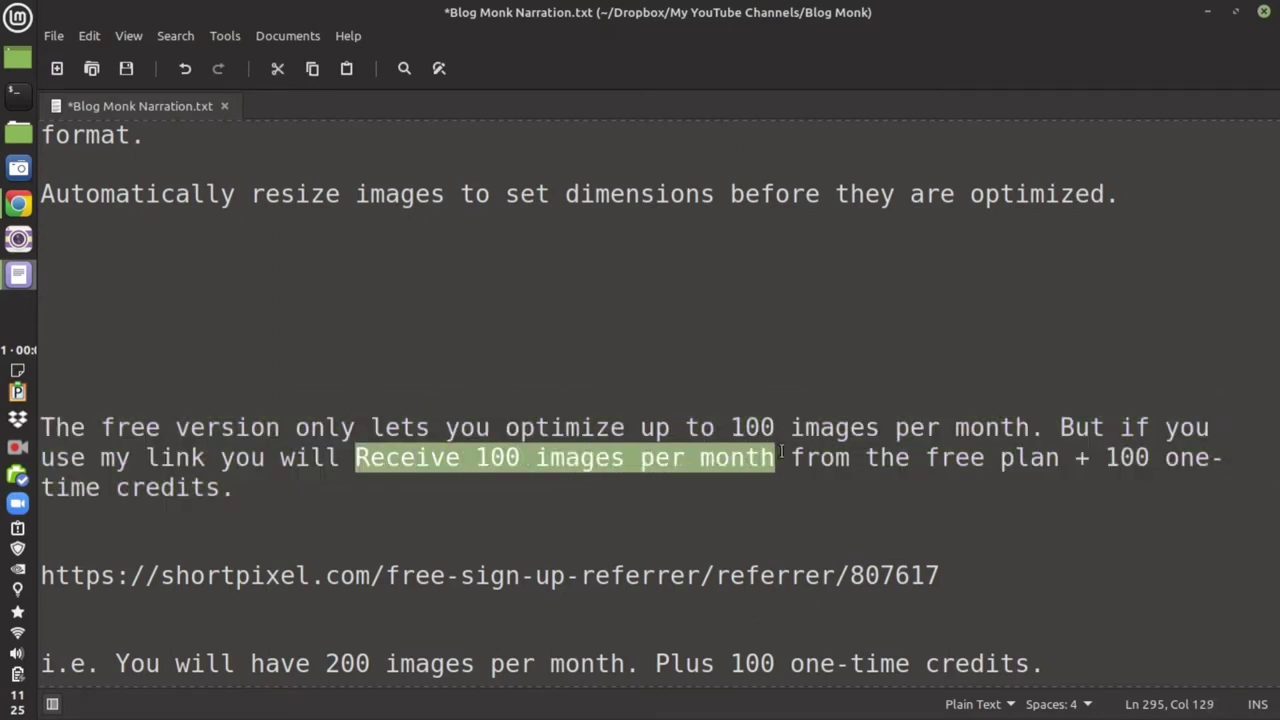
Highlight the ShortPixel sign-up link and the 200 images per month line.
scroll(781, 453, "down", 3)
left_click_drag(44, 442, 1115, 447)
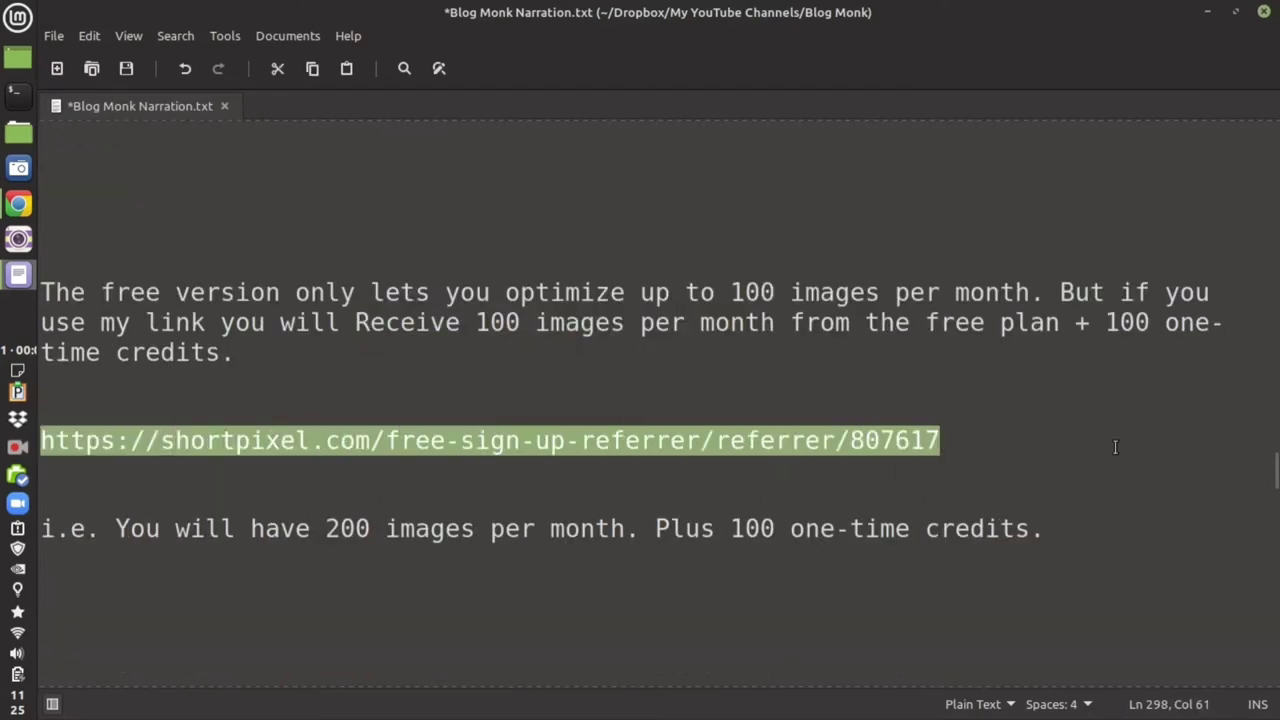
scroll(630, 472, "down", 3)
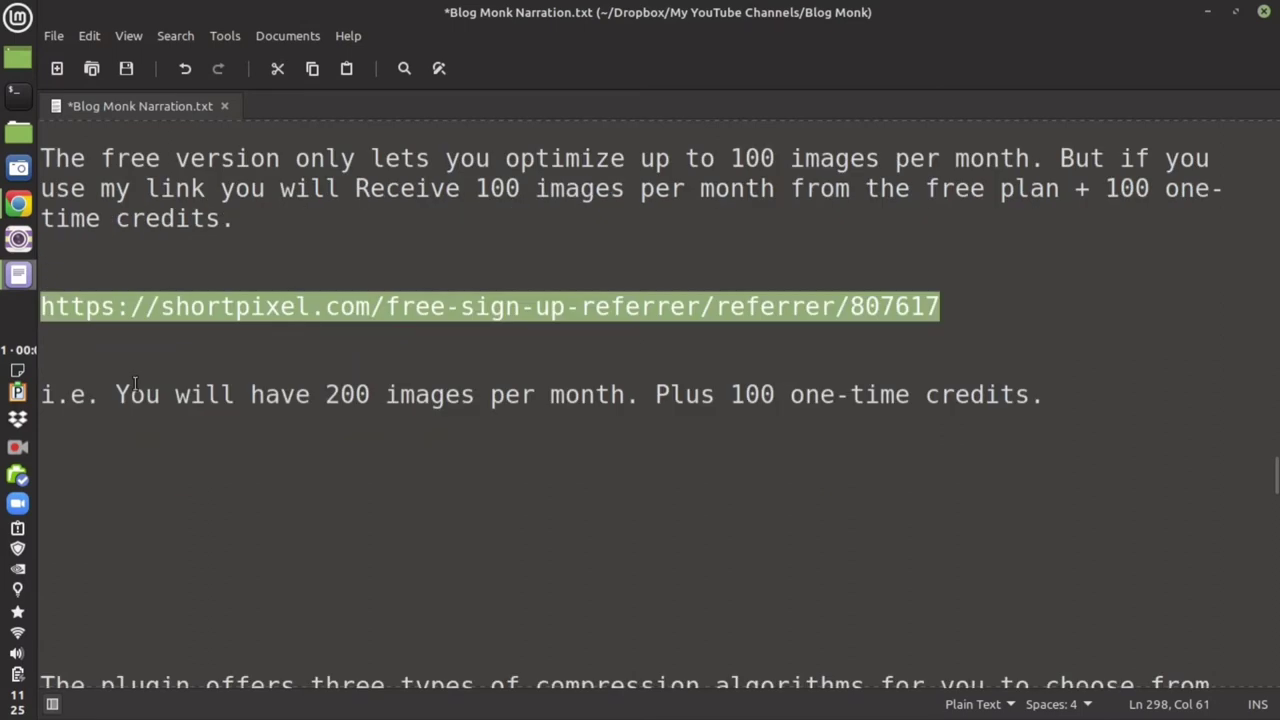
left_click_drag(115, 396, 1143, 396)
Highlight the Lossy and Glossy compression descriptions in the narration.
scroll(534, 391, "down", 6)
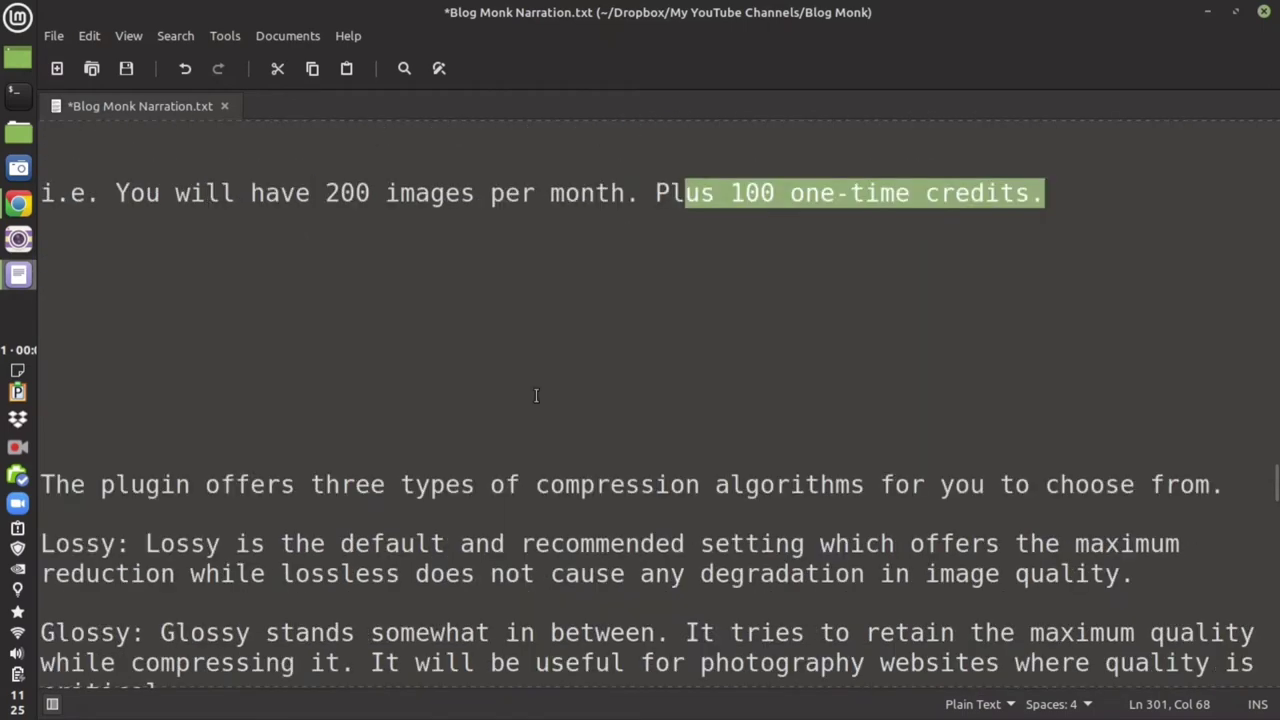
scroll(510, 380, "down", 2)
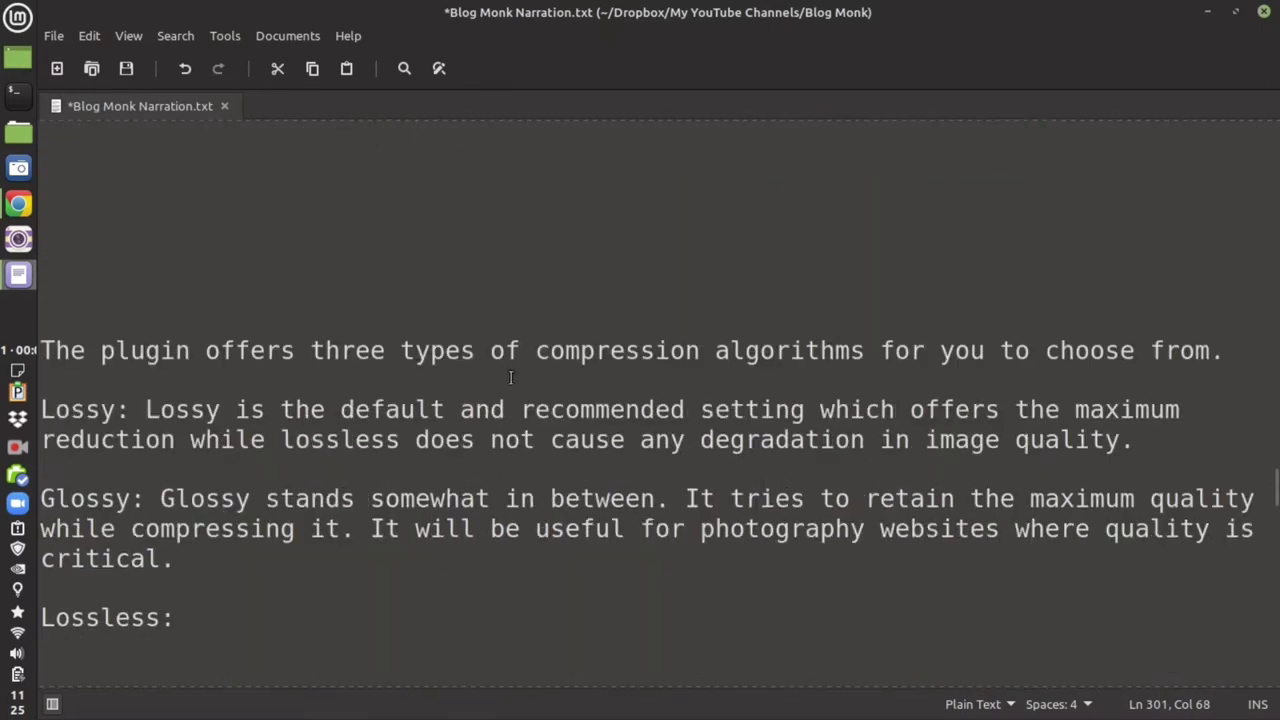
left_click_drag(44, 410, 1160, 439)
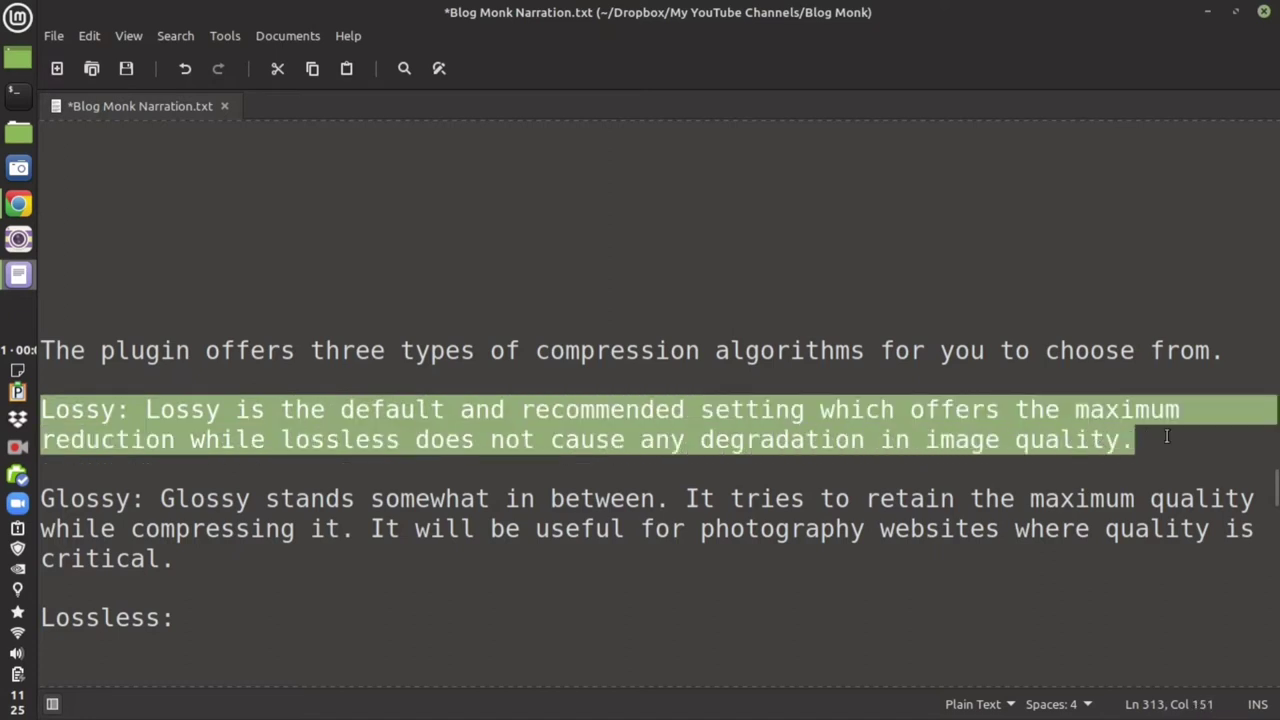
left_click(1160, 439)
scroll(407, 440, "down", 2)
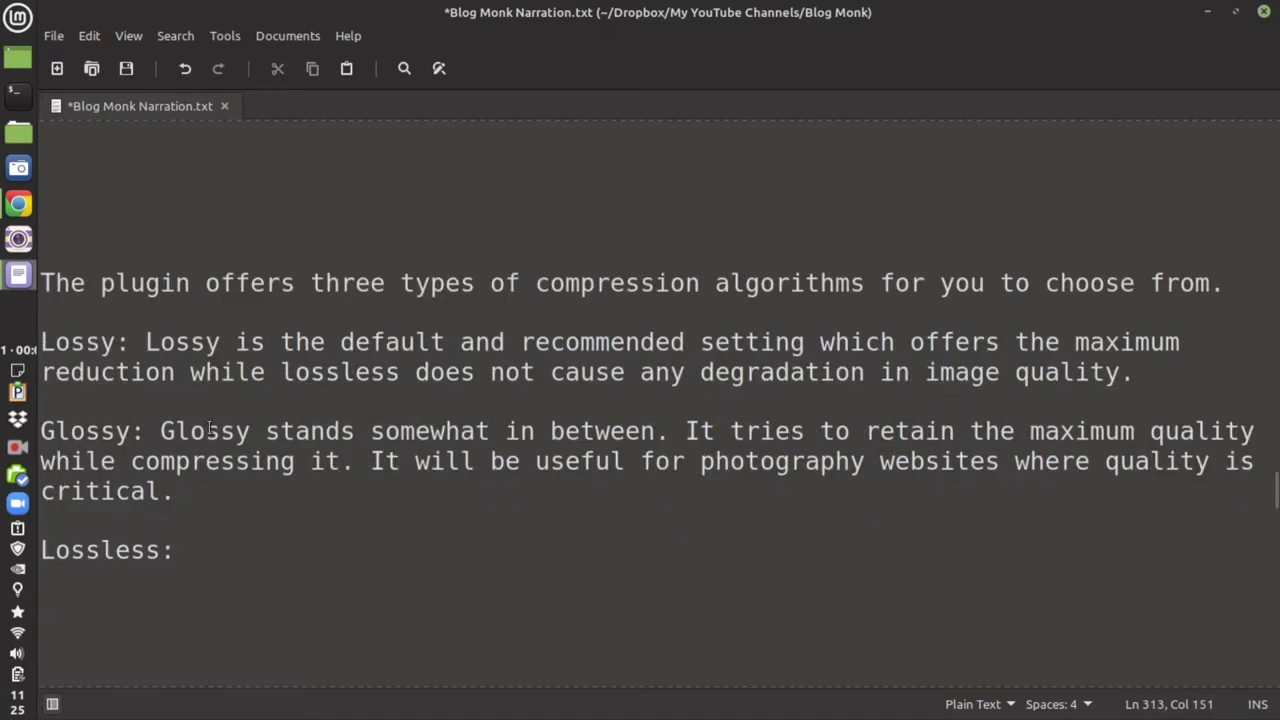
left_click_drag(155, 429, 213, 428)
left_click_drag(870, 439, 1045, 468)
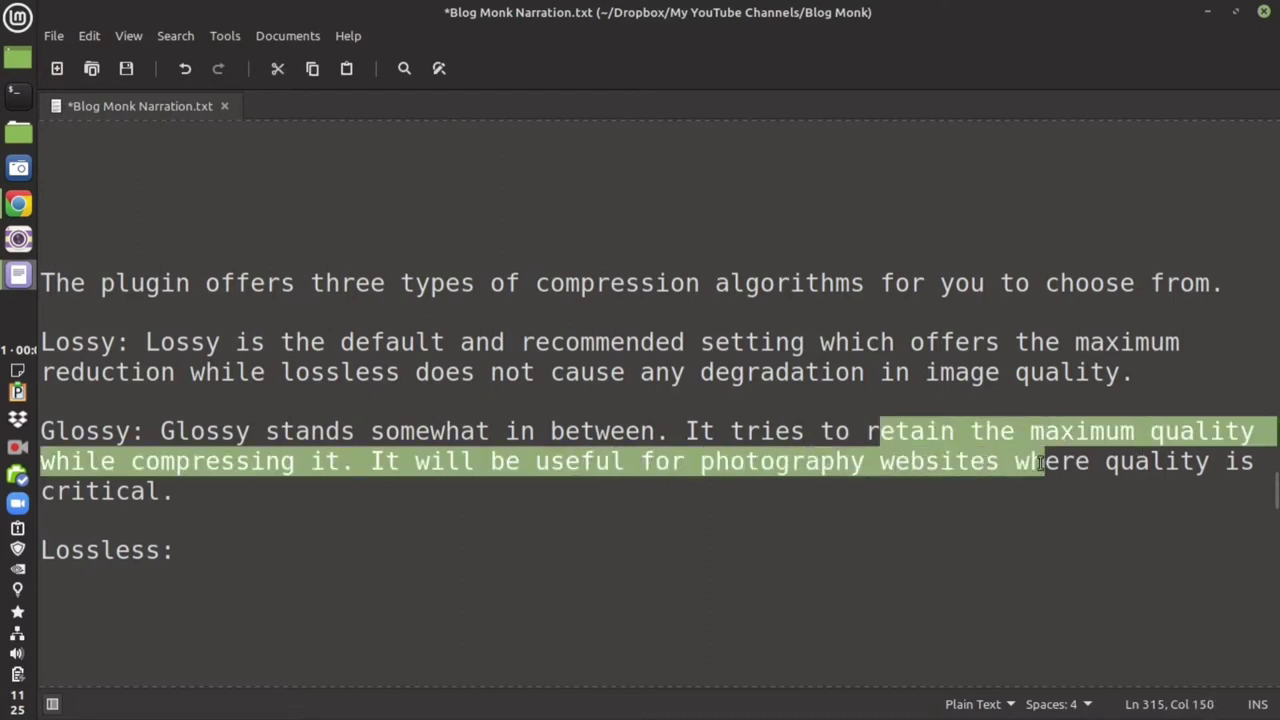
scroll(1041, 462, "down", 2)
left_click(196, 419)
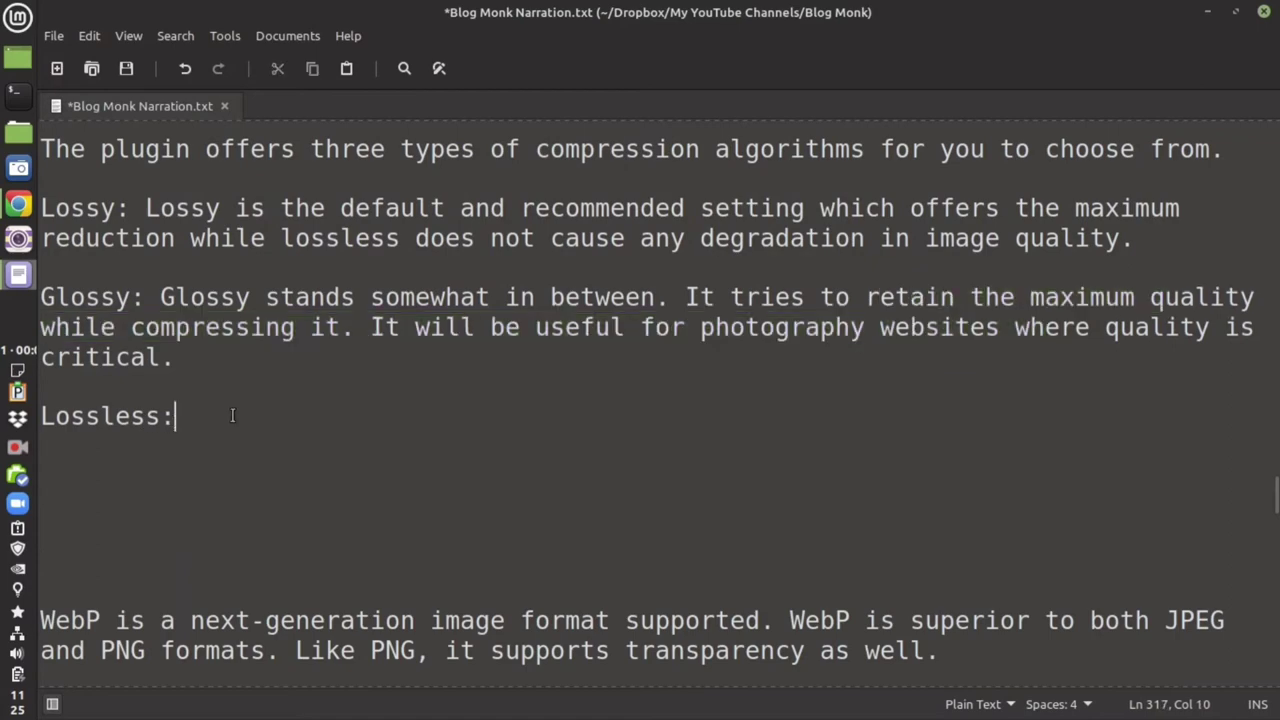
Highlight the WebP paragraph and the backup folder sentence.
scroll(220, 416, "down", 2)
left_click_drag(41, 487, 574, 502)
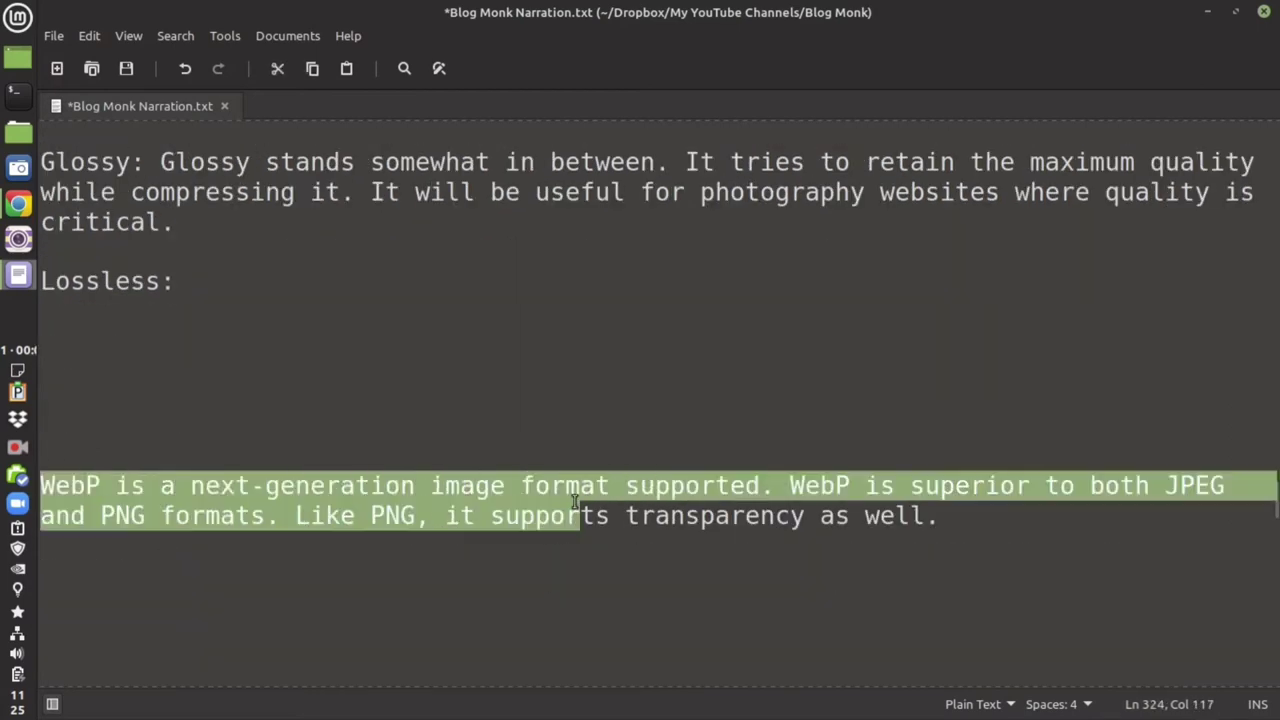
left_click(620, 512)
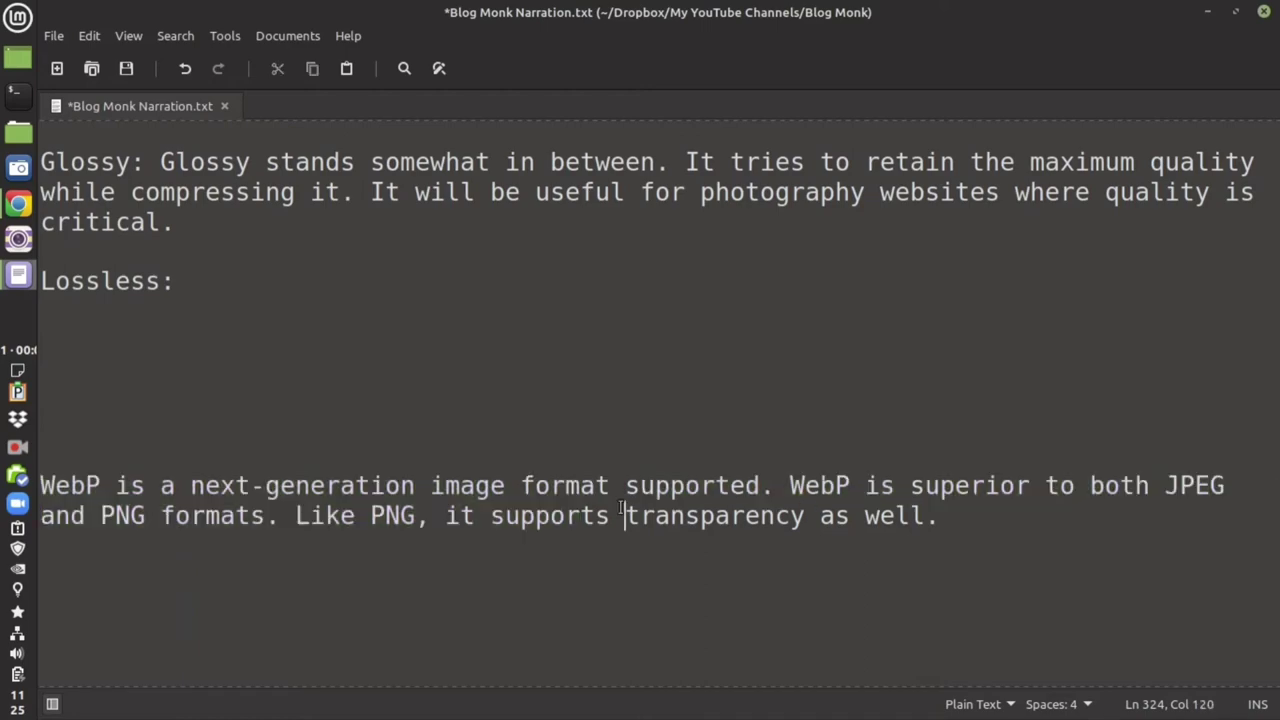
scroll(620, 507, "down", 2)
scroll(620, 507, "down", 2)
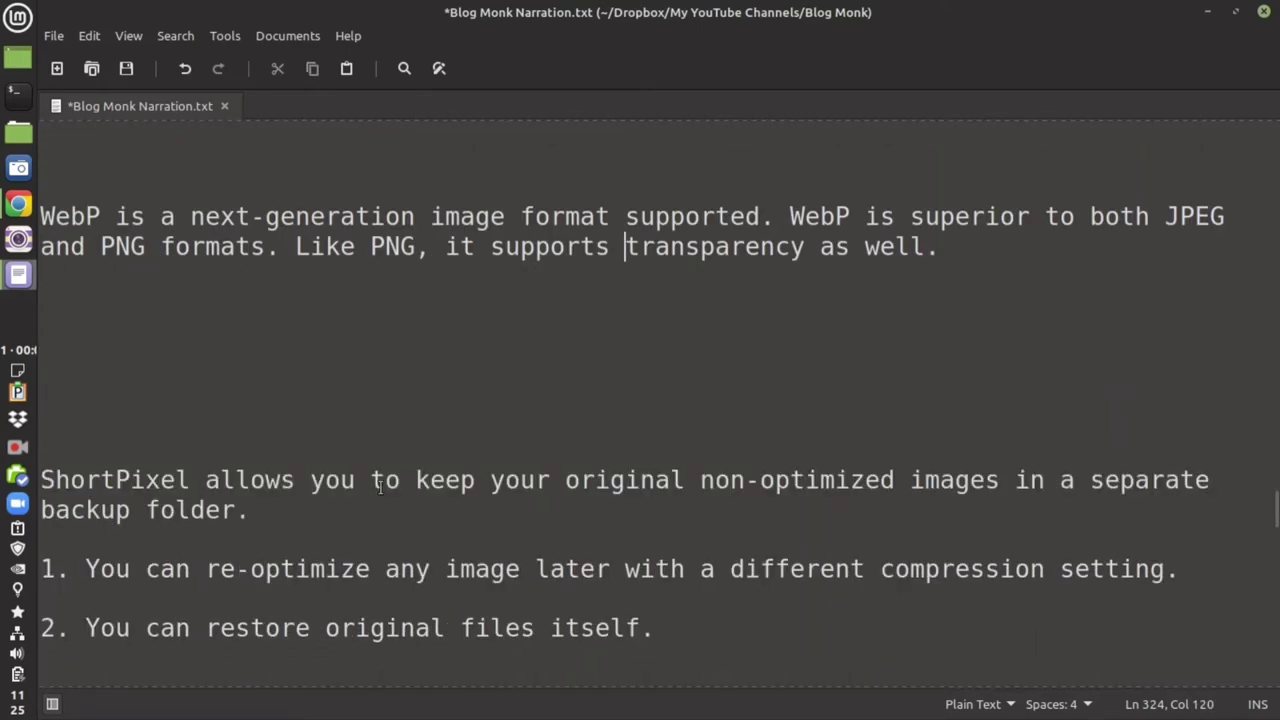
left_click_drag(42, 481, 247, 506)
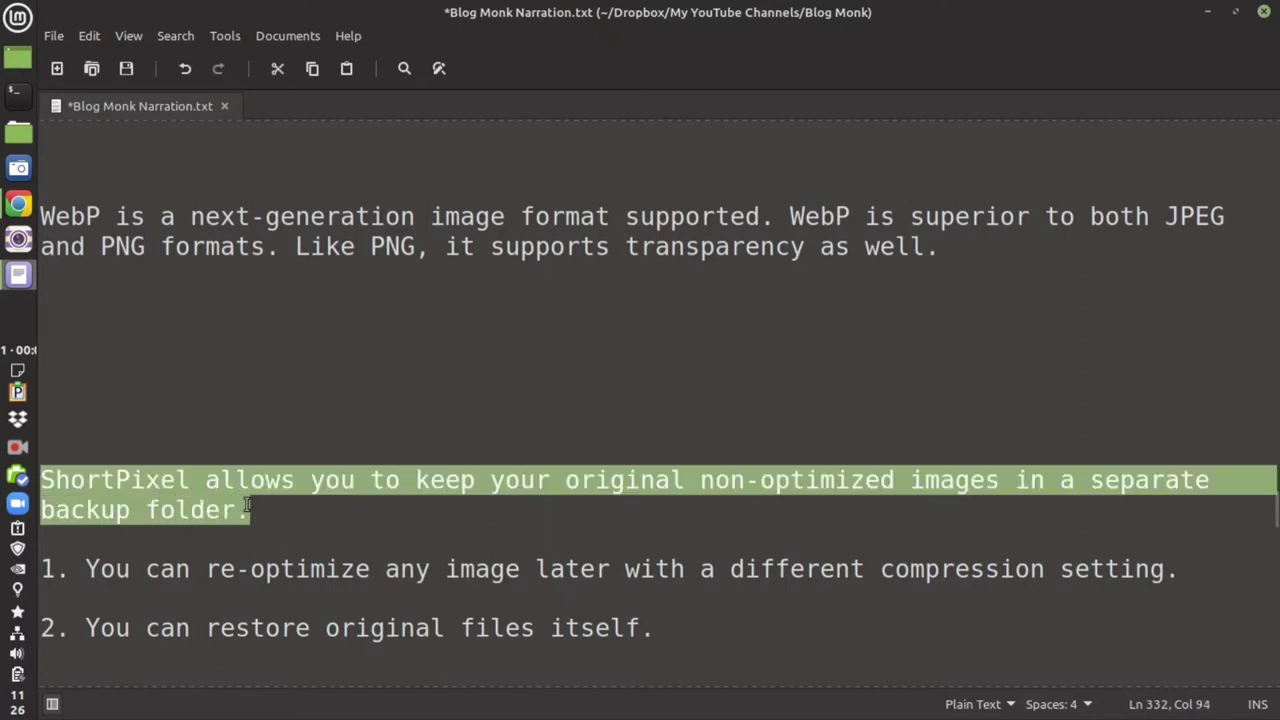
scroll(245, 545, "down", 2)
left_click_drag(147, 437, 893, 453)
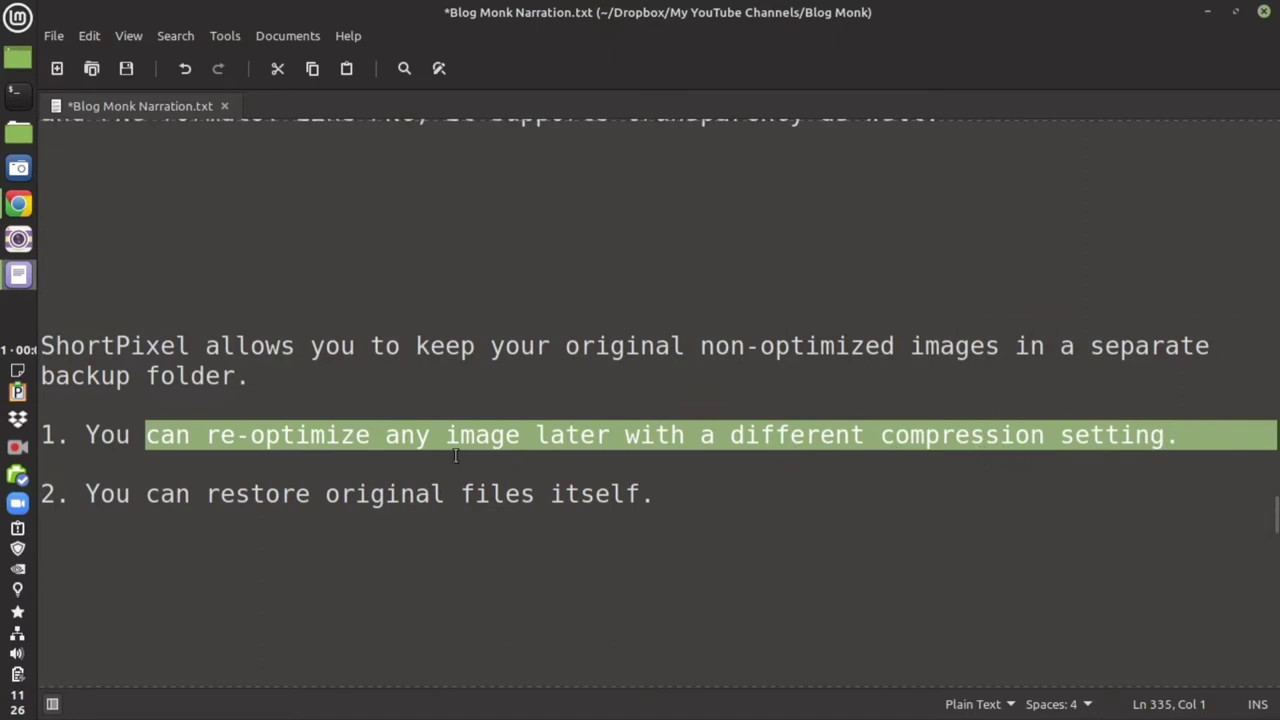
scroll(421, 460, "down", 2)
left_click_drag(215, 426, 654, 428)
Scroll through the Adaptive Images notes and switch to the Shortpixel Speed Demo post.
scroll(650, 427, "down", 3)
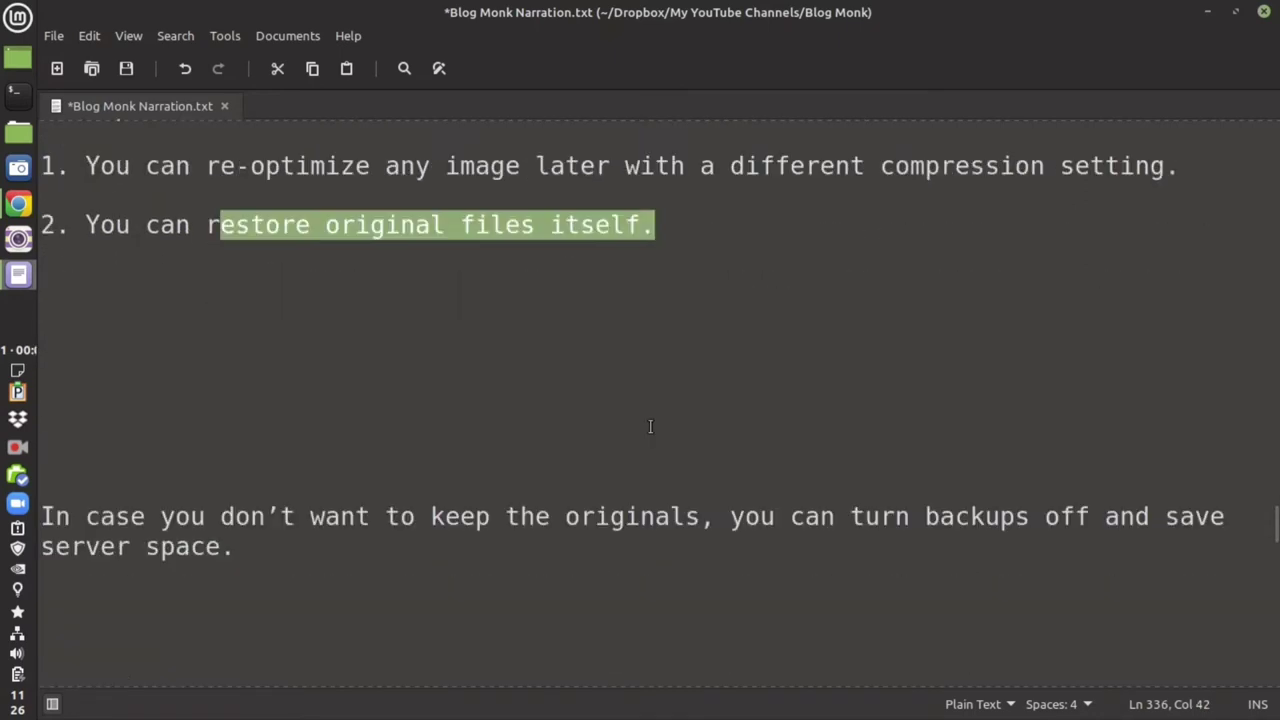
scroll(650, 427, "down", 1)
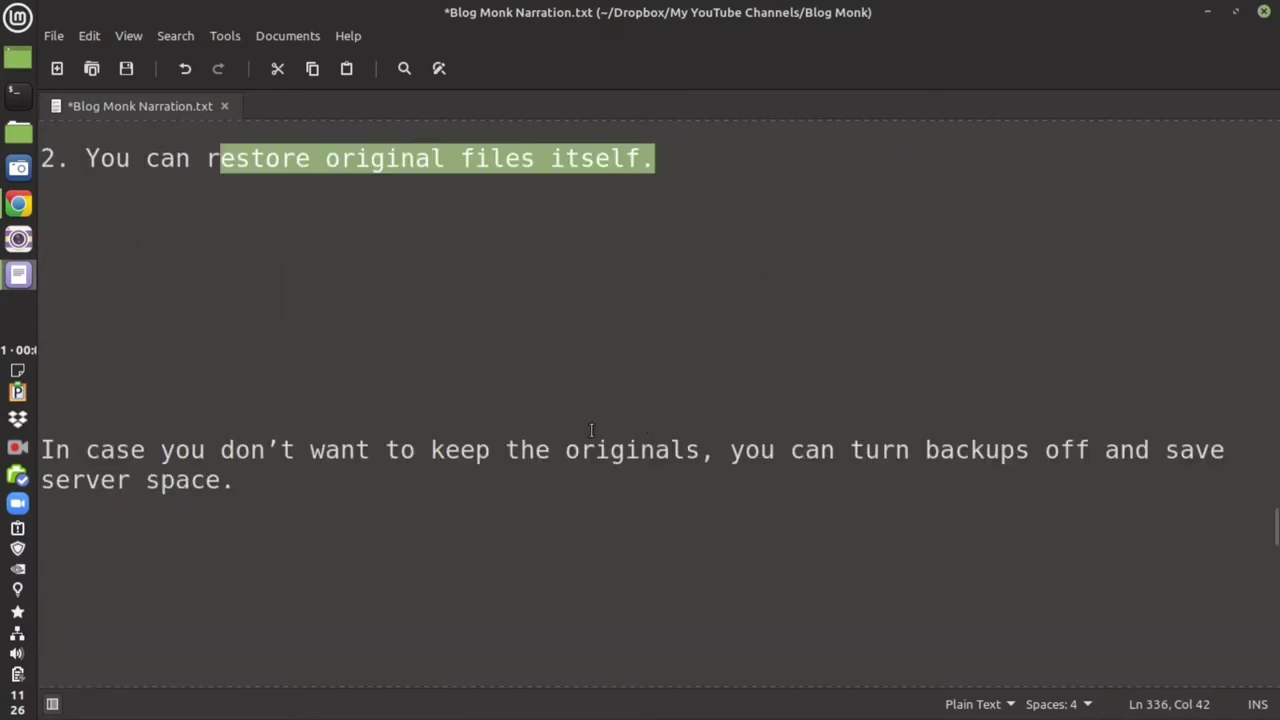
scroll(592, 431, "down", 3)
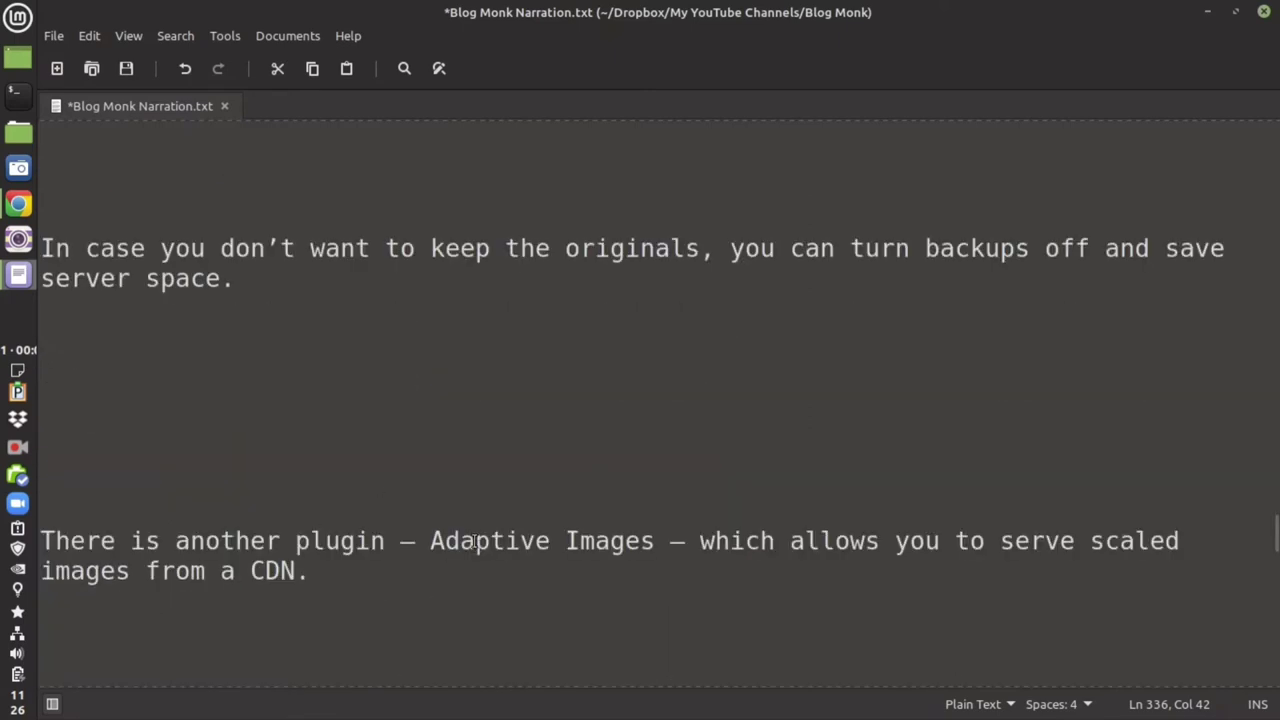
scroll(474, 541, "down", 1)
scroll(408, 473, "down", 2)
scroll(334, 491, "up", 2)
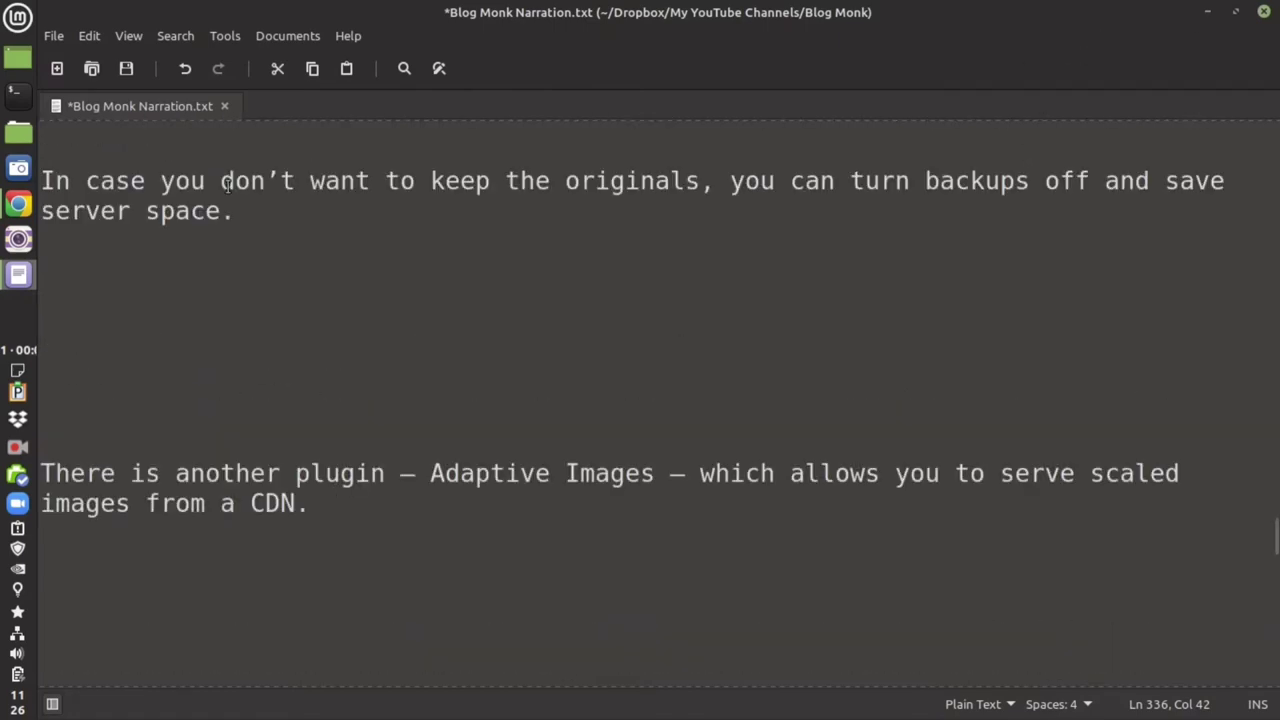
left_click(18, 204)
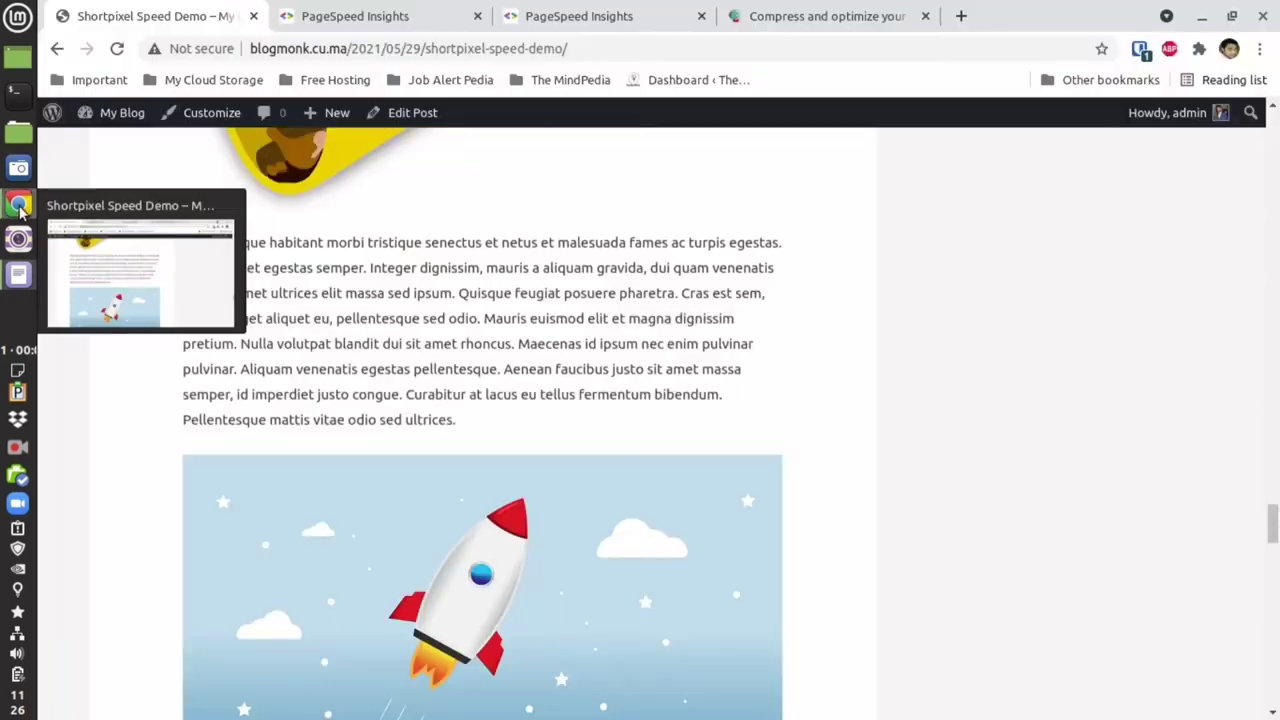
Browse ShortPixel's Tools and Developer API plugin list, including Adaptive Images, then return to the narration.
left_click(785, 8)
left_click(893, 139)
scroll(886, 443, "down", 1)
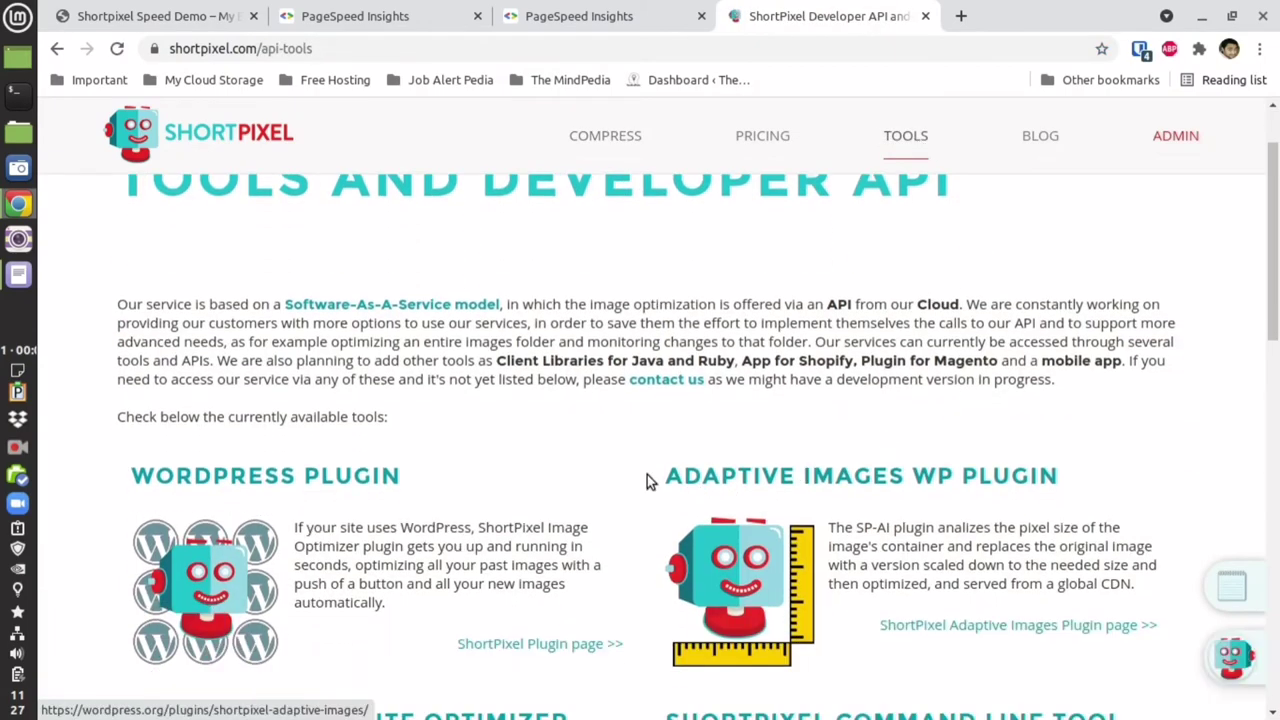
scroll(948, 484, "down", 2)
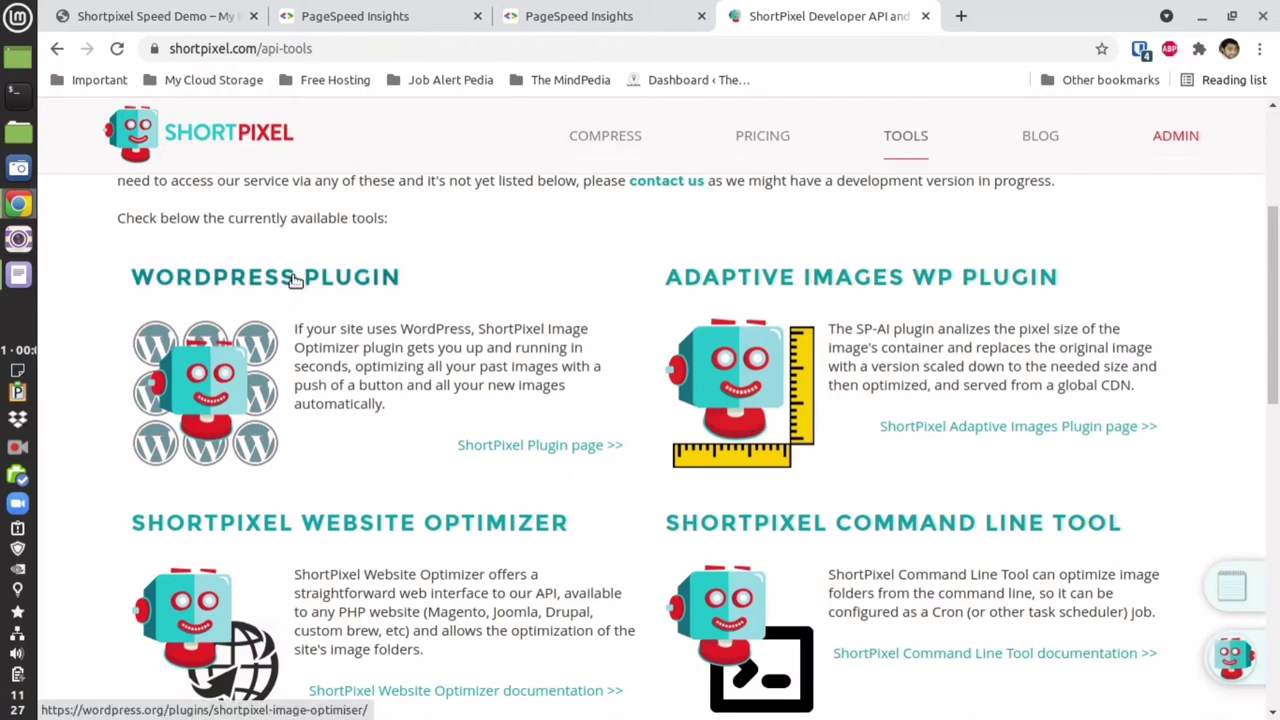
left_click(19, 275)
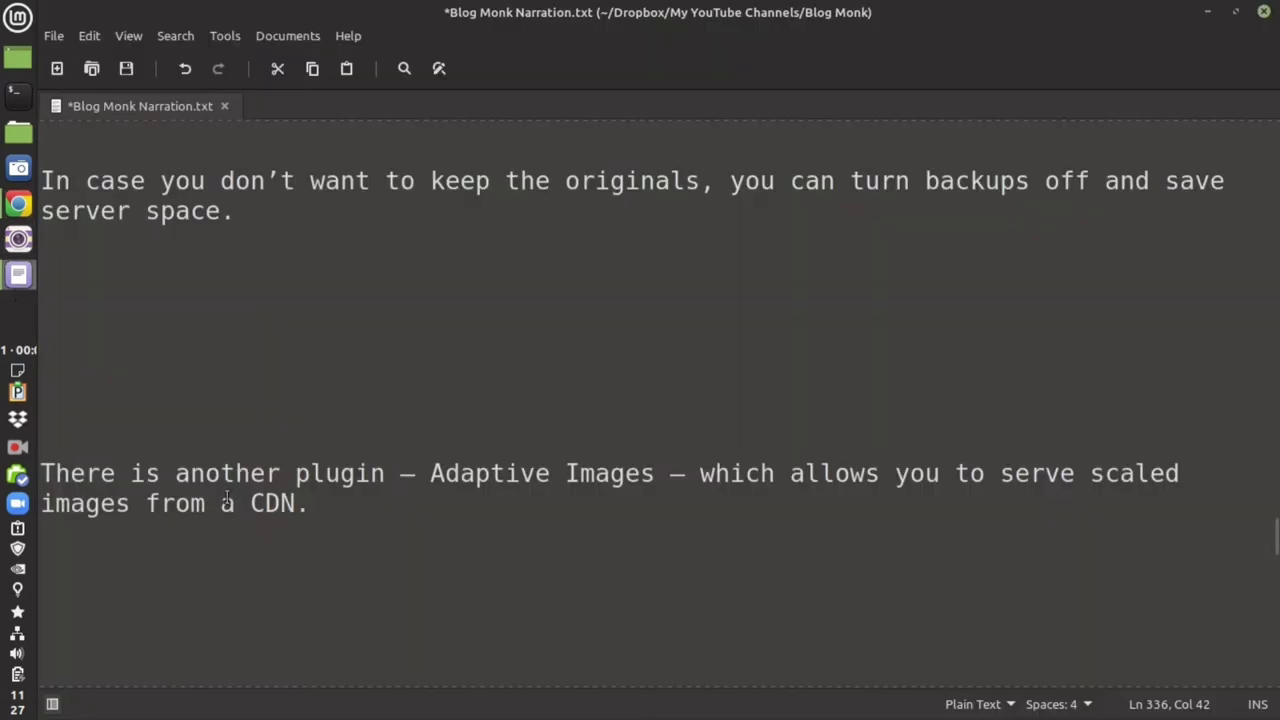
Highlight the sentence about preferring BunnyCDN and its 14-day free trial.
scroll(227, 500, "down", 3)
left_click_drag(107, 497, 1143, 537)
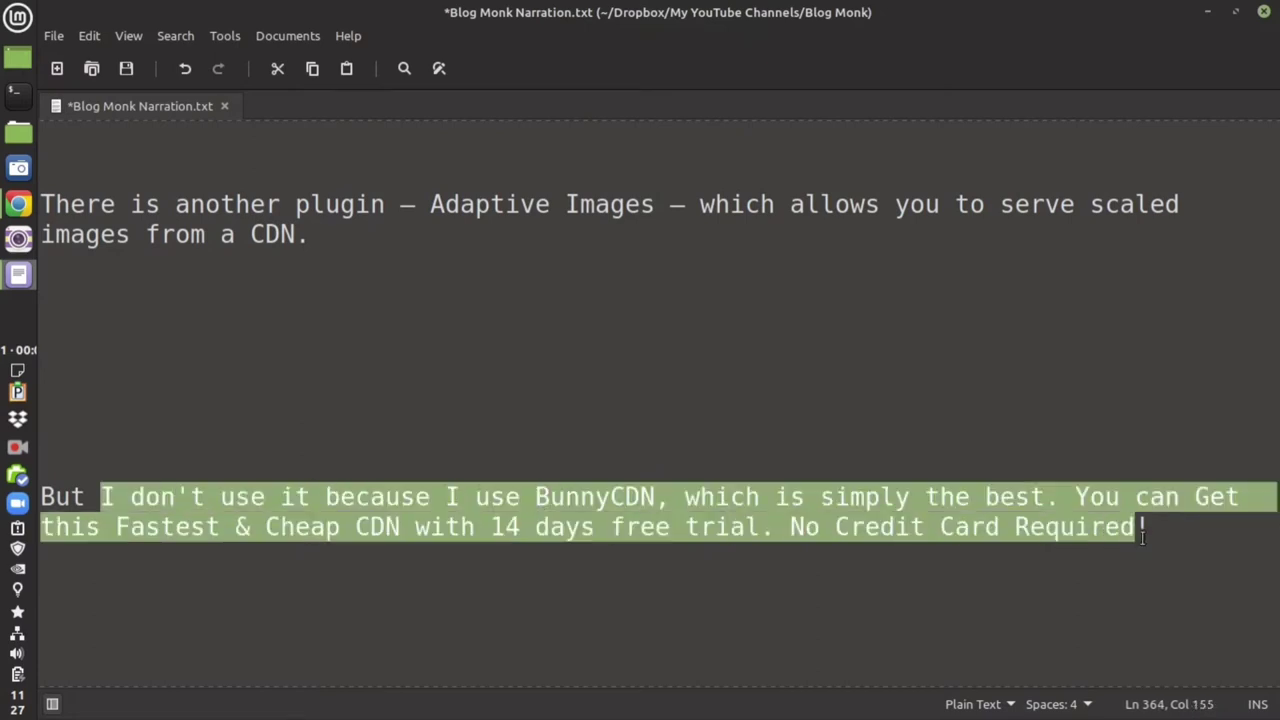
scroll(1145, 537, "down", 1)
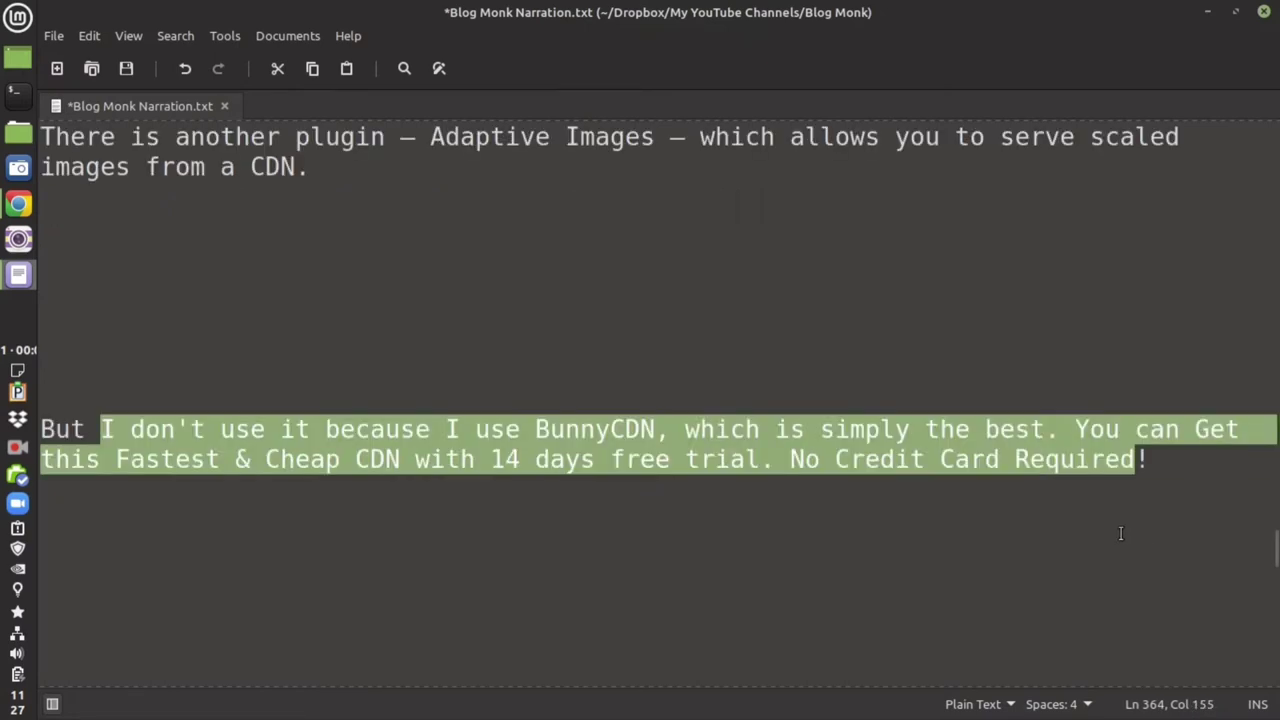
left_click(17, 447)
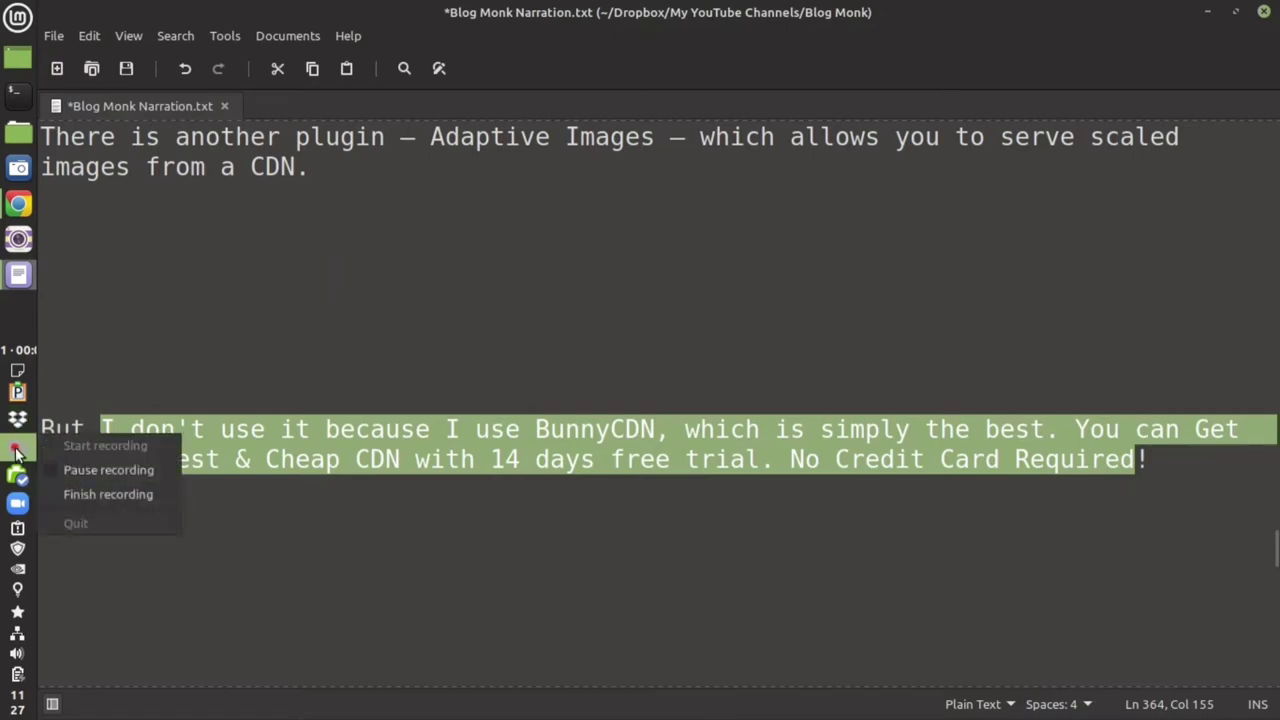
left_click(86, 470)
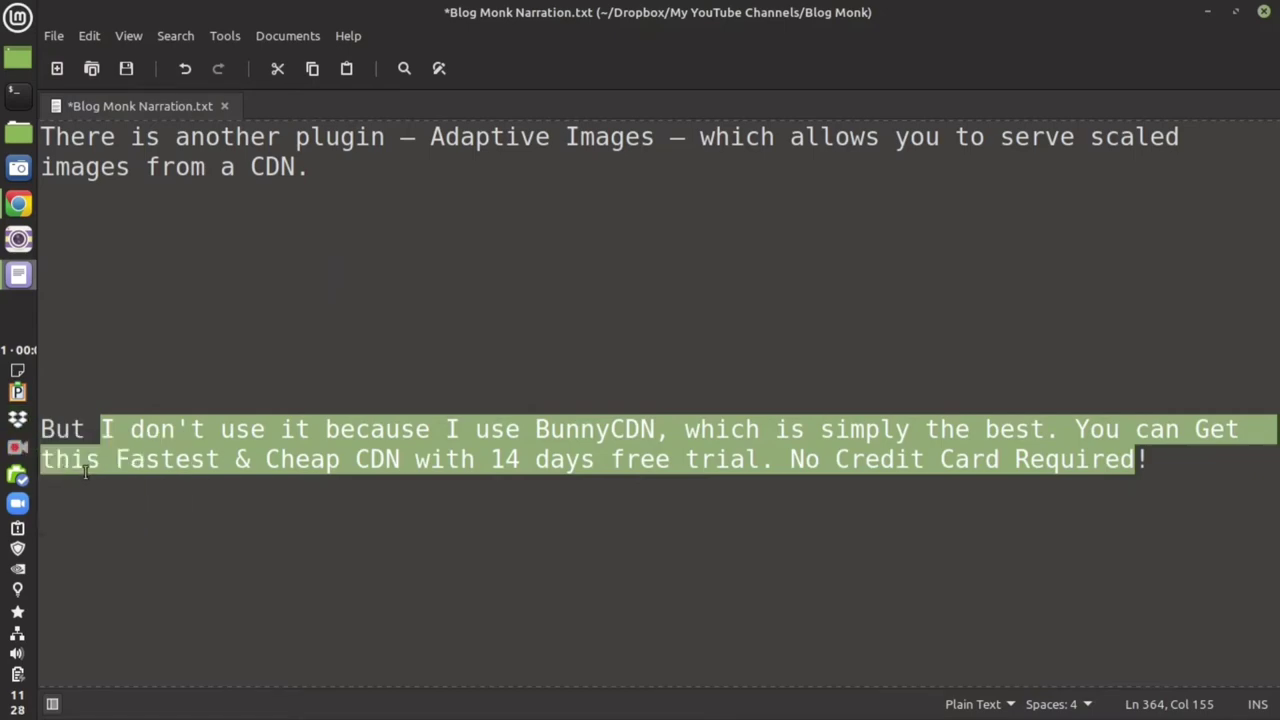
Play the BunnyCDN setup video from the YouTube playlist, then close that tab.
left_click(19, 208)
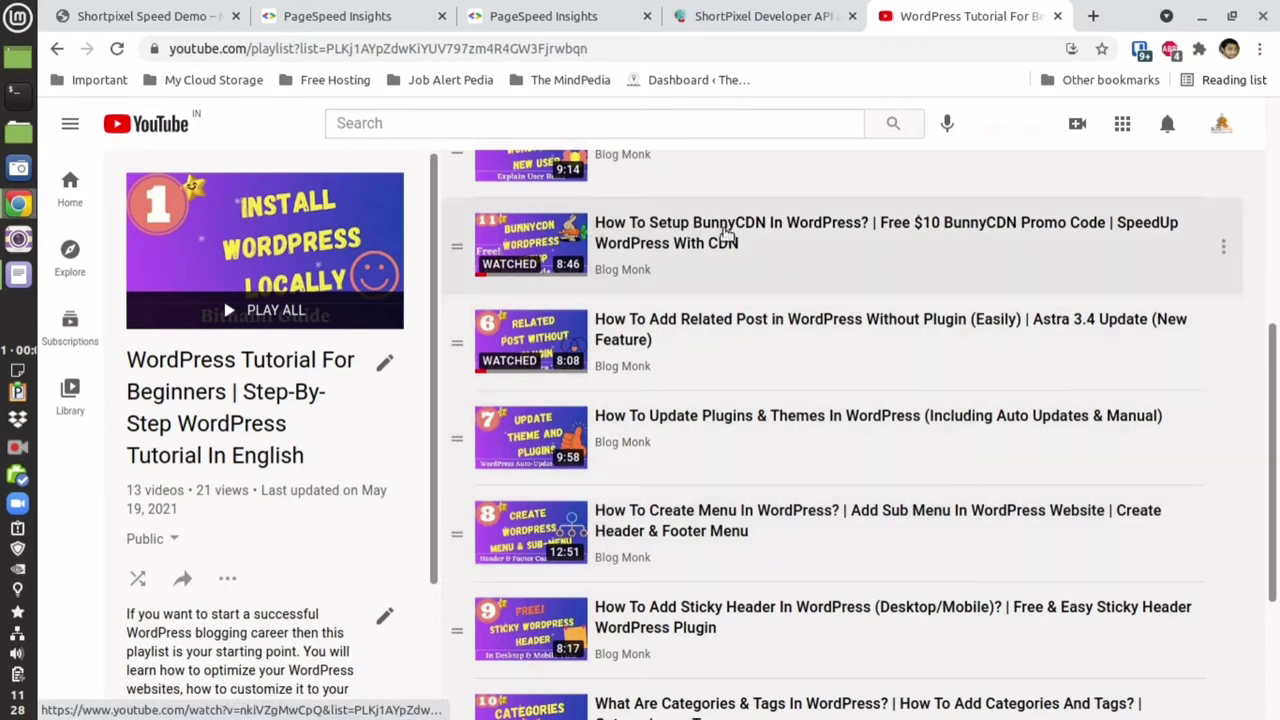
left_click(903, 236)
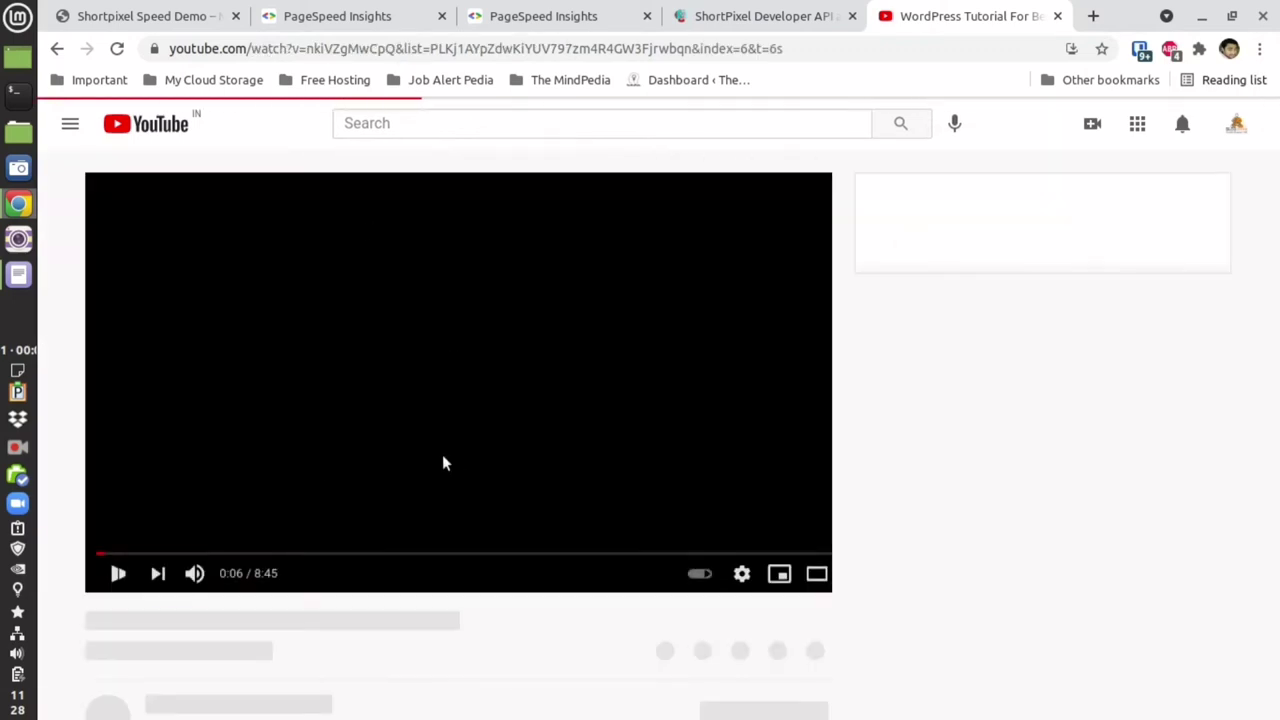
scroll(437, 468, "down", 1)
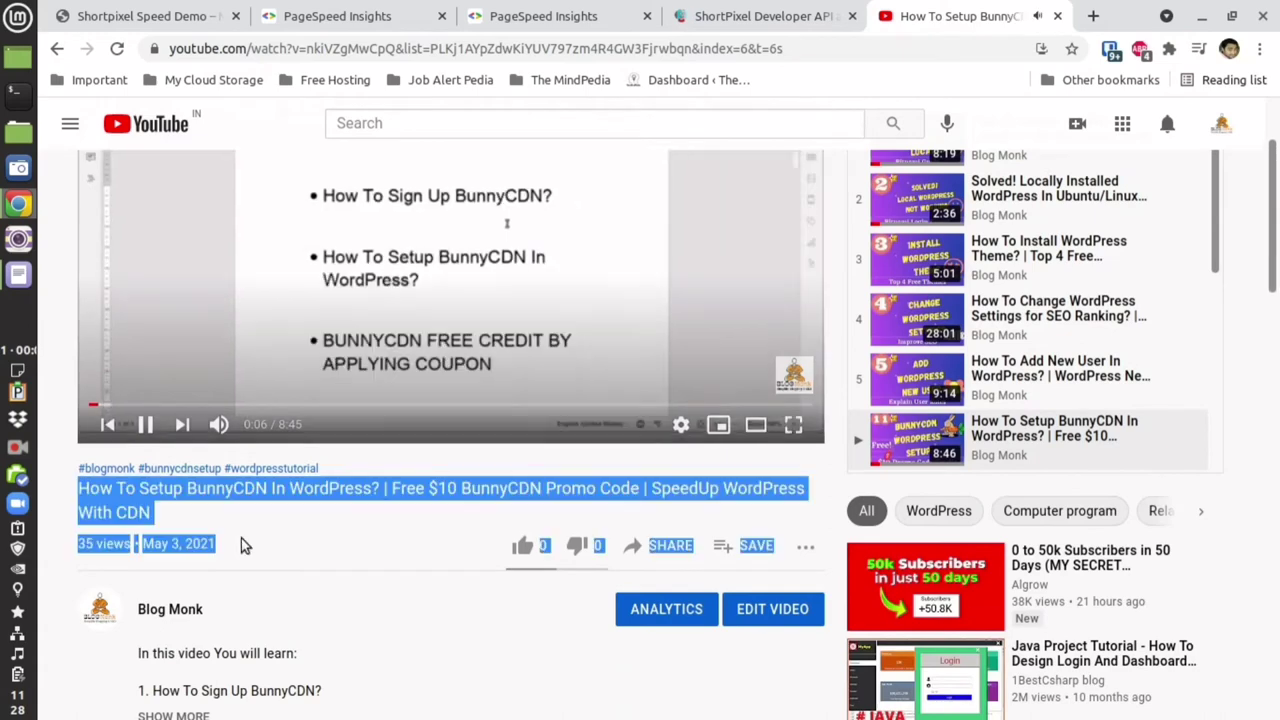
left_click_drag(79, 488, 790, 550)
left_click(1057, 16)
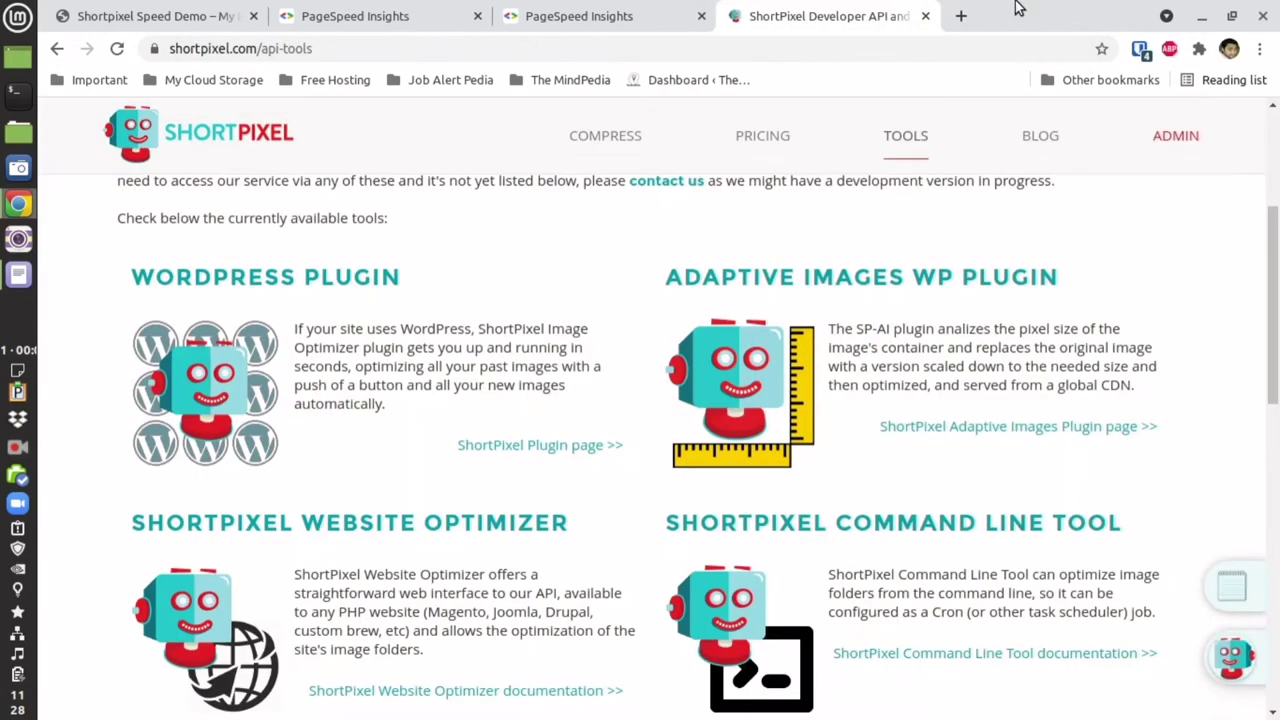
Highlight the API line and the plugin's four-tab list, then switch to the demo post tab.
left_click(18, 274)
scroll(475, 438, "down", 5)
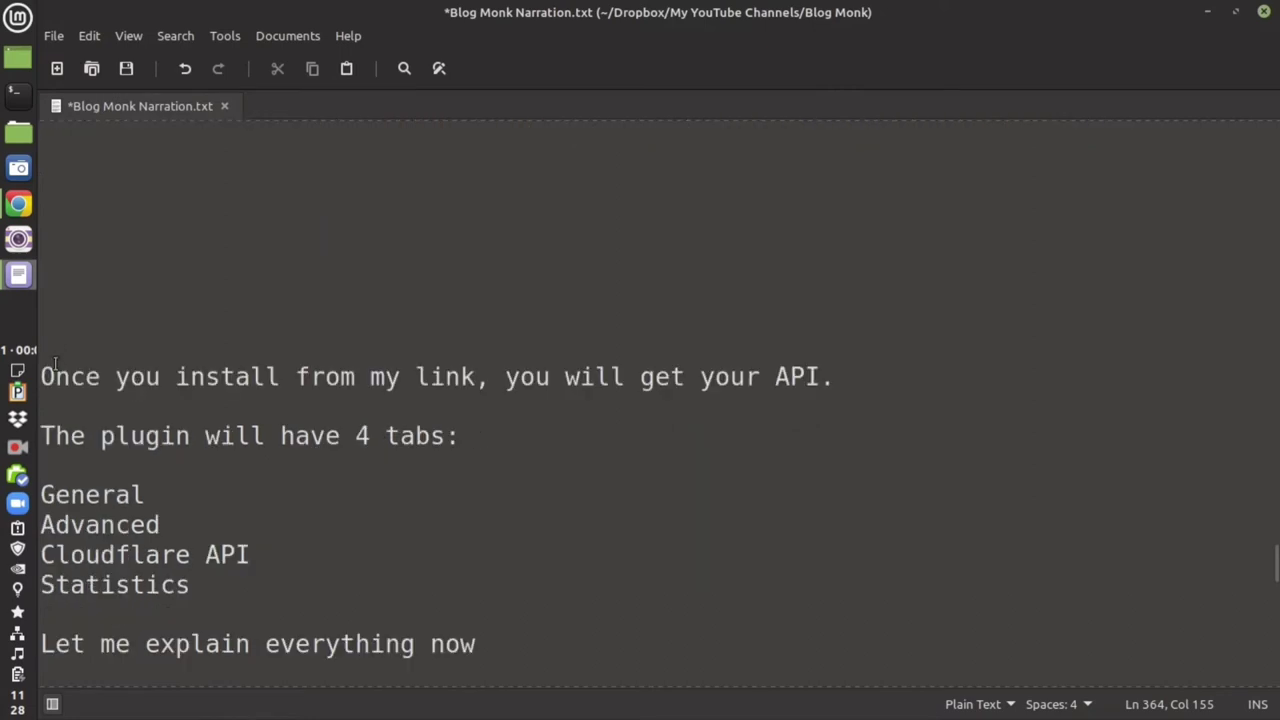
left_click_drag(42, 376, 840, 378)
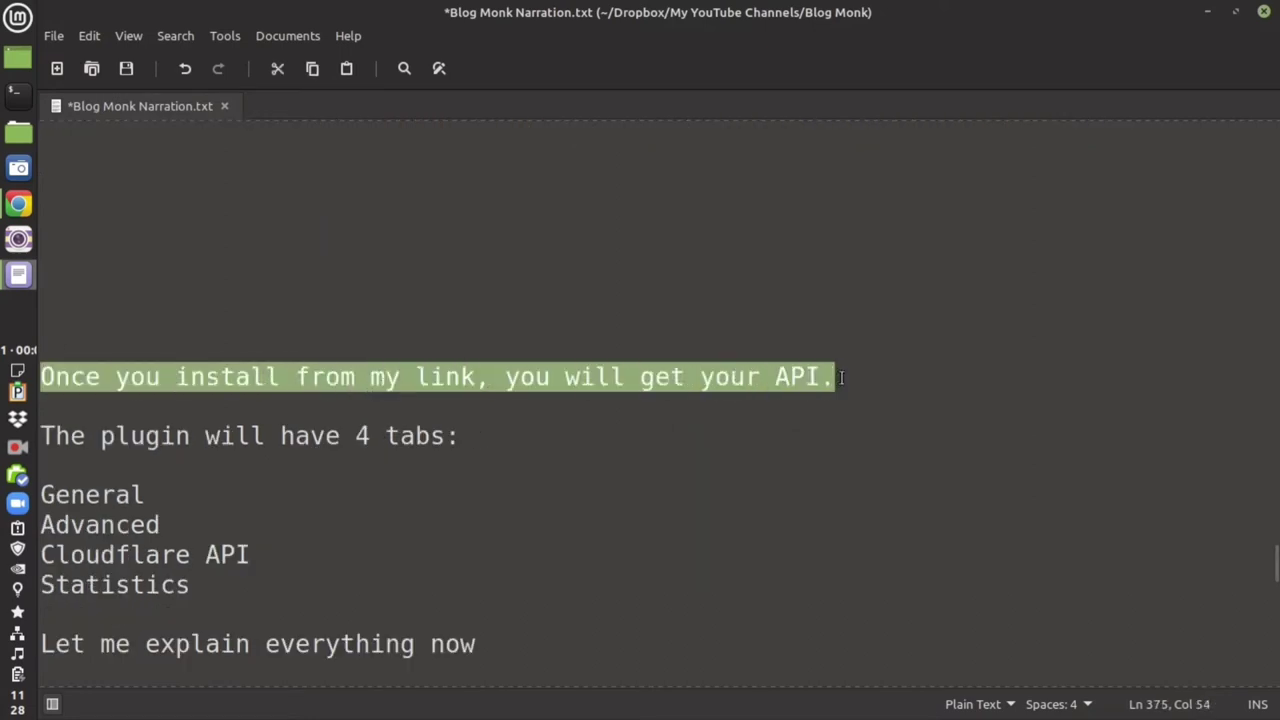
scroll(152, 418, "down", 1)
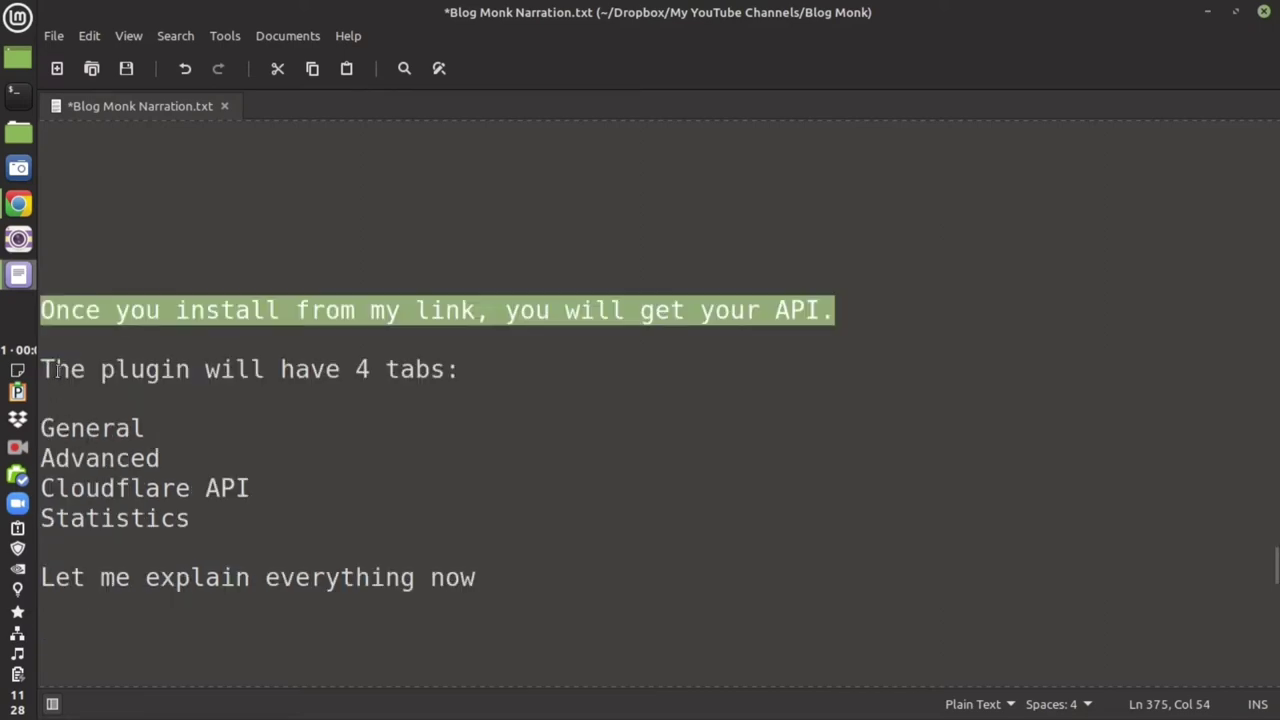
left_click_drag(46, 369, 232, 520)
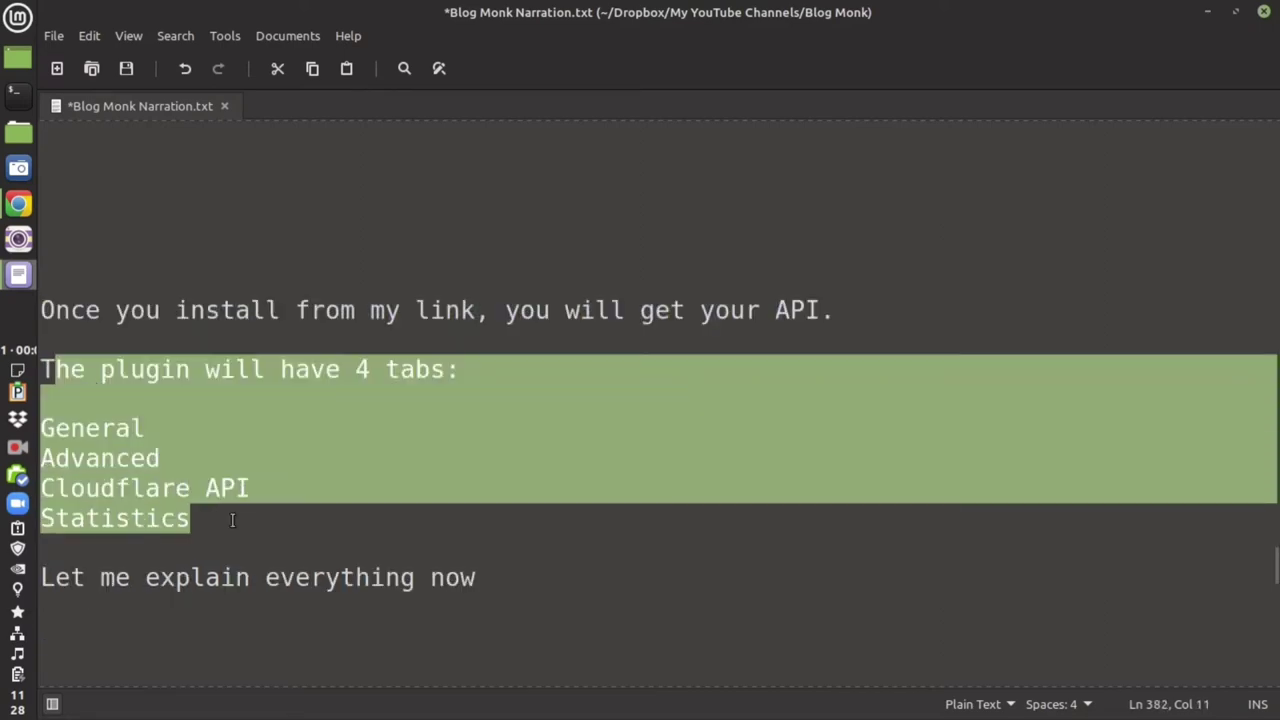
left_click(18, 204)
left_click(120, 16)
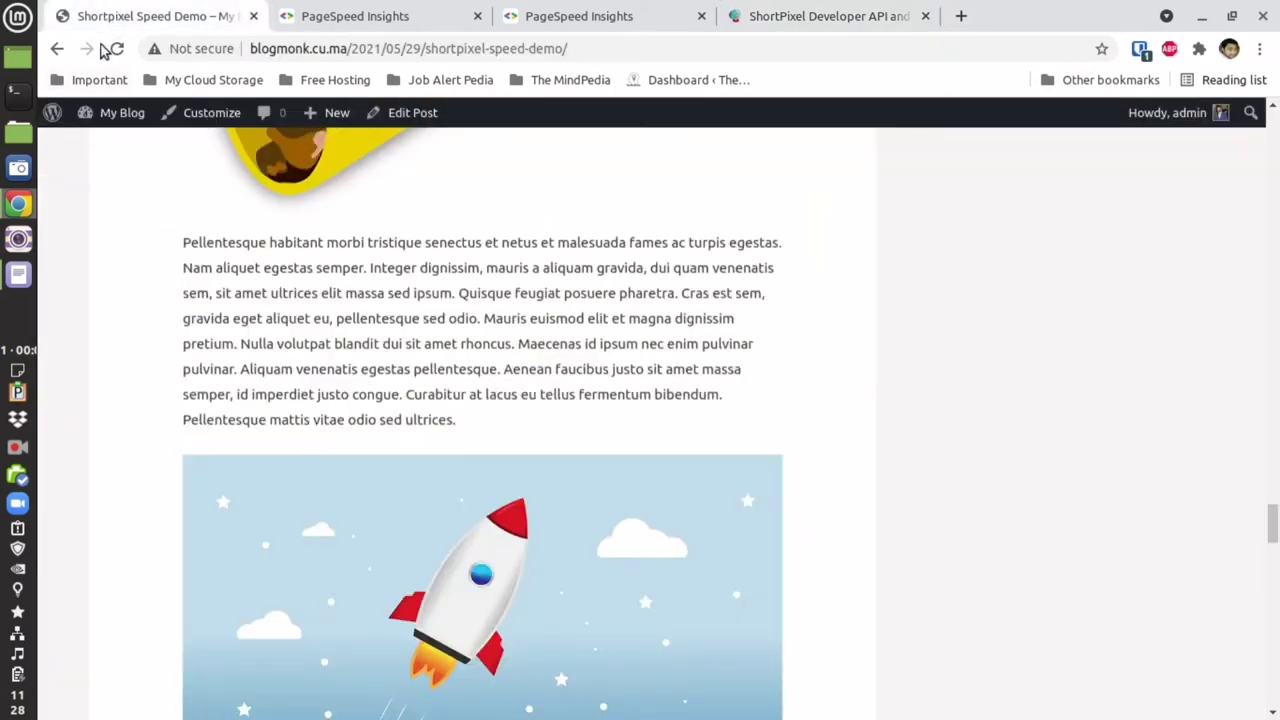
Open ShortPixel Plugin Settings from the WordPress dashboard's Settings menu.
mouse_move(98, 122)
left_click(112, 145)
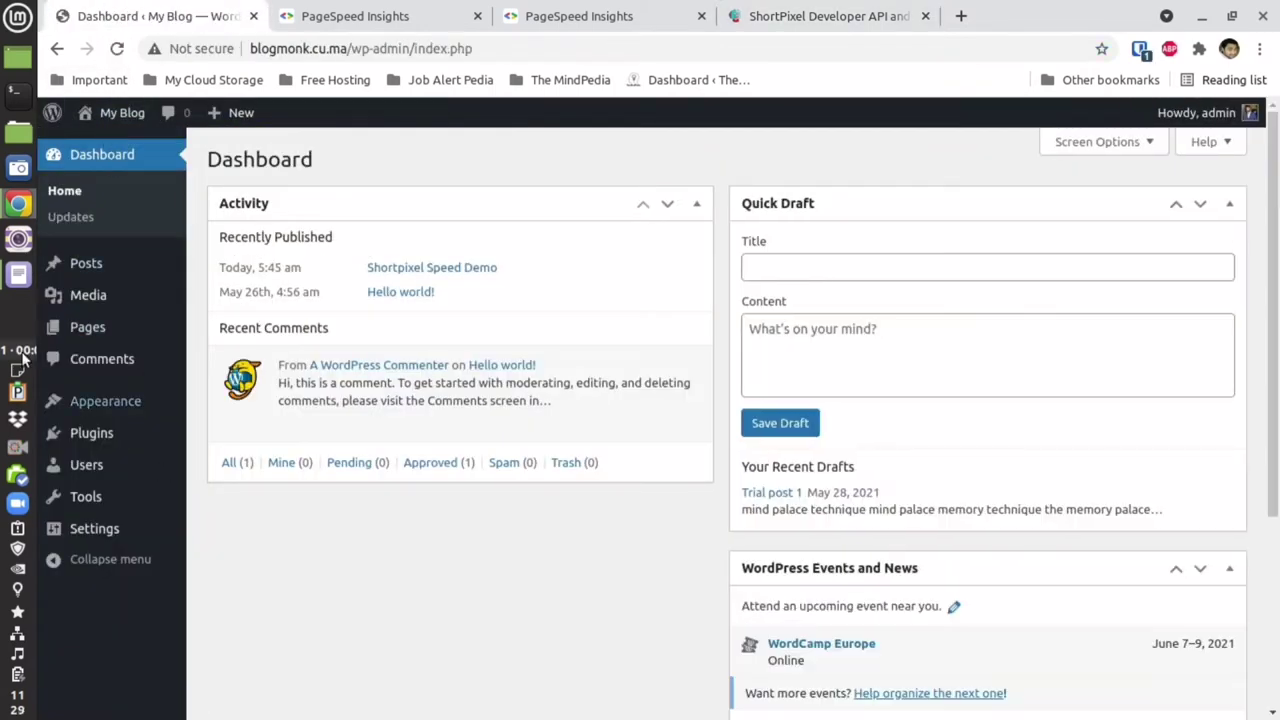
mouse_move(70, 530)
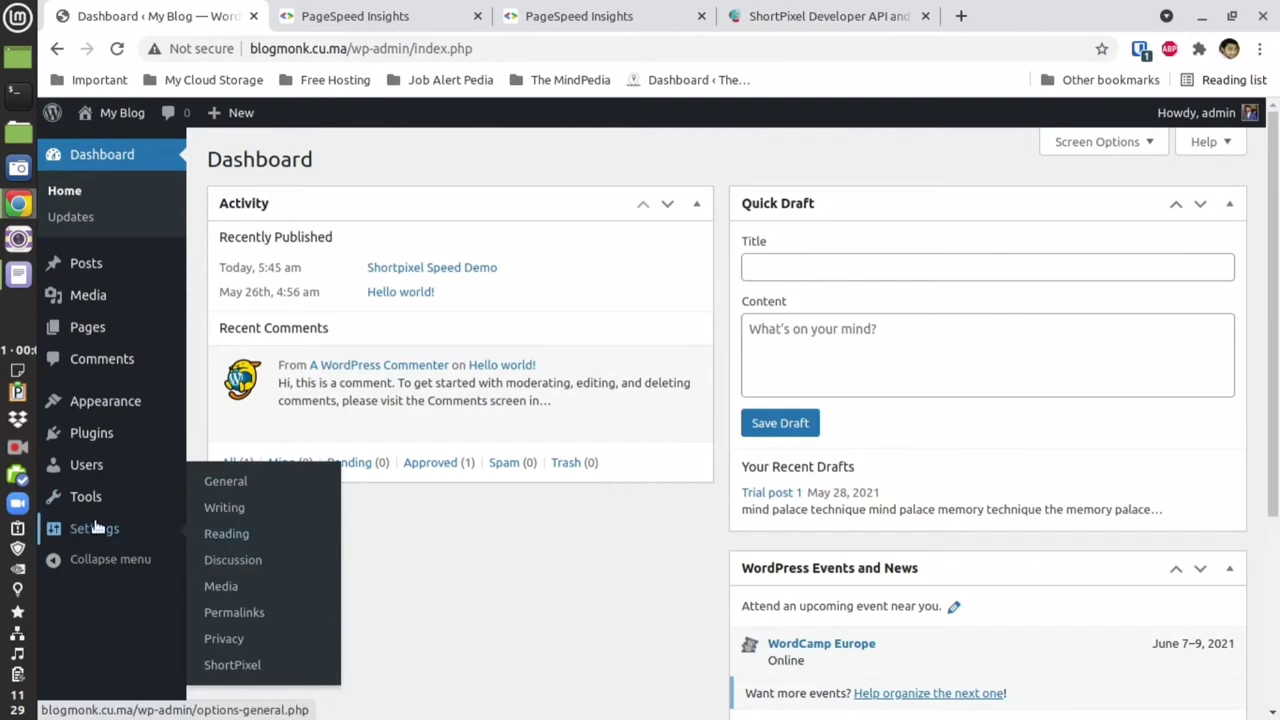
left_click(238, 668)
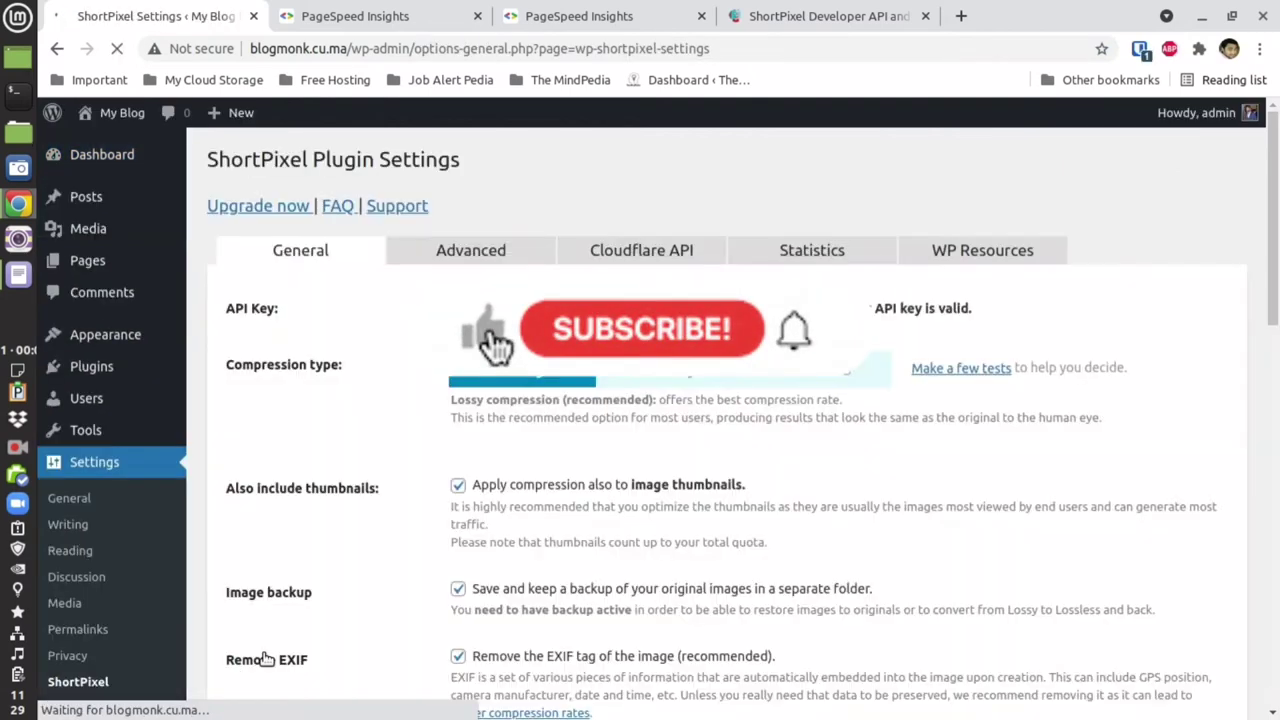
Tour Advanced, Cloudflare API, Statistics and WP Resources, then review General's thumbnail, backup and EXIF options.
left_click(473, 256)
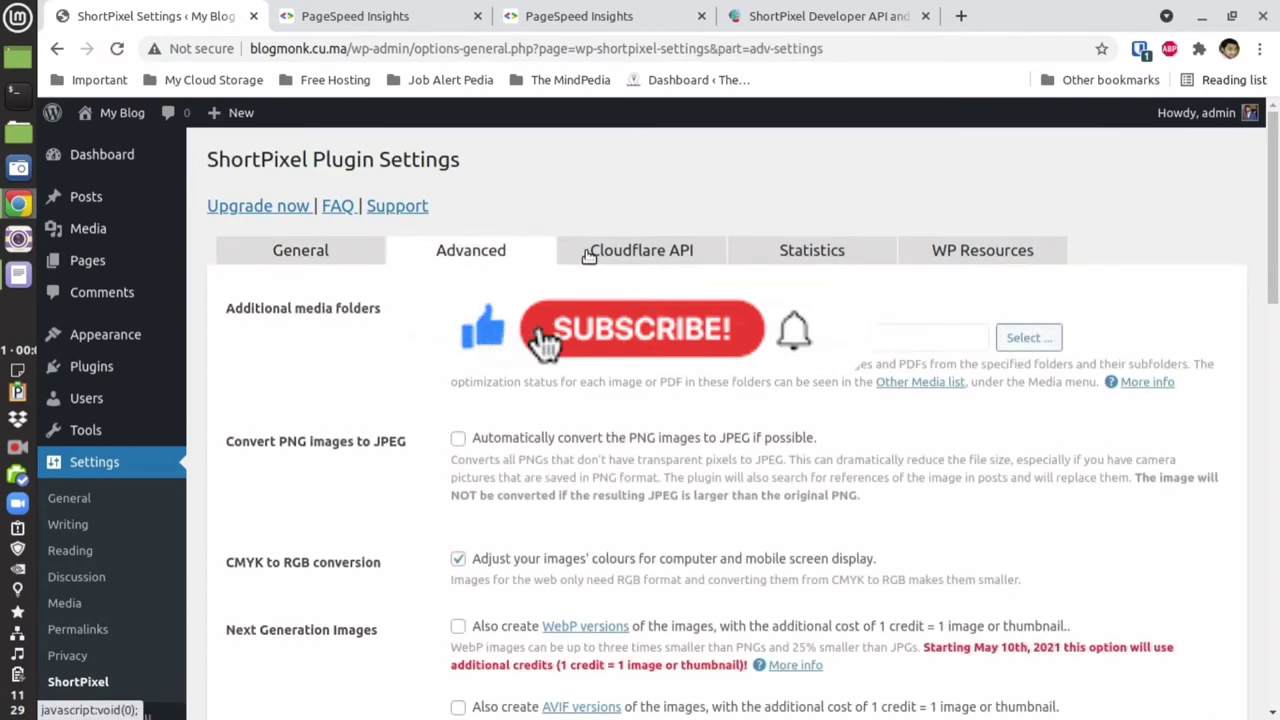
left_click(615, 255)
left_click(783, 253)
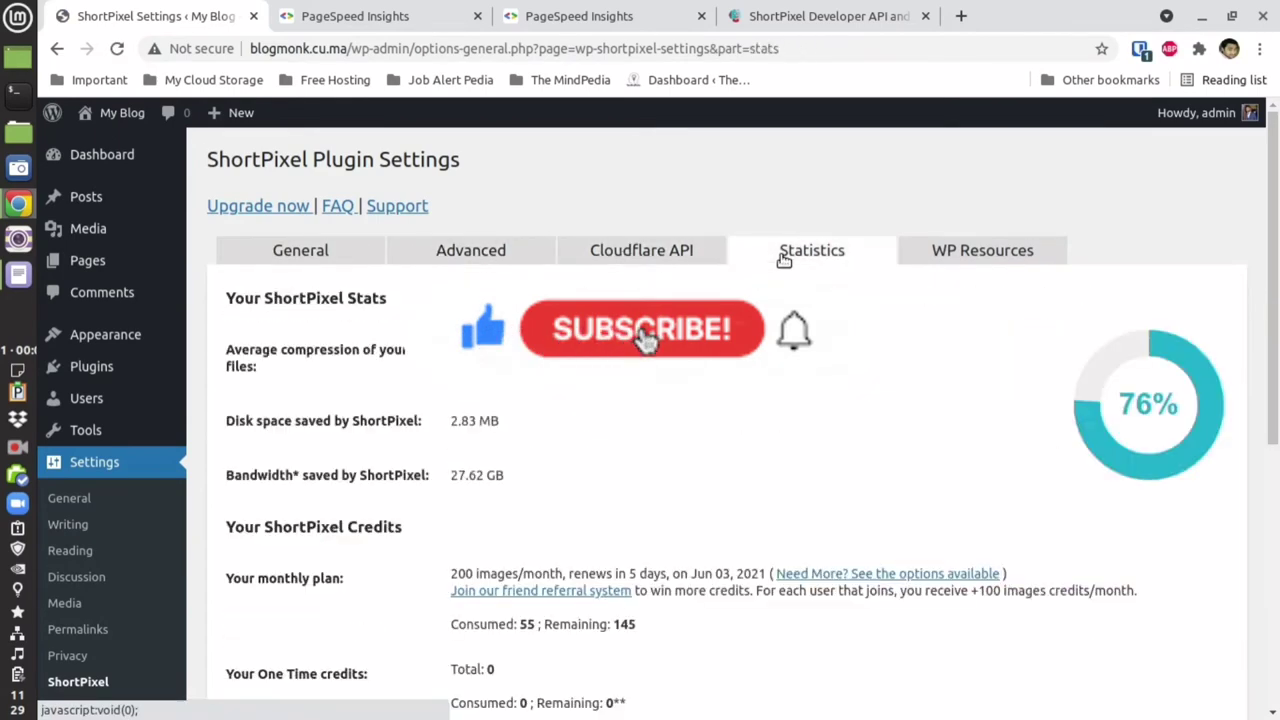
left_click(952, 253)
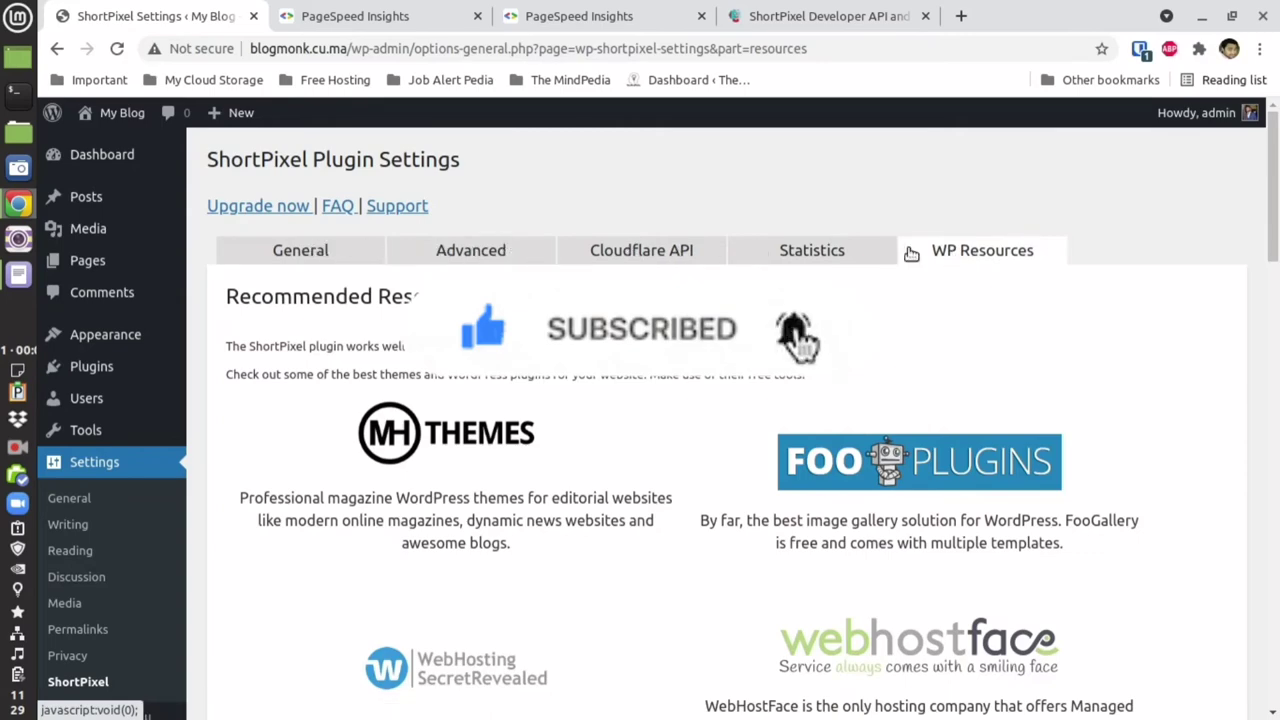
left_click(815, 252)
left_click(705, 252)
left_click(495, 260)
left_click(343, 263)
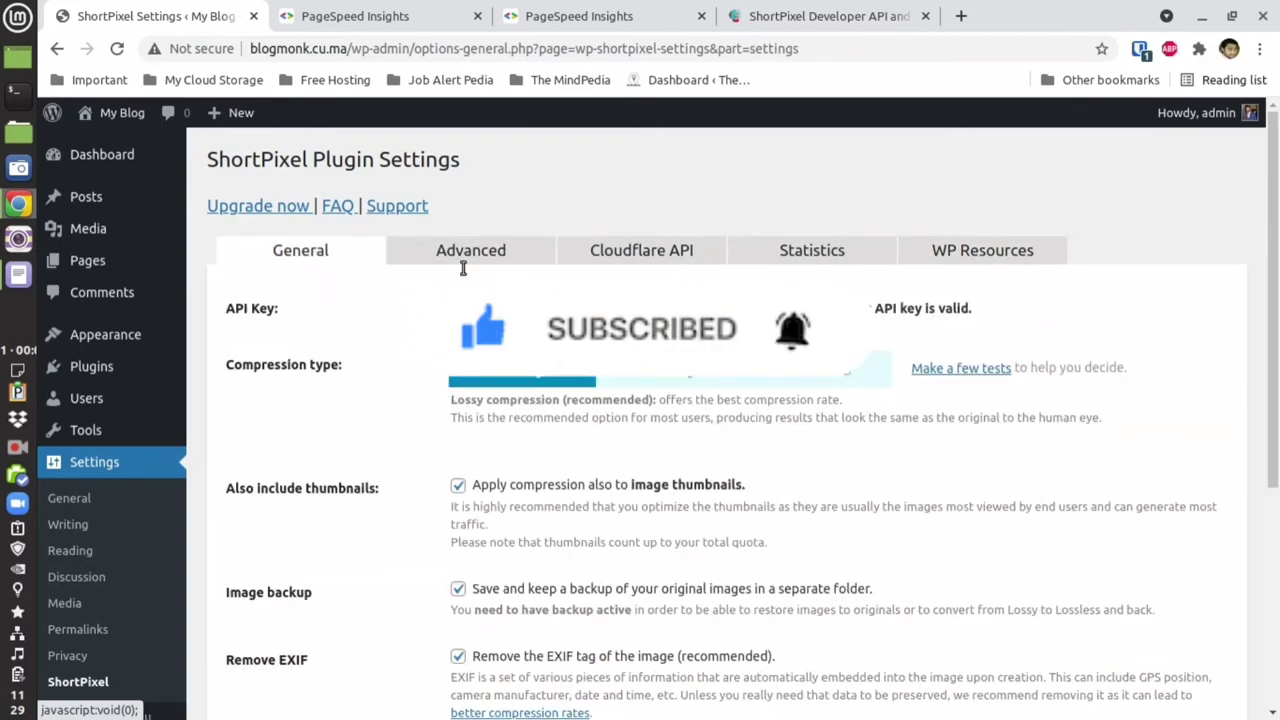
scroll(390, 263, "down", 3)
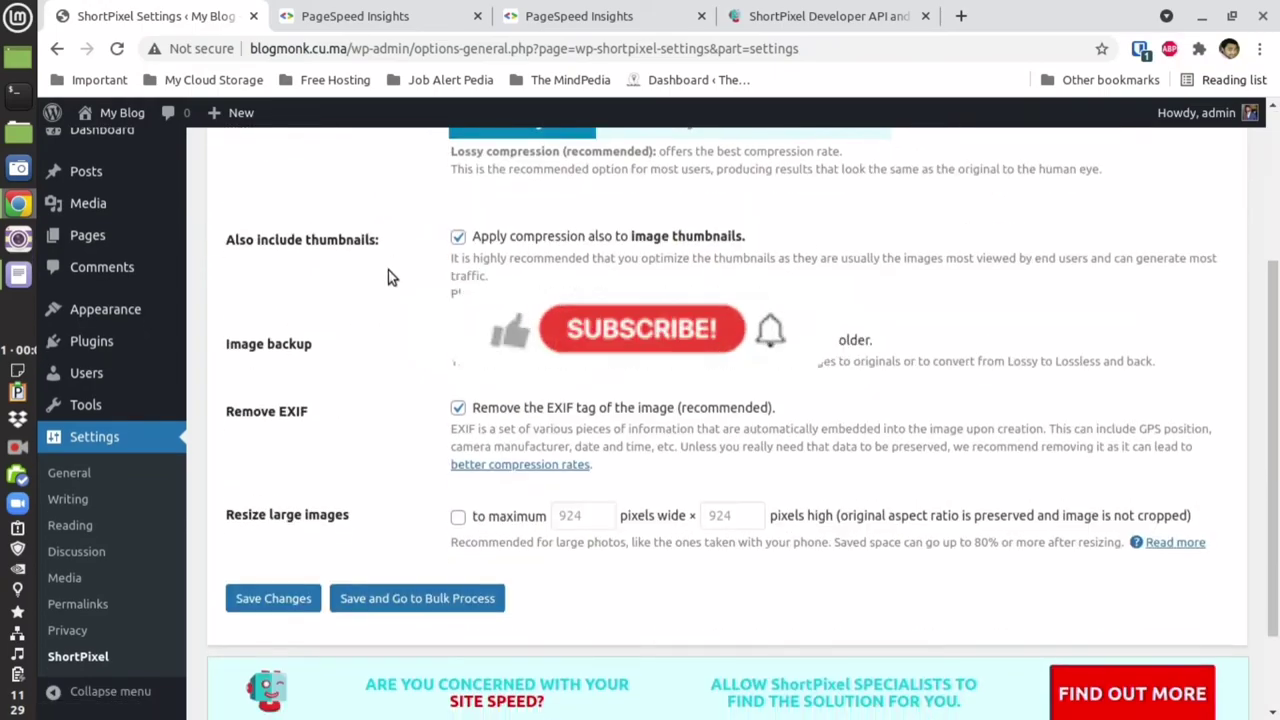
Load the ShortPixel referral sign-up page and accept the site's cookies.
left_click(17, 447)
left_click(100, 469)
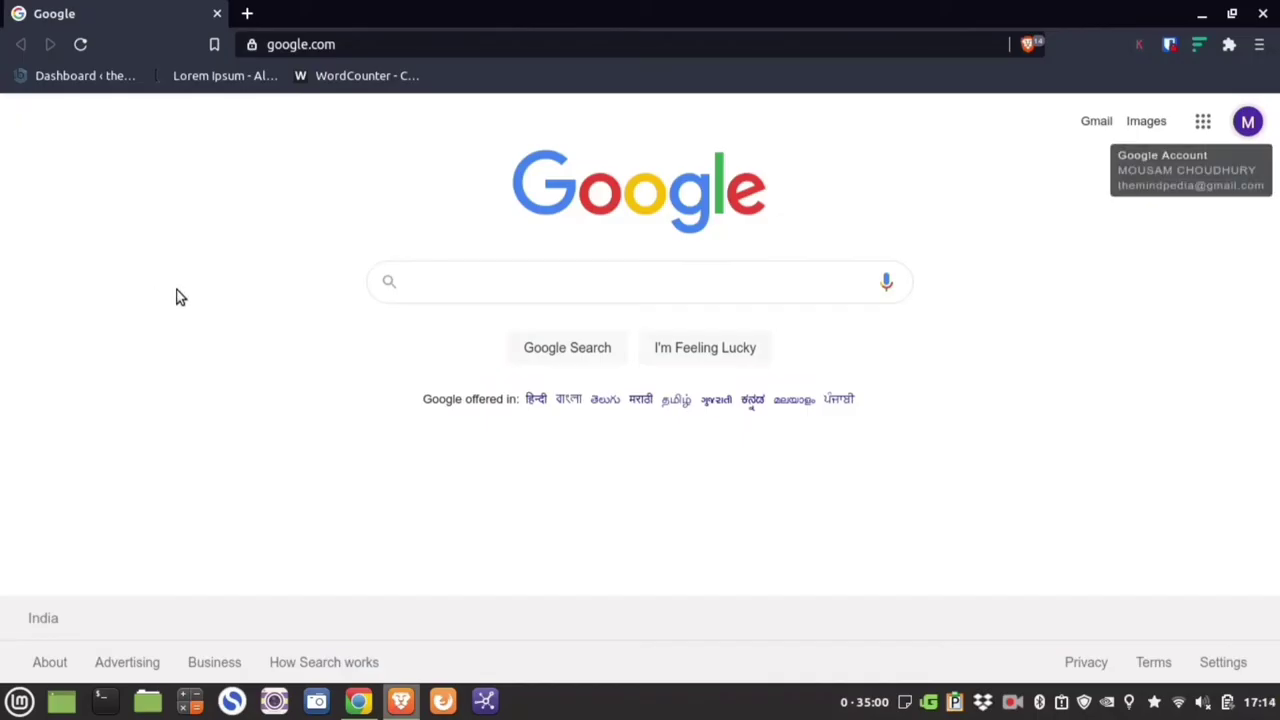
left_click(351, 40)
right_click(351, 40)
left_click(429, 157)
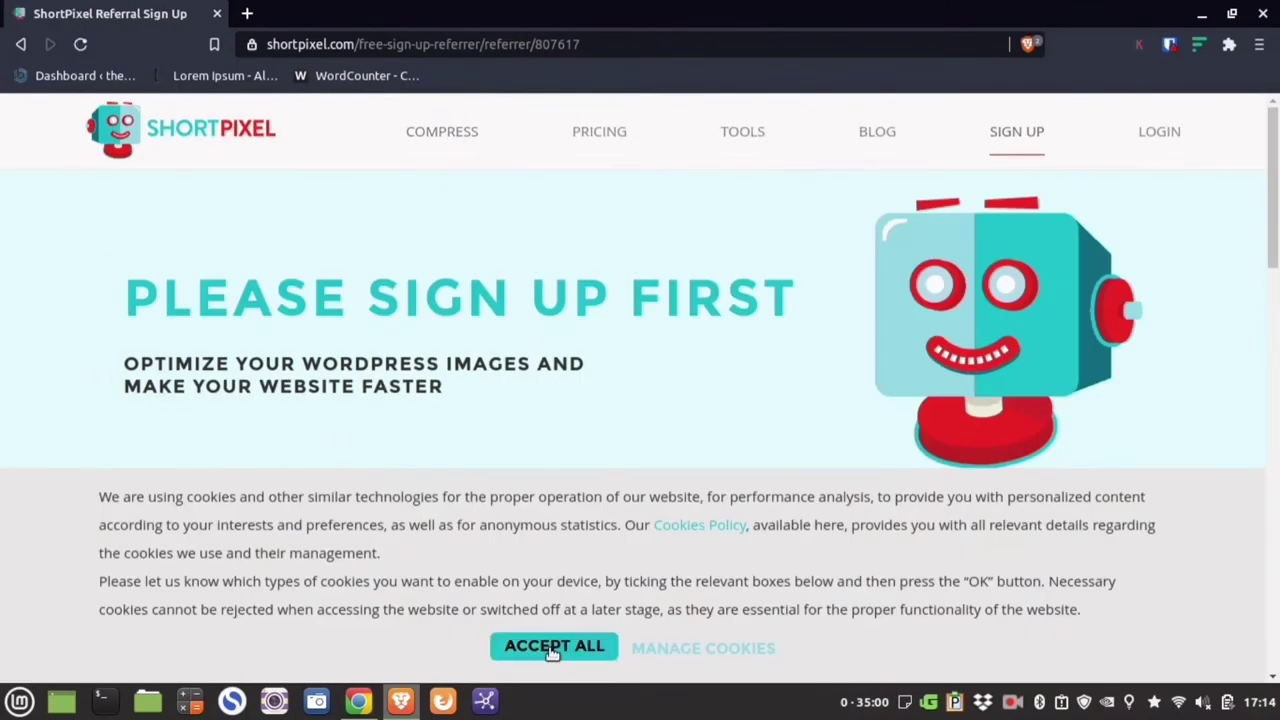
left_click(549, 648)
scroll(286, 409, "down", 3)
left_click(480, 470)
Open Gmail in a new tab and copy the signed-in account's e-mail address.
key("ctrl+t")
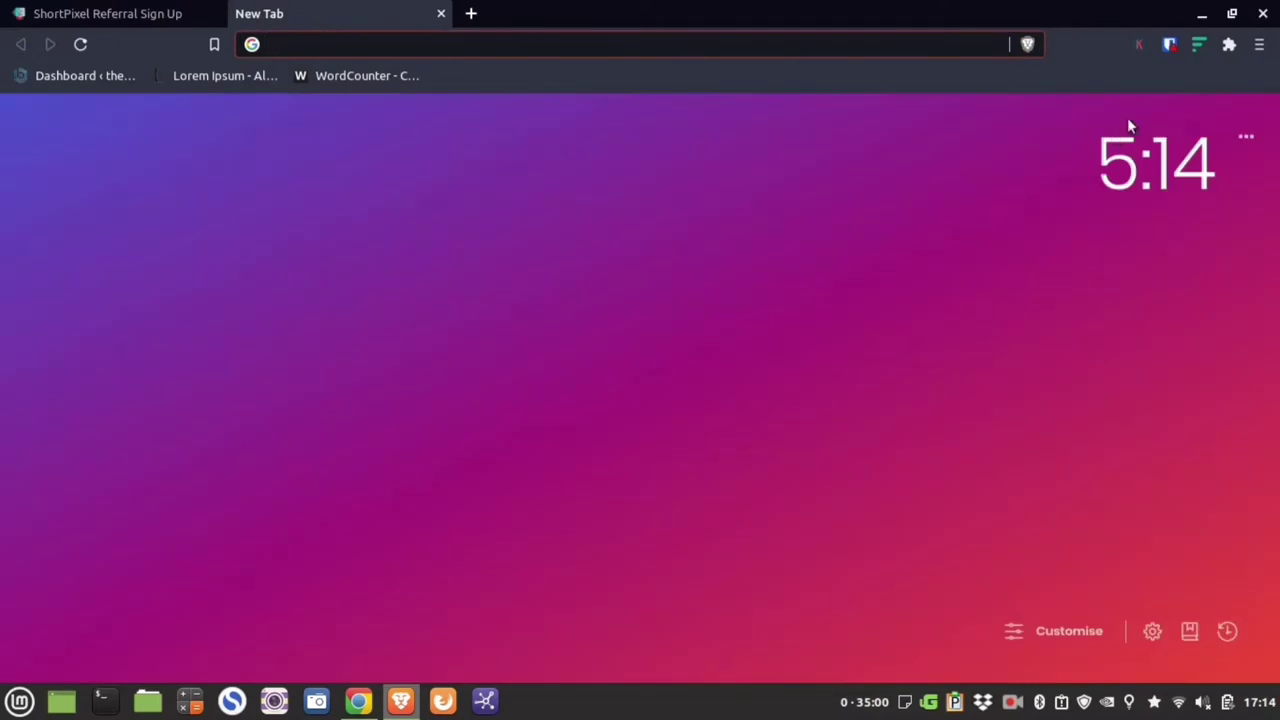
type("g")
key("Return")
left_click(108, 12)
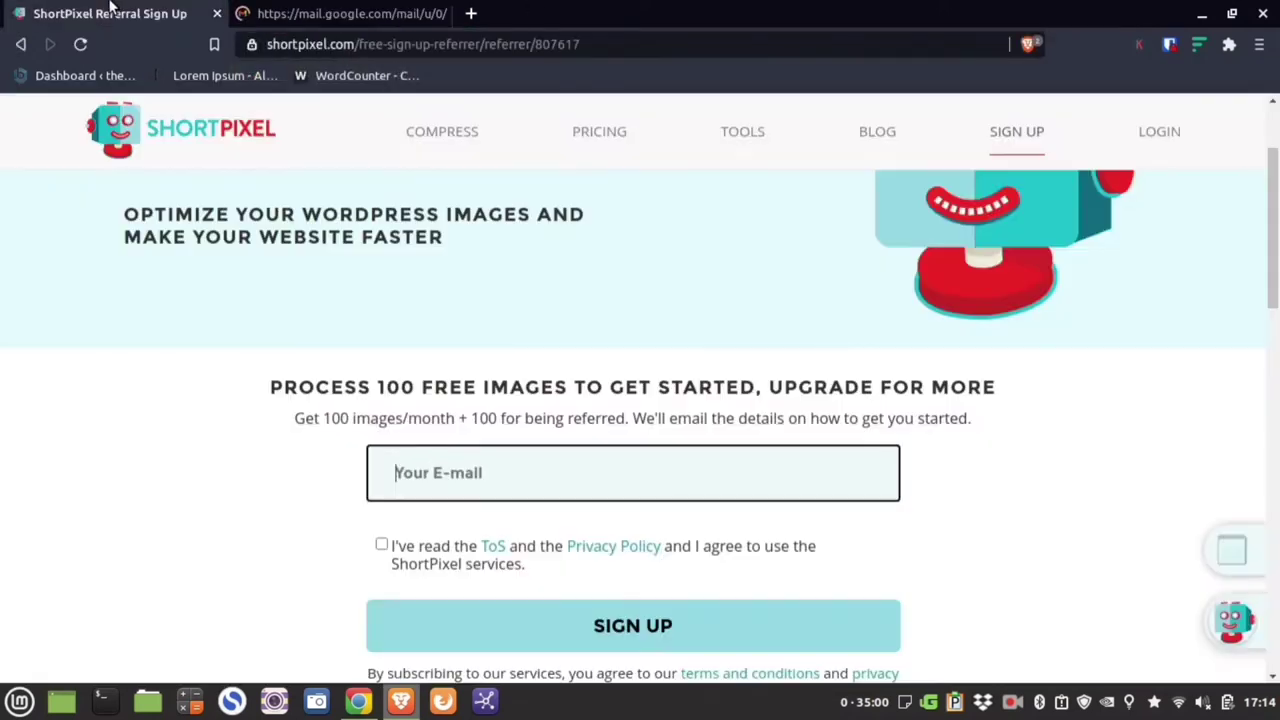
left_click(286, 12)
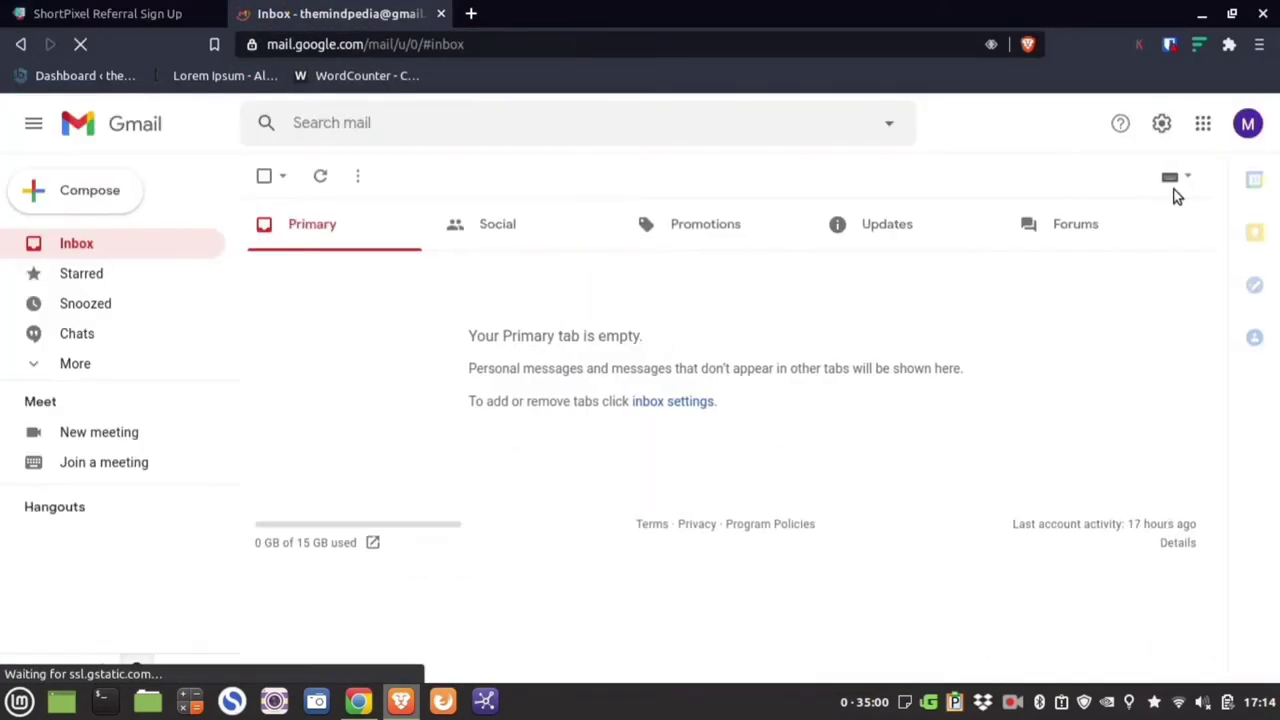
left_click(1247, 124)
left_click_drag(1024, 290, 1198, 294)
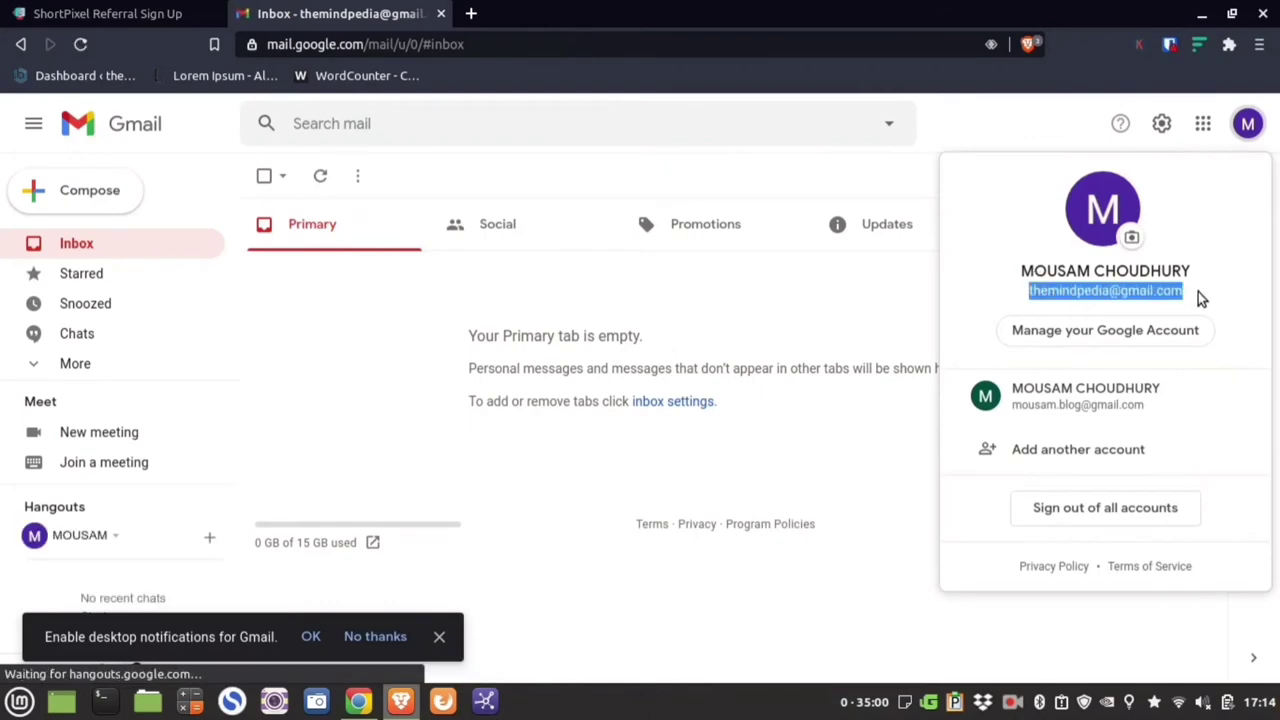
right_click(1180, 297)
left_click(1176, 310)
Paste that e-mail into the sign-up form, accept the ToS, and sign up for a free account.
key("ctrl+shift+Tab")
left_click(463, 455)
key("ctrl+v")
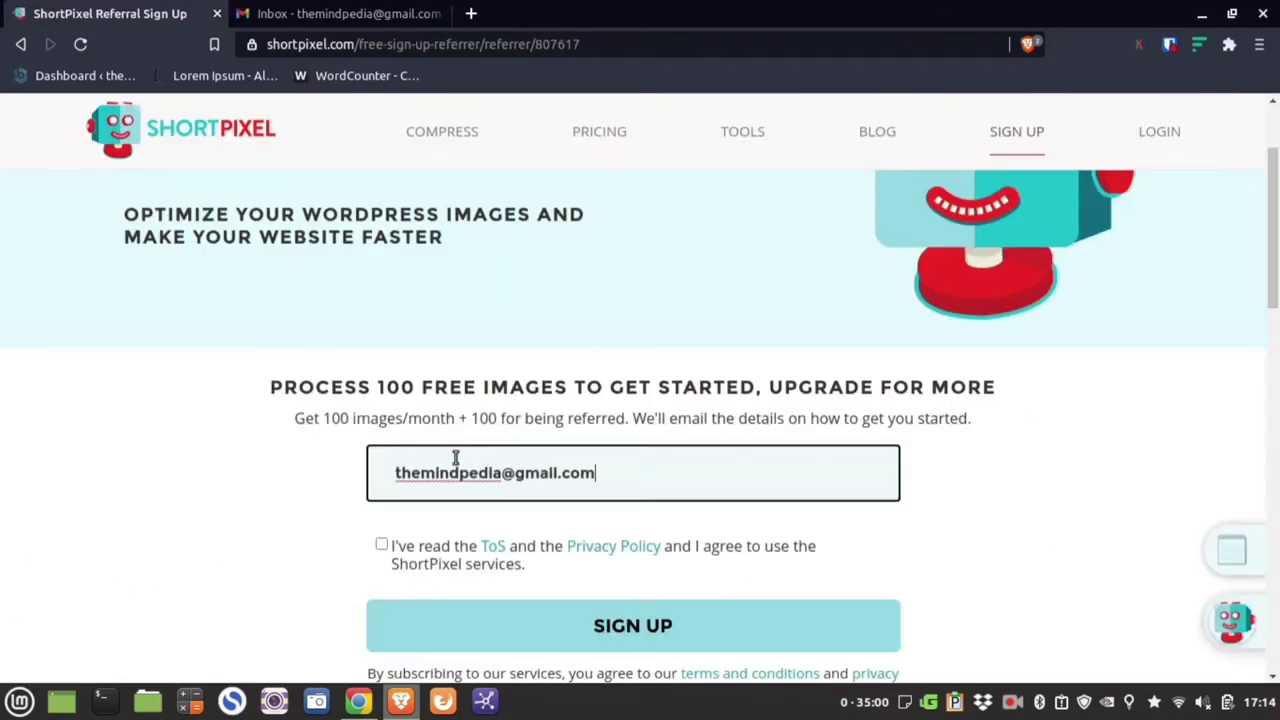
left_click(381, 546)
left_click(639, 624)
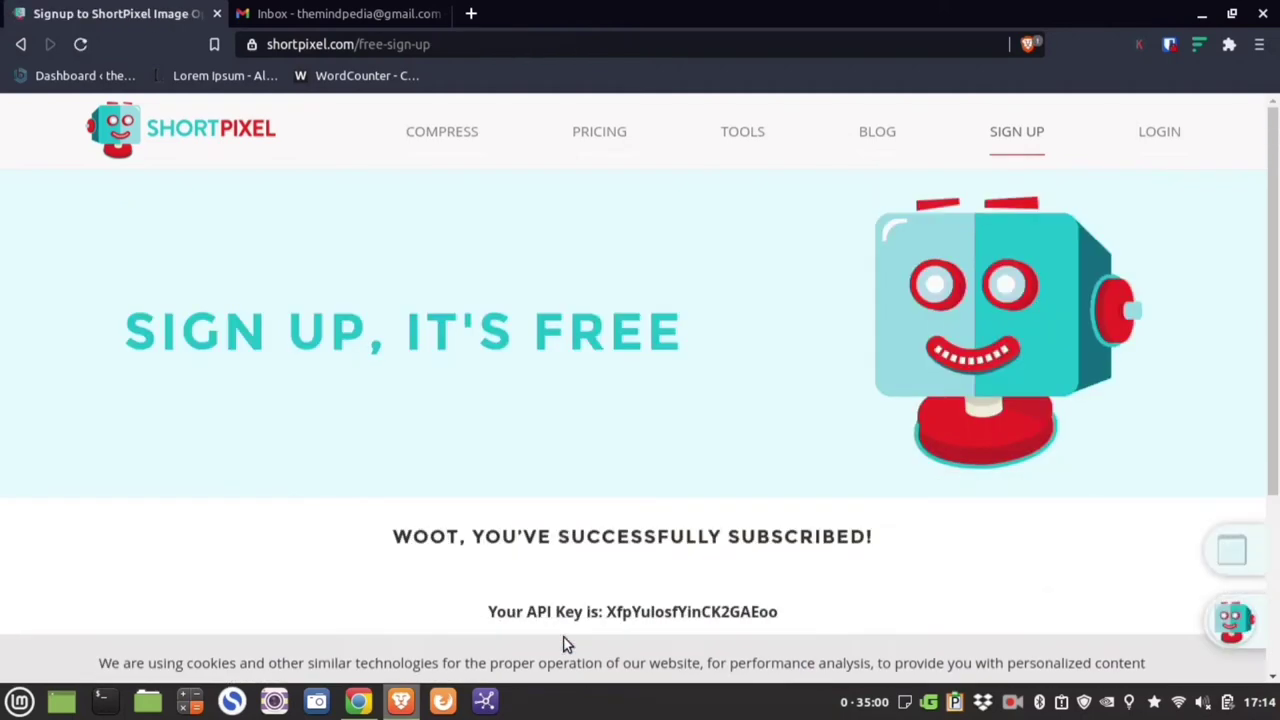
Copy the newly issued API key and log in to the new account.
scroll(617, 573, "down", 1)
left_click_drag(490, 512, 805, 523)
left_click_drag(606, 512, 776, 513)
right_click(765, 516)
left_click(835, 347)
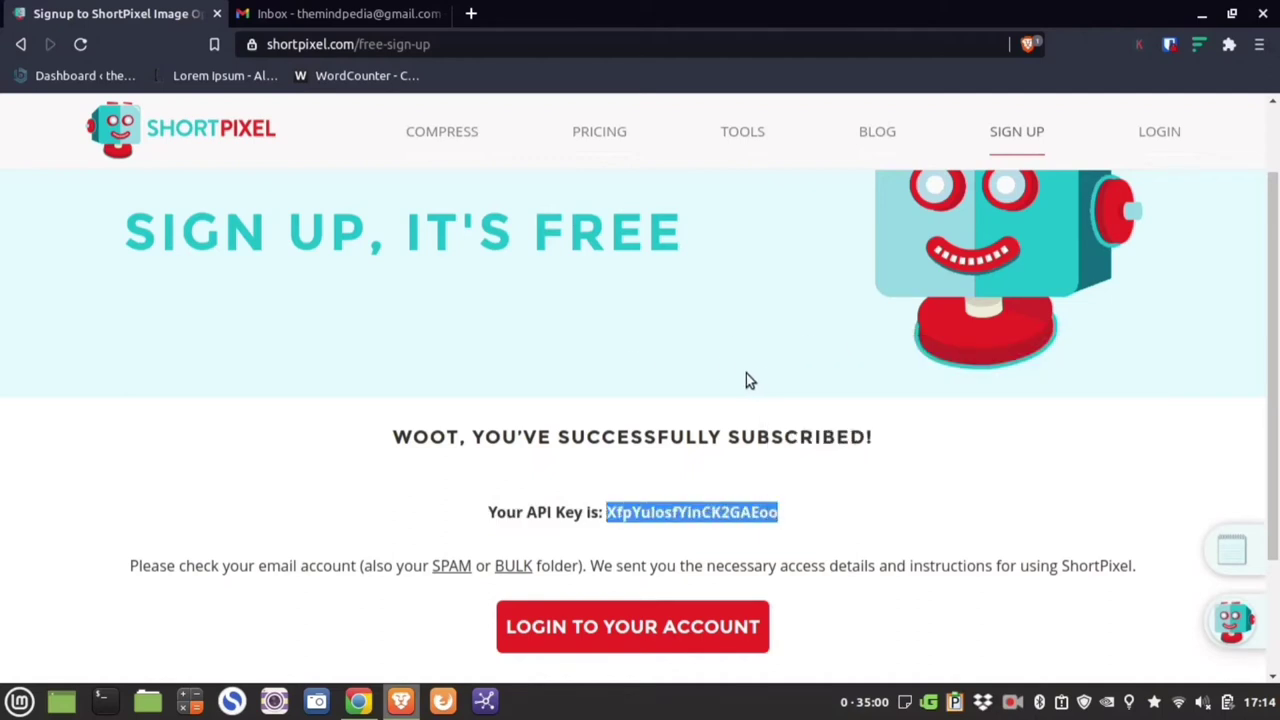
left_click(620, 640)
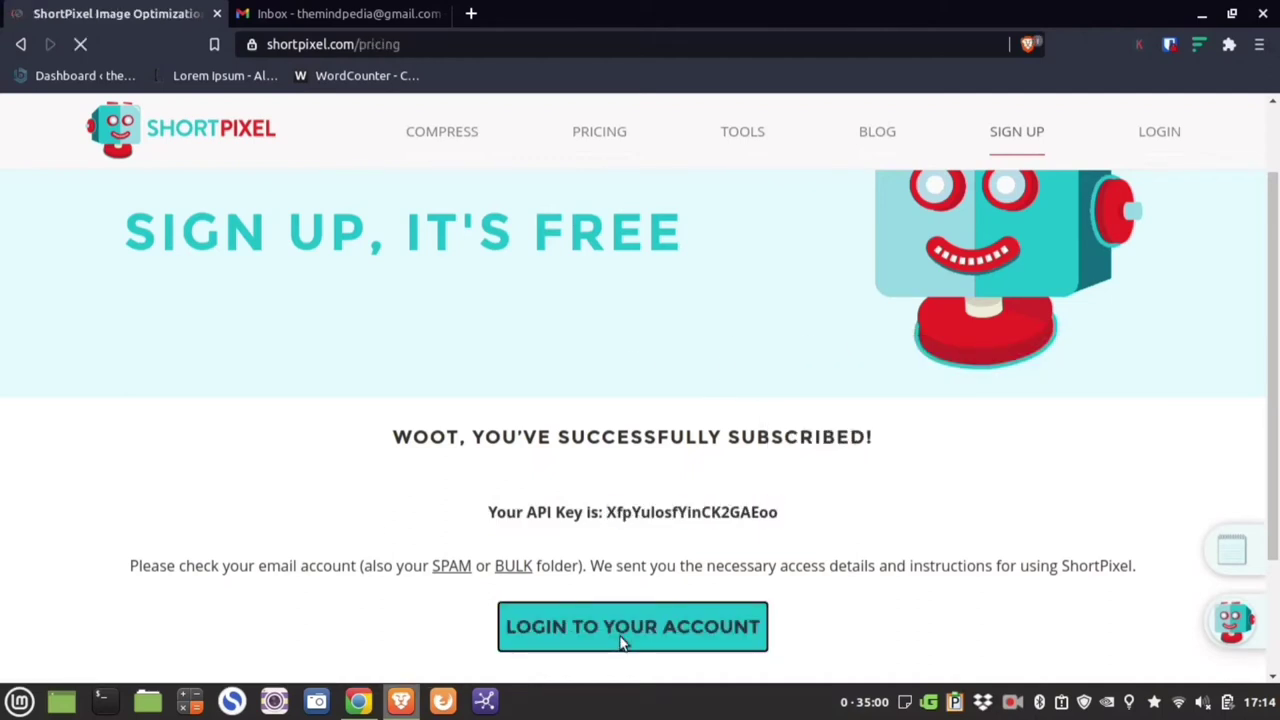
Browse the monthly plans from FREE up to the higher tiers.
scroll(367, 446, "down", 1)
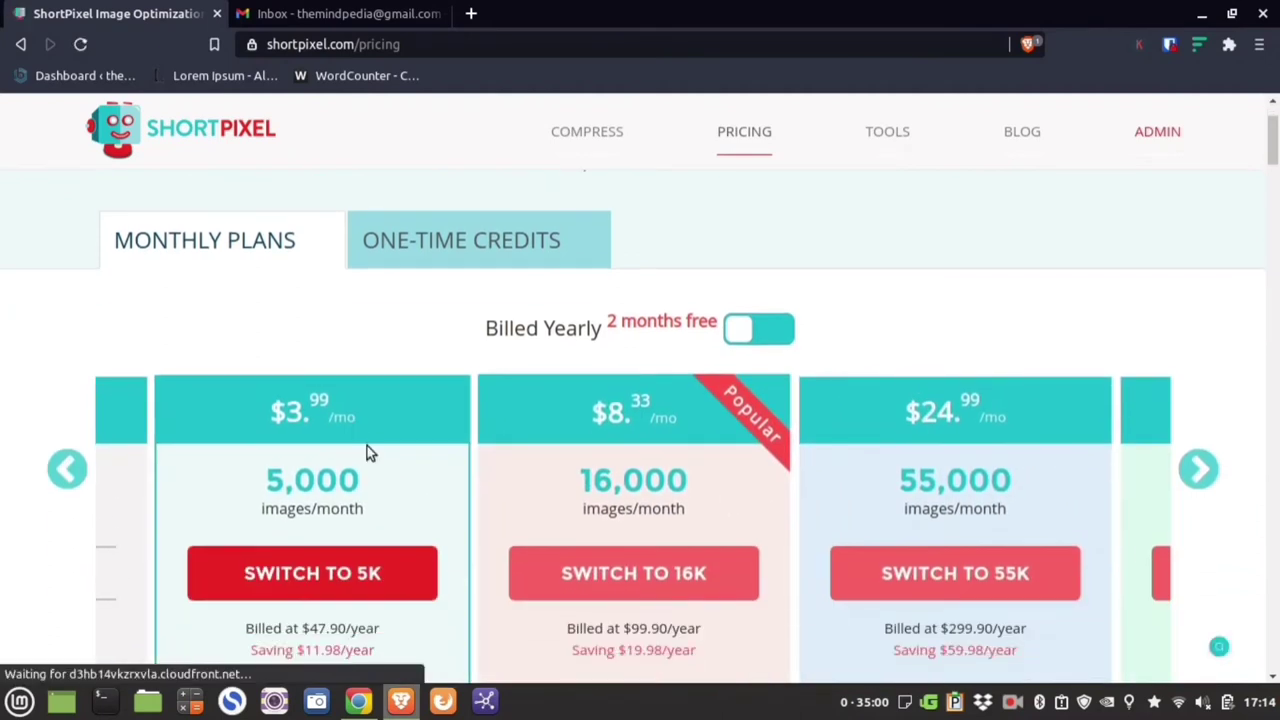
left_click(72, 430)
scroll(284, 347, "down", 1)
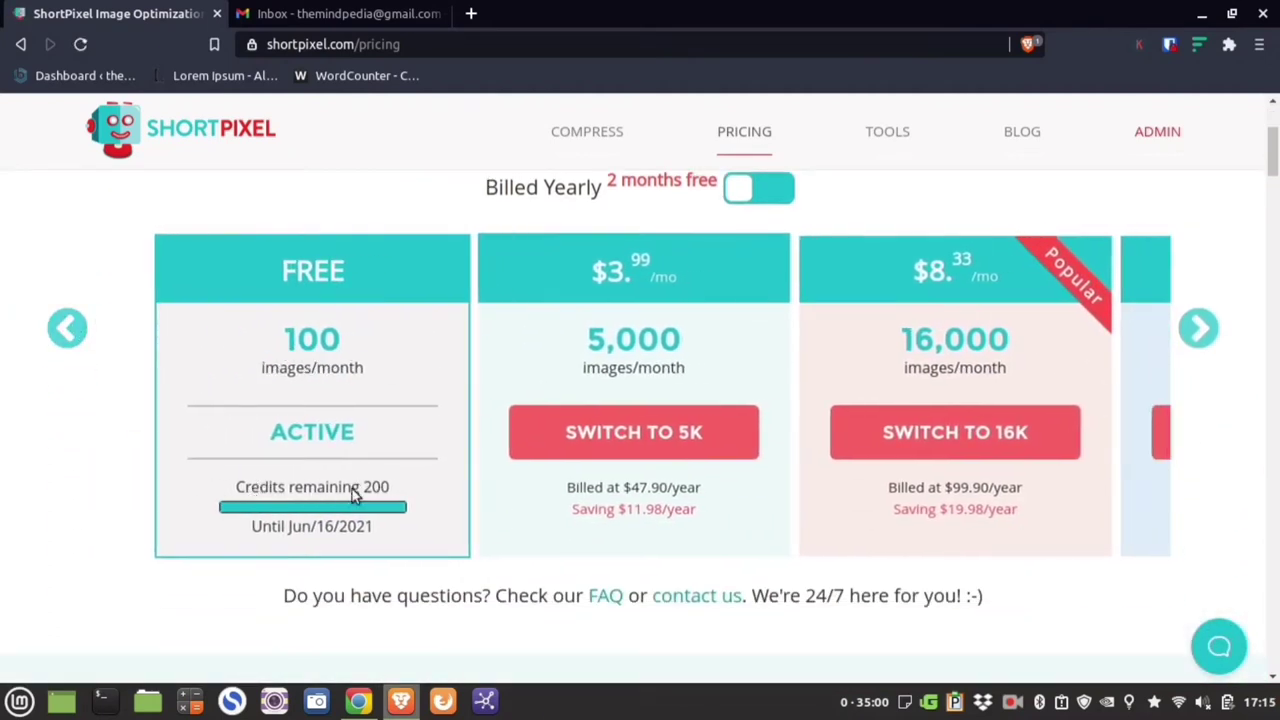
left_click(1205, 332)
left_click(1213, 340)
left_click(1208, 332)
left_click(1208, 332)
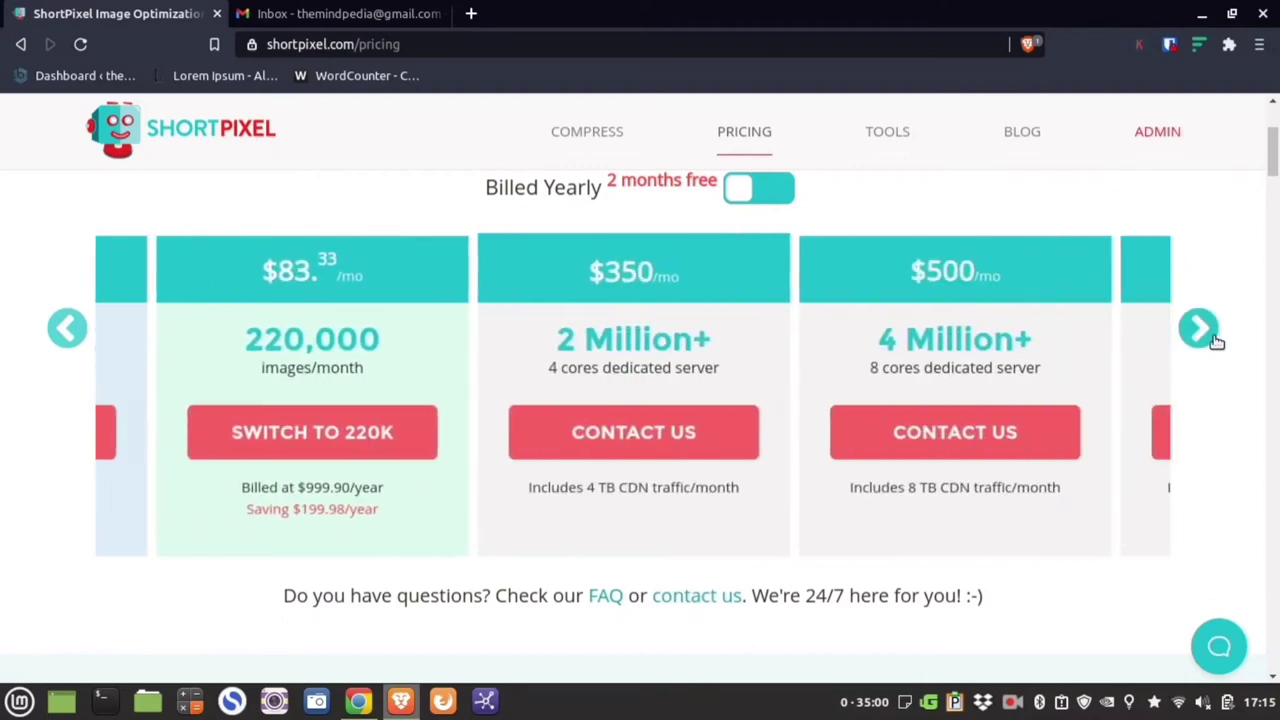
left_click(1208, 332)
Compare the one-time credit packs on the ONE-TIME CREDITS tab.
scroll(1211, 343, "up", 3)
left_click(493, 250)
scroll(73, 322, "down", 2)
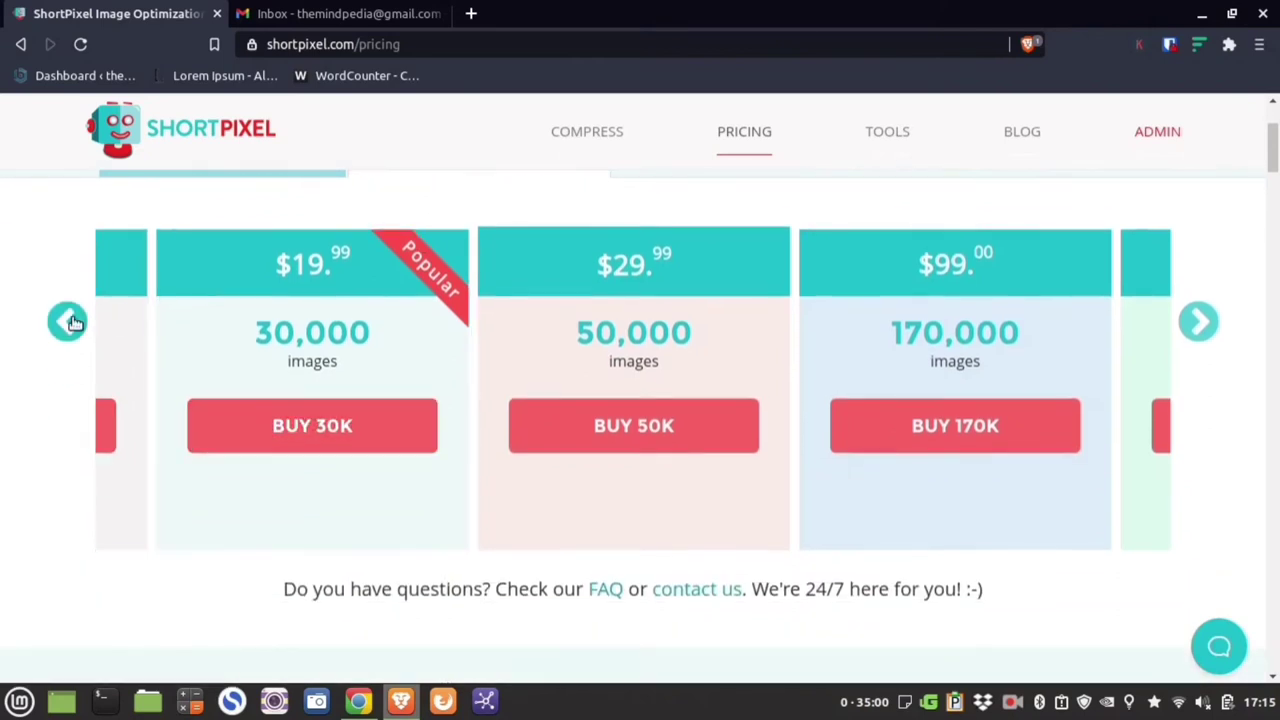
left_click(66, 322)
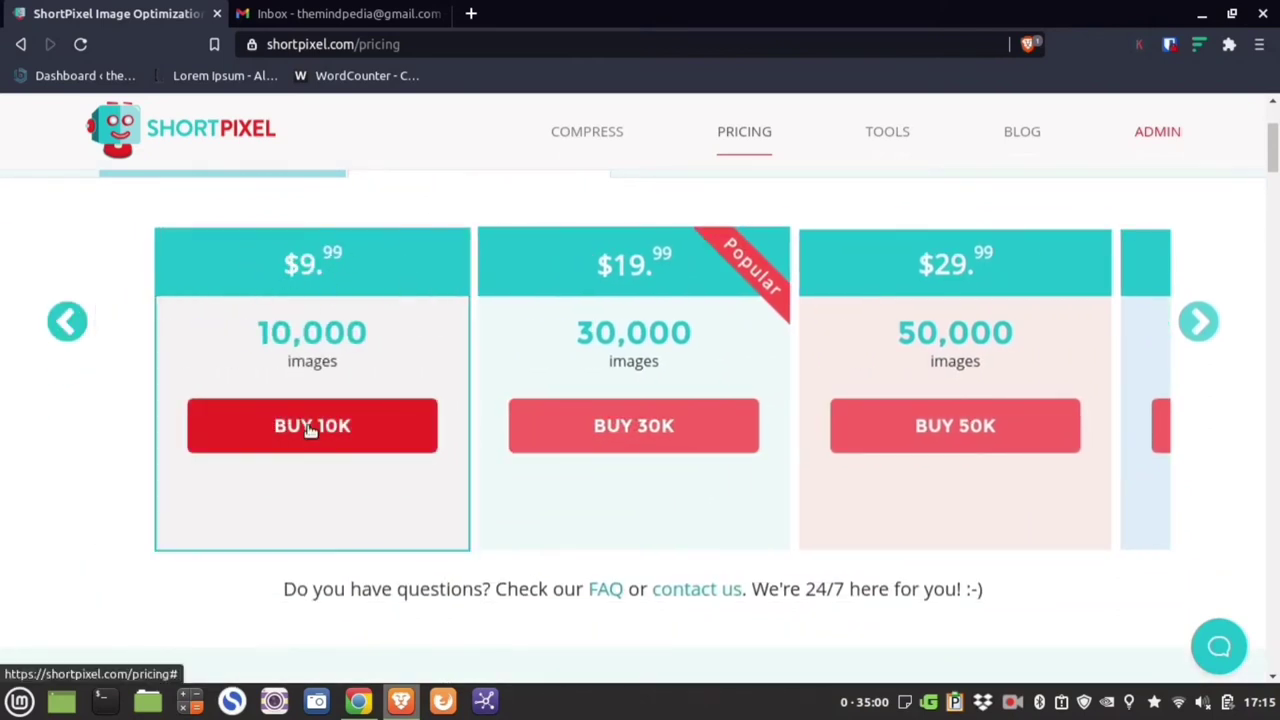
left_click(1198, 335)
left_click(1198, 335)
Go to the admin Dashboard and open the account's API Keys page.
scroll(1198, 343, "up", 1)
scroll(1198, 343, "up", 2)
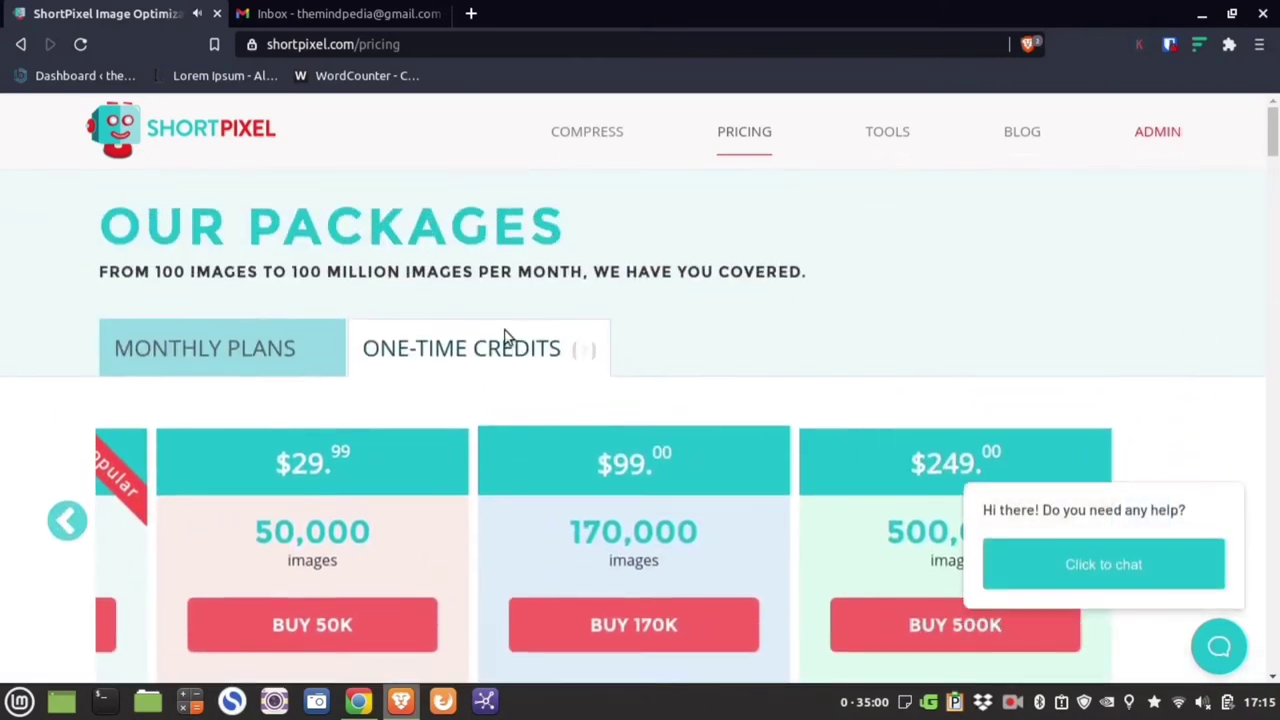
left_click(1160, 148)
scroll(216, 299, "down", 5)
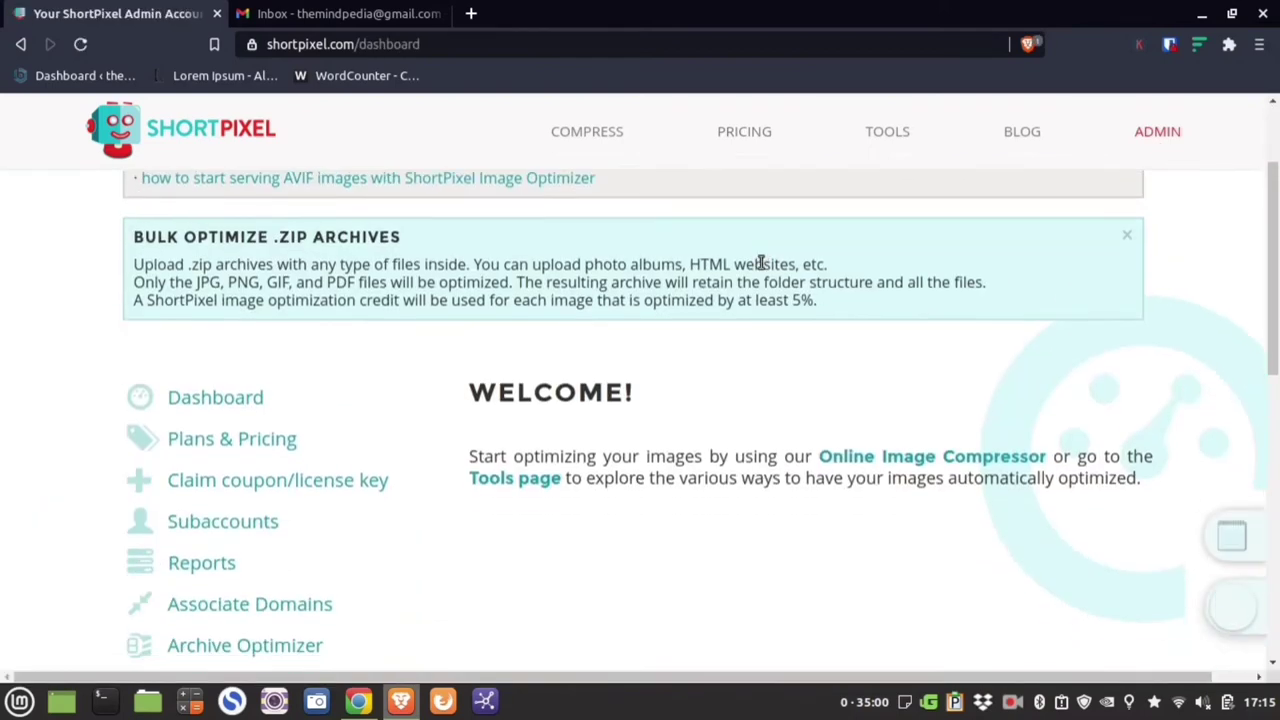
left_click(216, 299)
scroll(300, 320, "down", 3)
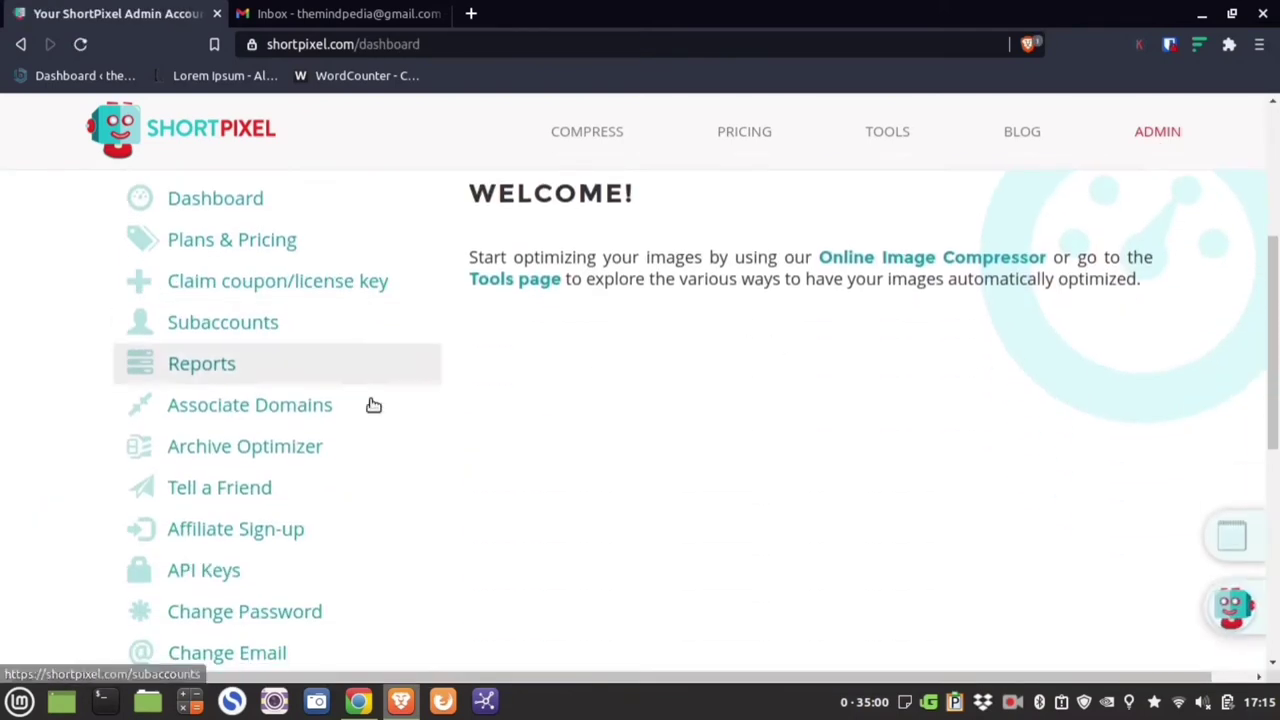
left_click(206, 569)
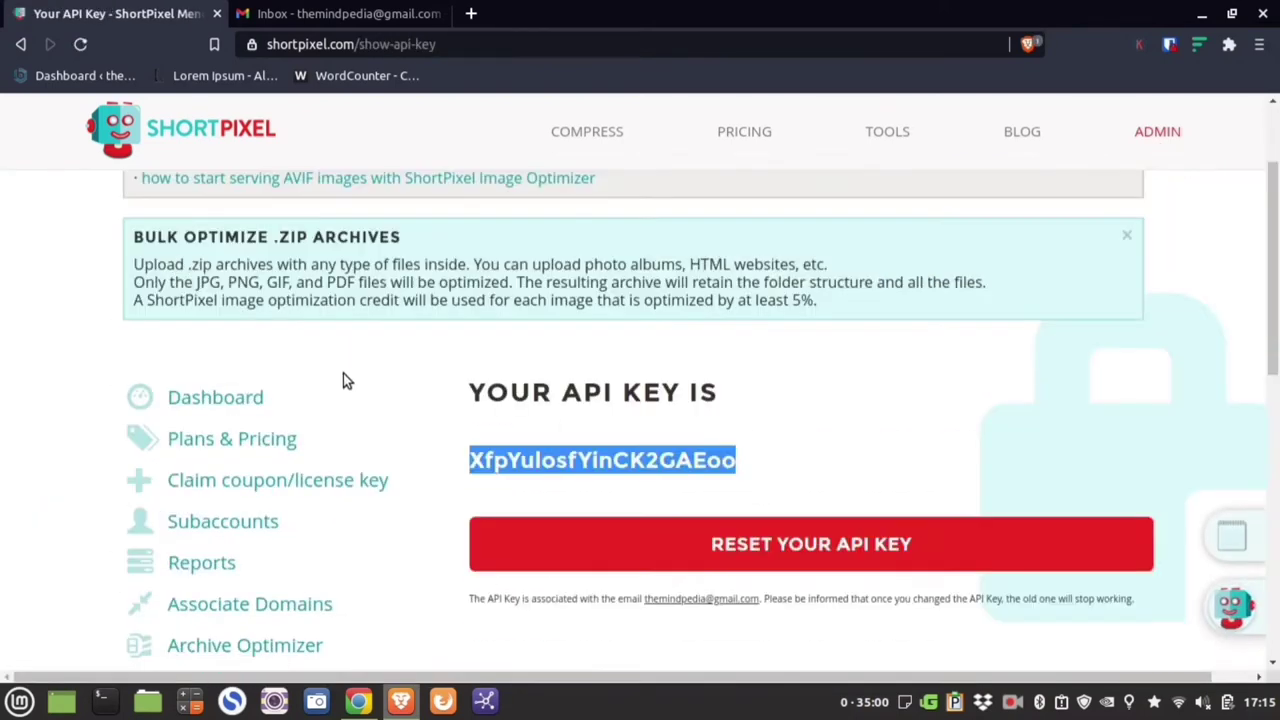
Review Your Processing Stats: monthly quota, referral quota, 200 remaining credits and the reset note.
scroll(346, 376, "down", 5)
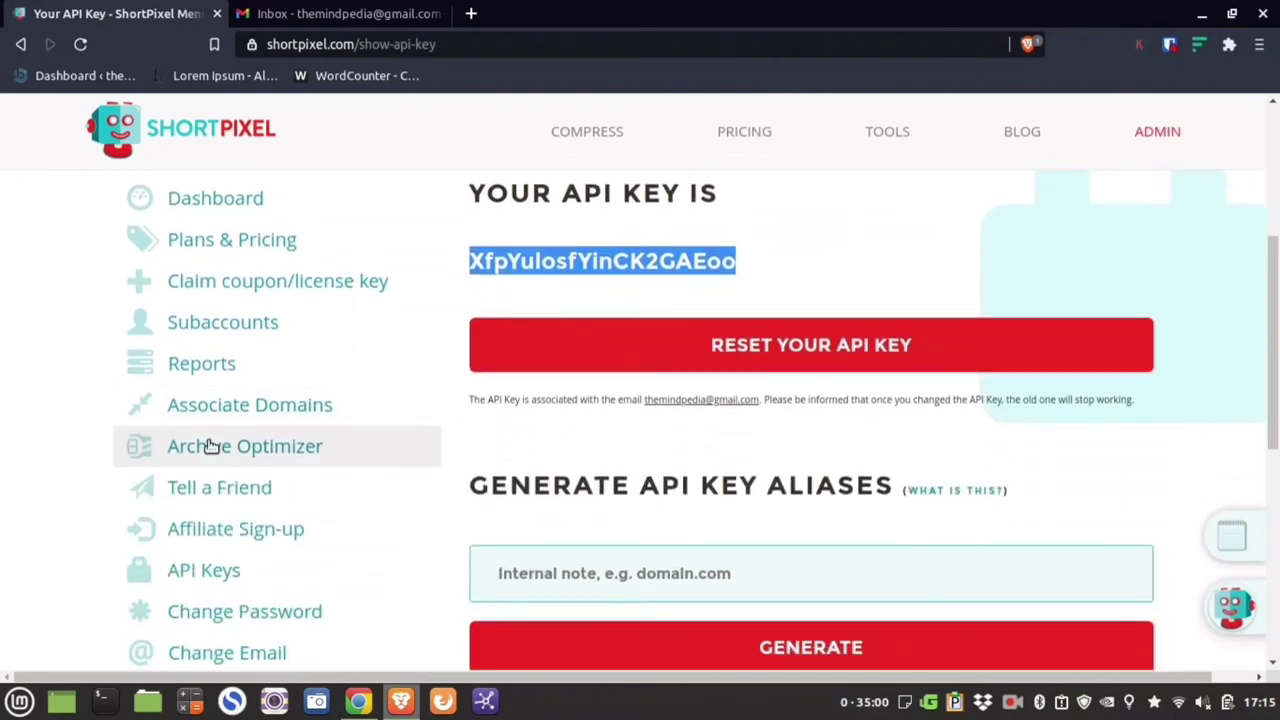
scroll(240, 557, "down", 1)
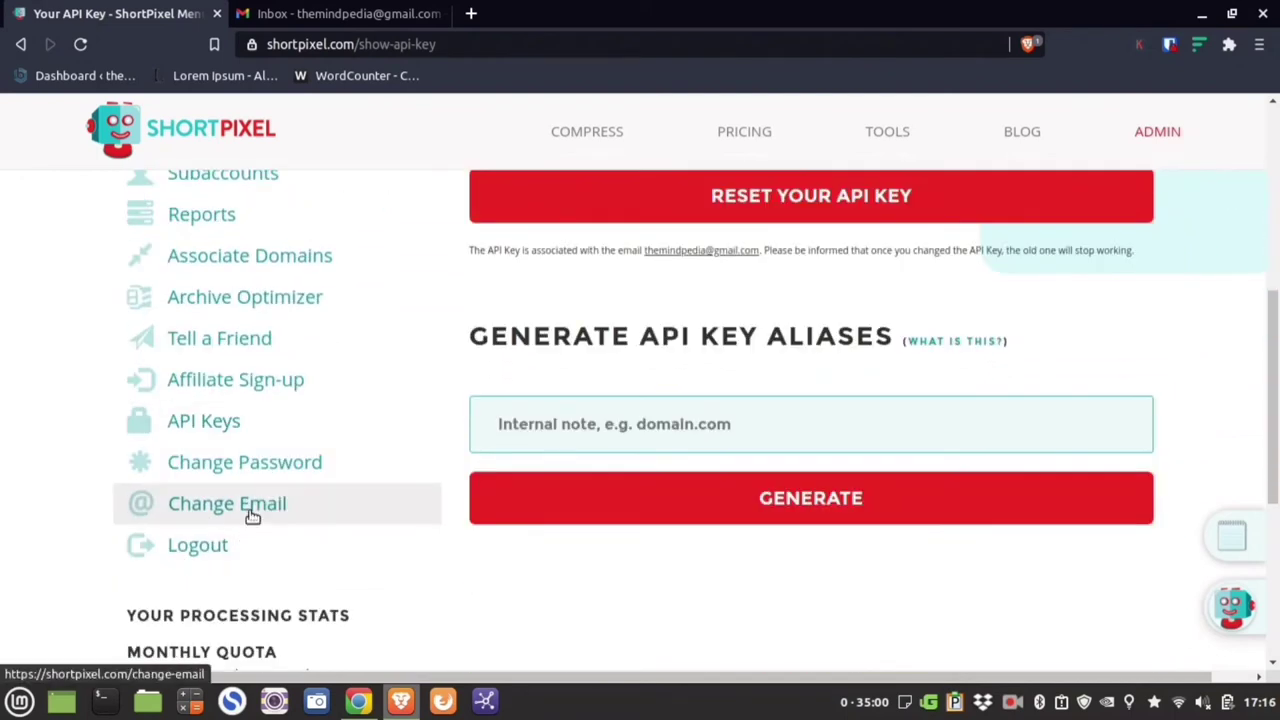
scroll(249, 429, "down", 4)
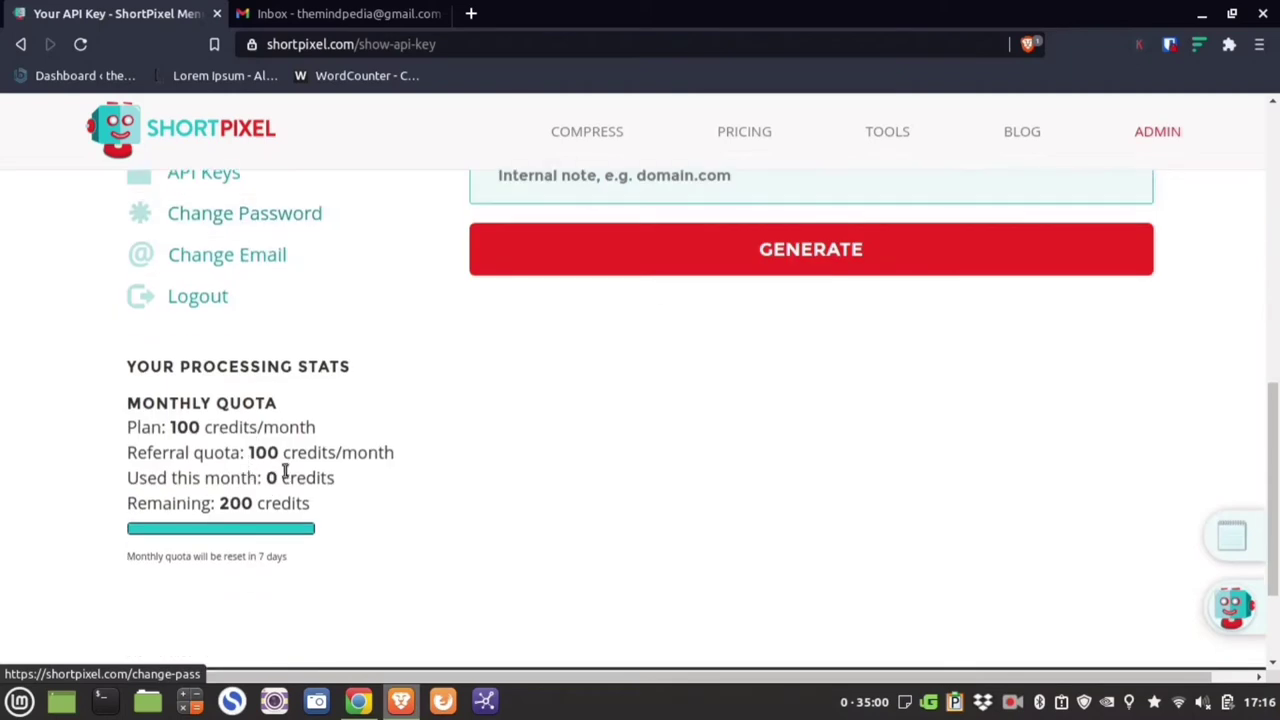
left_click_drag(130, 402, 320, 424)
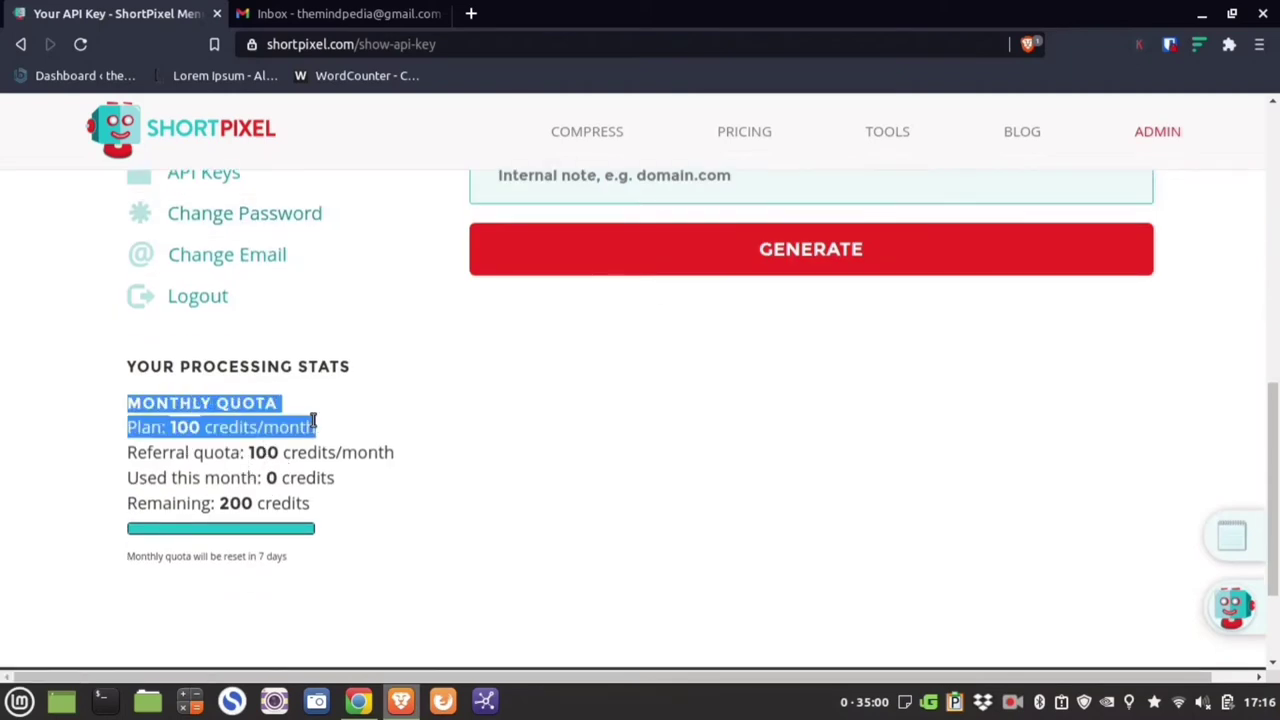
left_click_drag(128, 452, 418, 464)
left_click_drag(174, 503, 394, 515)
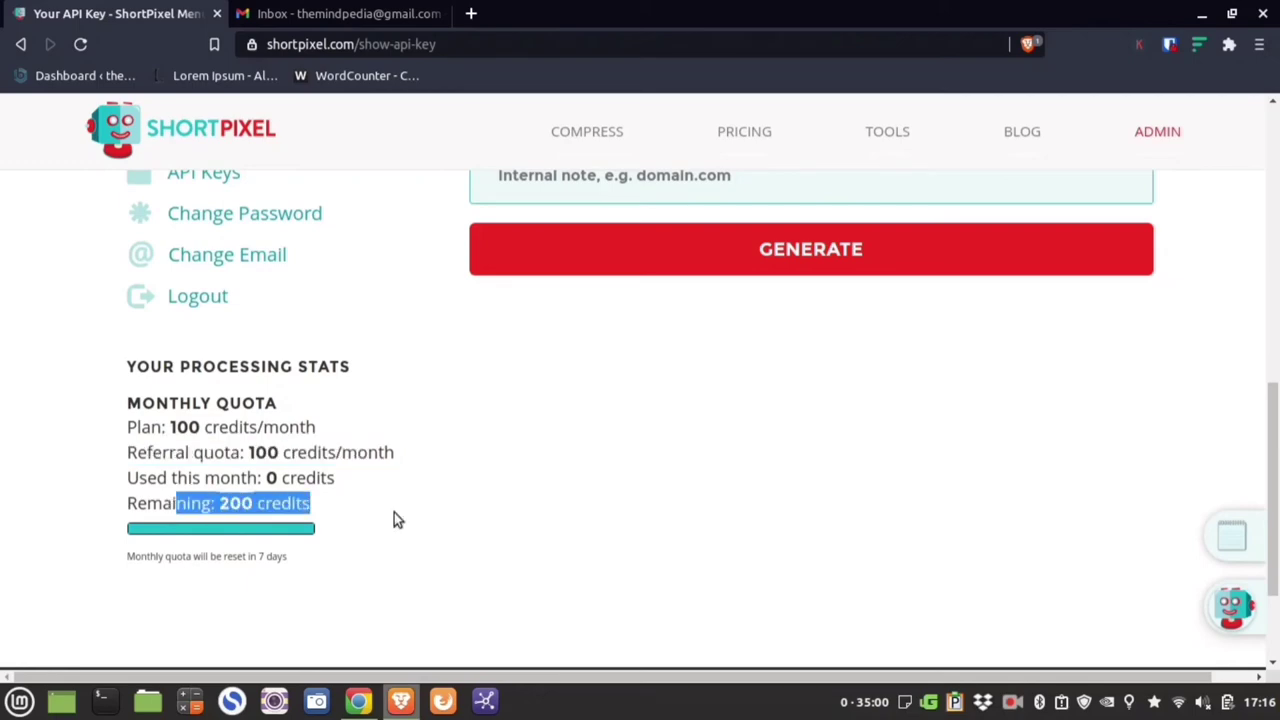
left_click_drag(130, 557, 321, 558)
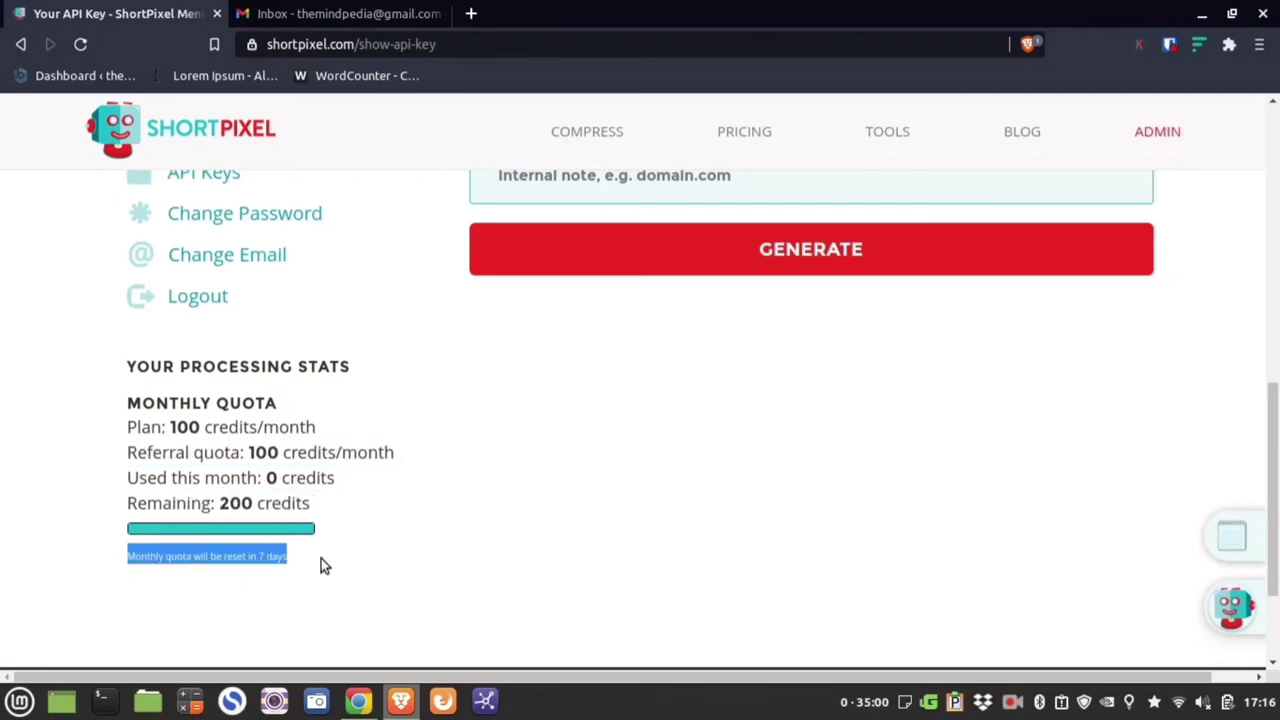
left_click(533, 560)
Go back to the ShortPixel admin dashboard, then switch to the Gmail inbox.
scroll(640, 500, "up", 10)
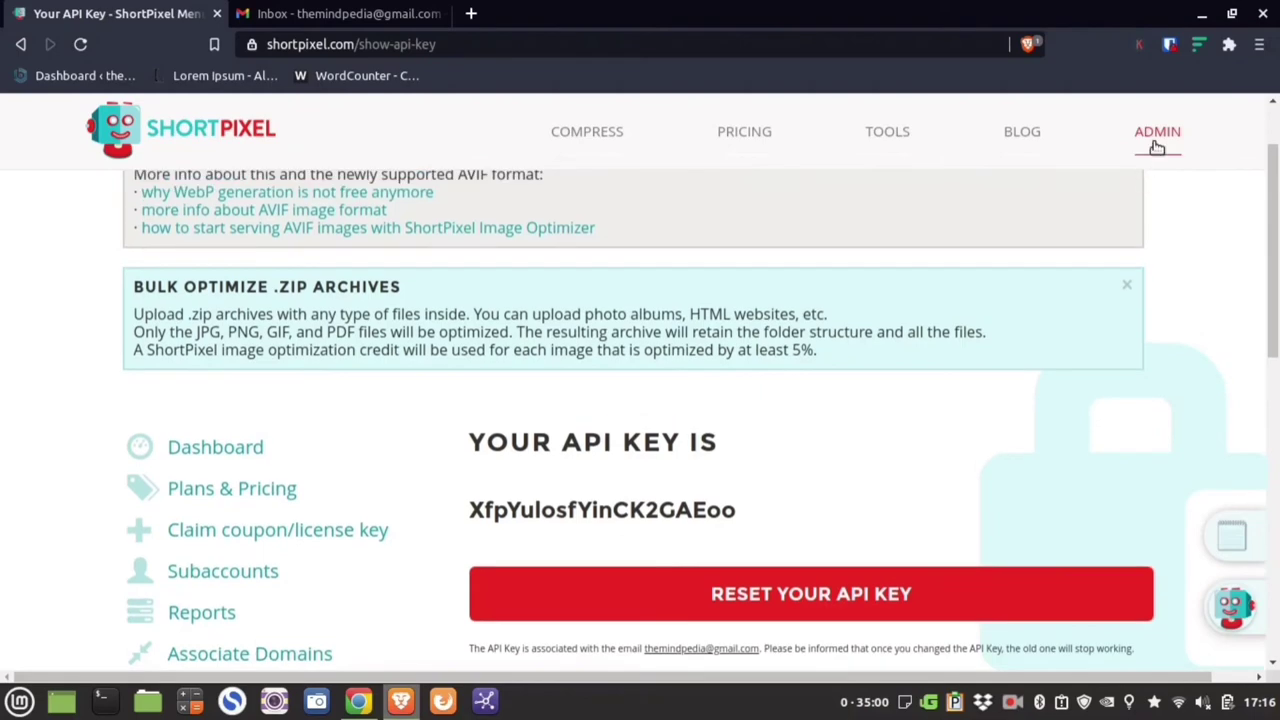
left_click(1157, 140)
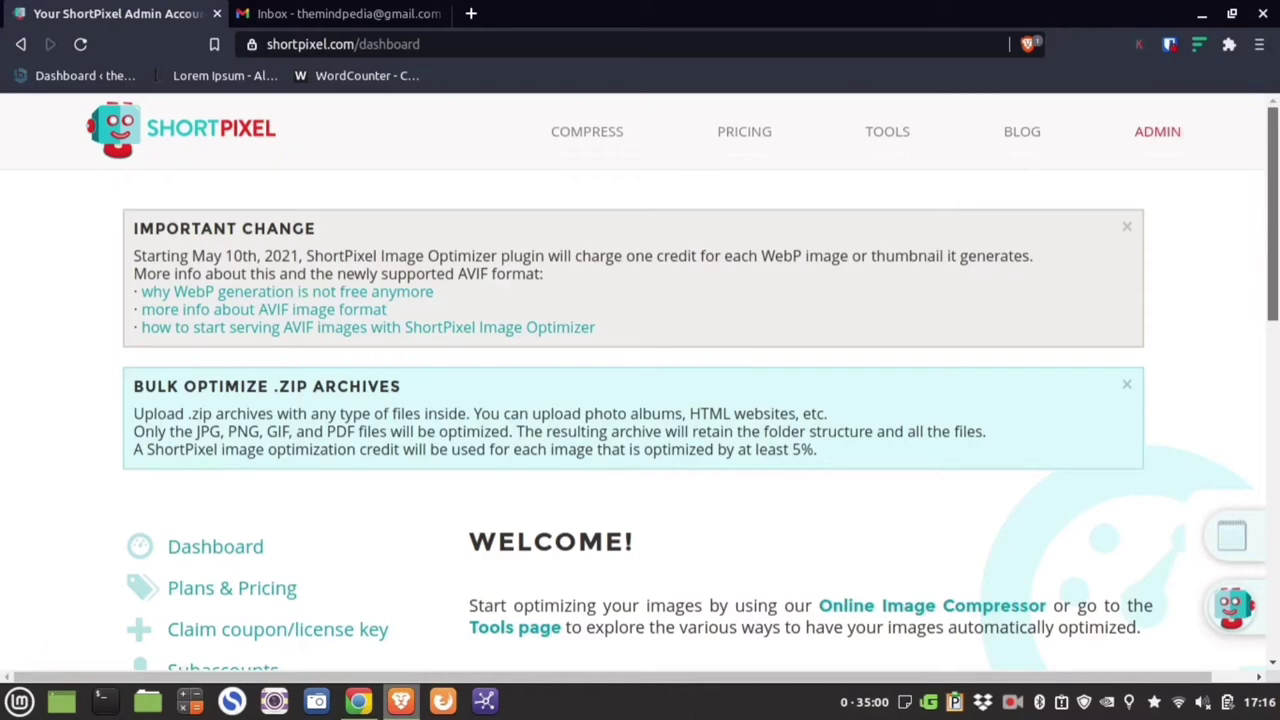
scroll(1272, 300, "down", 15)
scroll(226, 431, "up", 15)
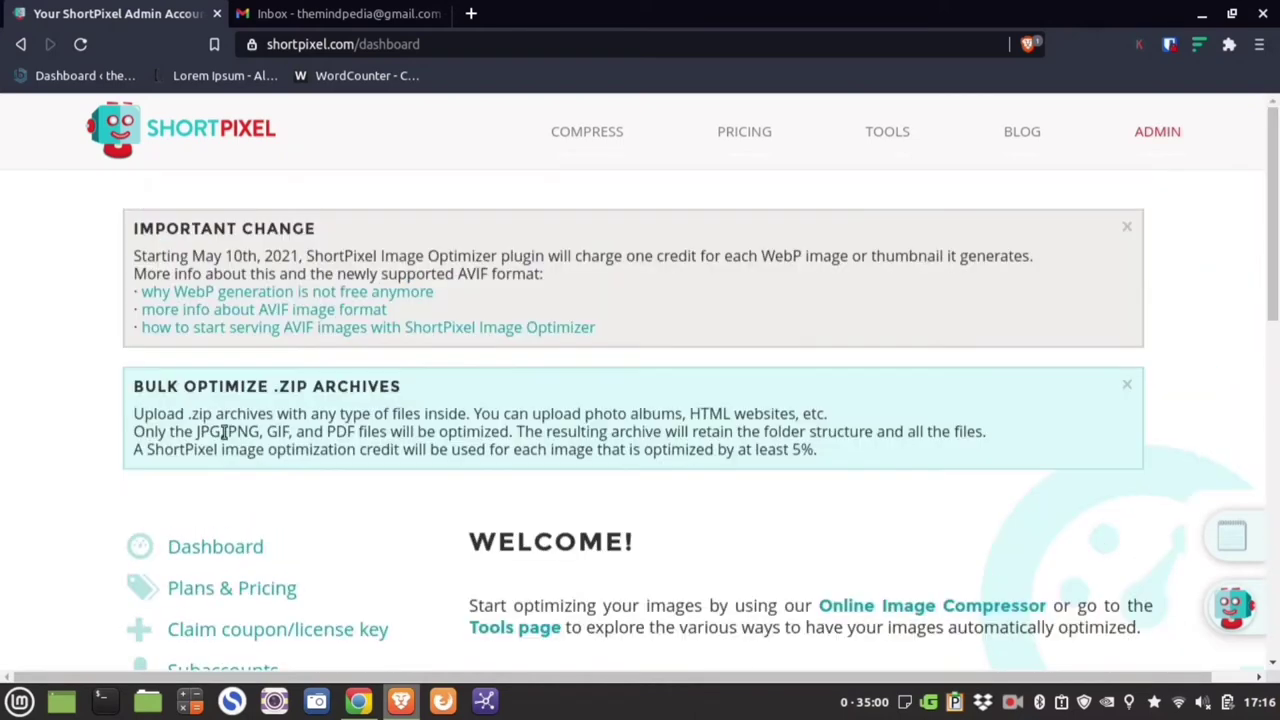
left_click(315, 11)
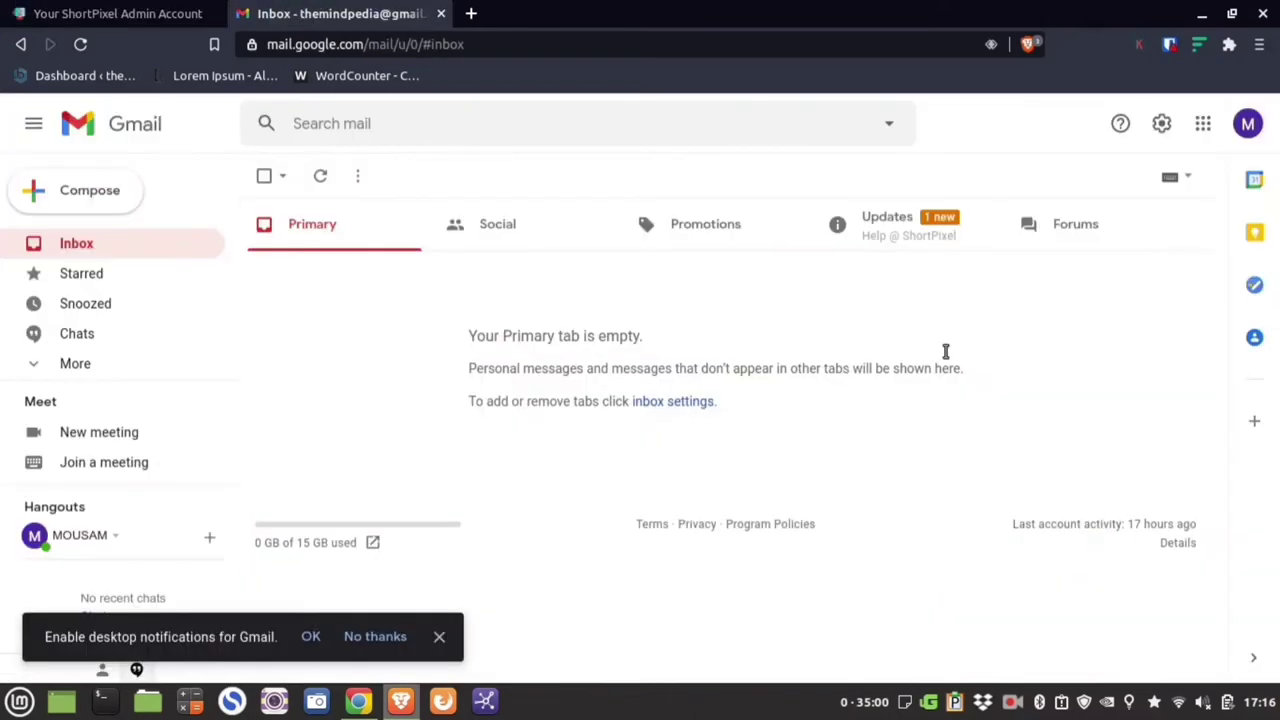
Open the ShortPixel welcome e-mail from Gmail's Updates category.
left_click(944, 240)
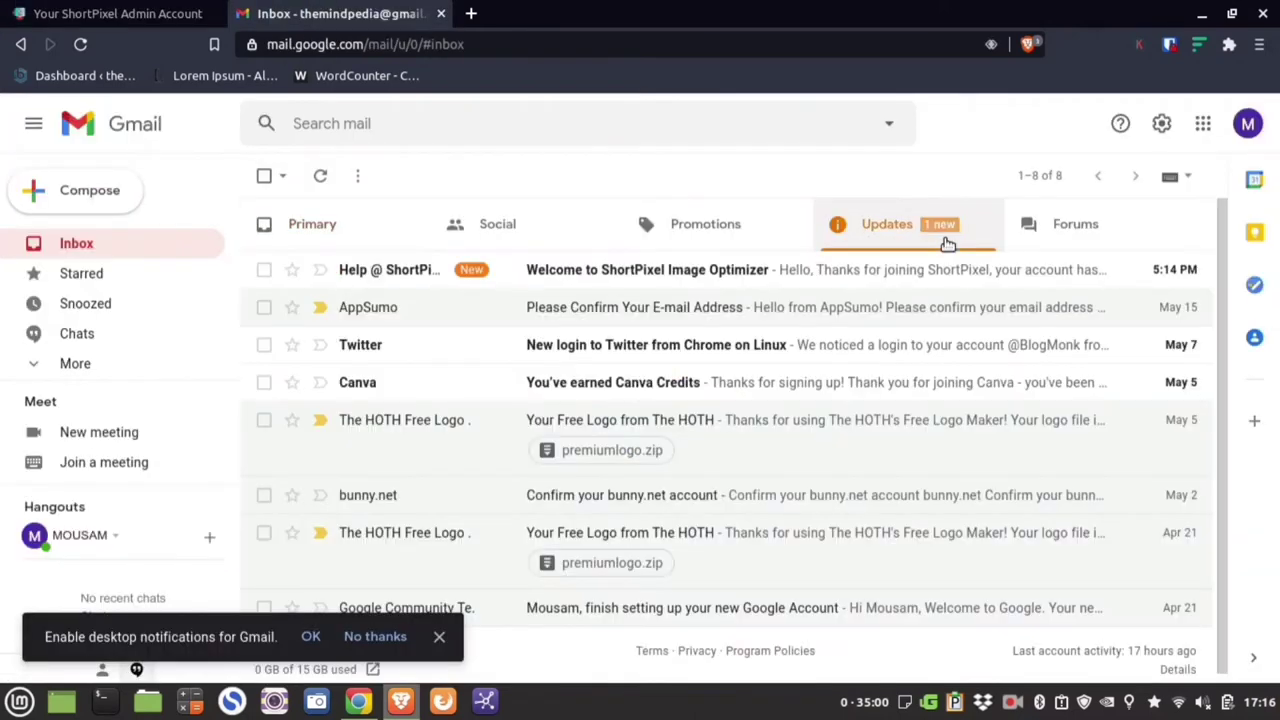
left_click(617, 272)
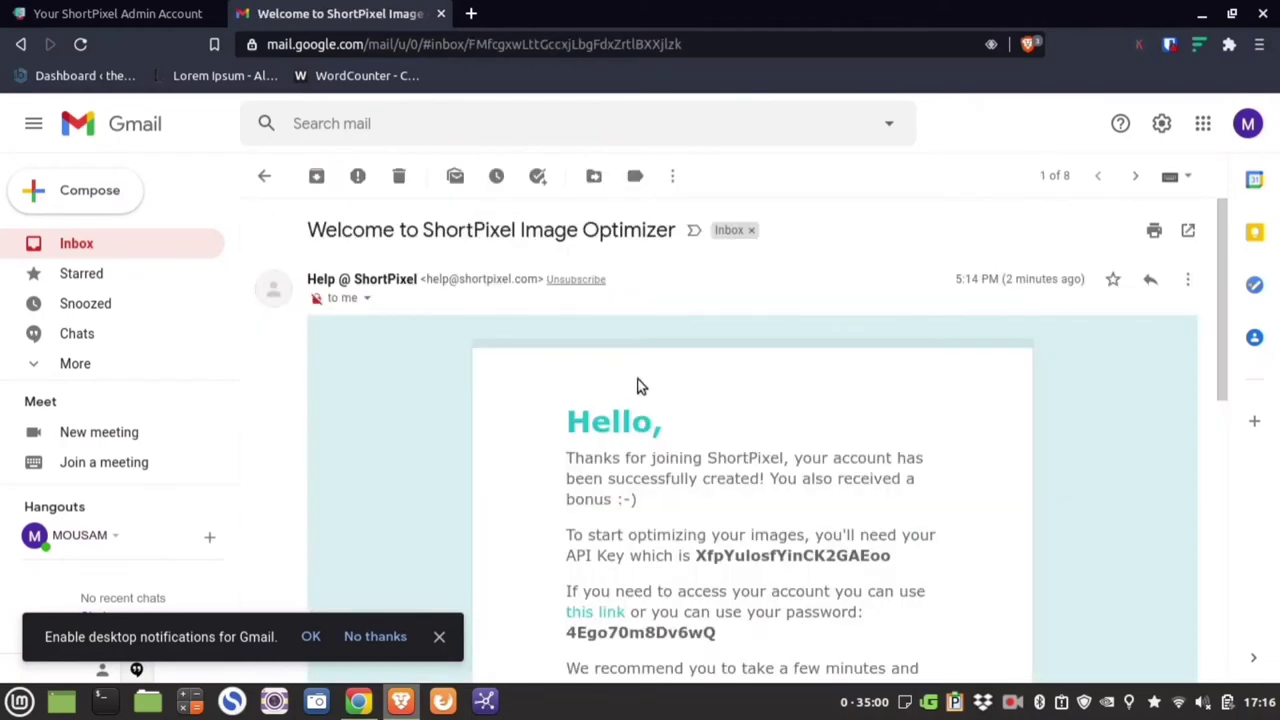
scroll(641, 386, "down", 2)
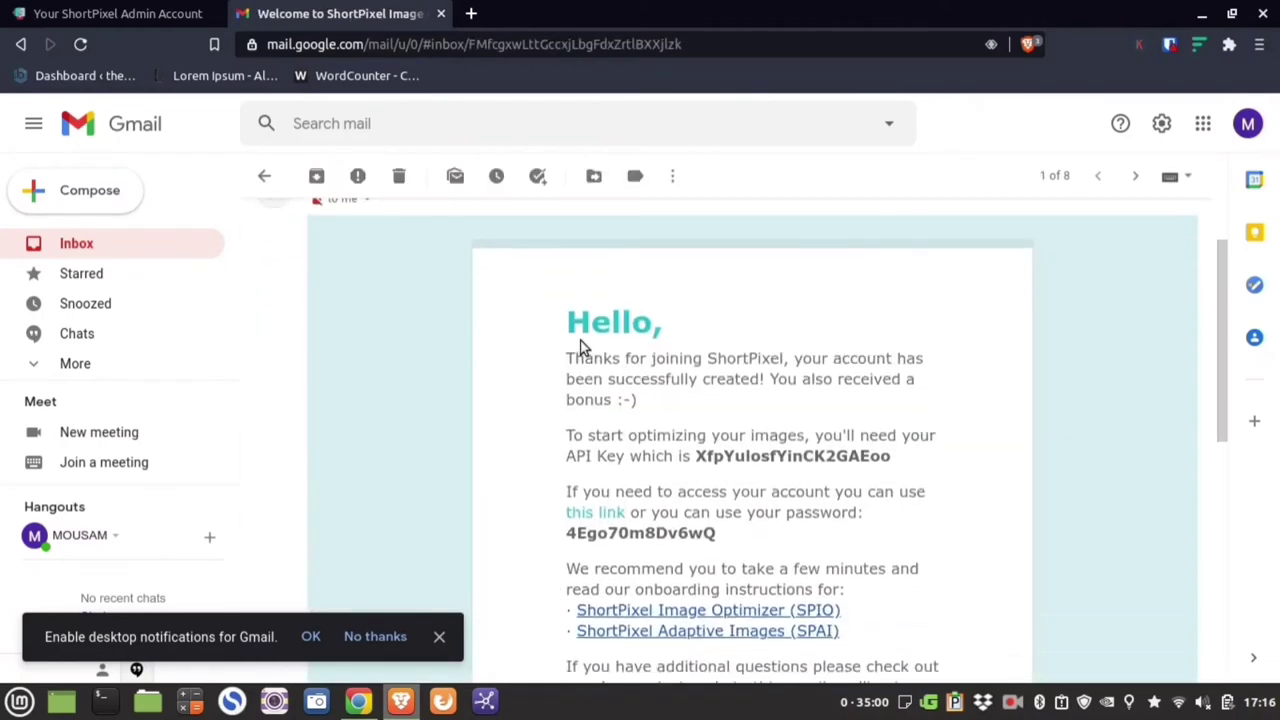
left_click_drag(580, 338, 748, 435)
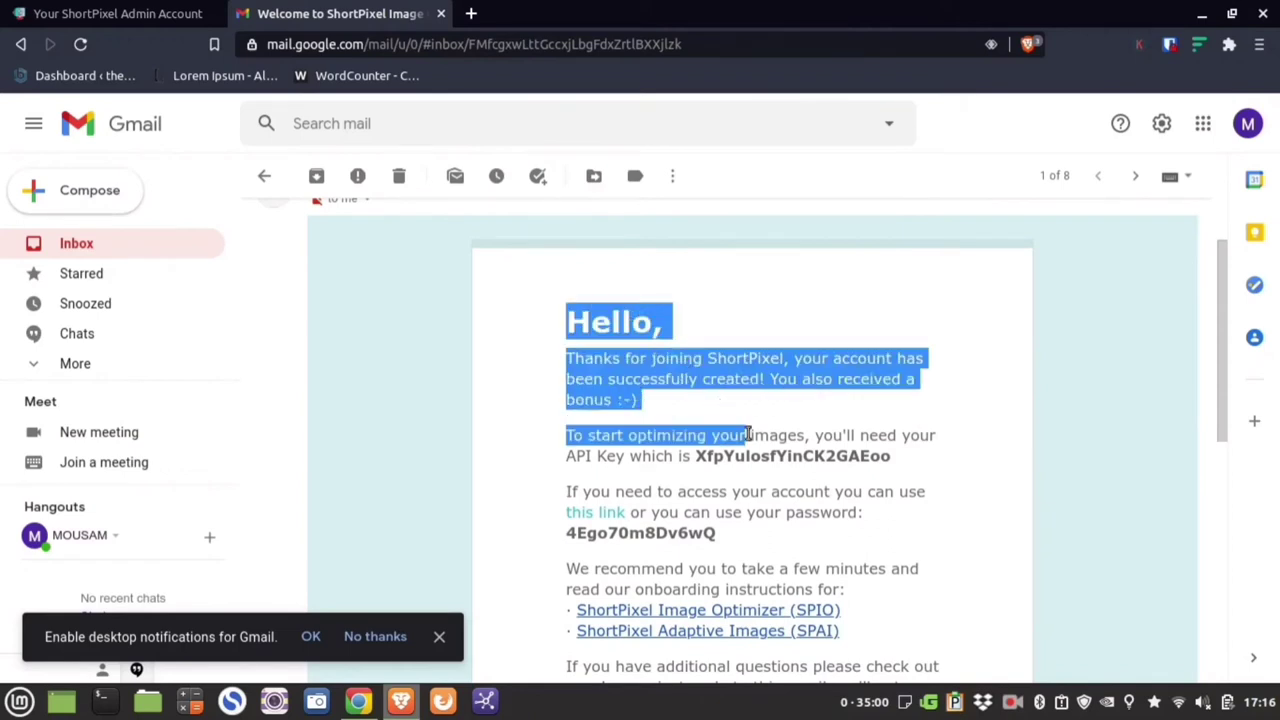
scroll(747, 433, "down", 2)
Read the account-access details and login password in the e-mail, then return to ShortPixel.
left_click_drag(780, 392, 838, 395)
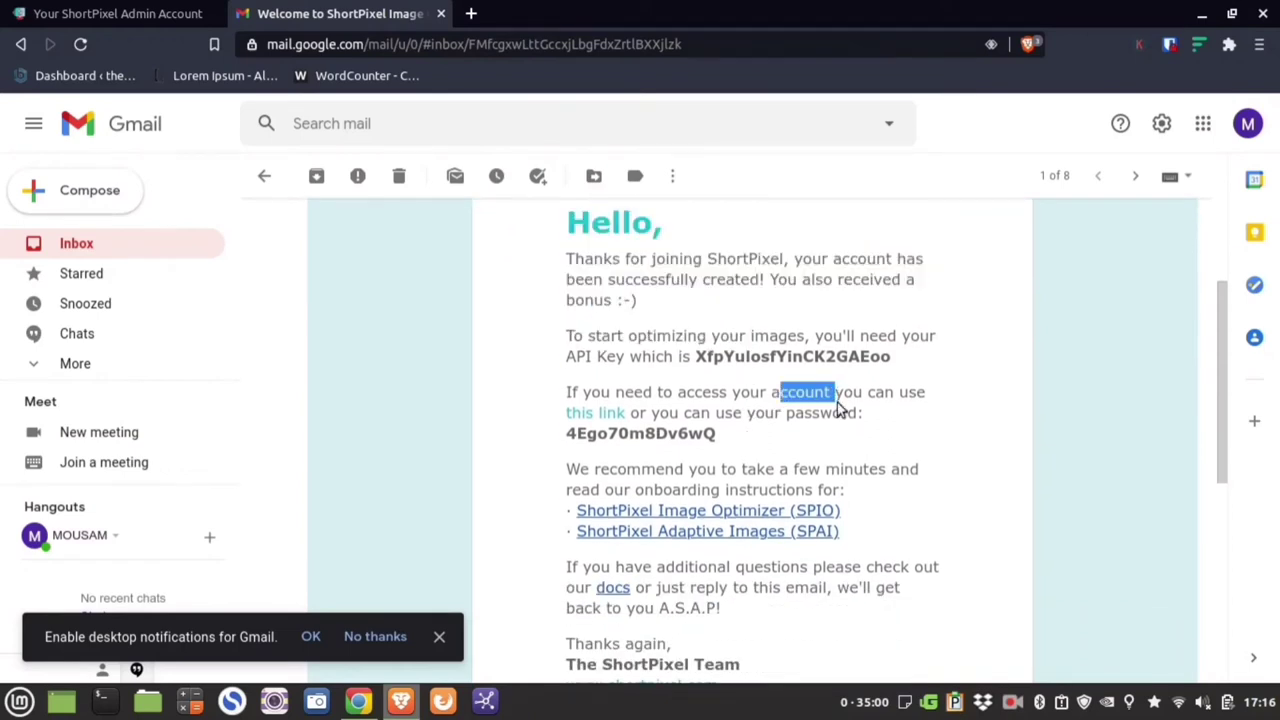
scroll(872, 342, "down", 1)
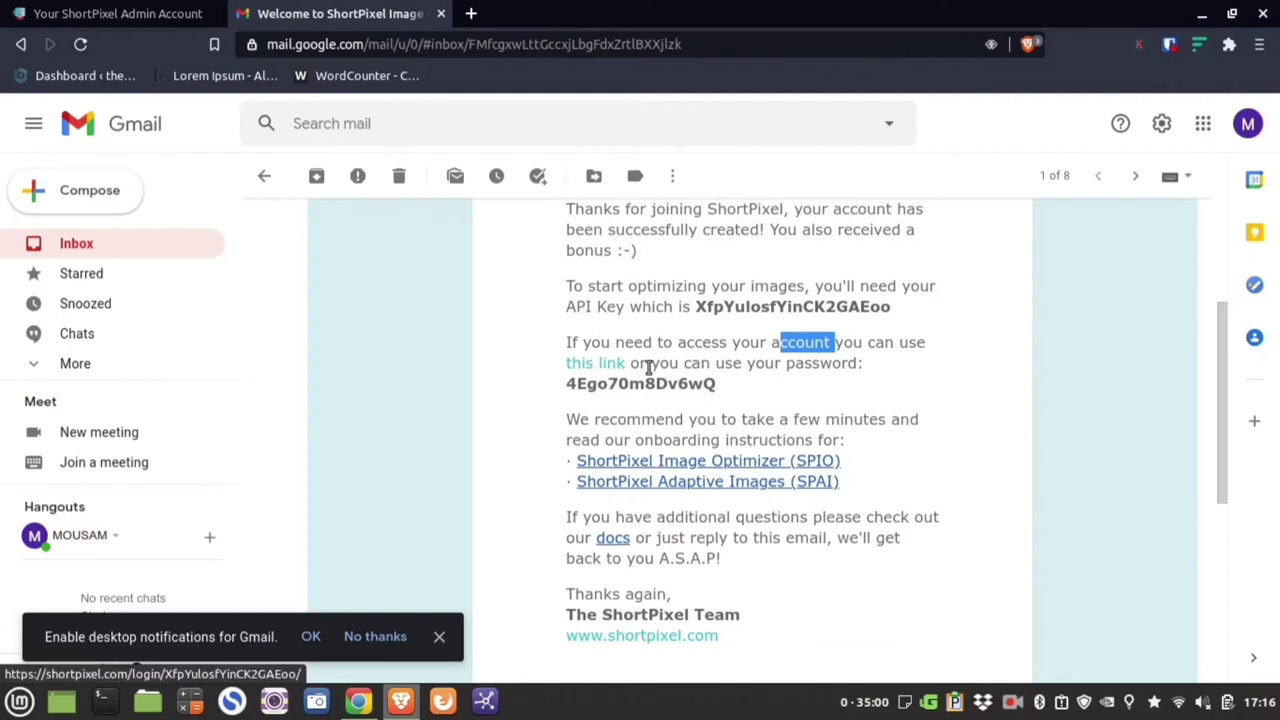
left_click_drag(718, 367, 828, 367)
left_click_drag(570, 387, 703, 384)
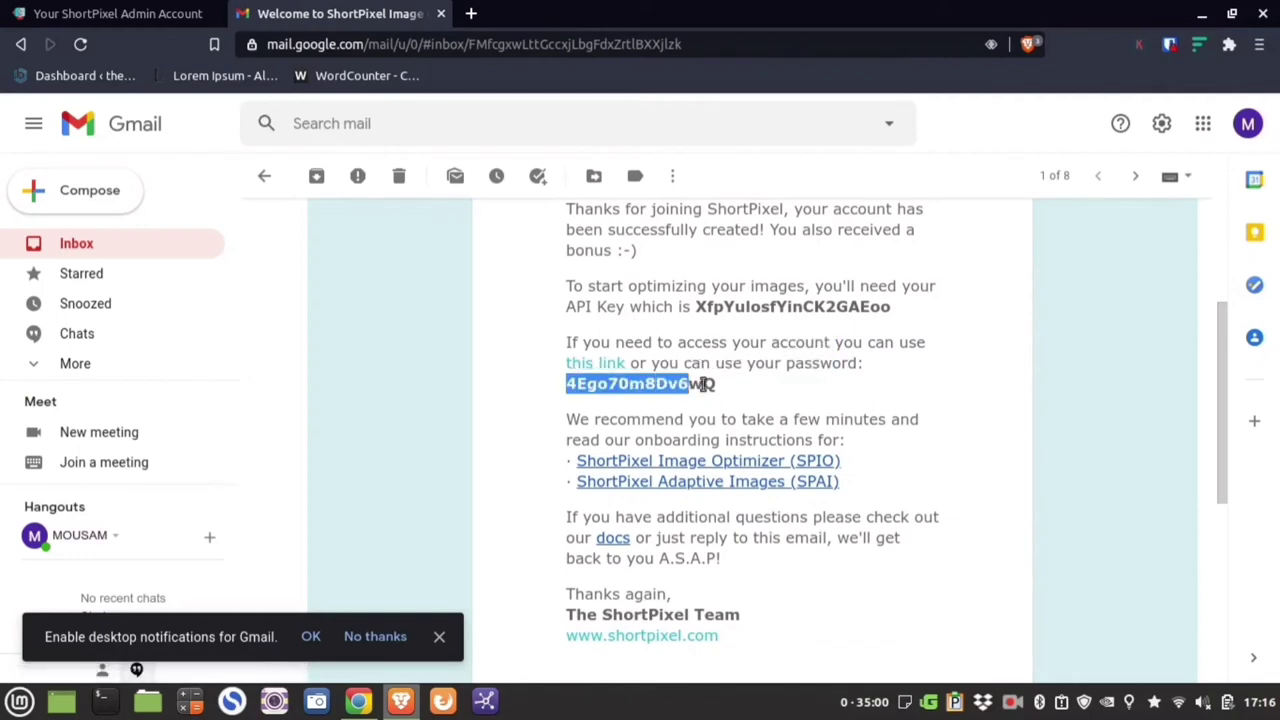
left_click(777, 384)
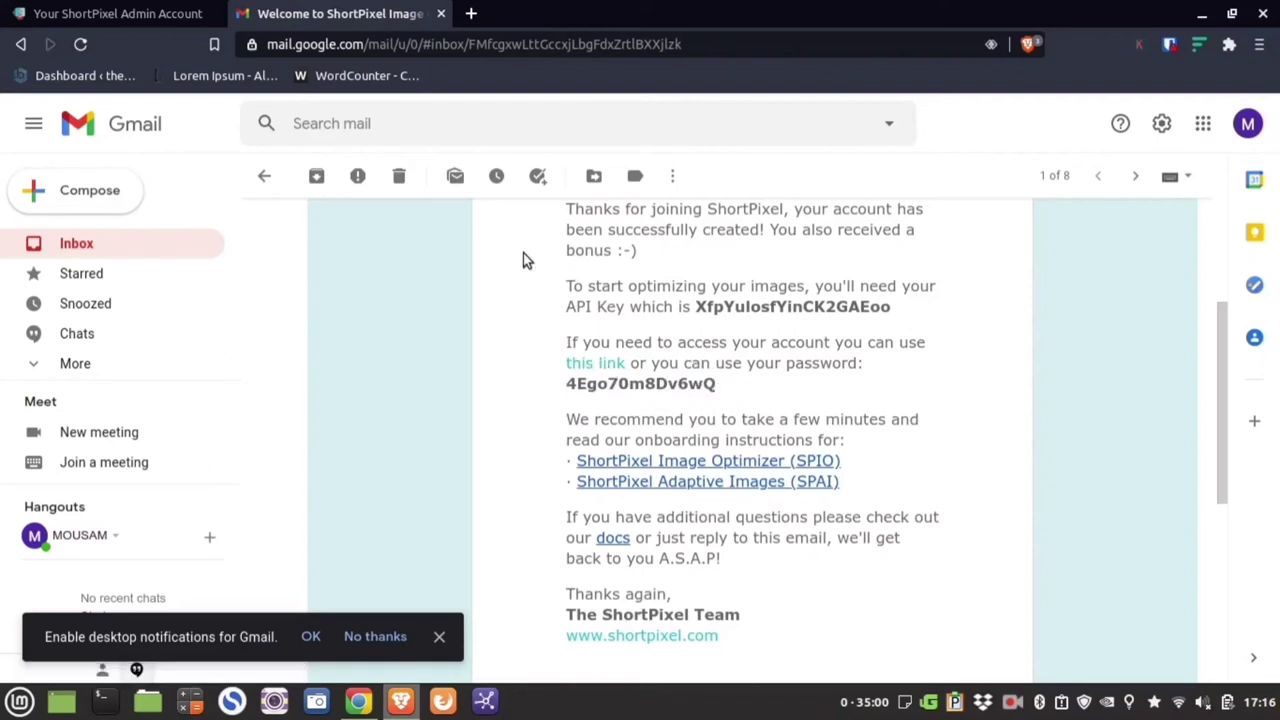
left_click(117, 13)
Reload the ShortPixel dashboard and glance at the plans page before coming back.
scroll(145, 482, "down", 3)
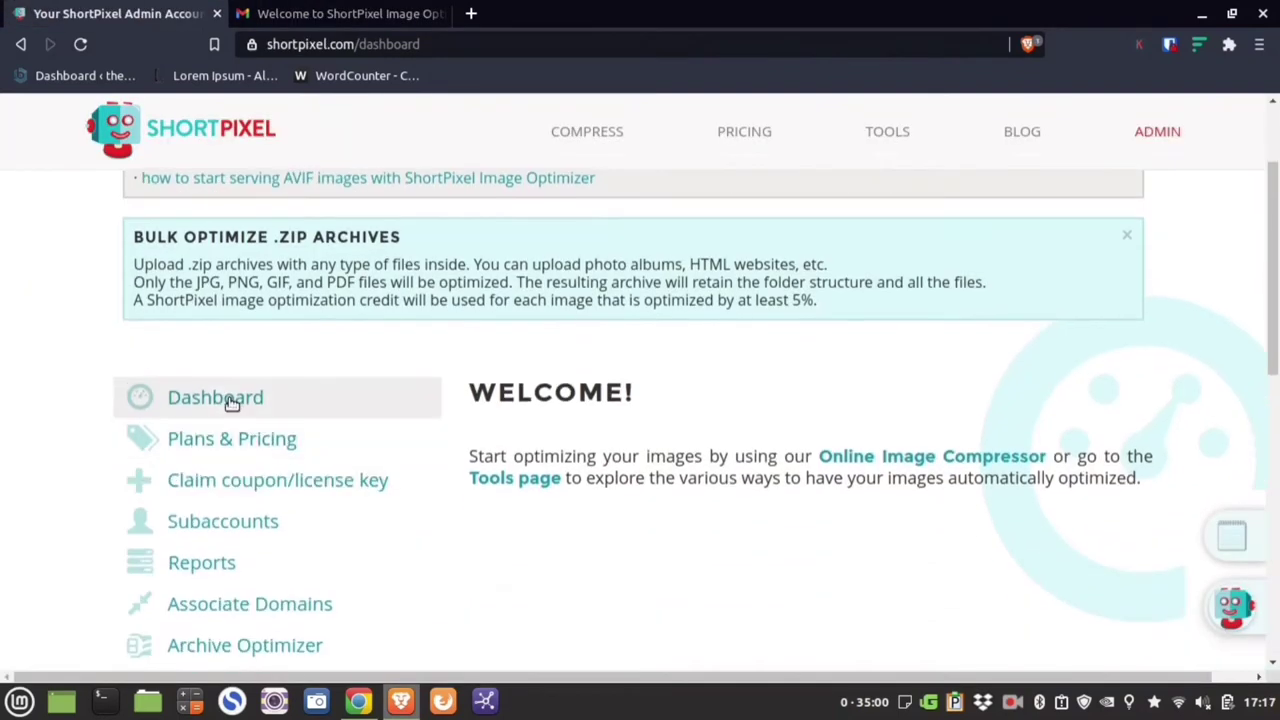
left_click(224, 397)
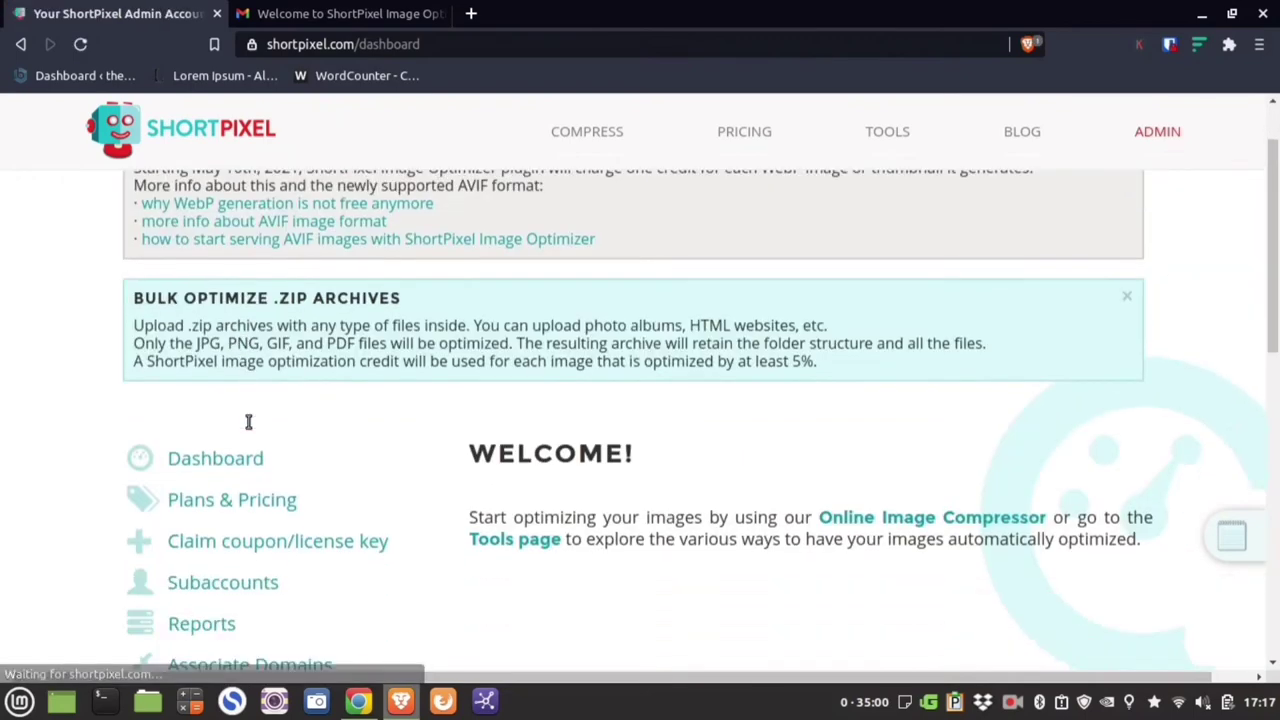
scroll(249, 423, "down", 2)
left_click(250, 407)
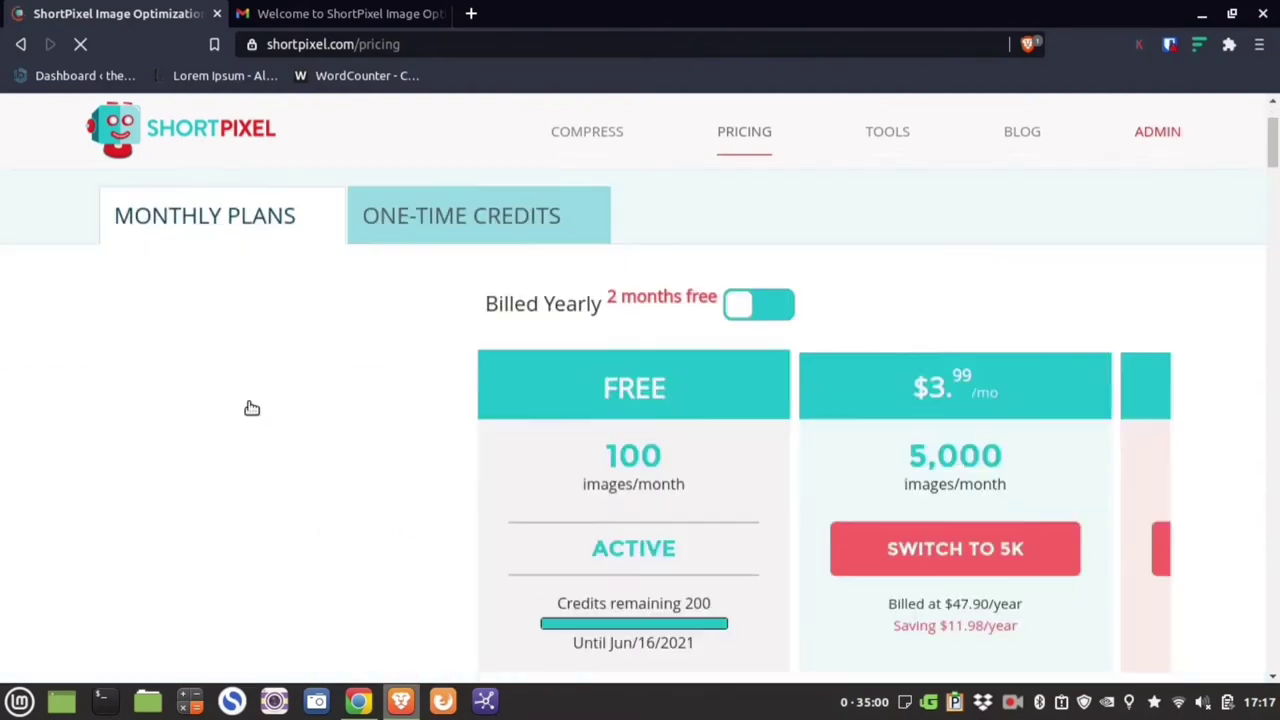
key("alt+Left")
Change the account password by filling current, new and retyped password fields.
left_click(219, 593)
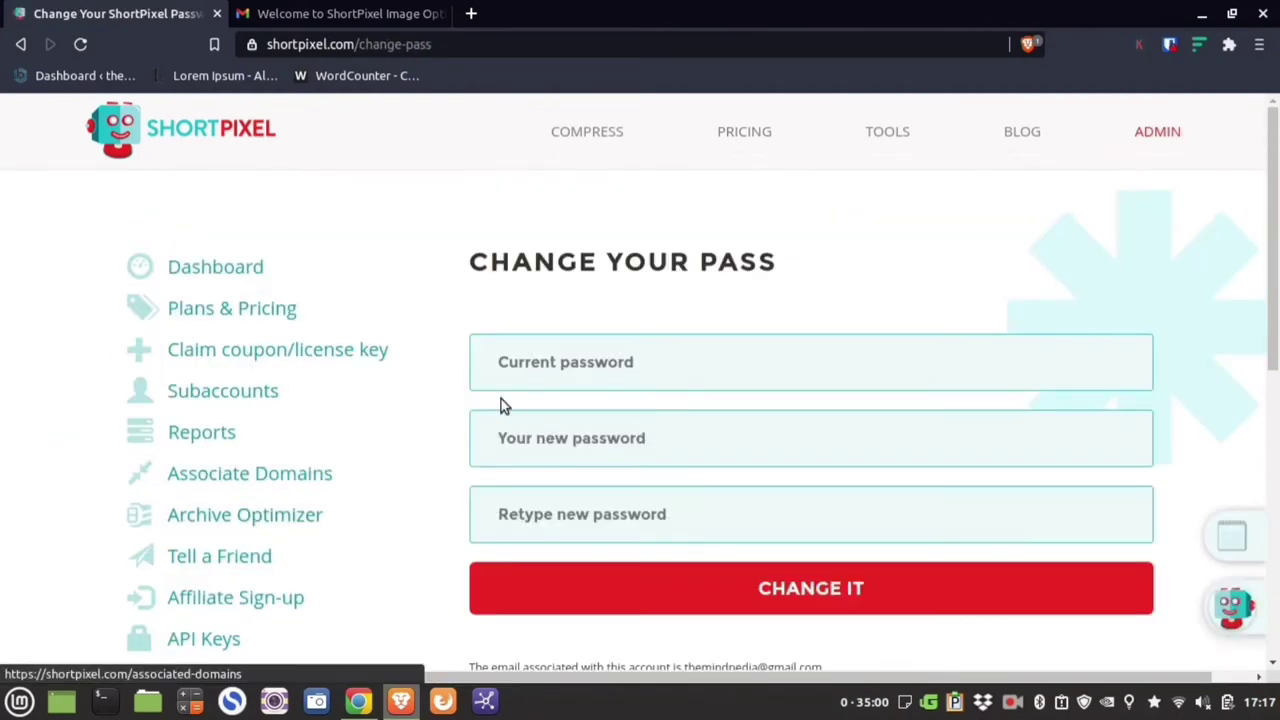
left_click(565, 368)
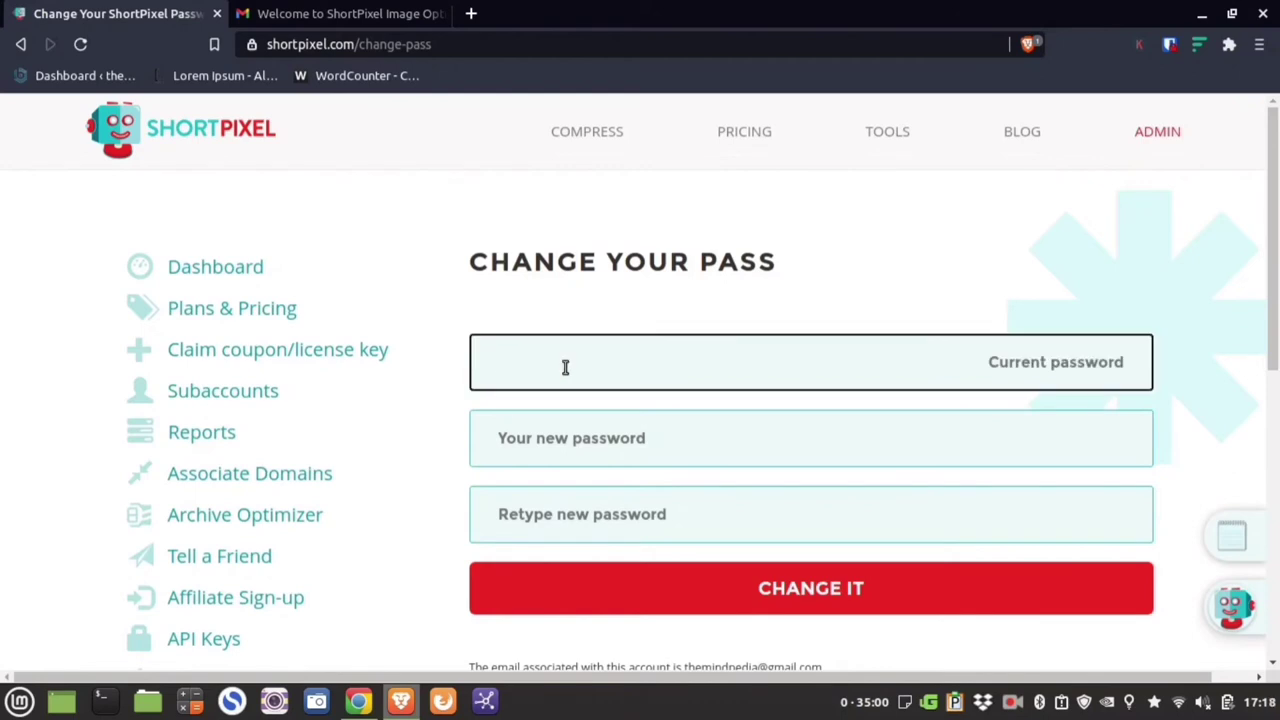
key("ctrl+v")
left_click(534, 421)
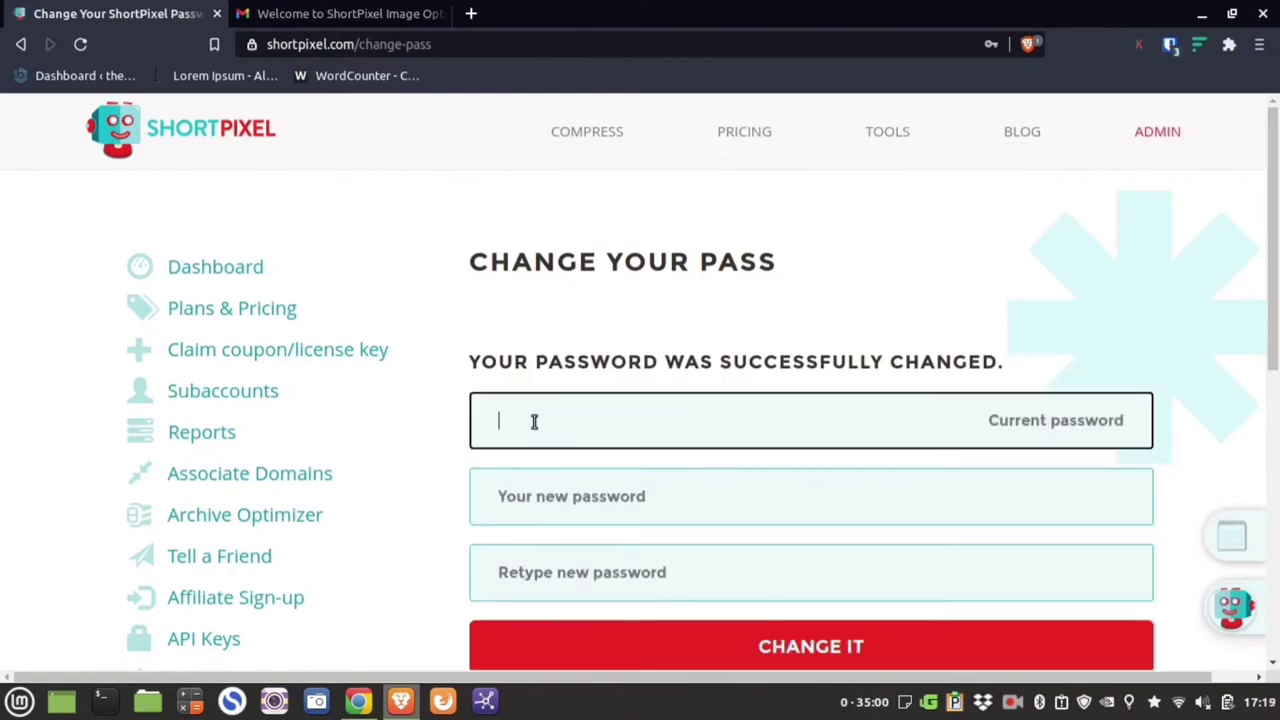
key("ctrl+v")
left_click(558, 501)
key("ctrl+v")
left_click(563, 577)
key("ctrl+v")
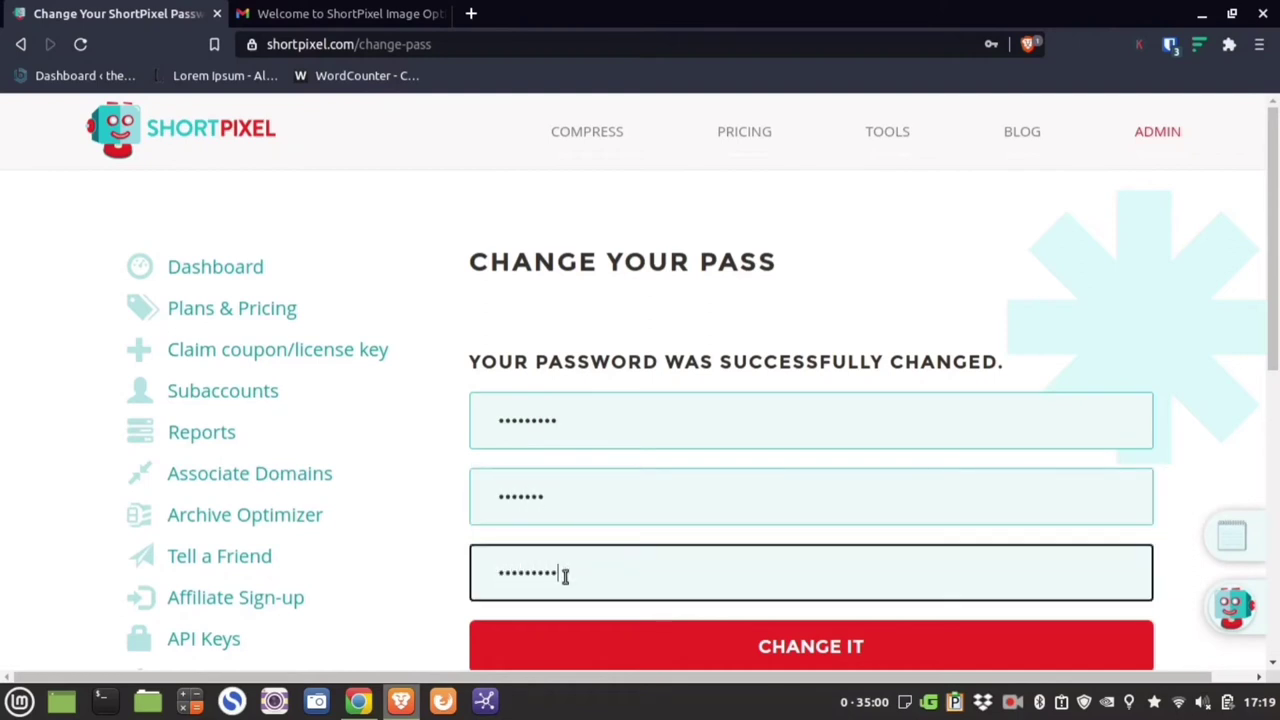
left_click_drag(471, 362, 1001, 361)
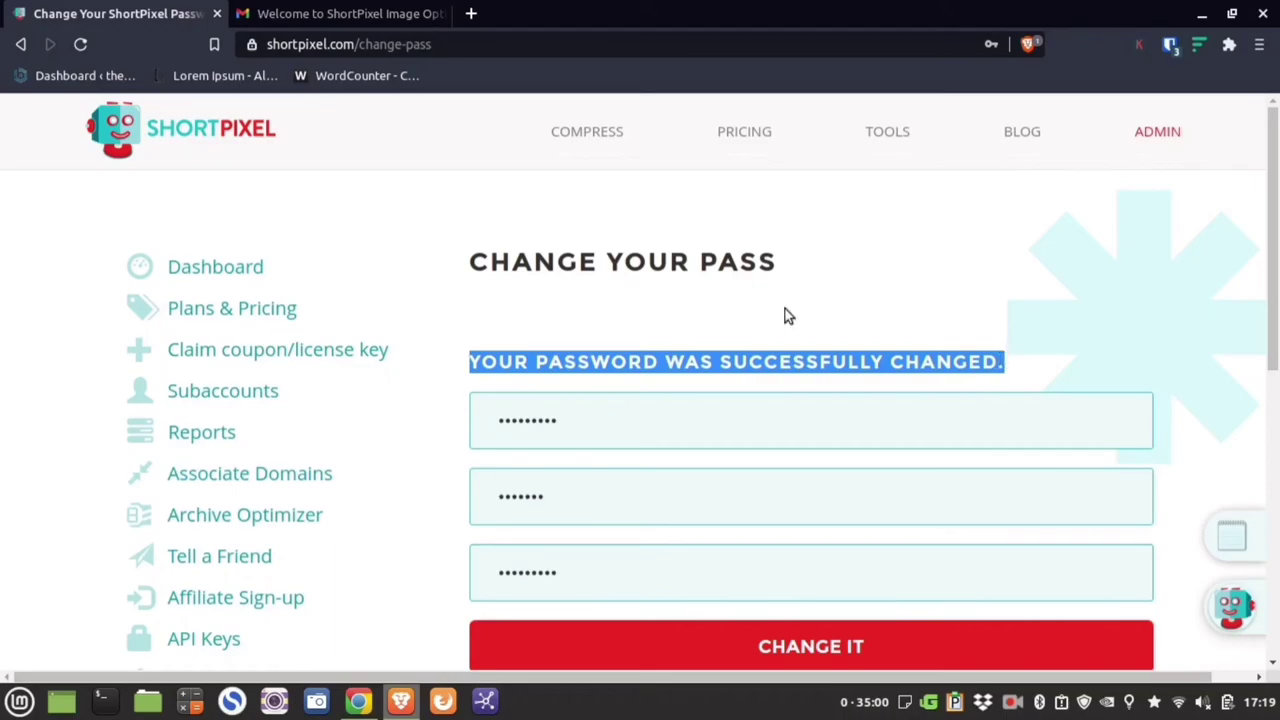
left_click(340, 13)
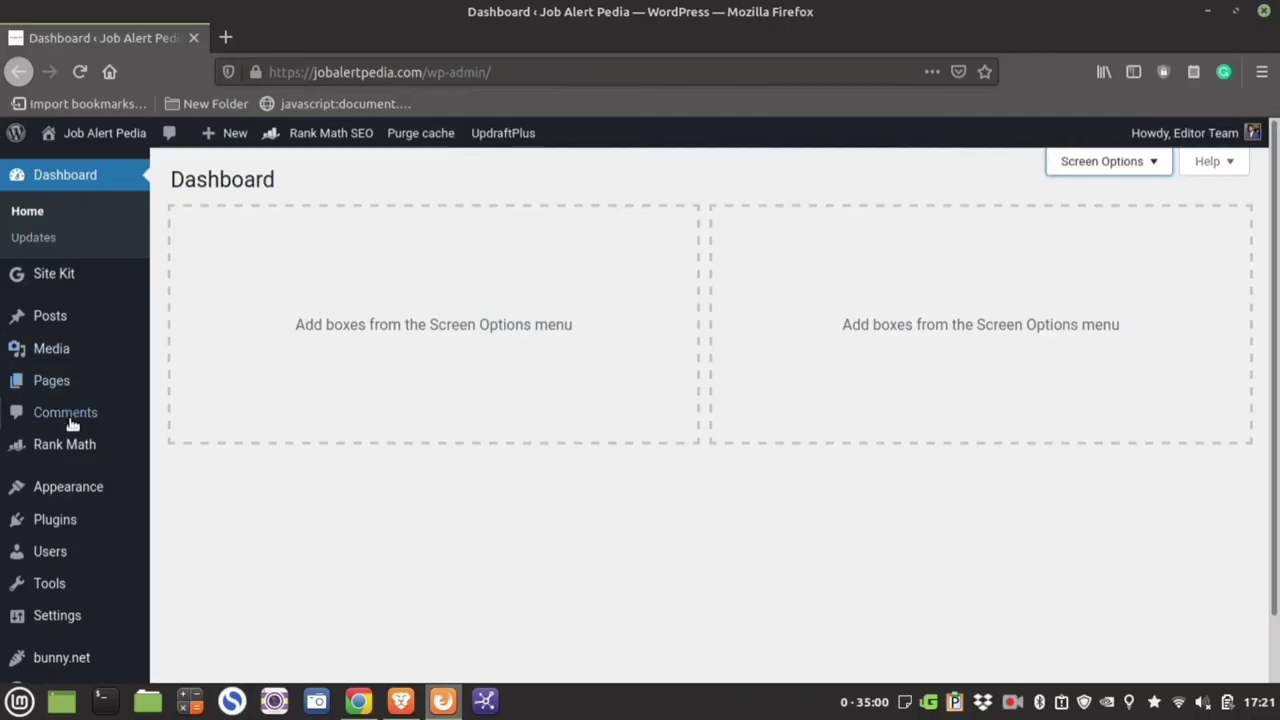
Search Add New Plugins for 'shor' and install ShortPixel Image Optimizer.
mouse_move(62, 512)
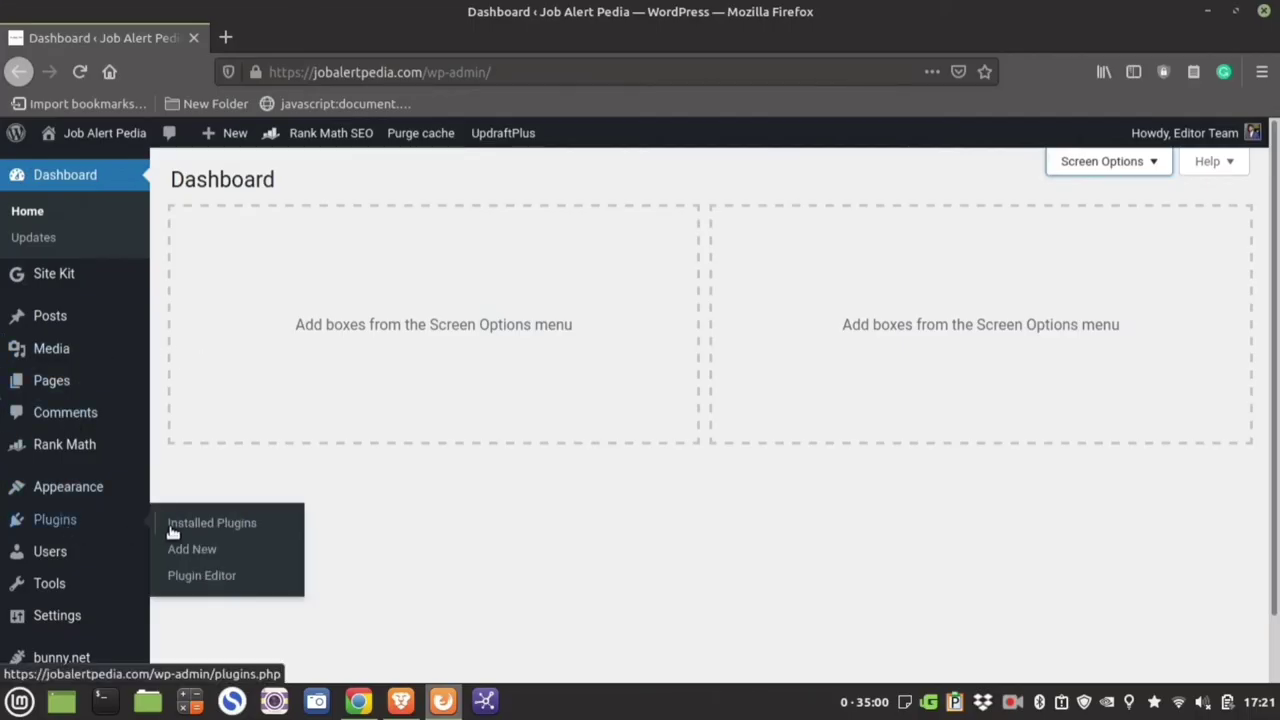
left_click(190, 550)
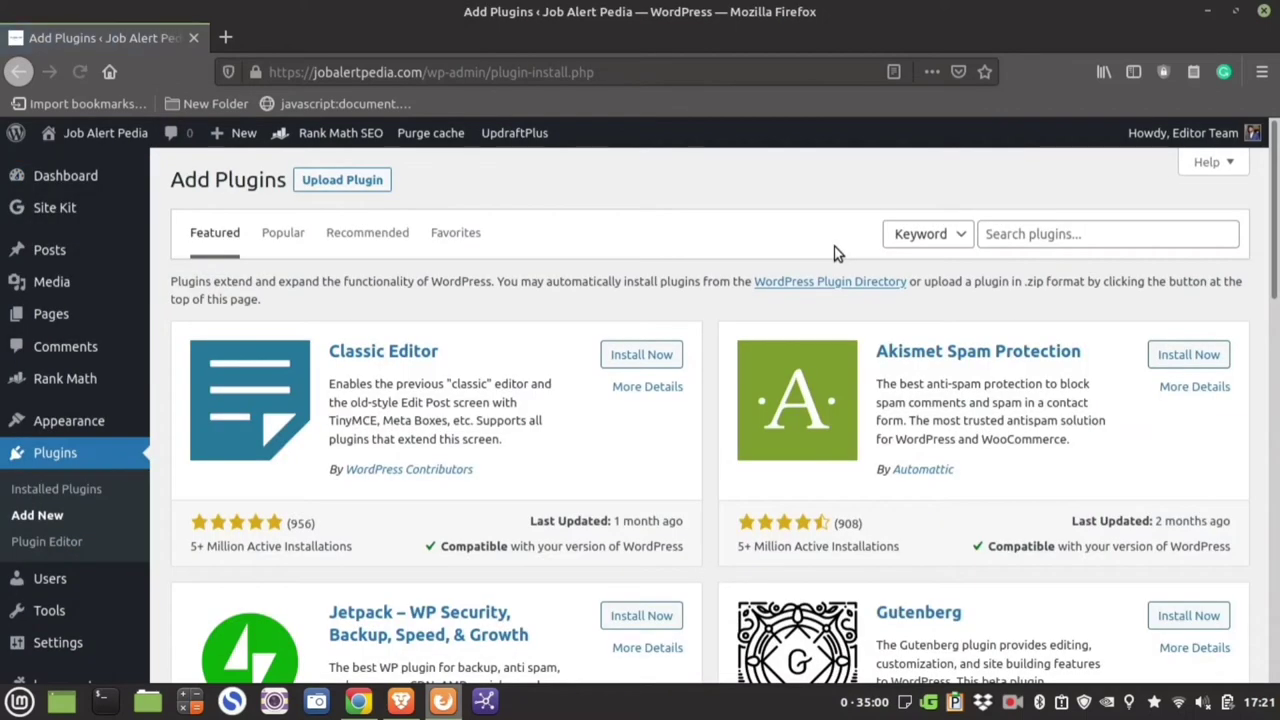
left_click(1109, 238)
type("shortpixel")
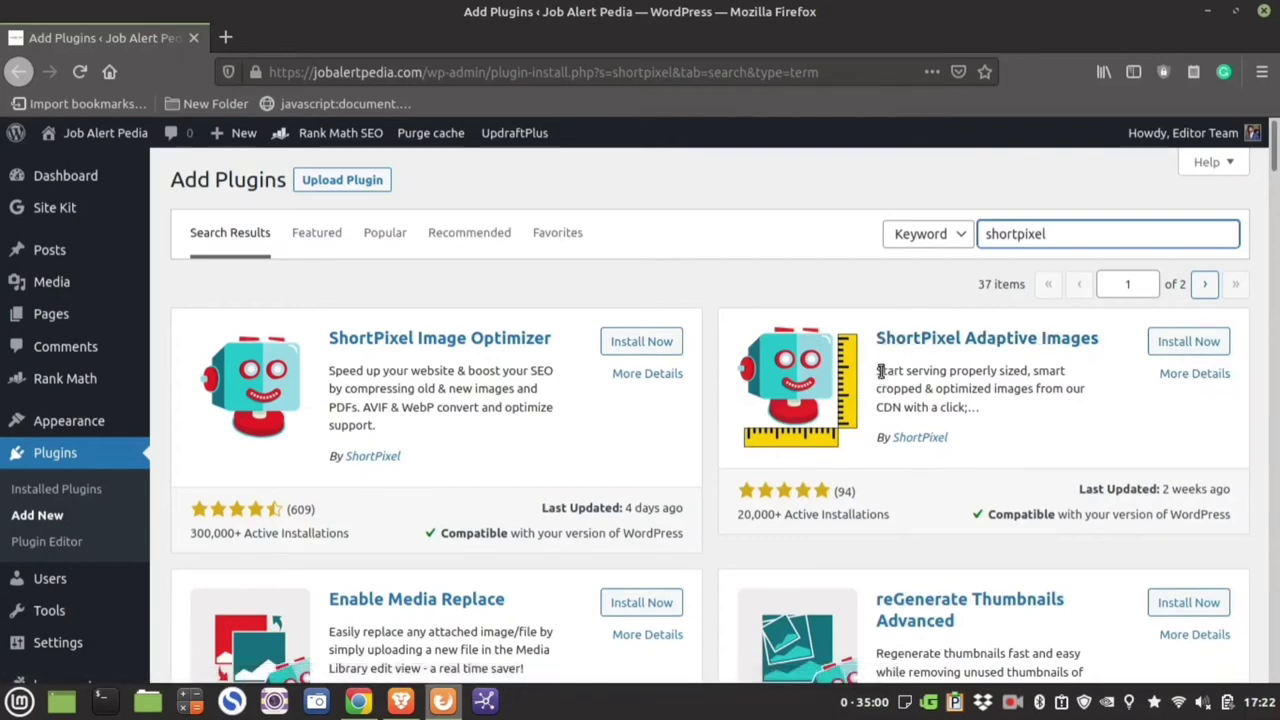
left_click_drag(878, 408, 901, 406)
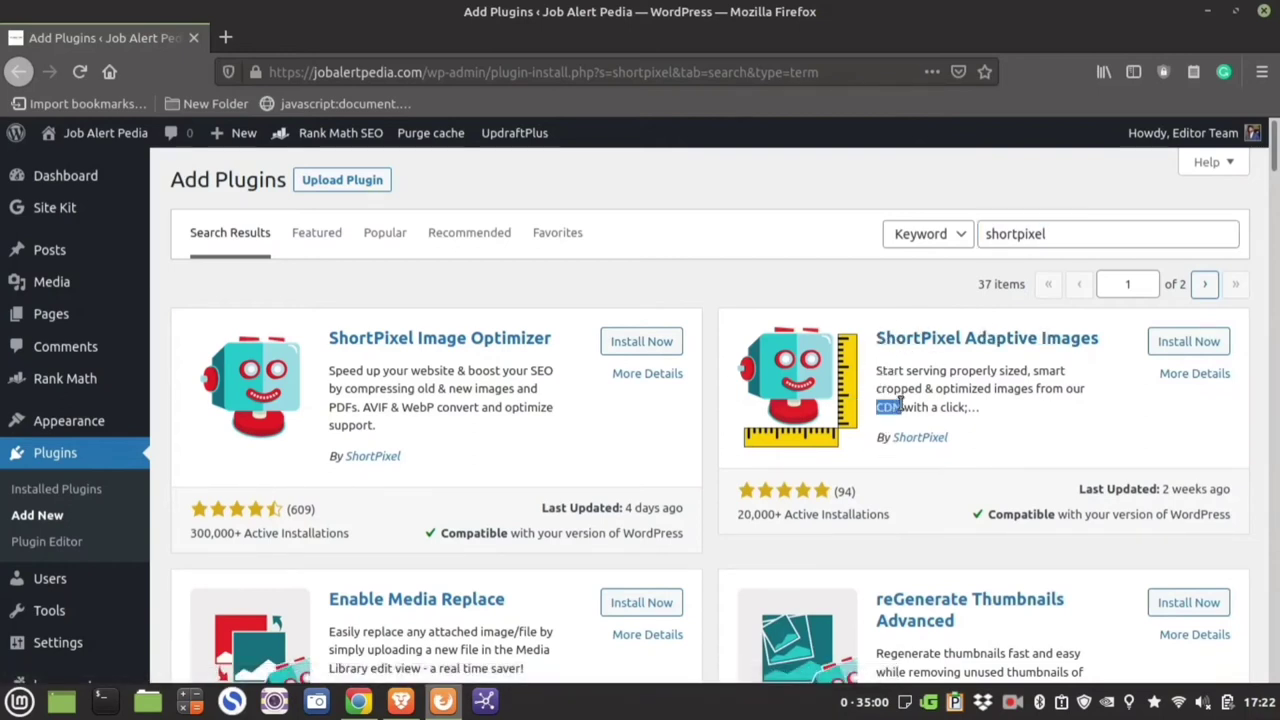
scroll(50, 390, "down", 3)
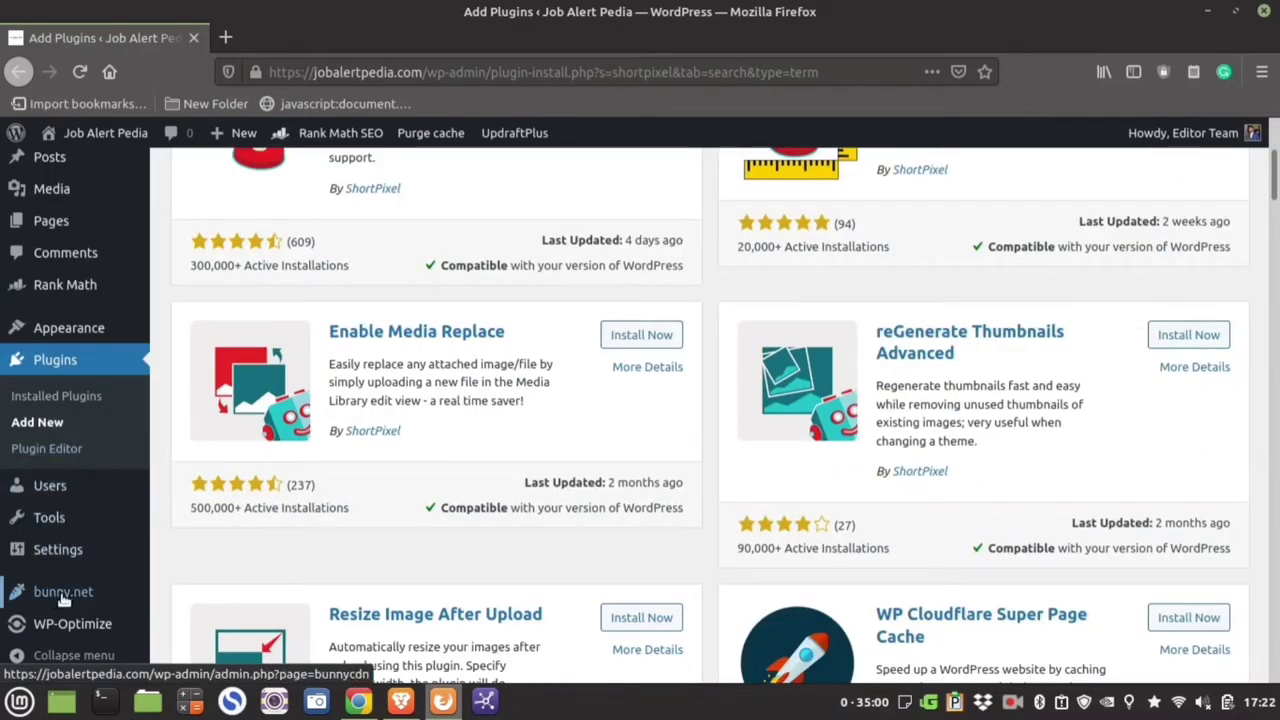
scroll(55, 594, "up", 3)
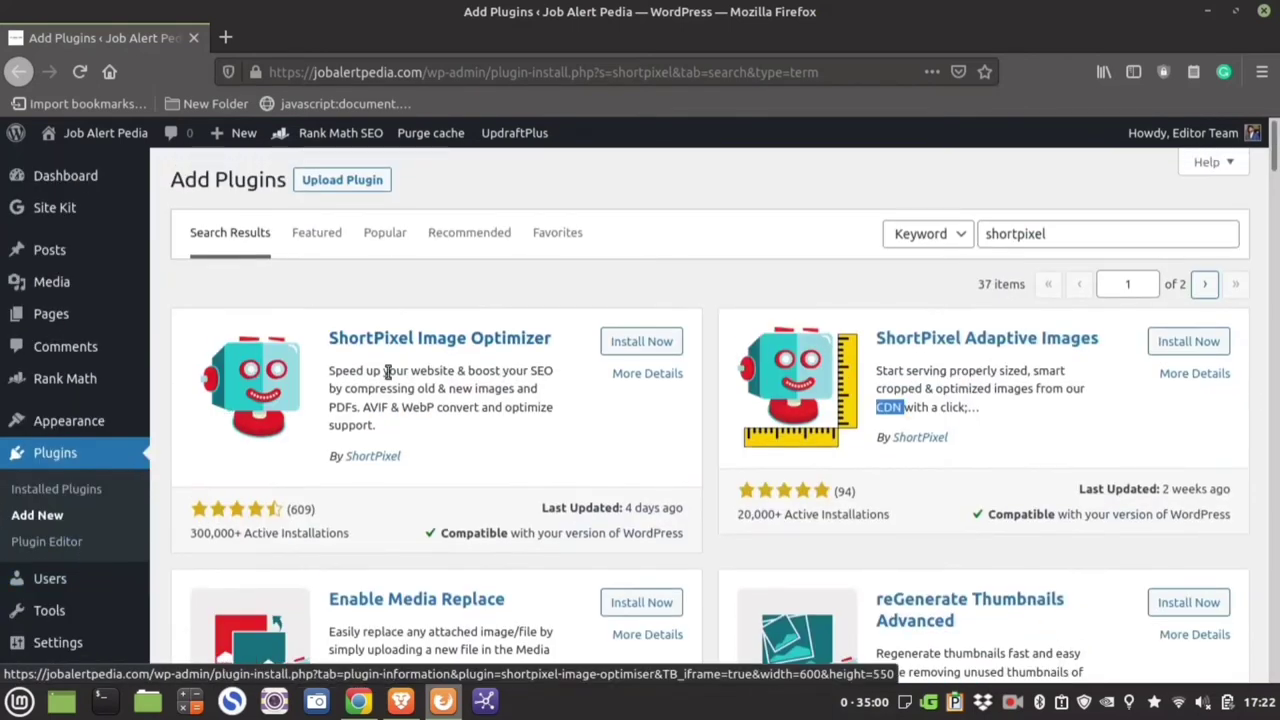
left_click(630, 342)
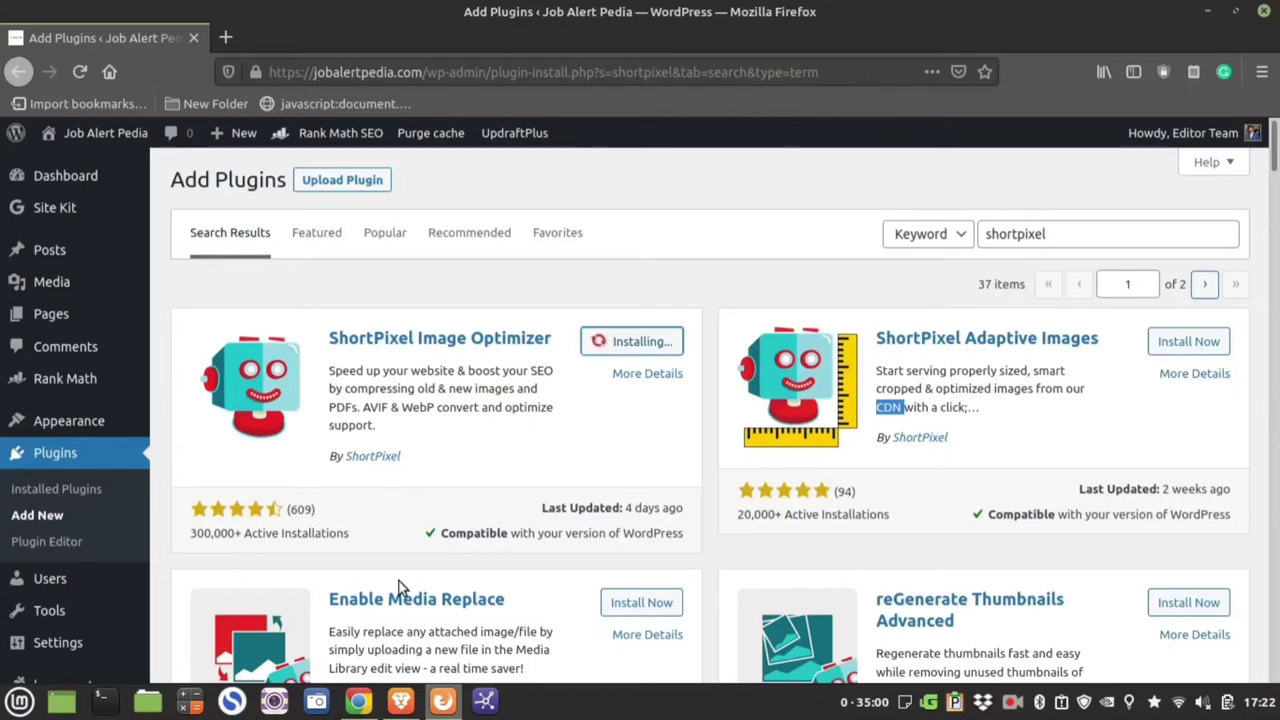
Select the new API key on the ShortPixel page, then return to WordPress.
left_click(400, 702)
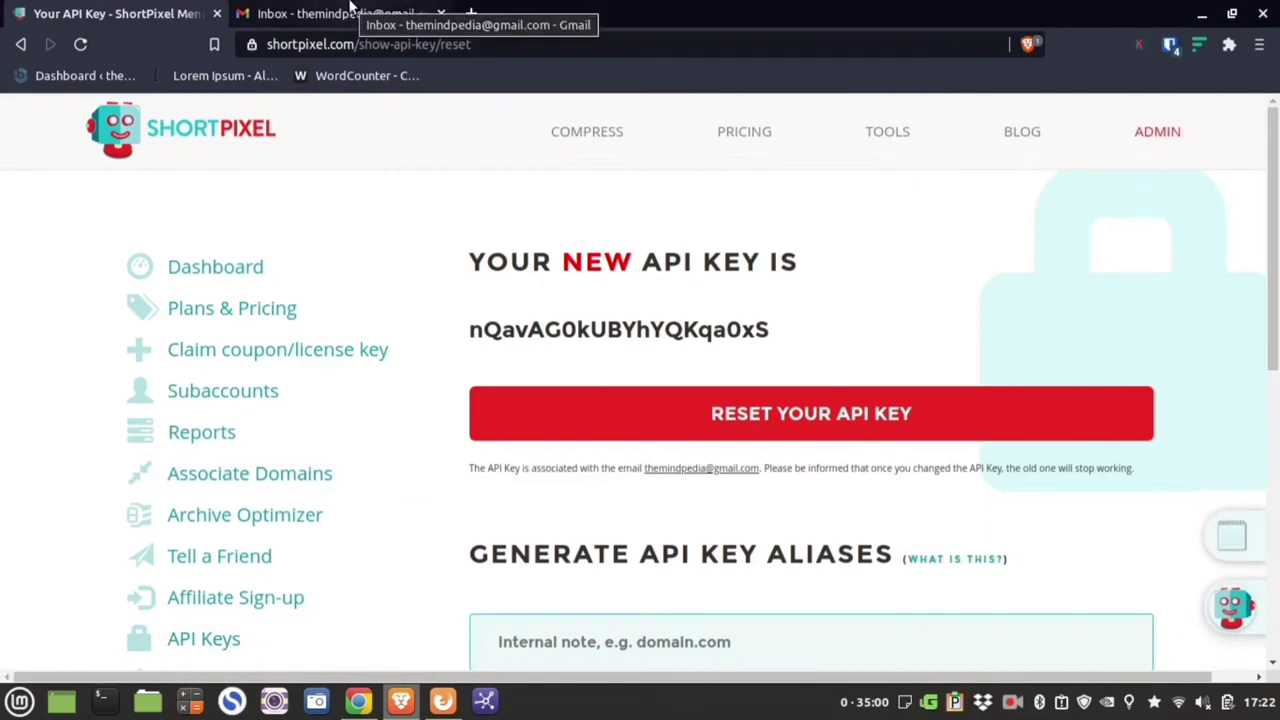
left_click_drag(472, 332, 778, 338)
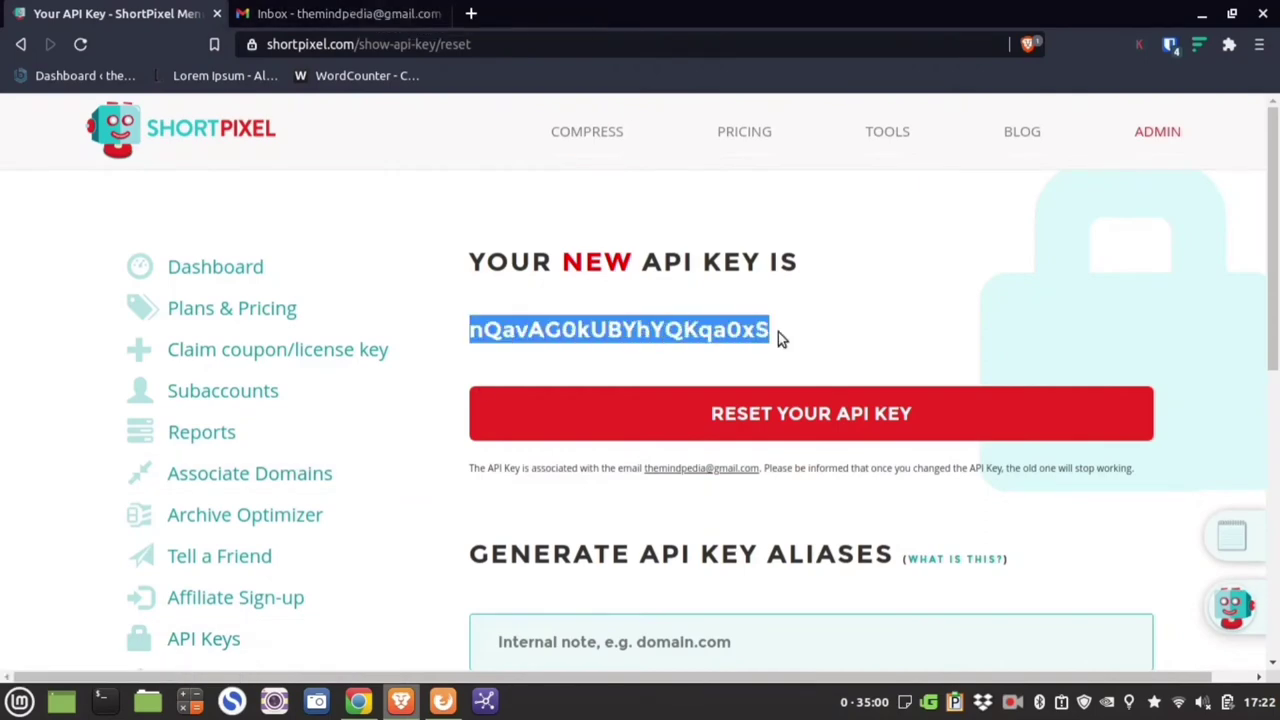
key("alt+Tab")
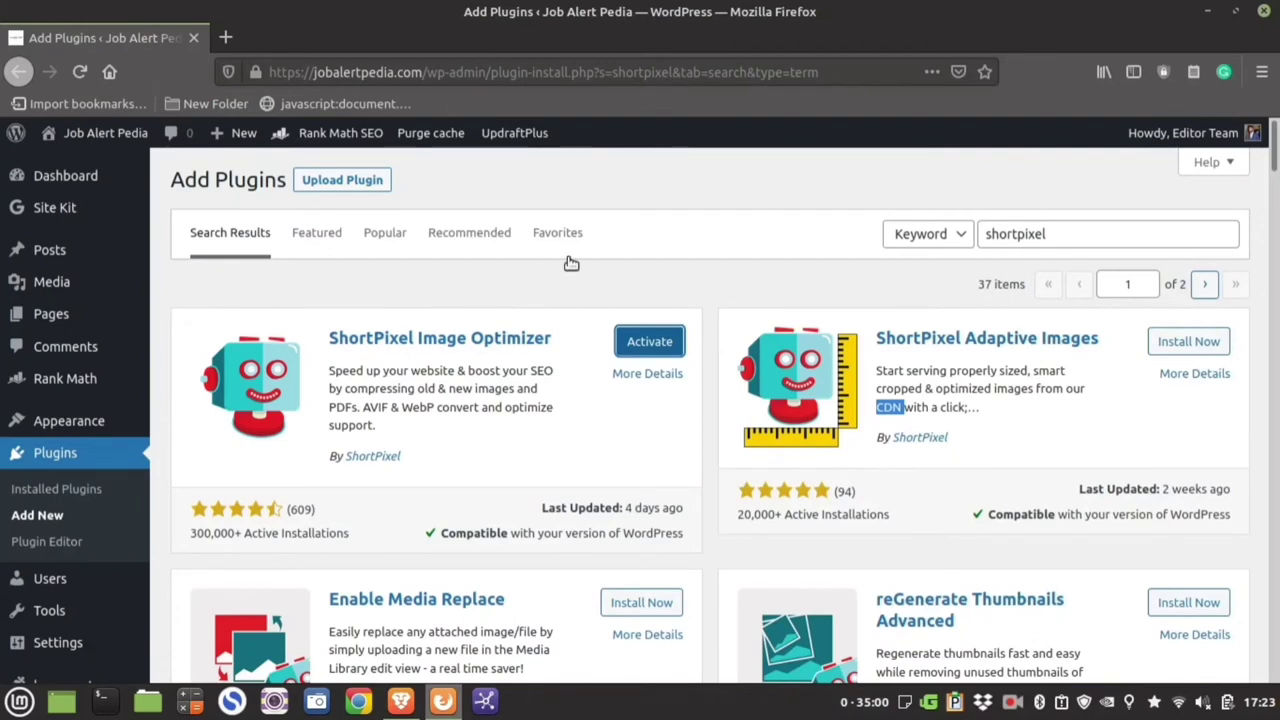
Activate ShortPixel Image Optimizer and review its API key request and validation form.
left_click(648, 342)
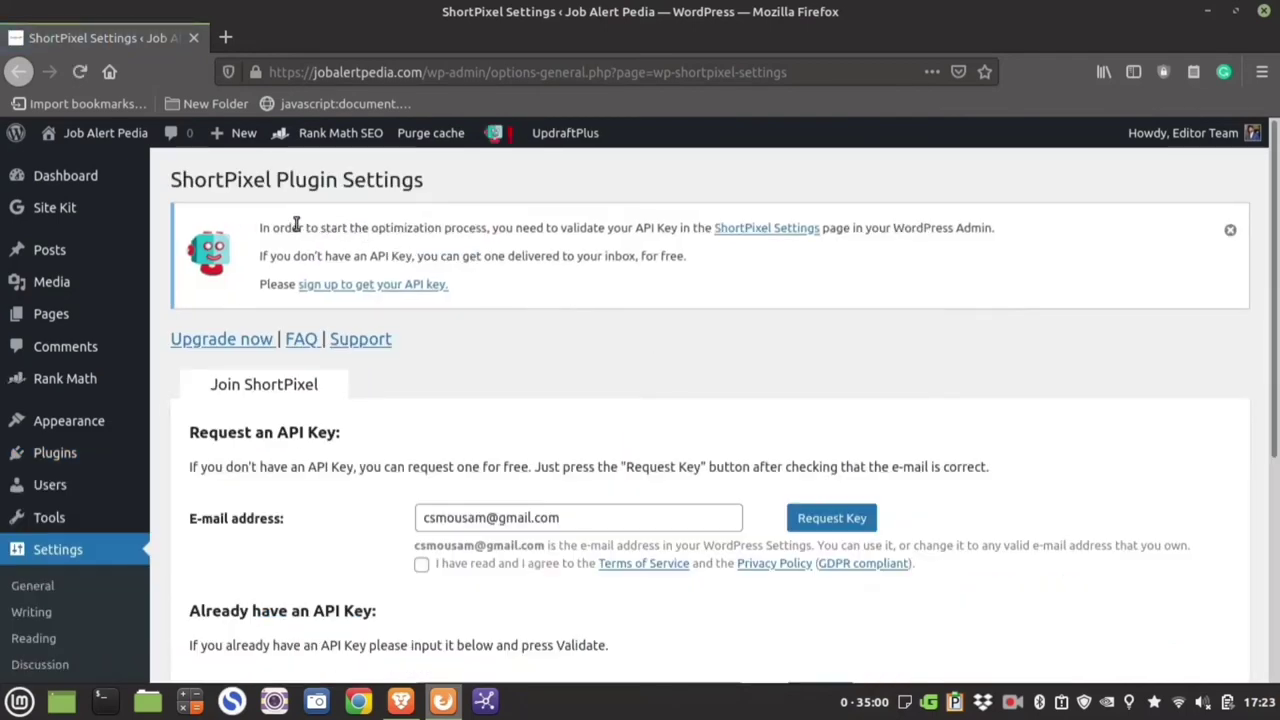
left_click_drag(262, 228, 805, 230)
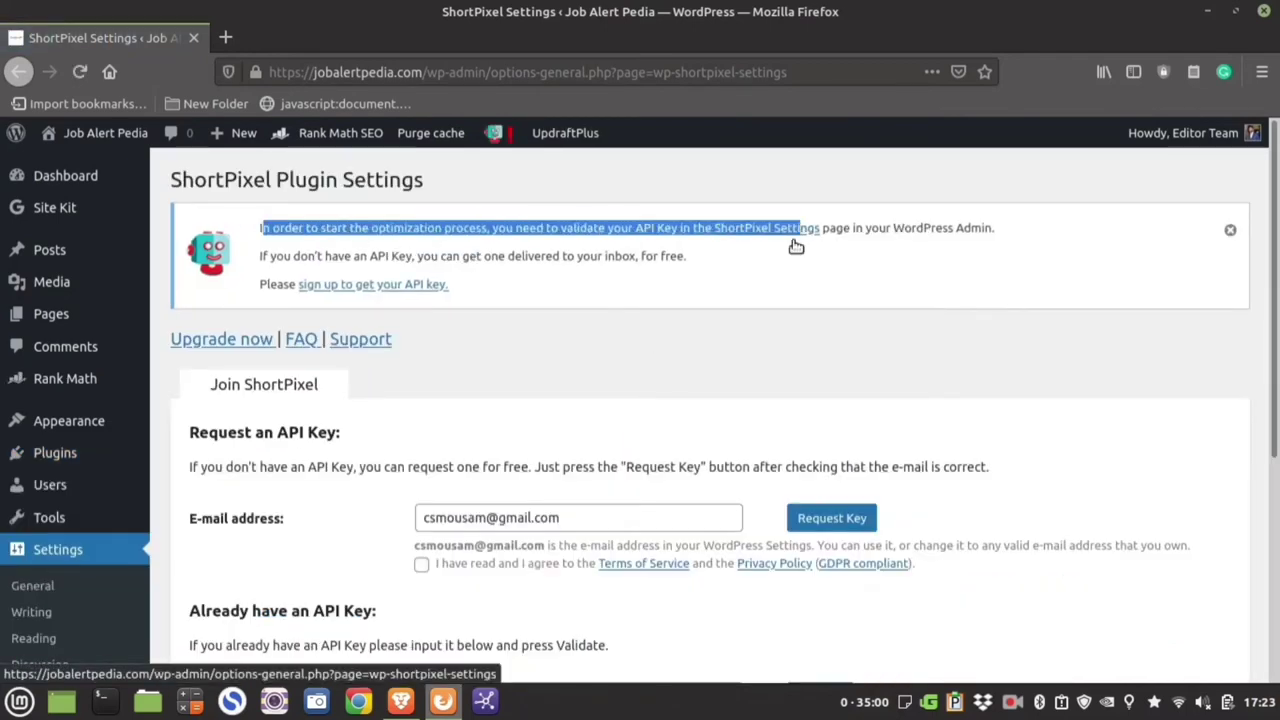
scroll(603, 422, "down", 1)
left_click(480, 464)
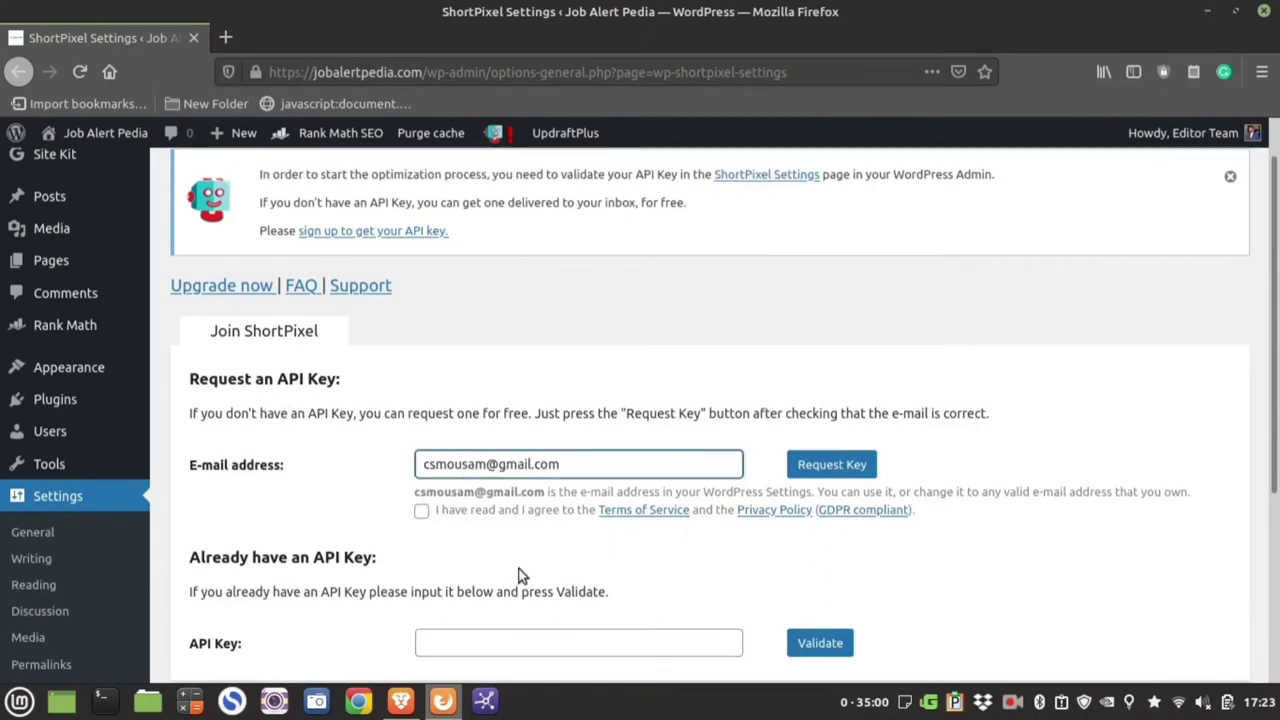
left_click(400, 700)
Check the signed-in Gmail address, then copy the API key from the ShortPixel page.
left_click(380, 13)
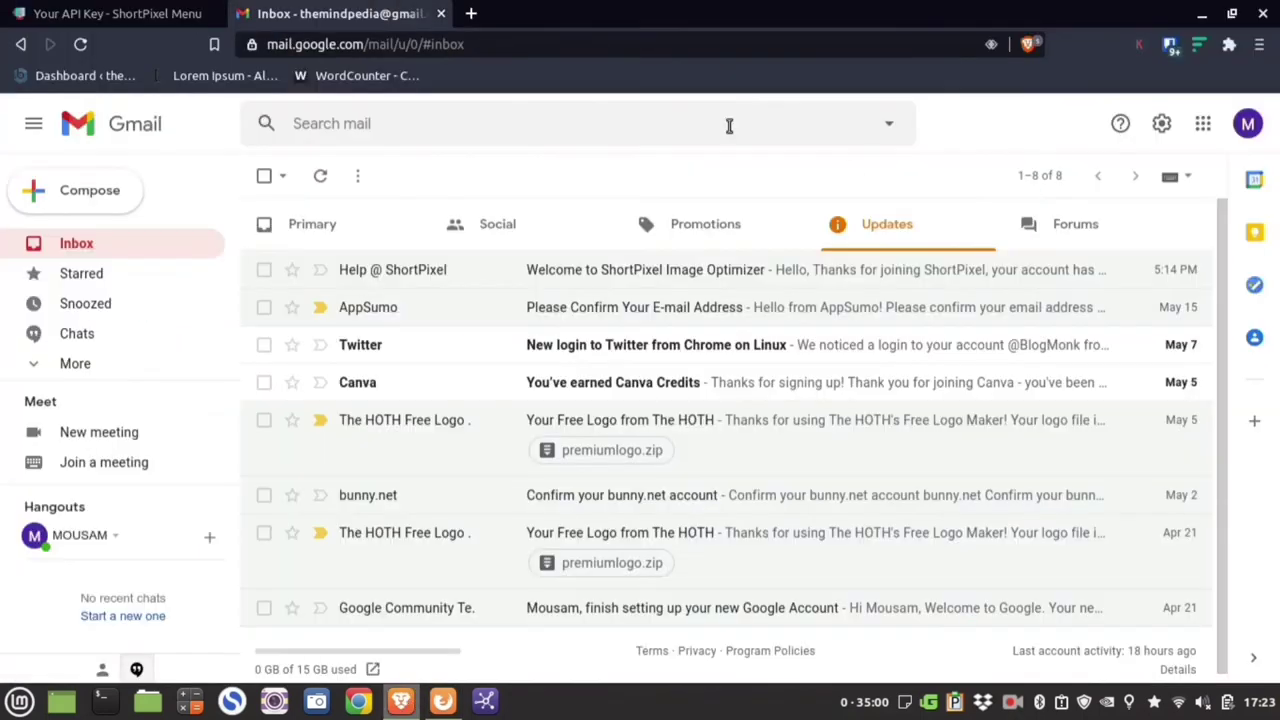
left_click(1248, 123)
triple_click(1058, 300)
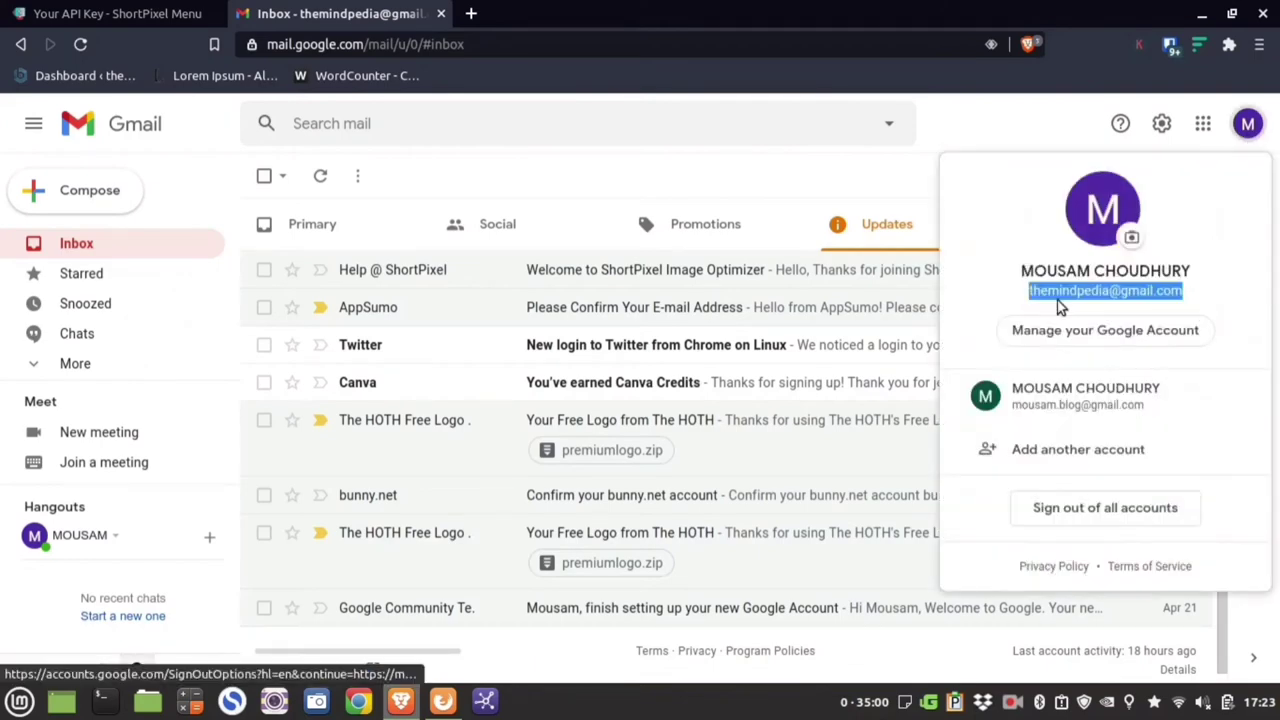
left_click(137, 13)
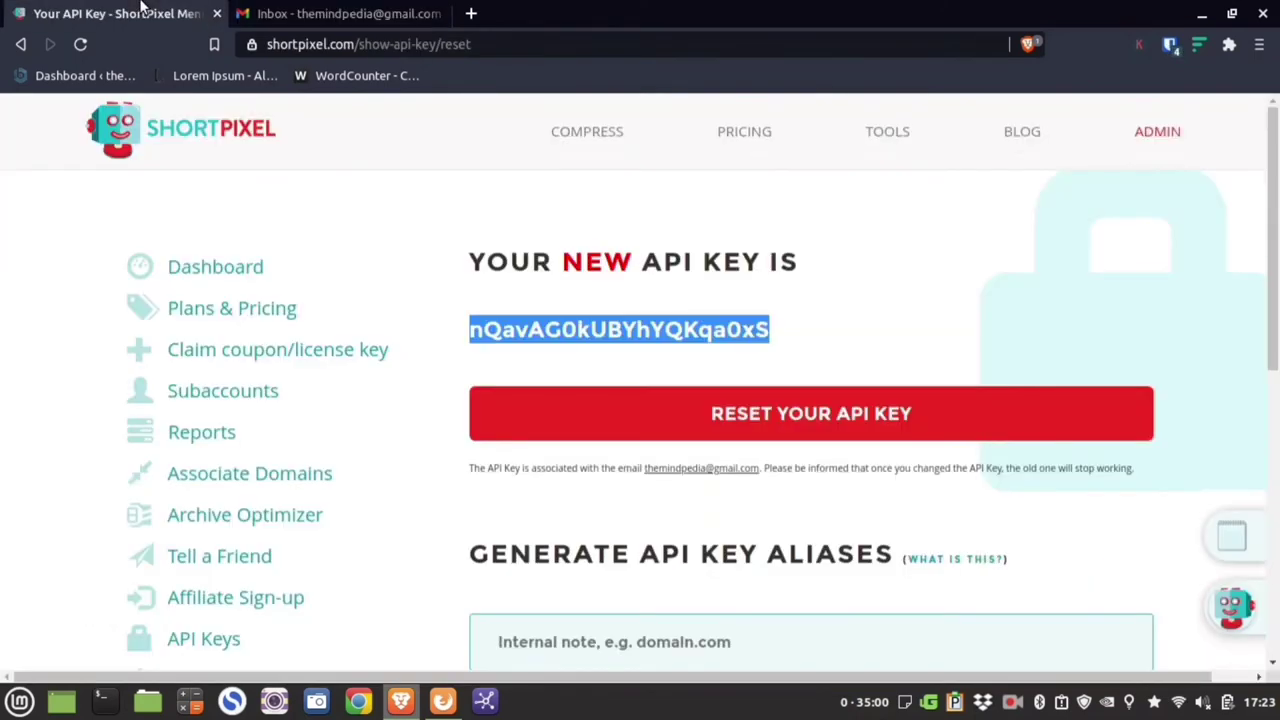
right_click(522, 332)
left_click(538, 342)
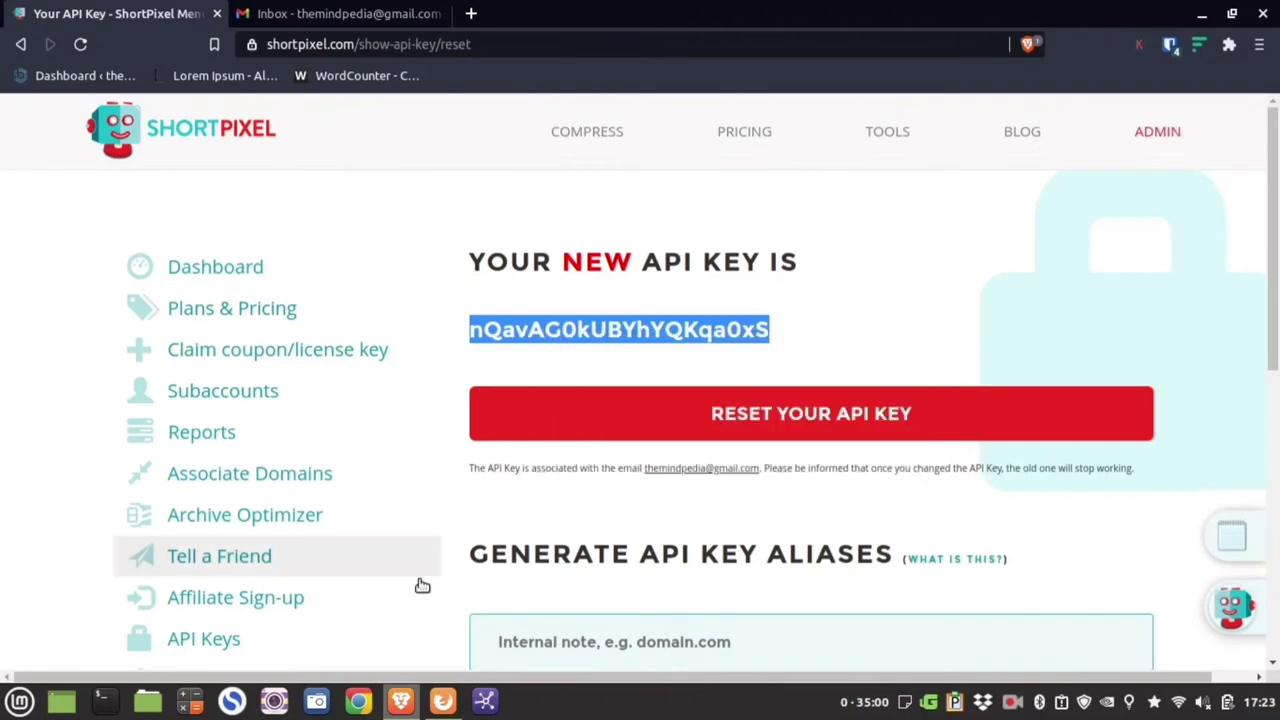
Paste the copied key into ShortPixel's API Key field in WordPress and validate it.
left_click(440, 702)
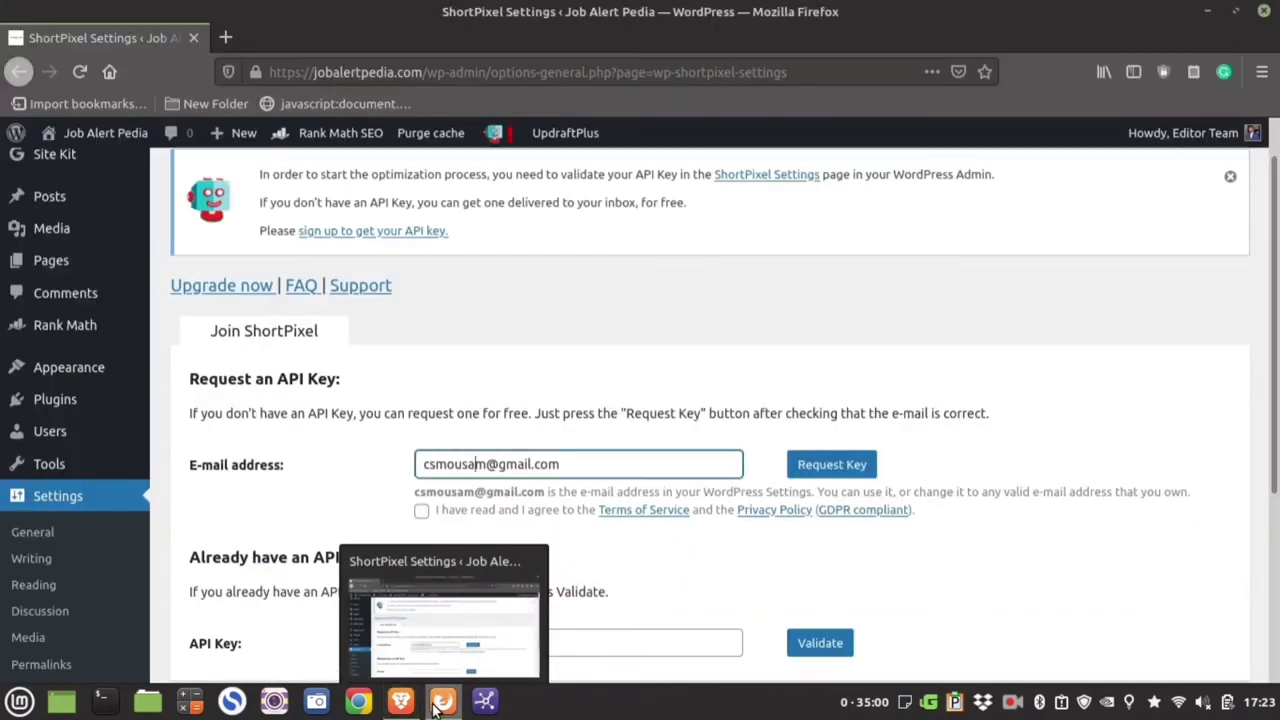
scroll(390, 566, "down", 3)
left_click(451, 478)
right_click(451, 478)
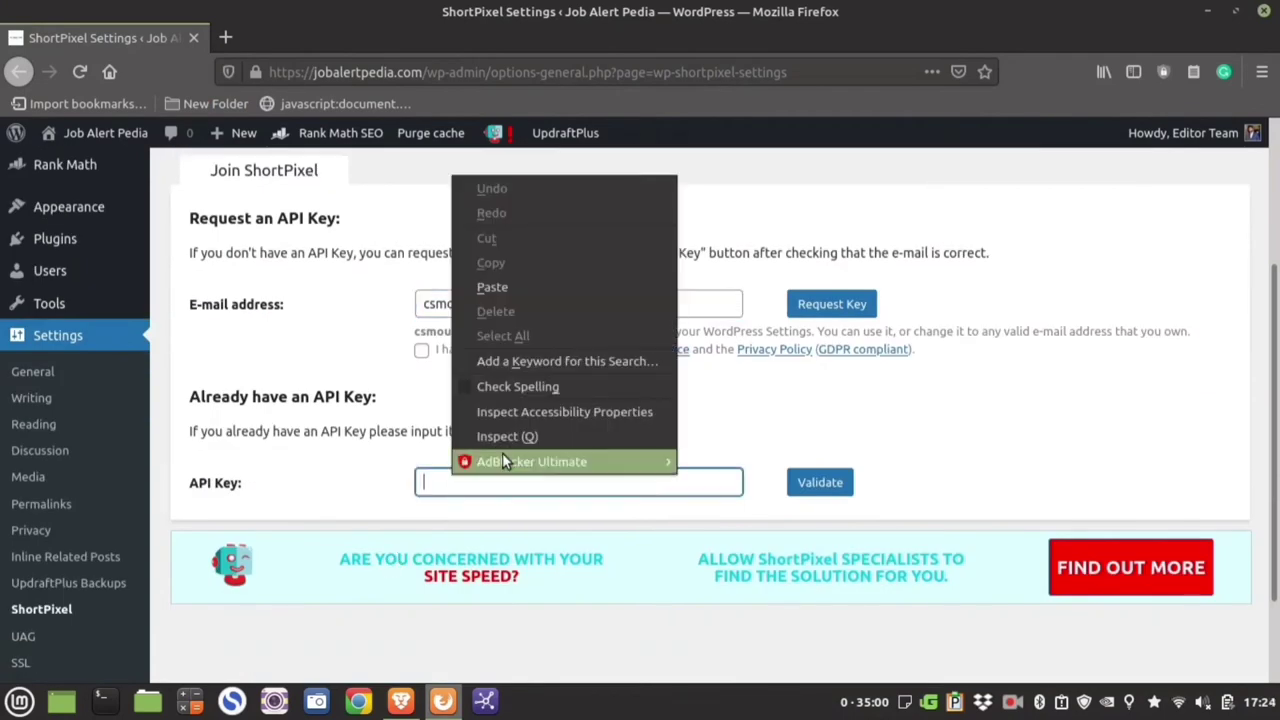
left_click(524, 291)
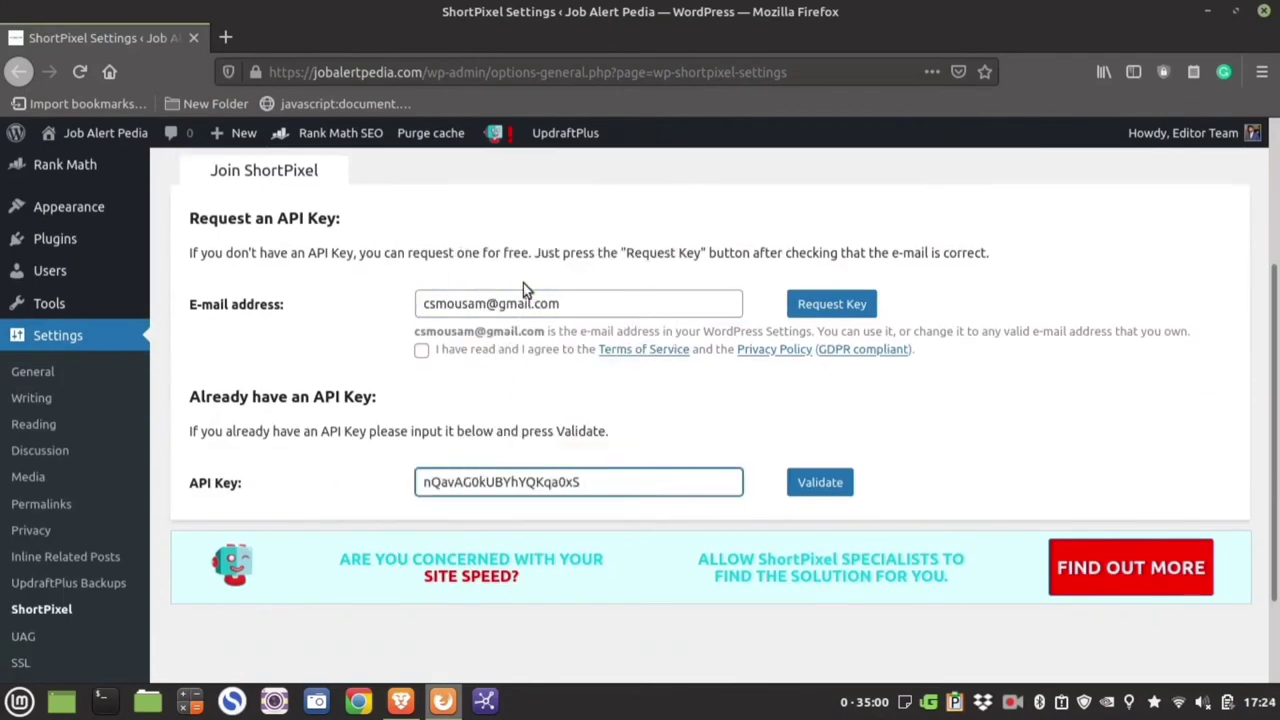
left_click(832, 484)
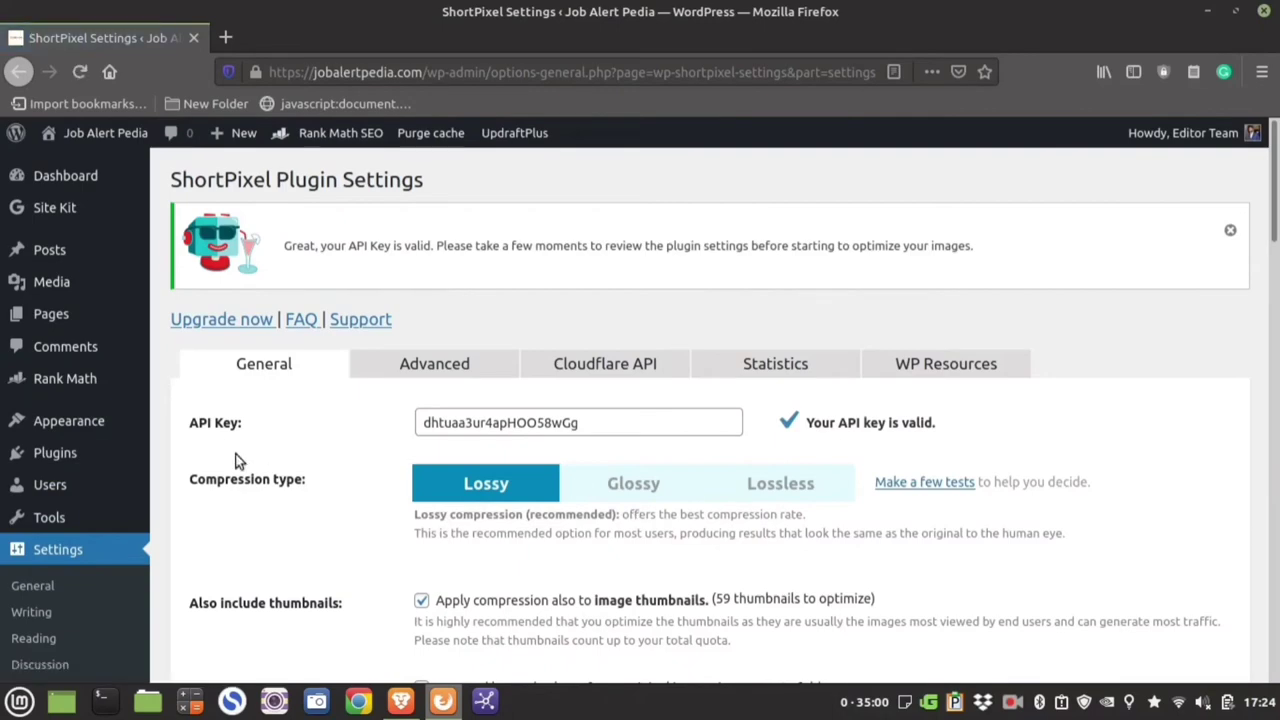
scroll(664, 473, "down", 2)
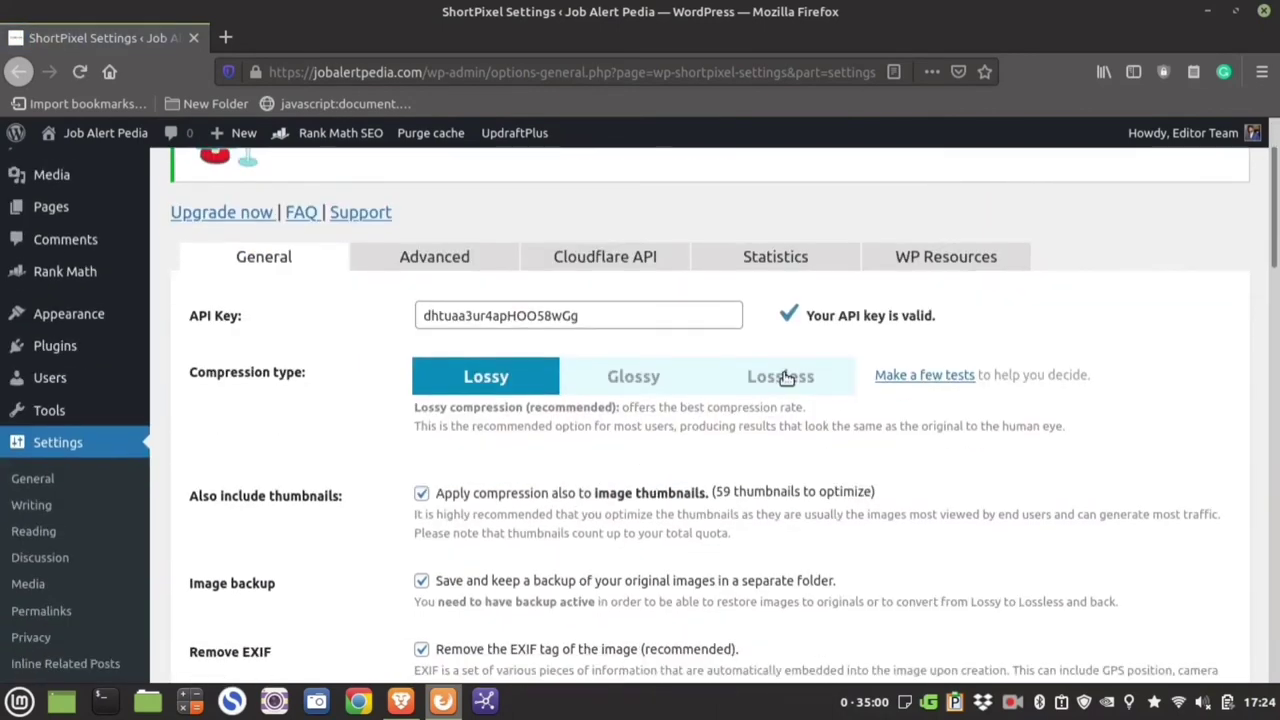
left_click(786, 377)
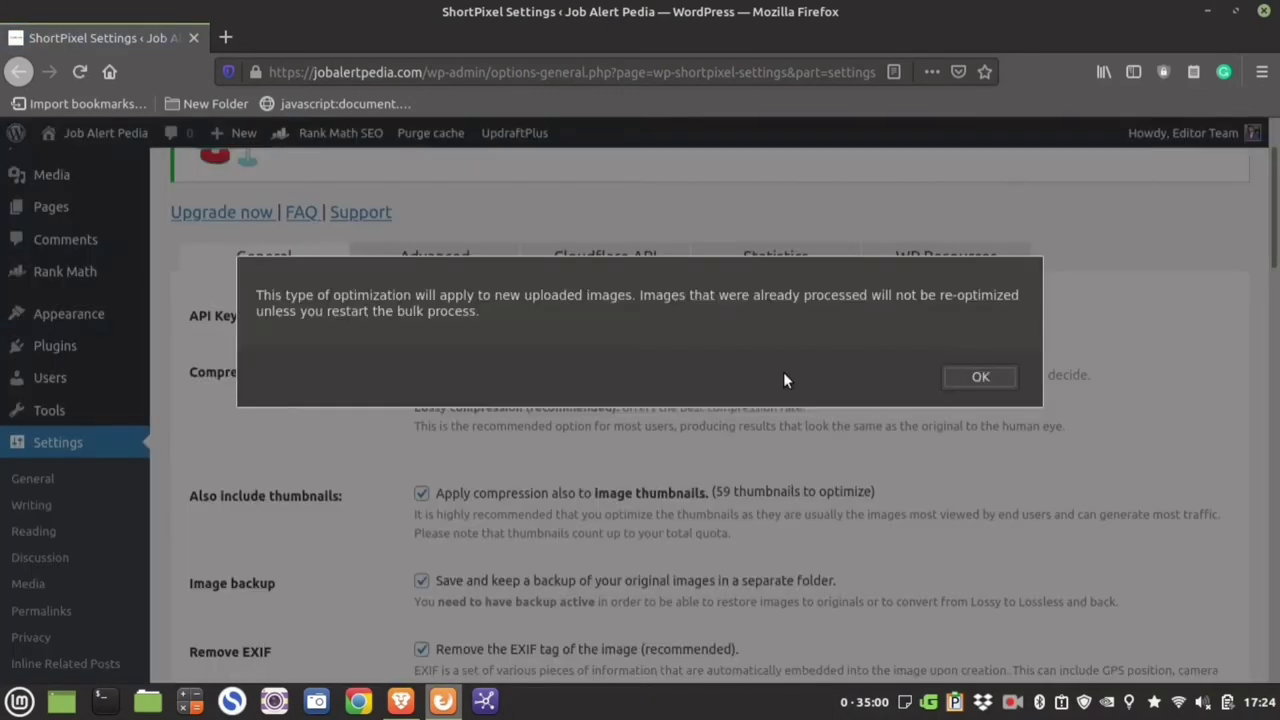
left_click(980, 377)
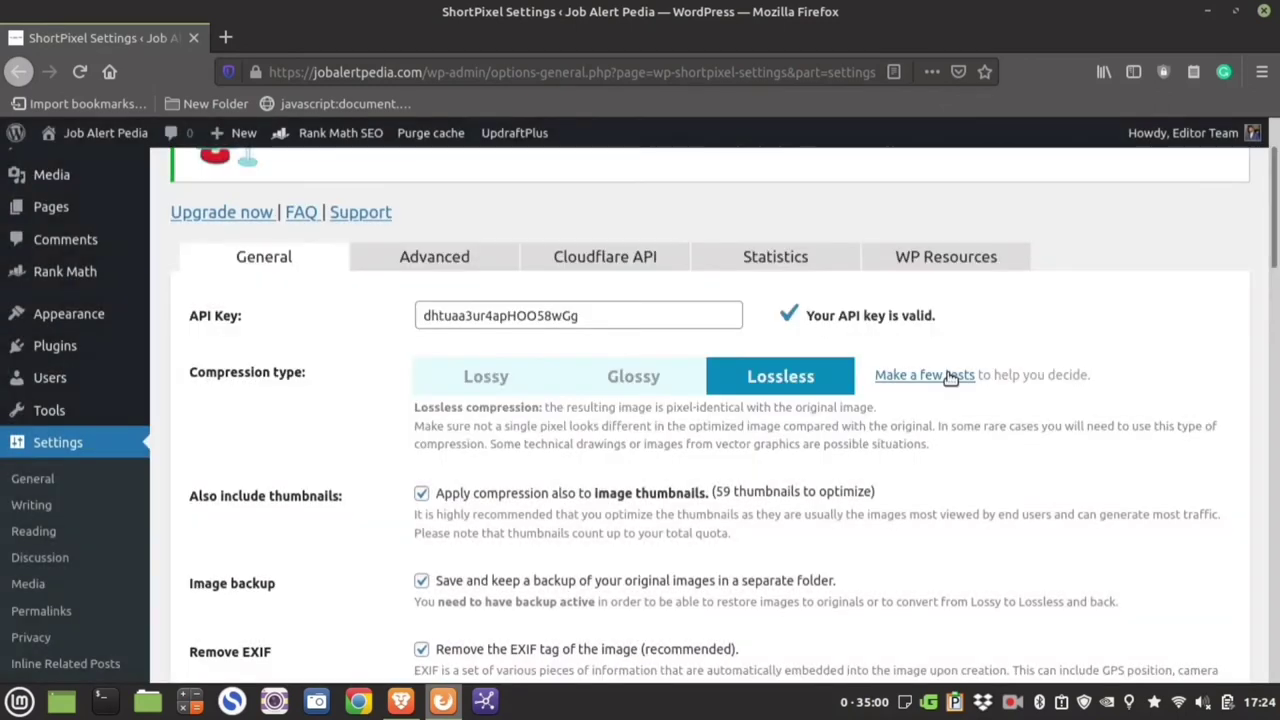
left_click(667, 386)
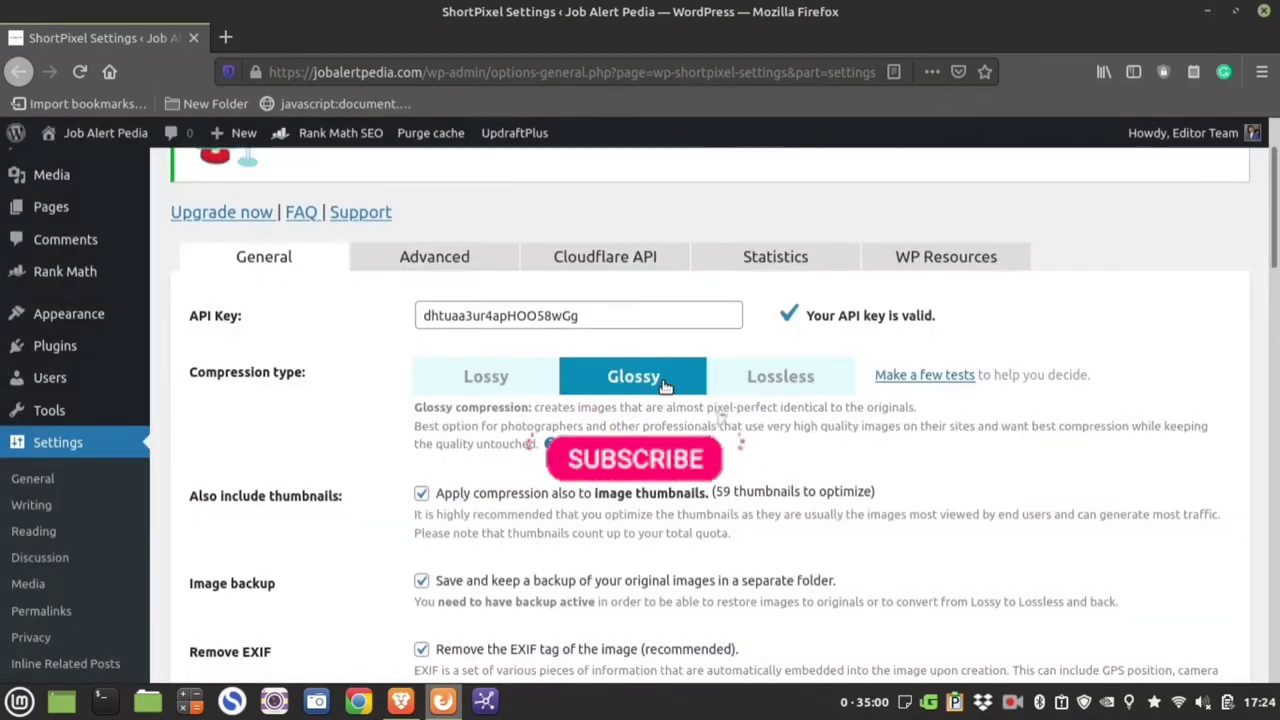
left_click(515, 388)
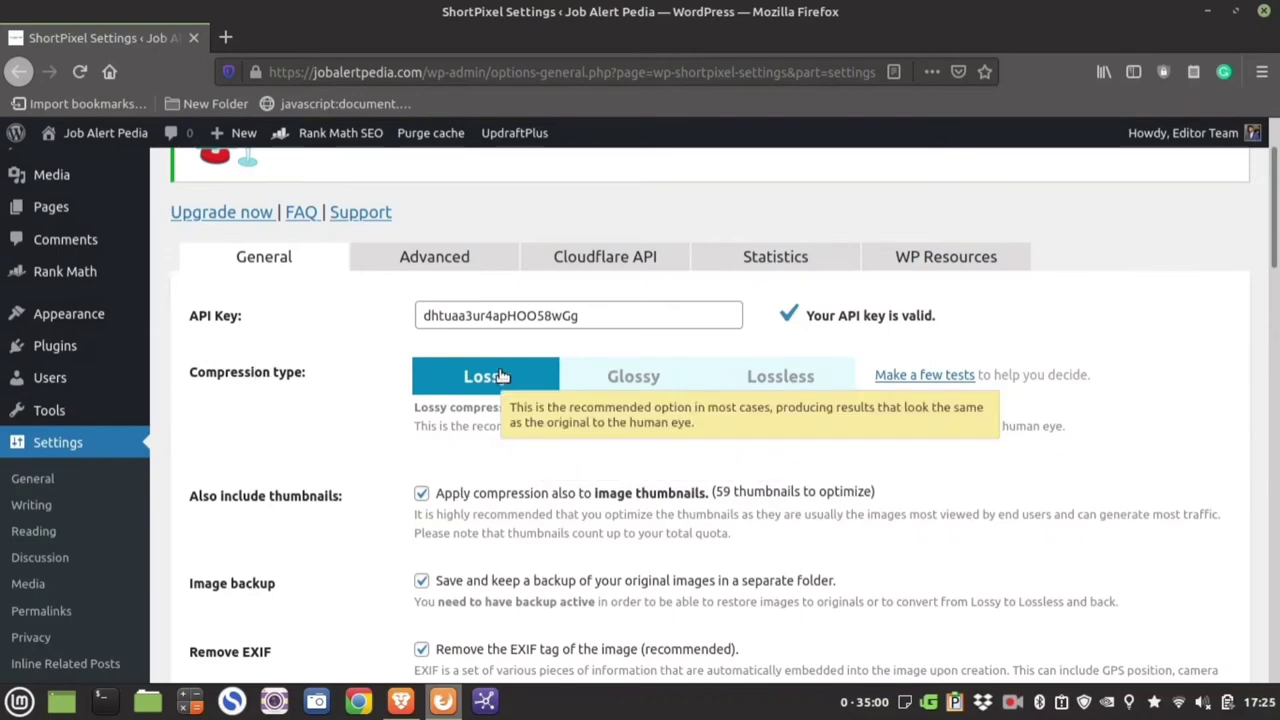
scroll(286, 417, "down", 4)
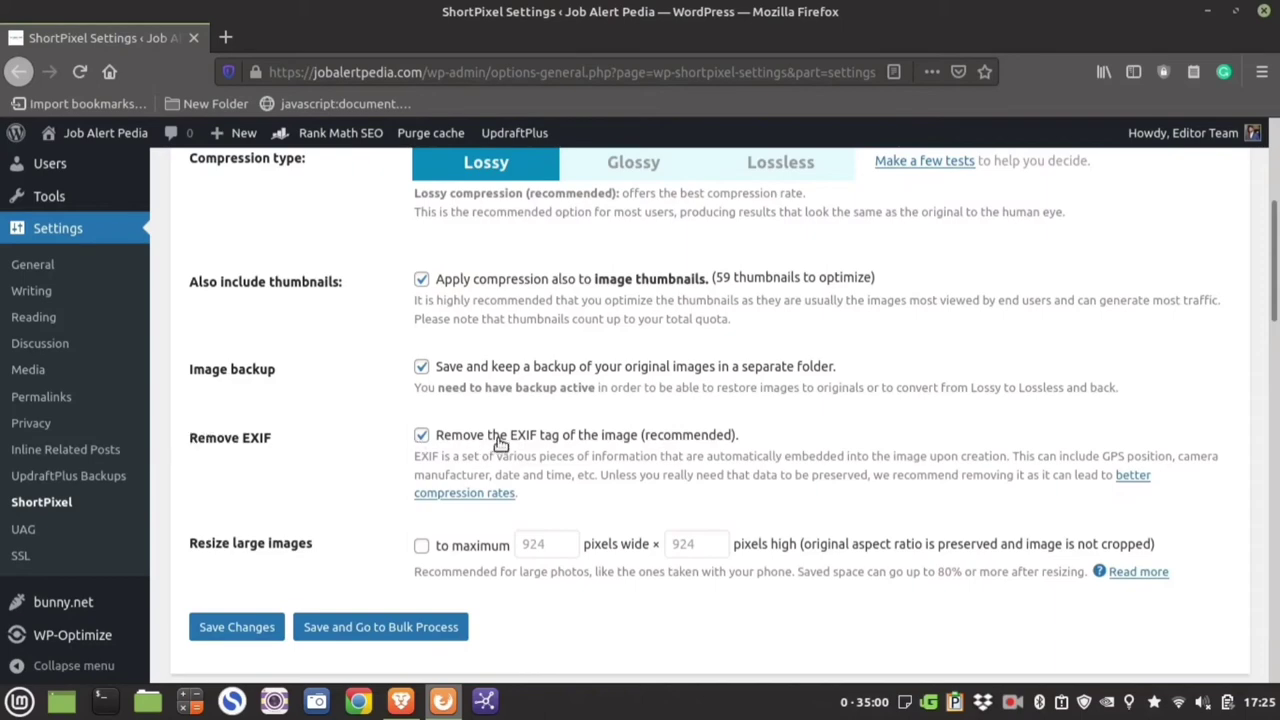
scroll(378, 435, "up", 5)
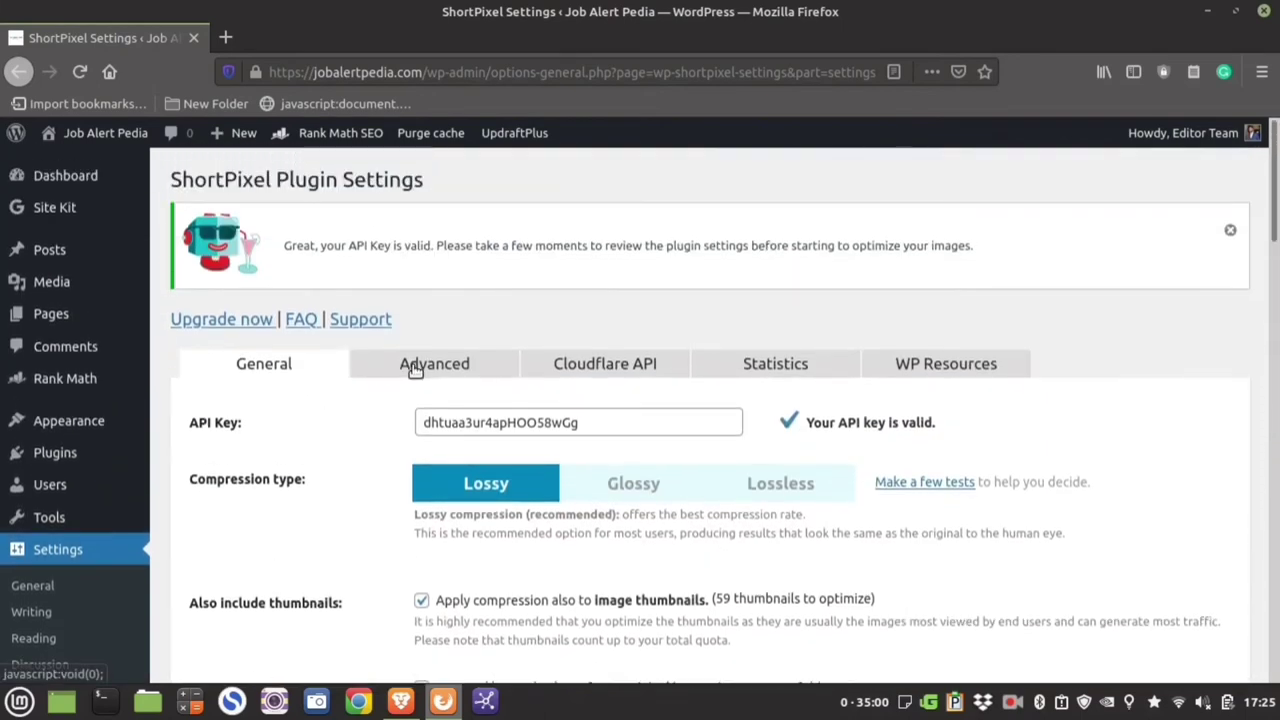
On the Advanced tab, keep PNG-to-JPEG conversion off and enable WebP versions of images.
left_click(415, 367)
scroll(332, 443, "down", 3)
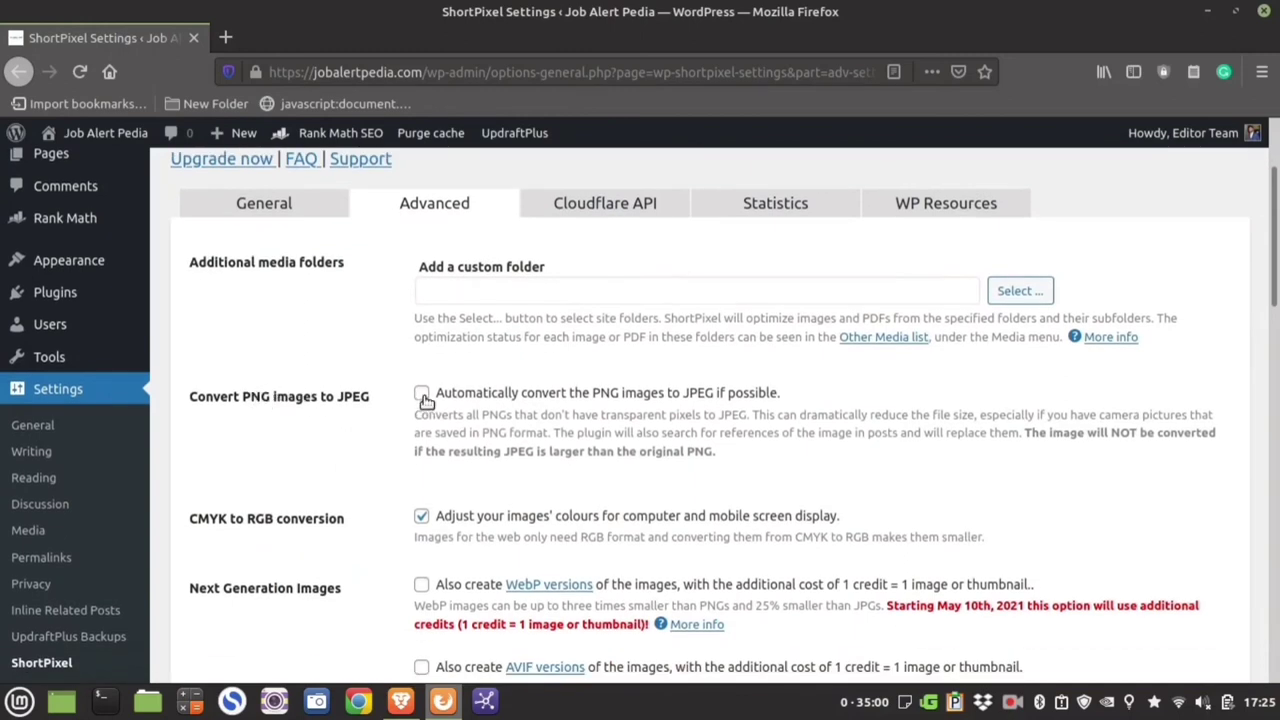
left_click(421, 396)
left_click(421, 395)
scroll(227, 483, "down", 2)
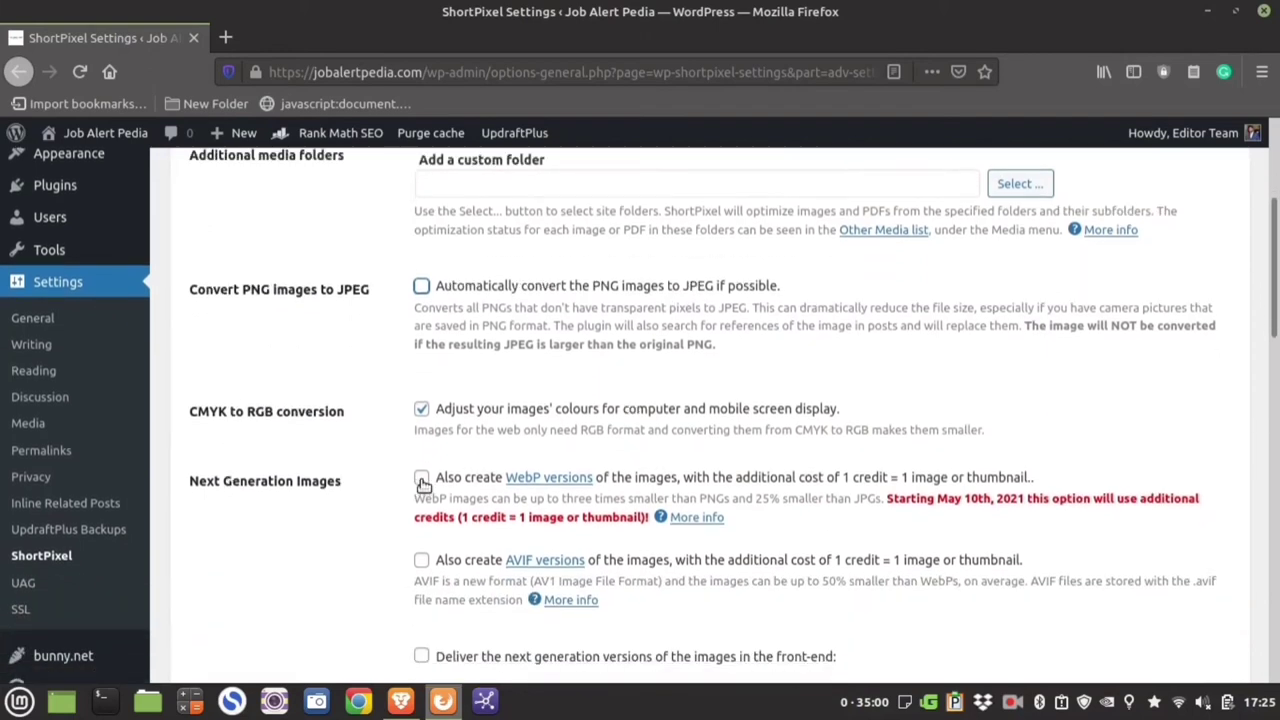
left_click(421, 479)
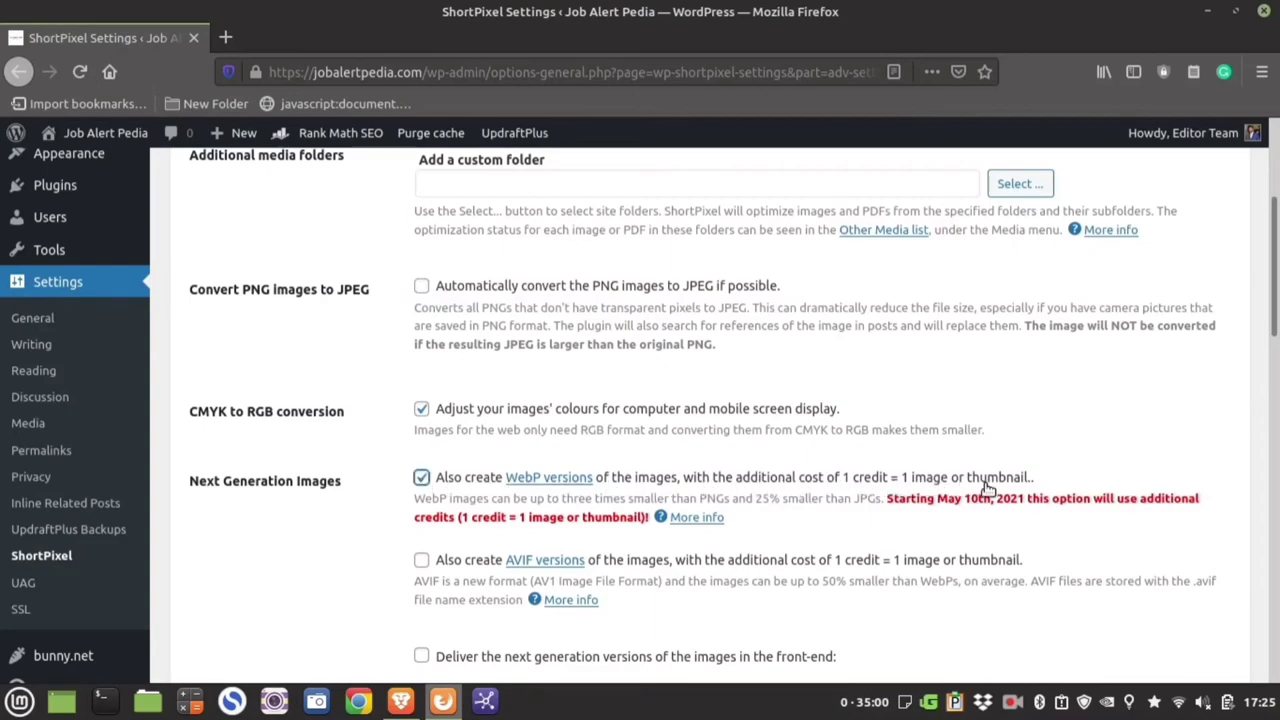
scroll(985, 487, "down", 2)
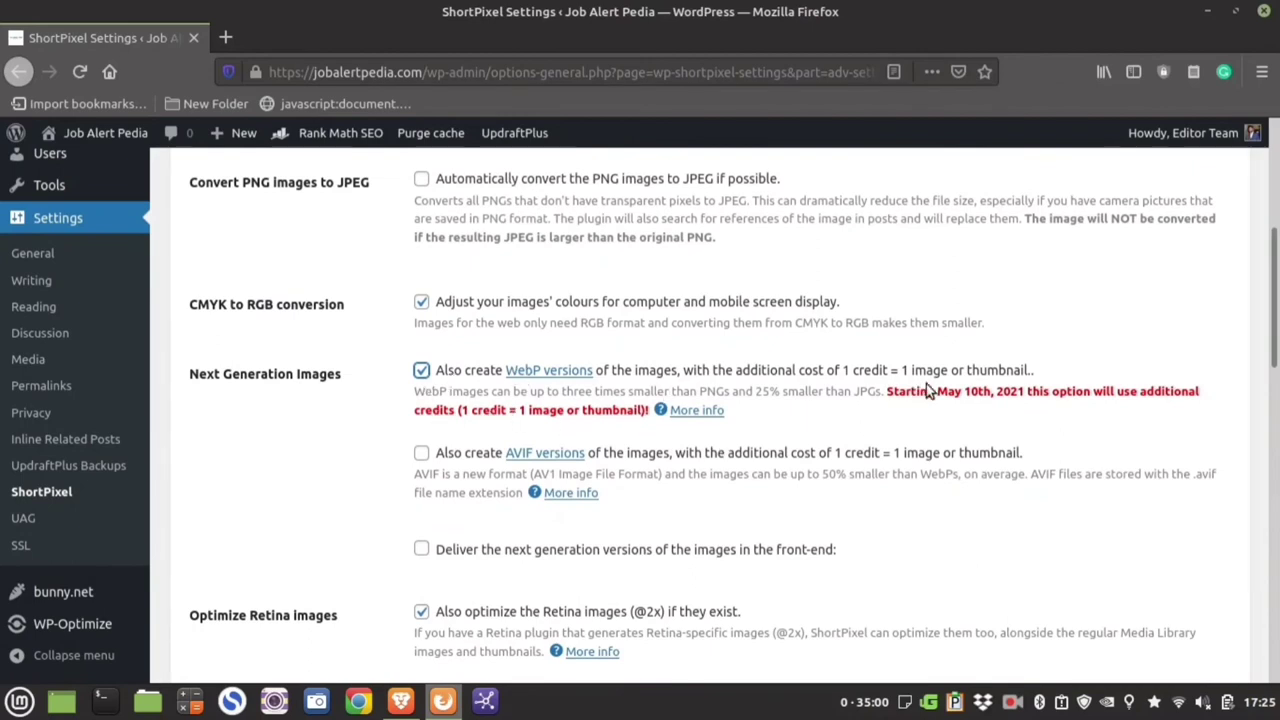
scroll(1008, 372, "down", 1)
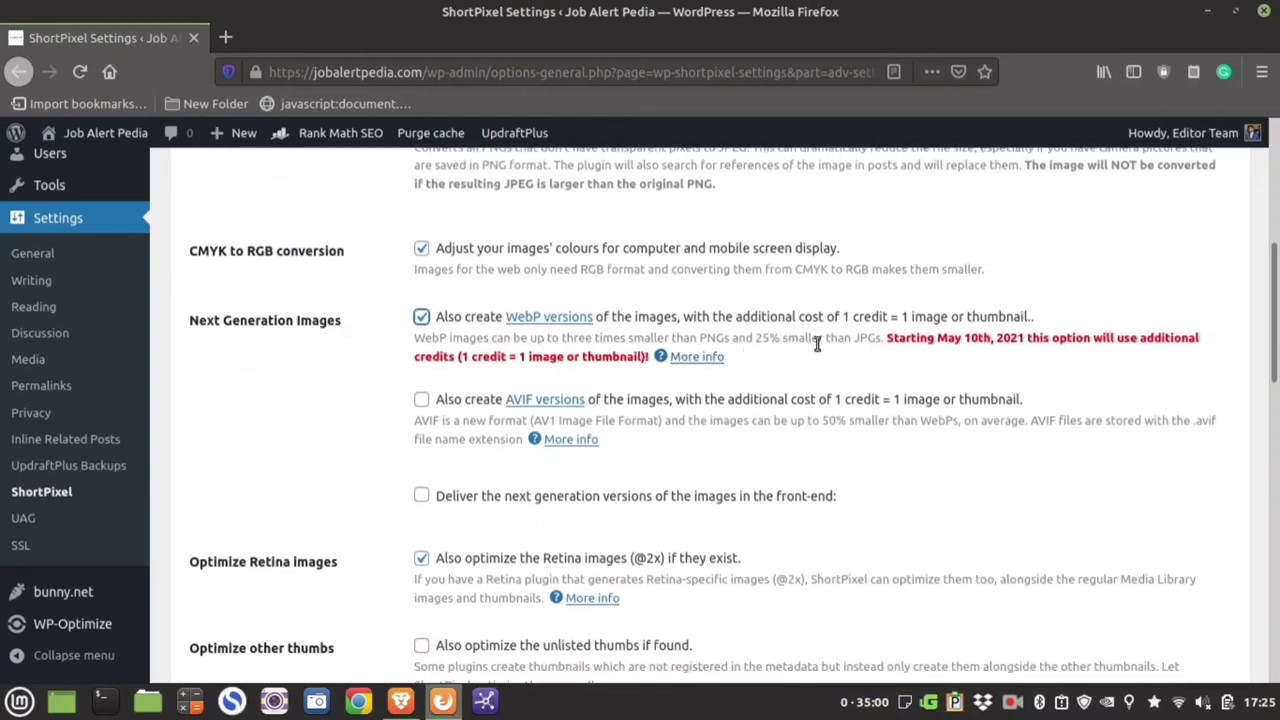
scroll(1122, 337, "down", 1)
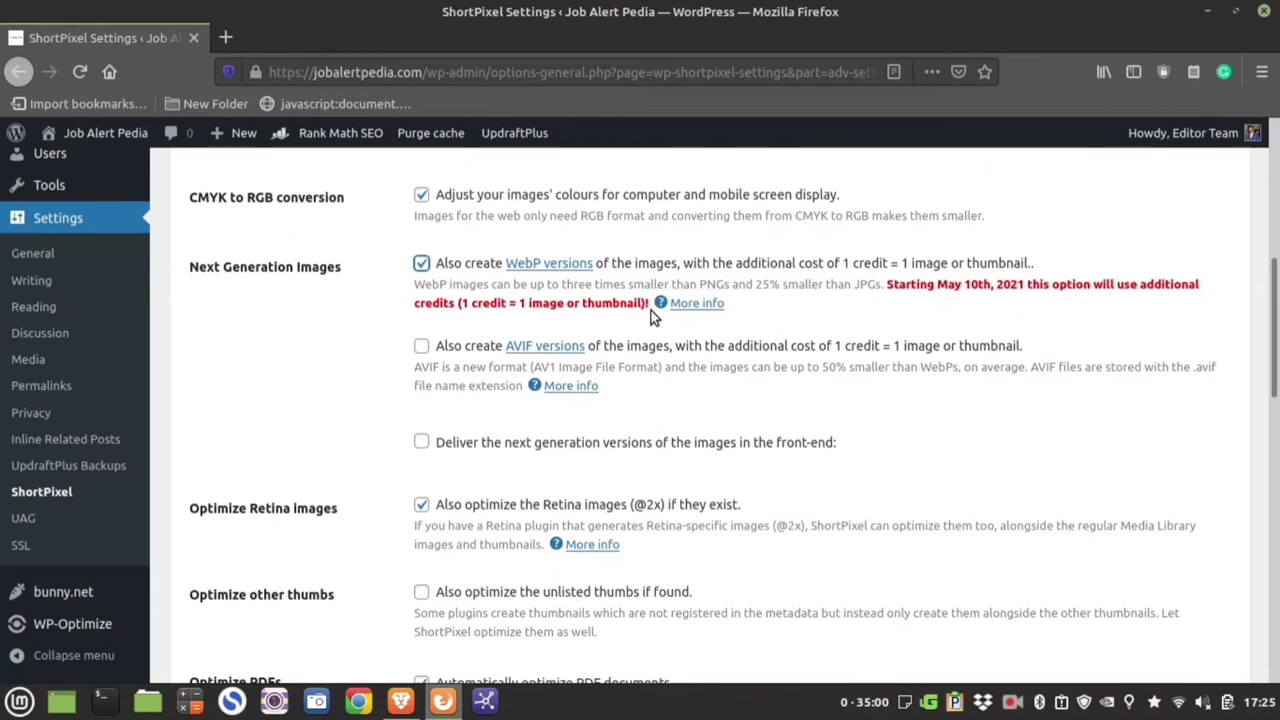
scroll(655, 316, "down", 1)
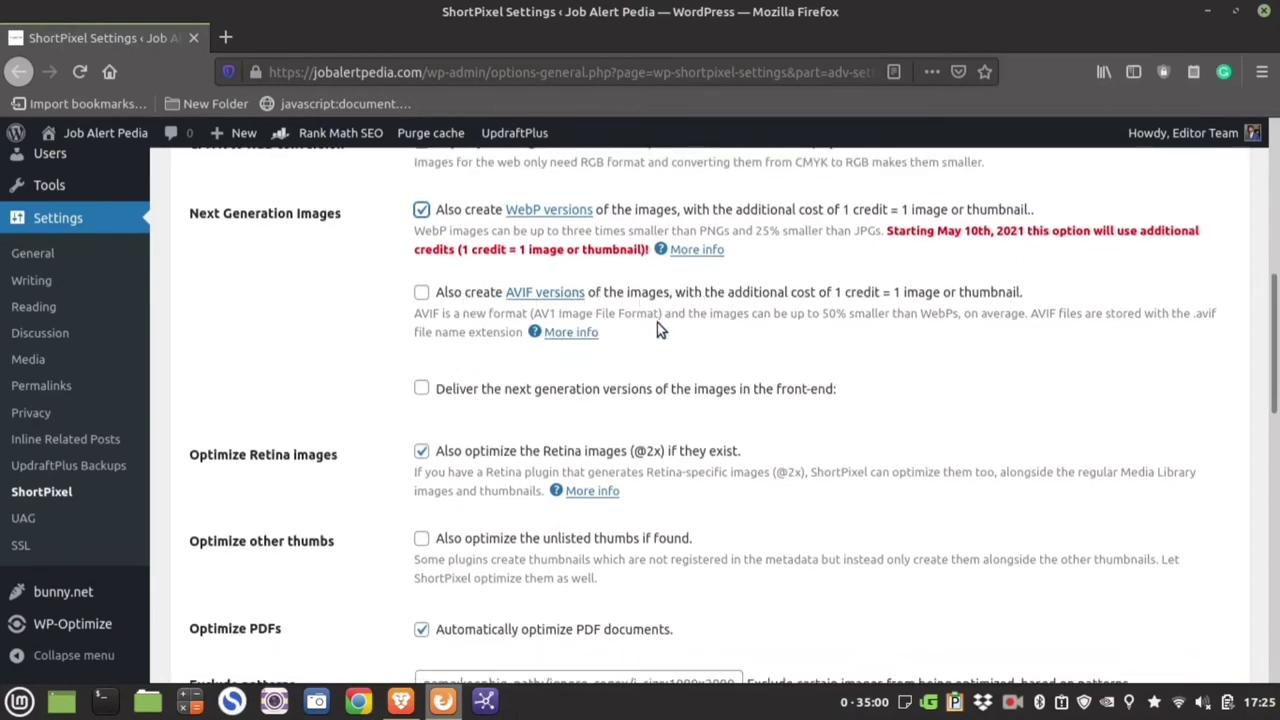
Enable next-gen image delivery and try the .htaccess and PICTURE tag methods, cancelling the PICTURE warning.
left_click(425, 391)
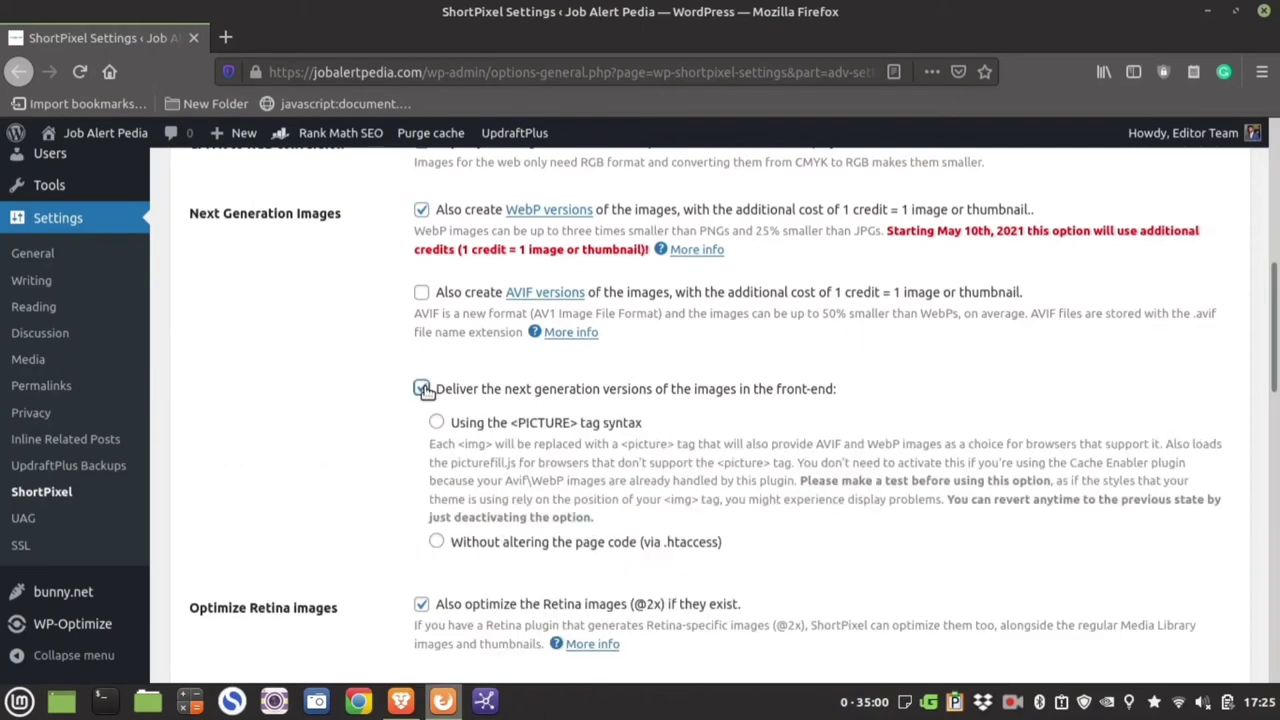
scroll(424, 395, "down", 2)
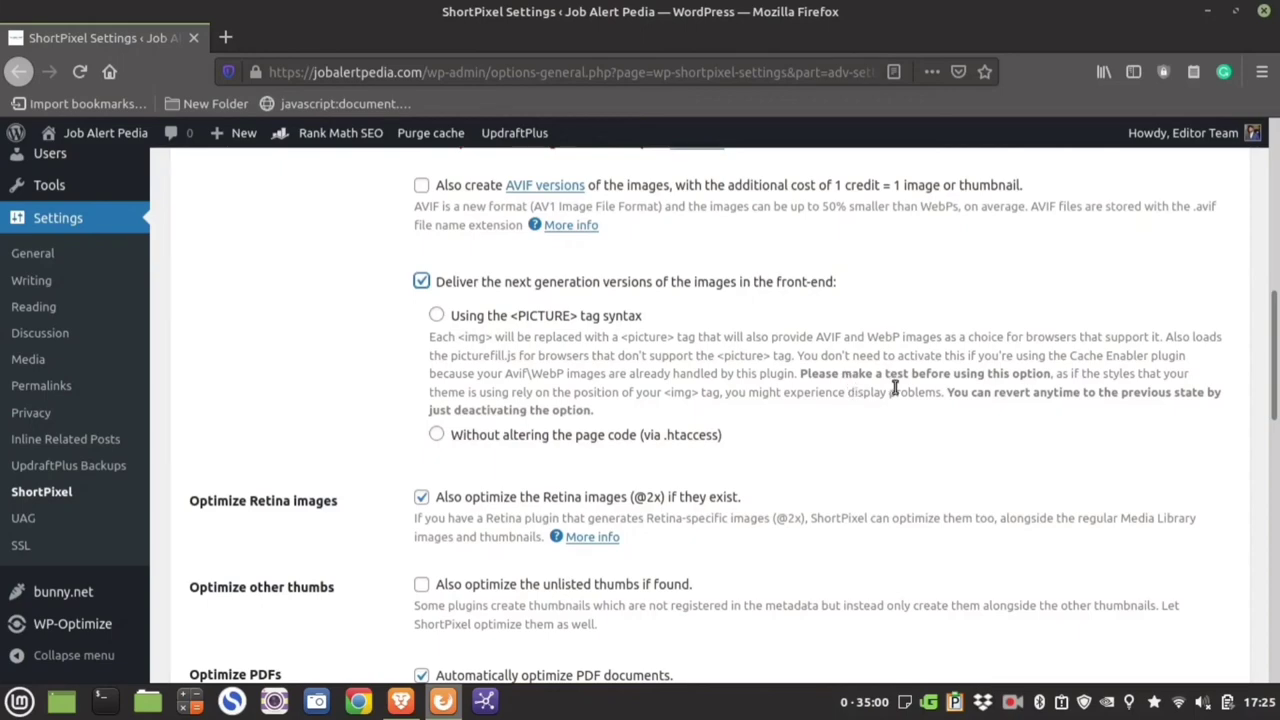
scroll(895, 390, "down", 1)
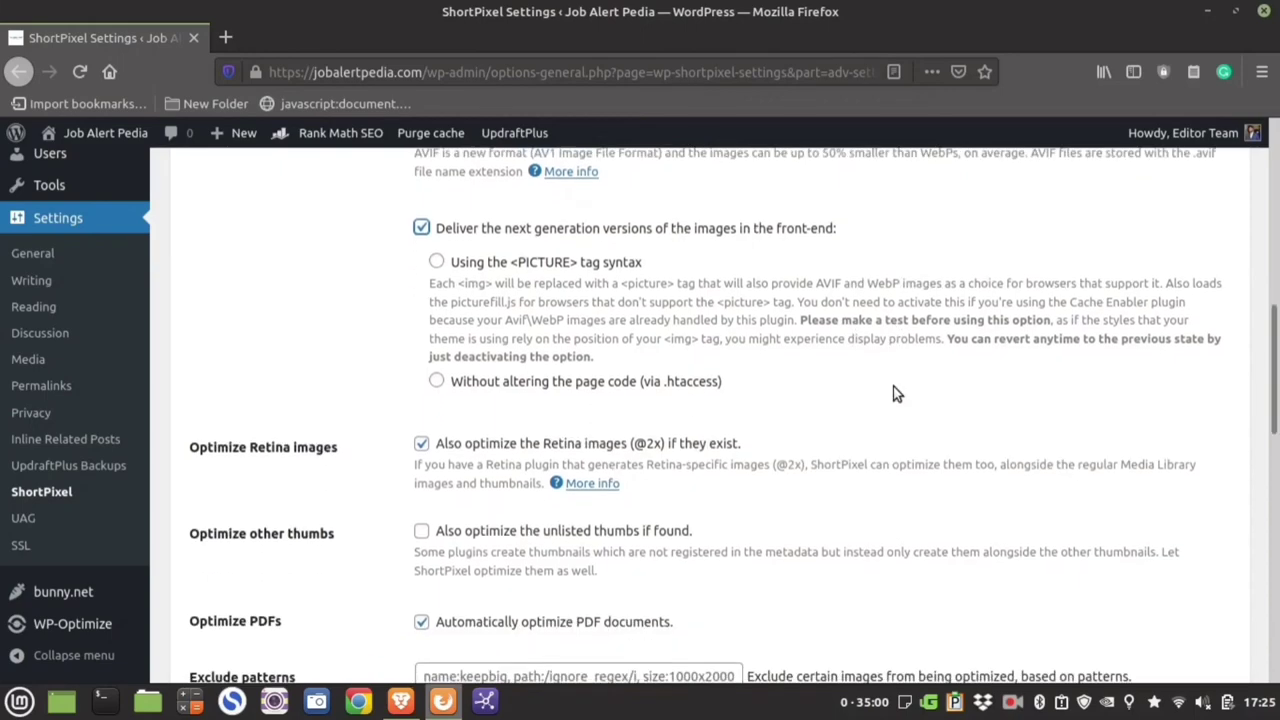
left_click(513, 384)
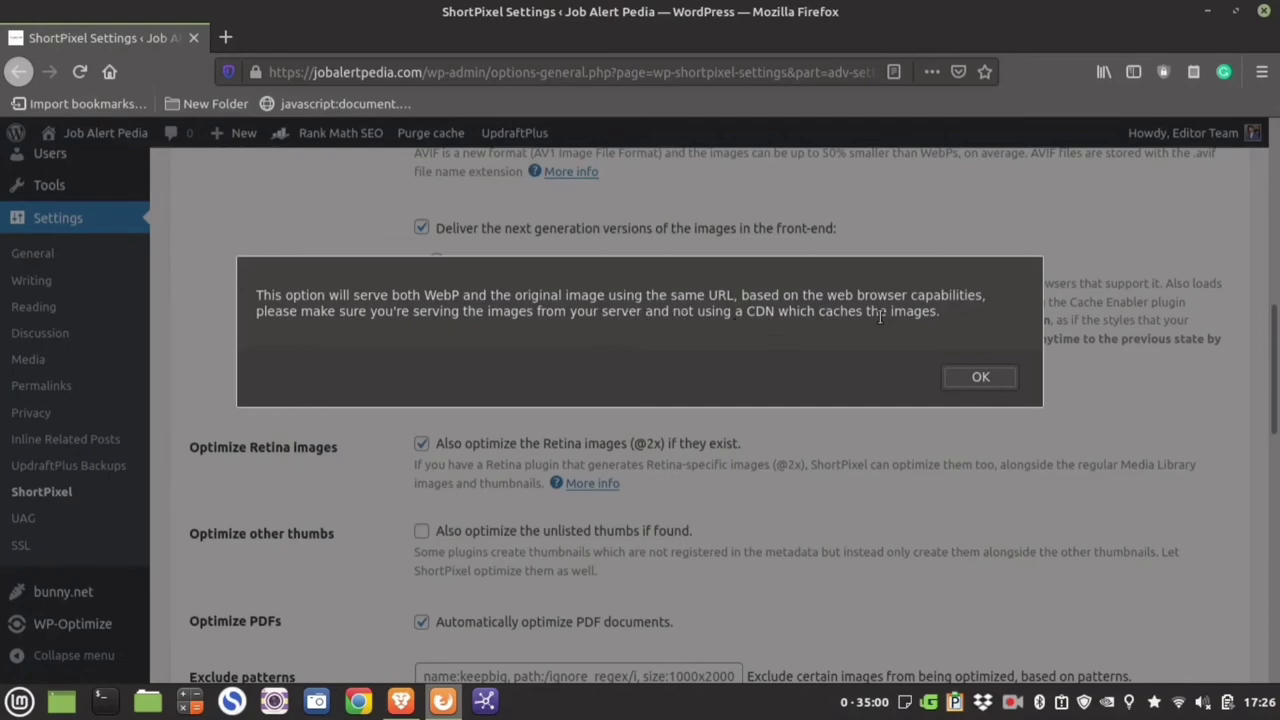
left_click(979, 377)
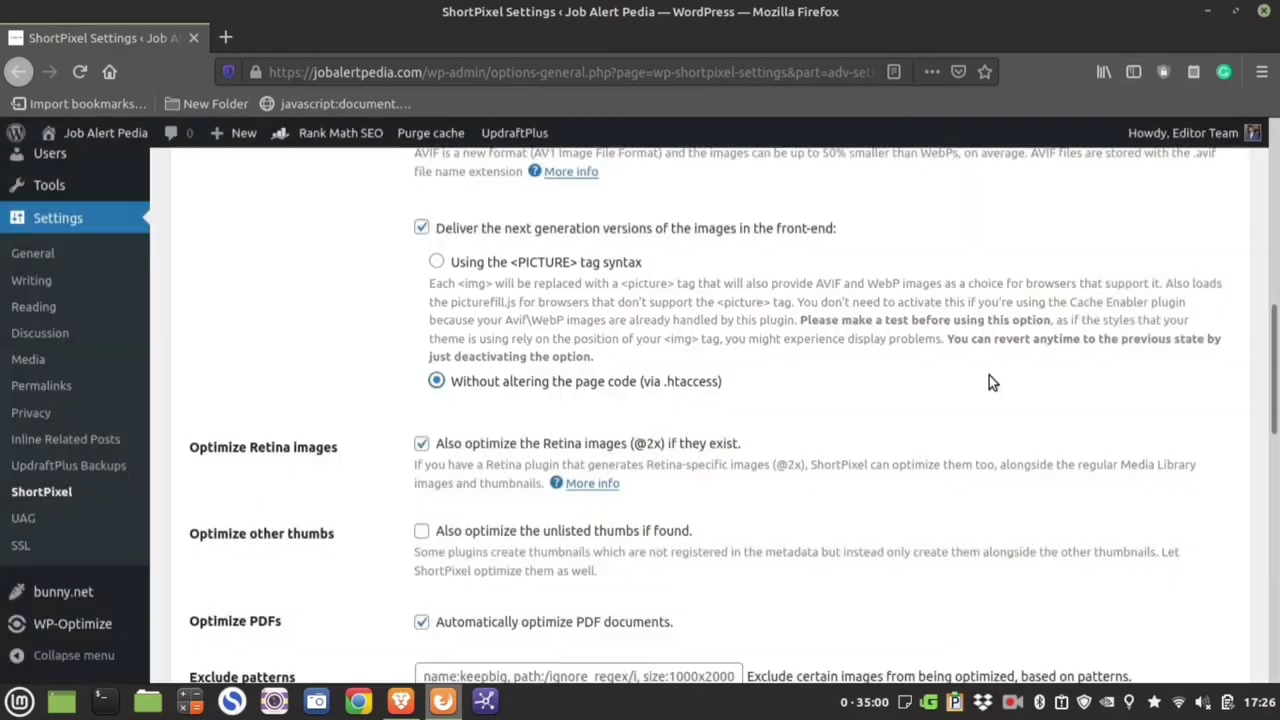
left_click(437, 262)
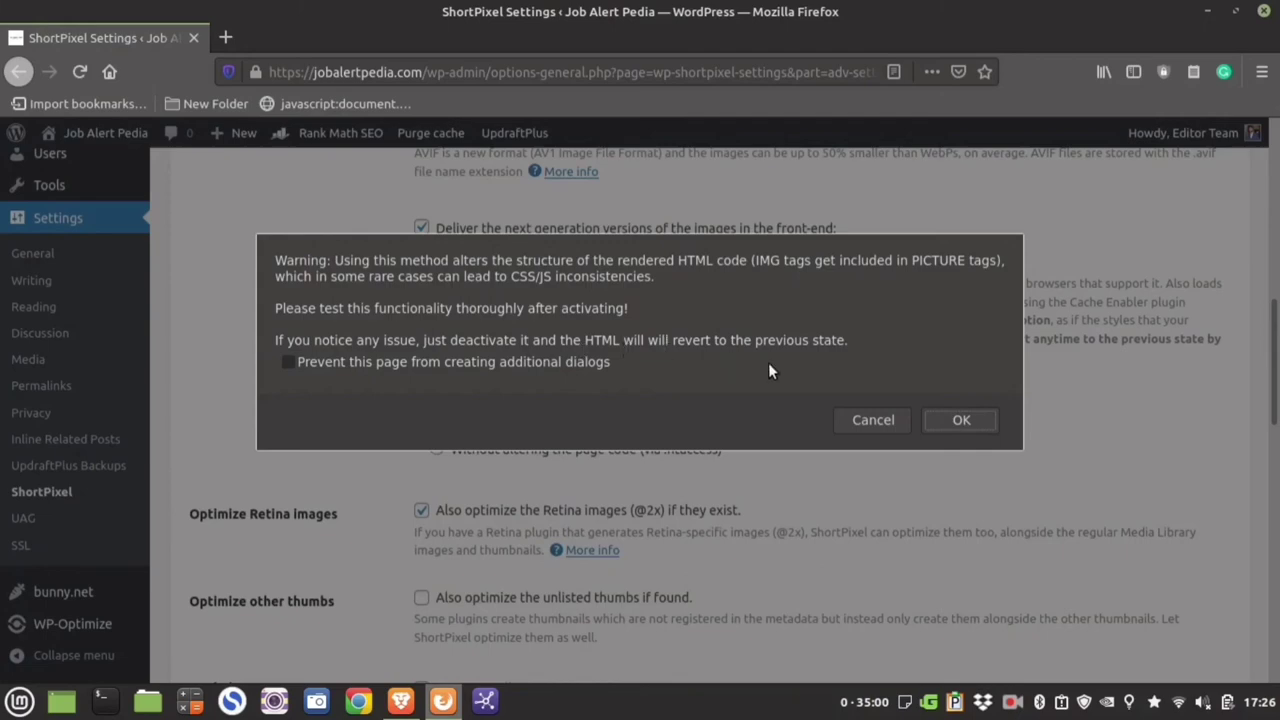
left_click(873, 420)
Turn off next-generation image delivery and WebP version creation.
scroll(365, 374, "up", 3)
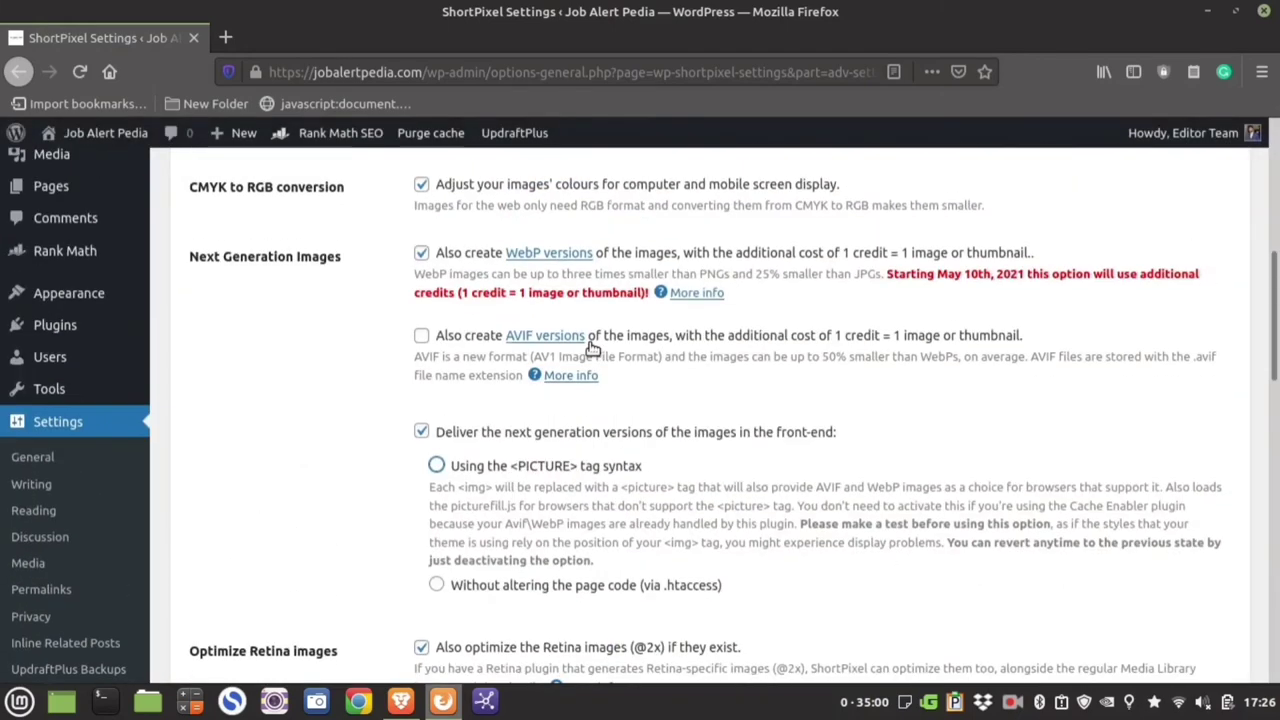
left_click(421, 442)
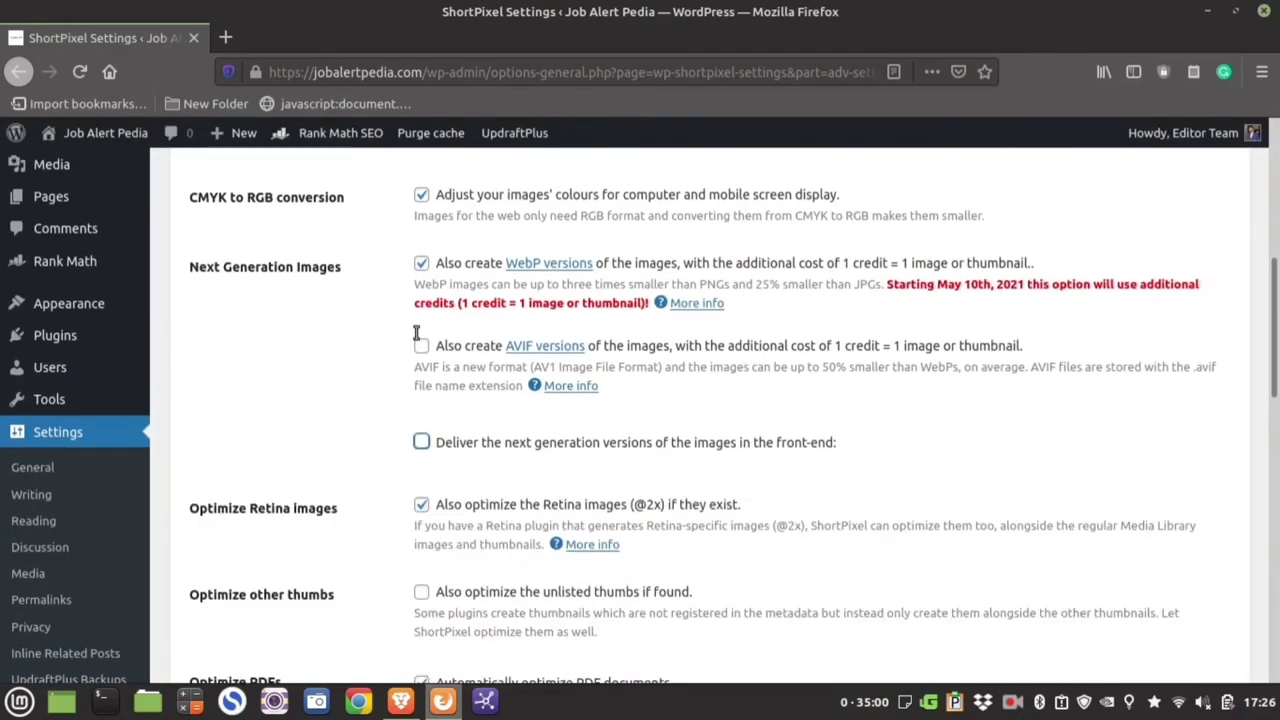
left_click(422, 264)
scroll(400, 375, "down", 3)
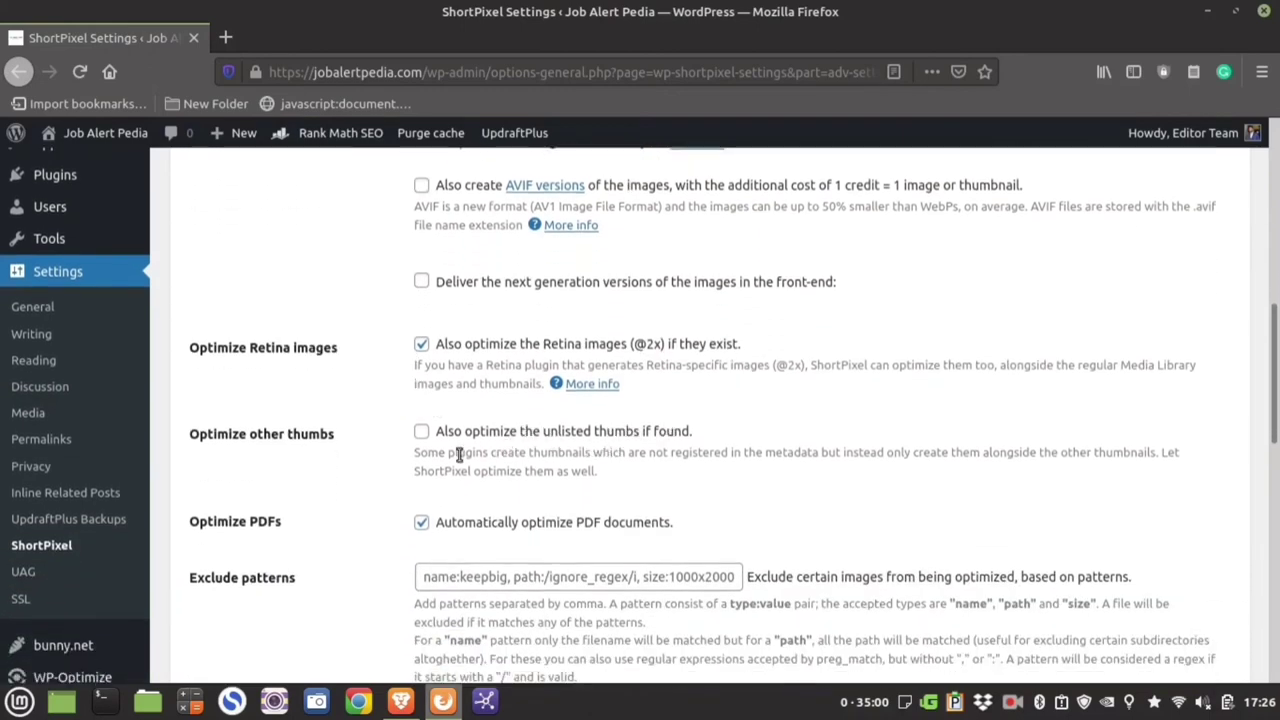
left_click_drag(416, 452, 638, 485)
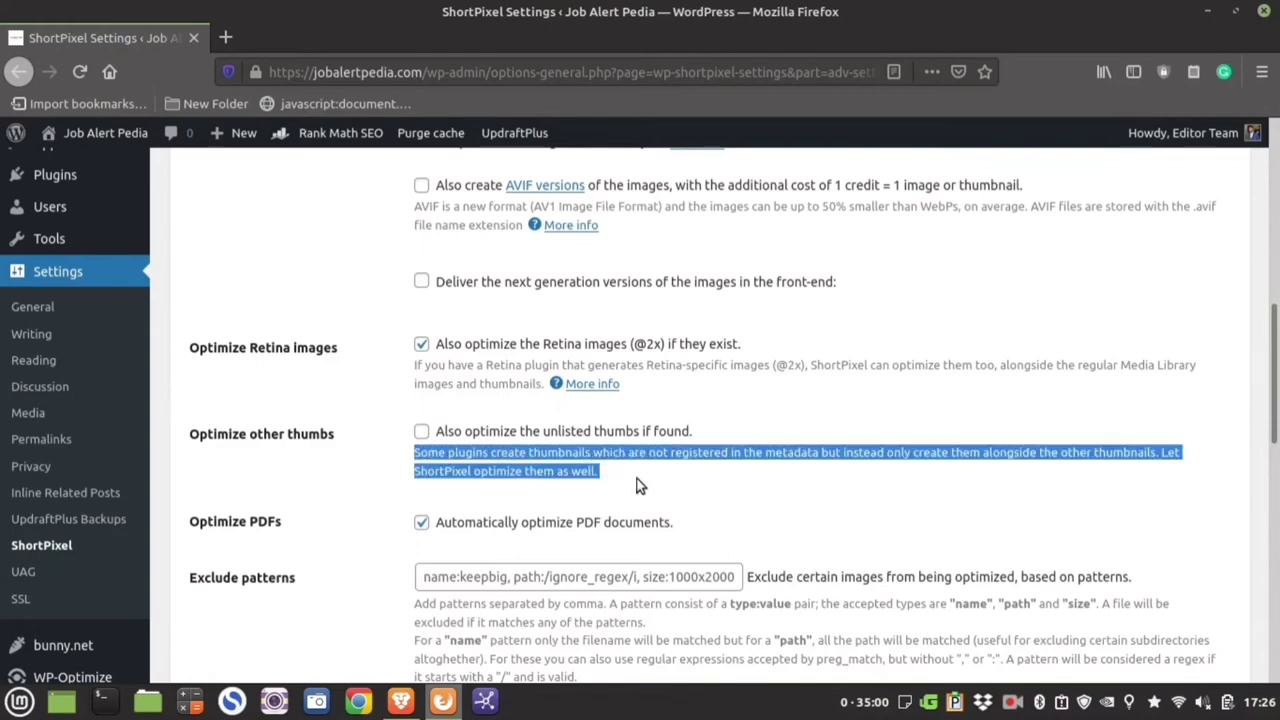
left_click(640, 485)
left_click(421, 432)
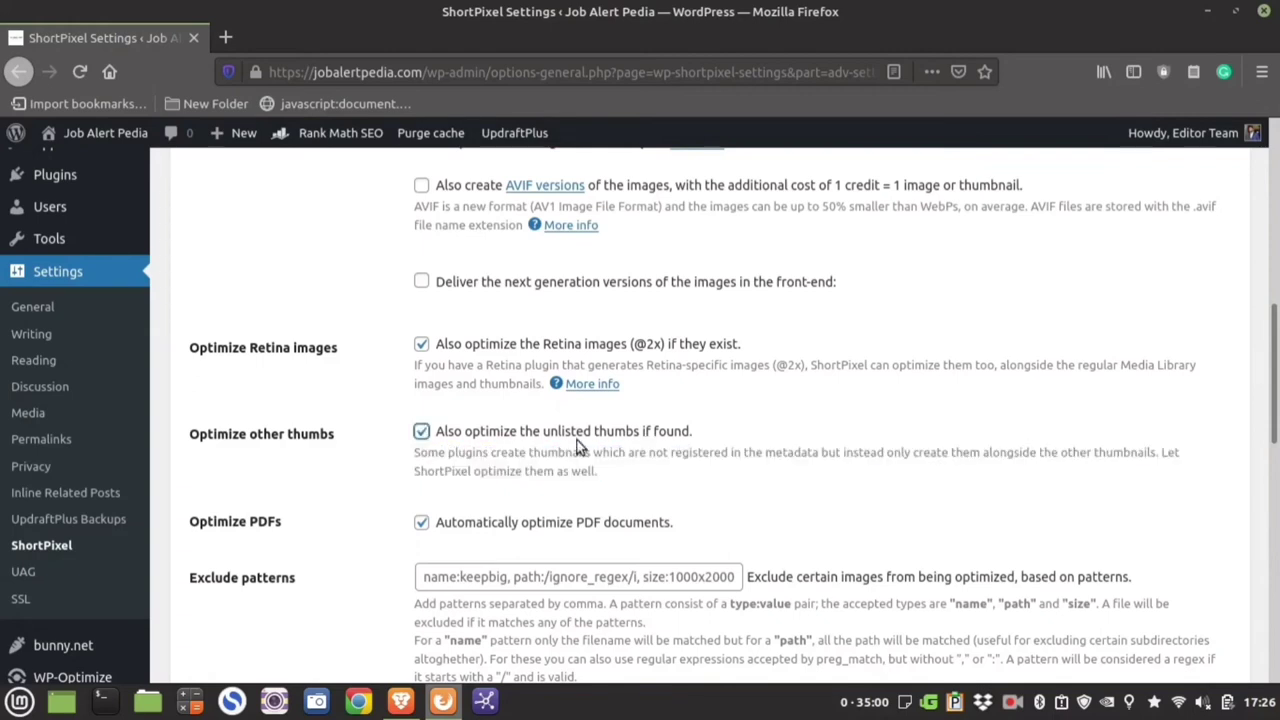
scroll(410, 455, "down", 2)
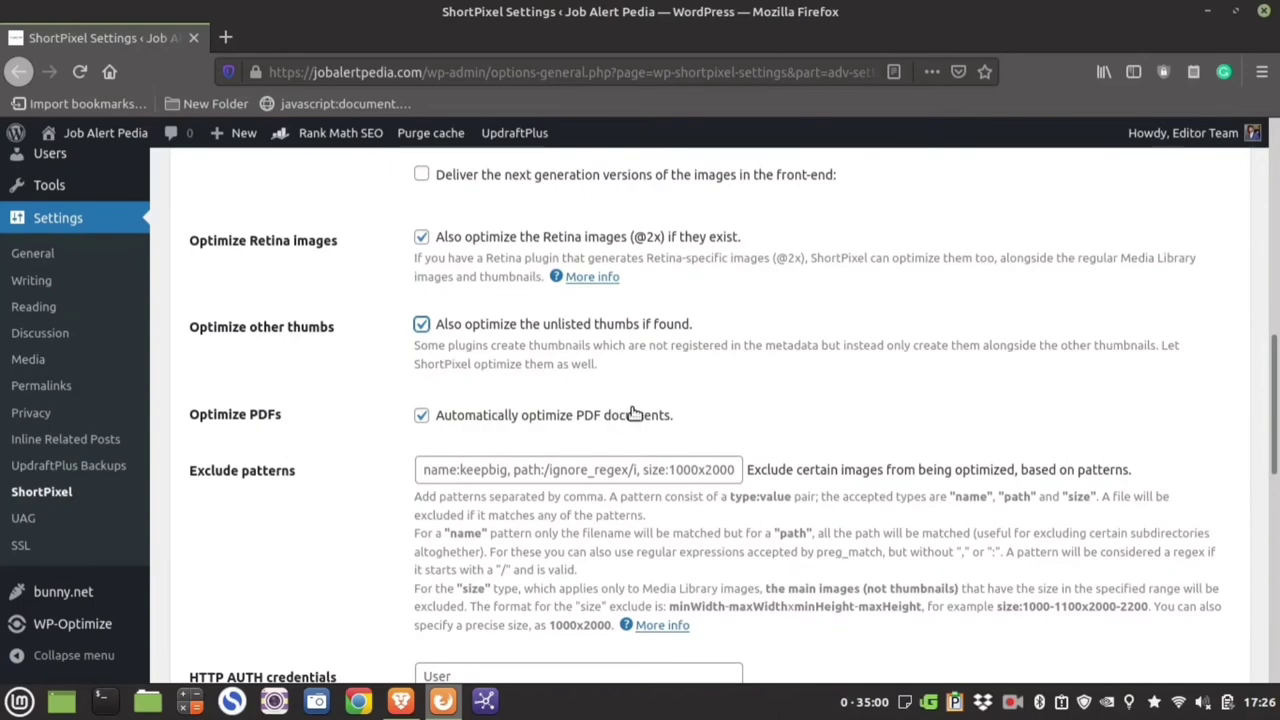
scroll(627, 415, "down", 2)
scroll(627, 415, "down", 6)
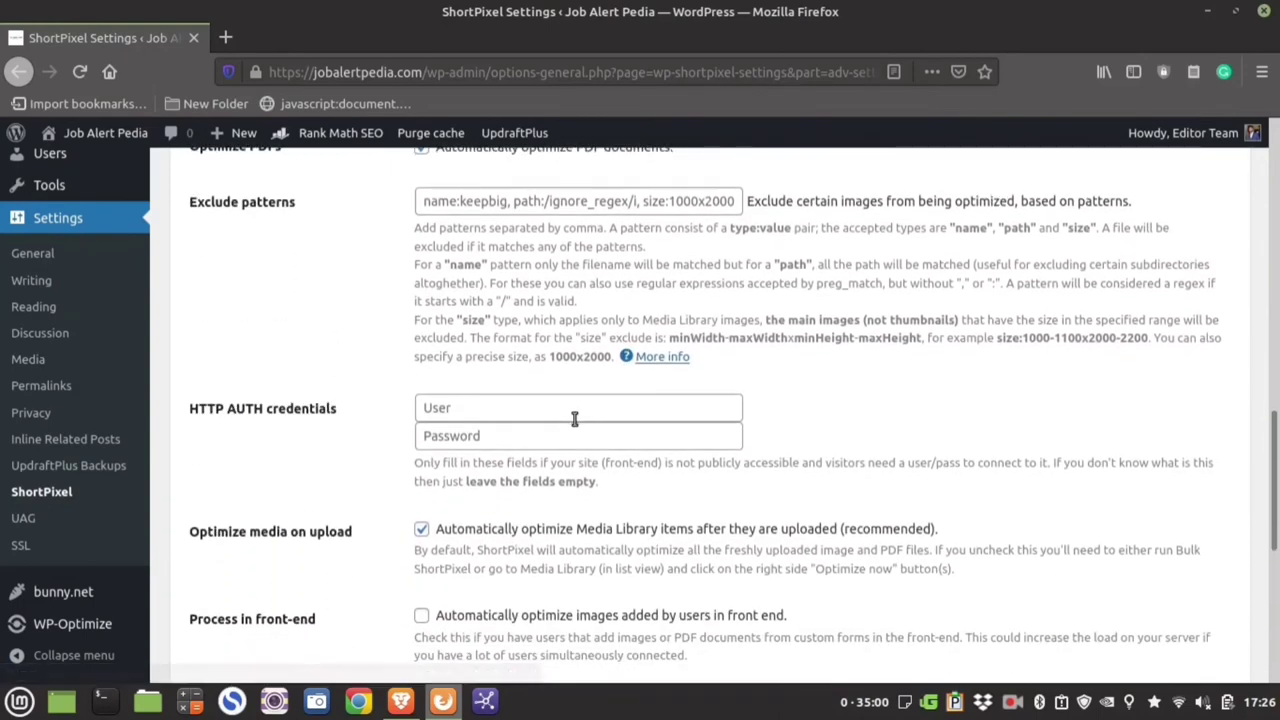
scroll(573, 425, "down", 1)
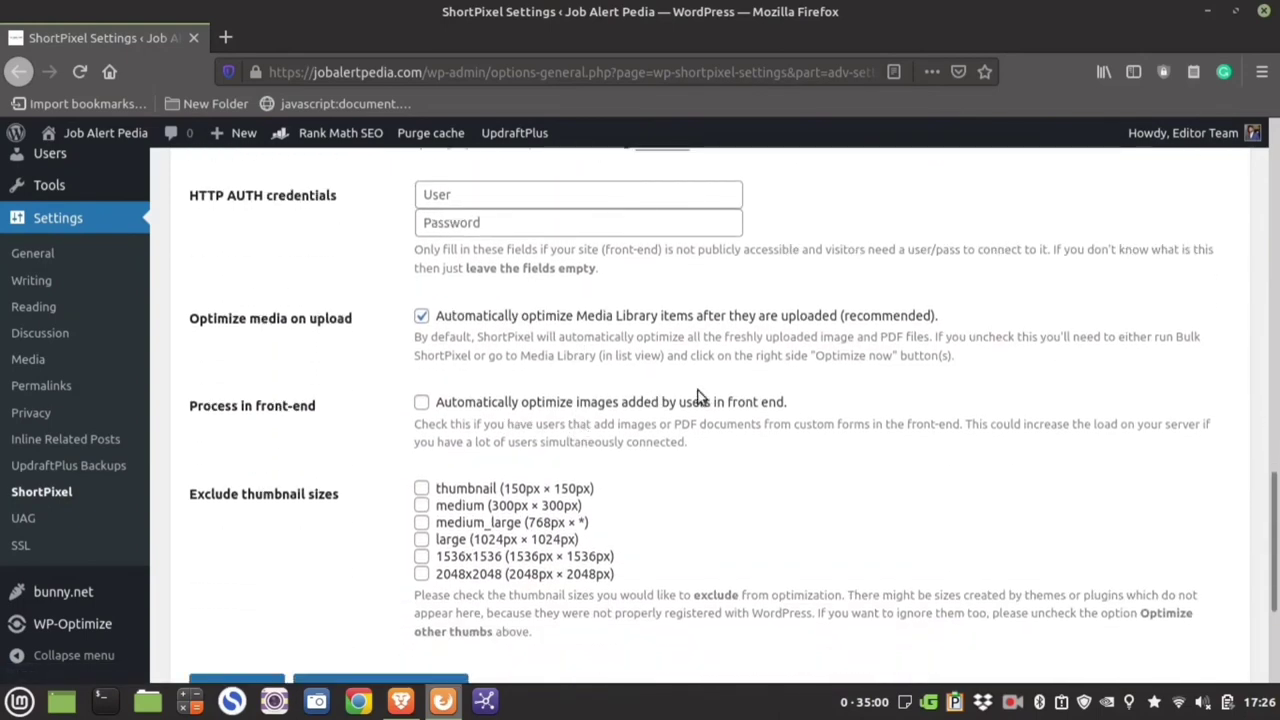
left_click_drag(416, 424, 737, 440)
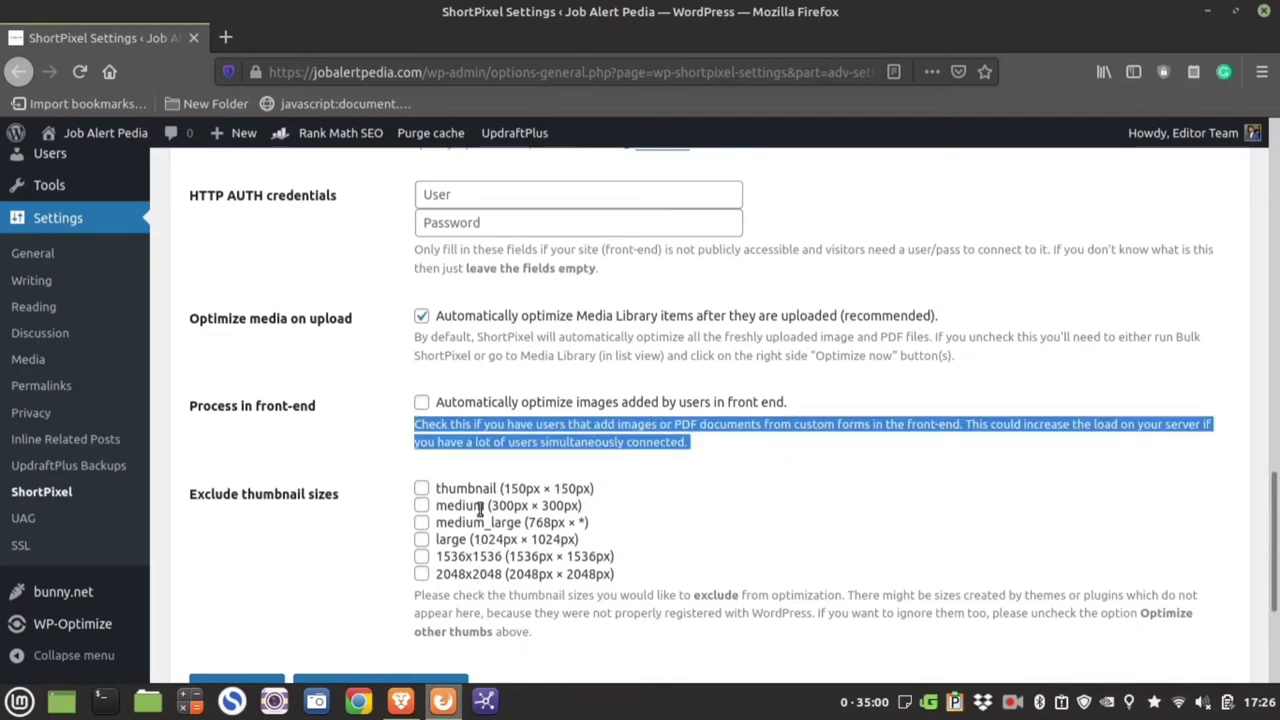
scroll(478, 515, "up", 6)
scroll(478, 515, "up", 15)
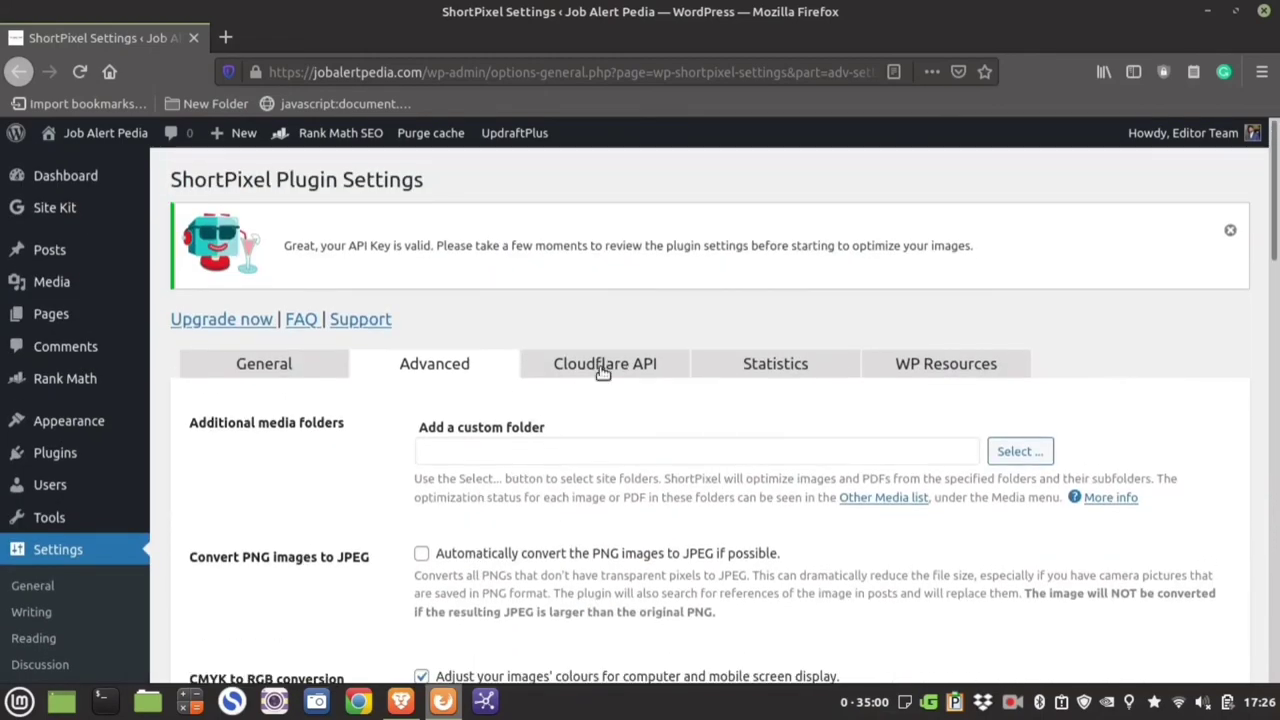
left_click(603, 366)
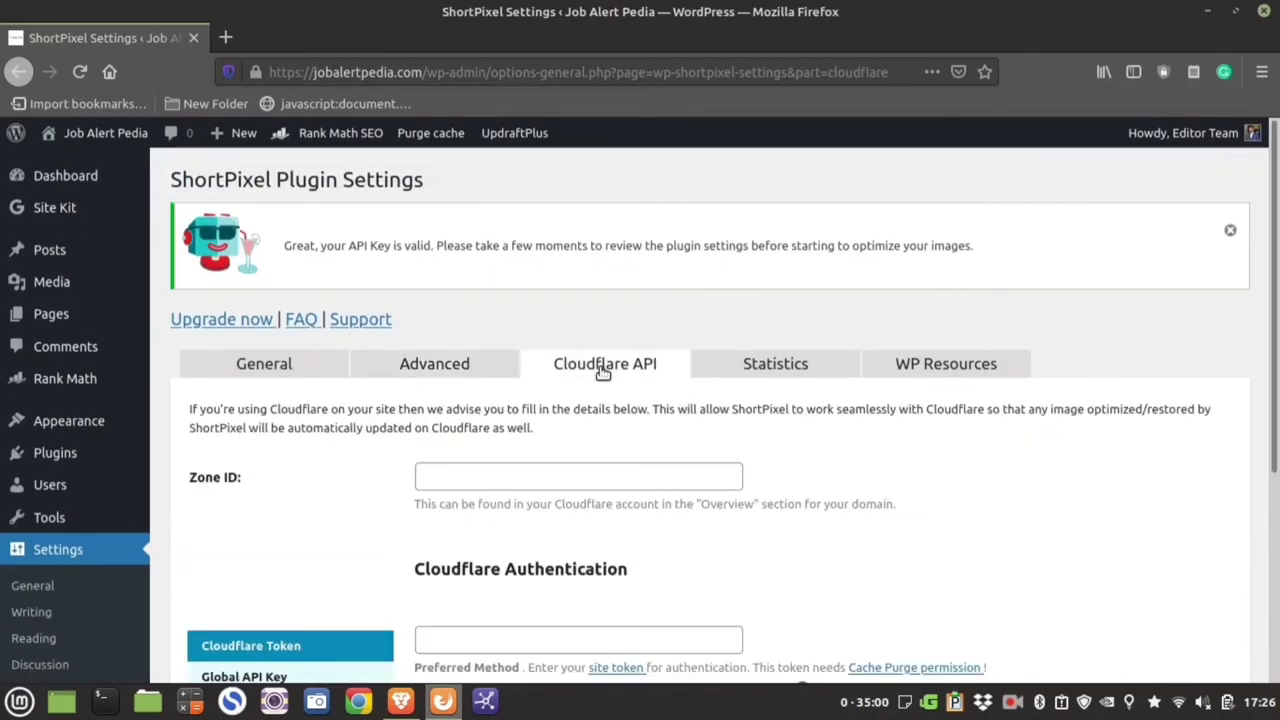
scroll(506, 449, "down", 3)
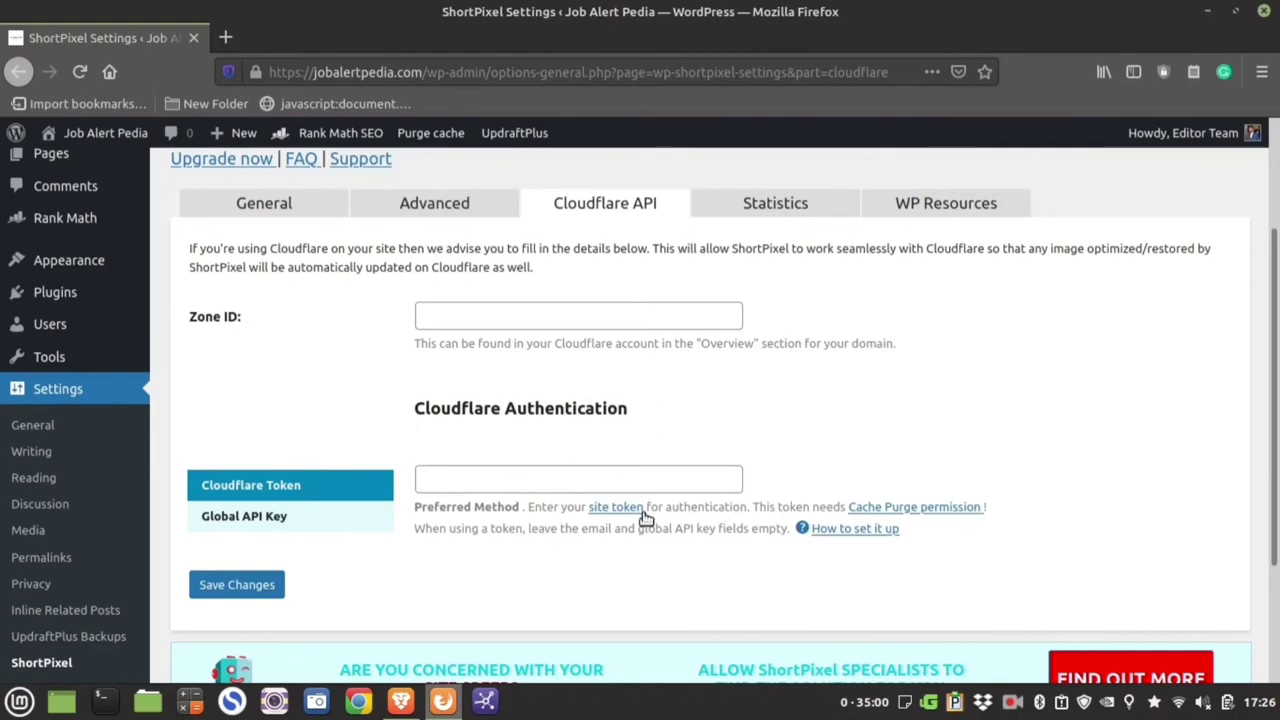
scroll(645, 517, "up", 3)
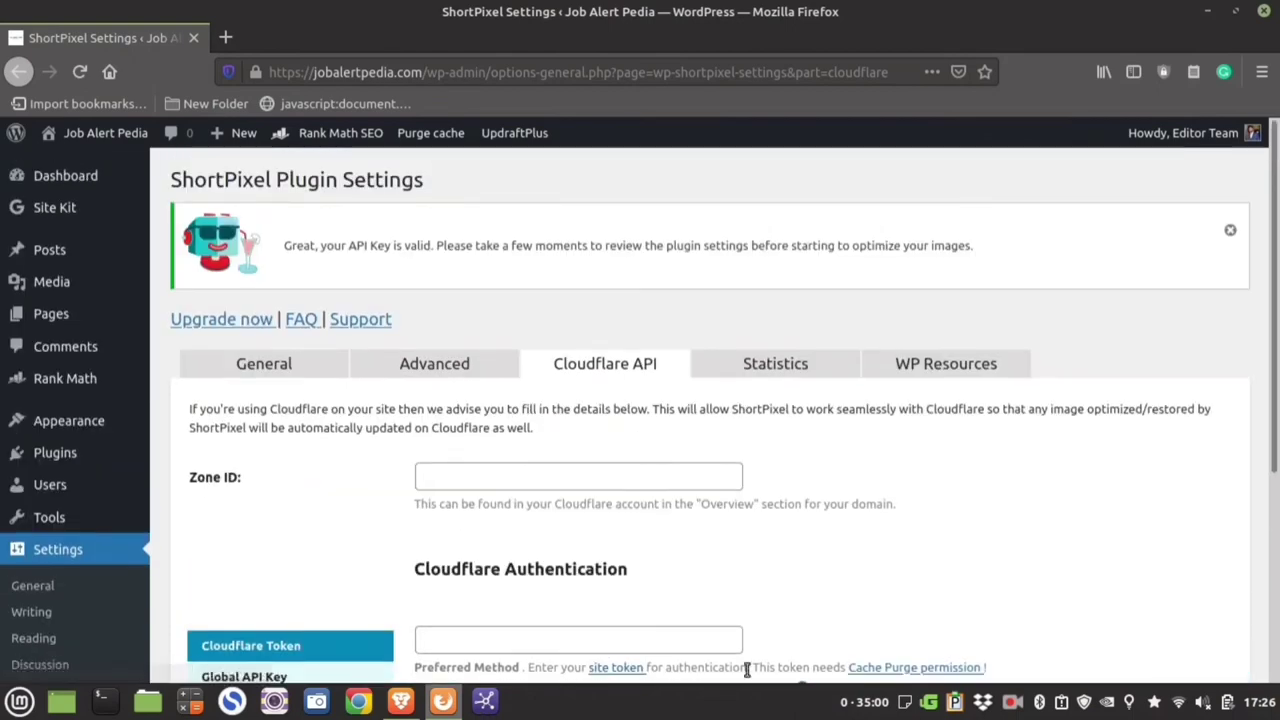
left_click(782, 368)
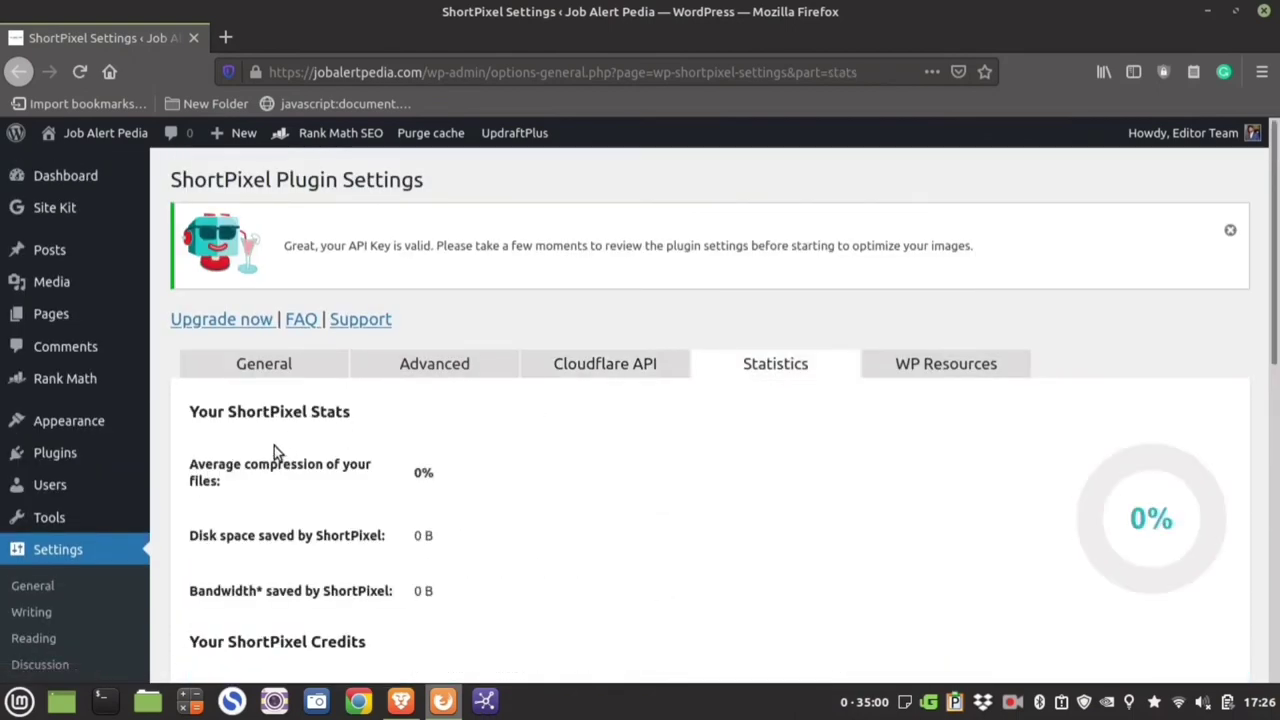
scroll(365, 470, "down", 8)
scroll(365, 477, "down", 4)
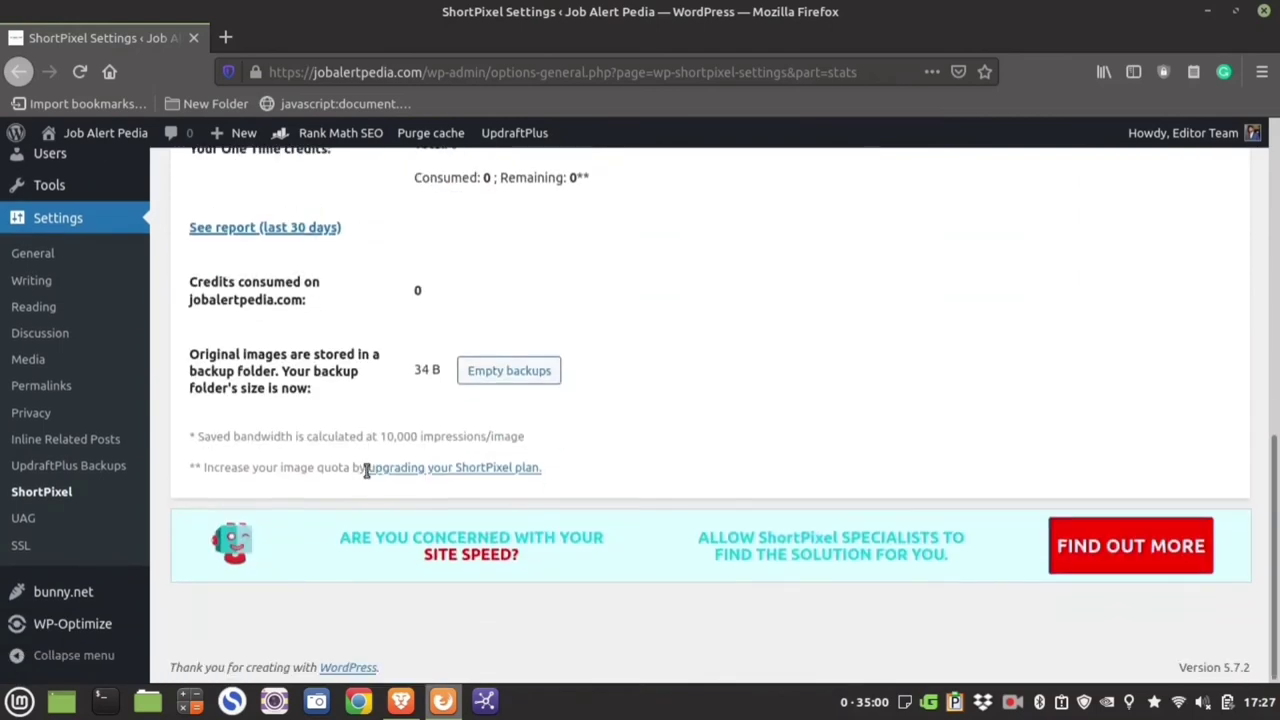
scroll(365, 477, "up", 10)
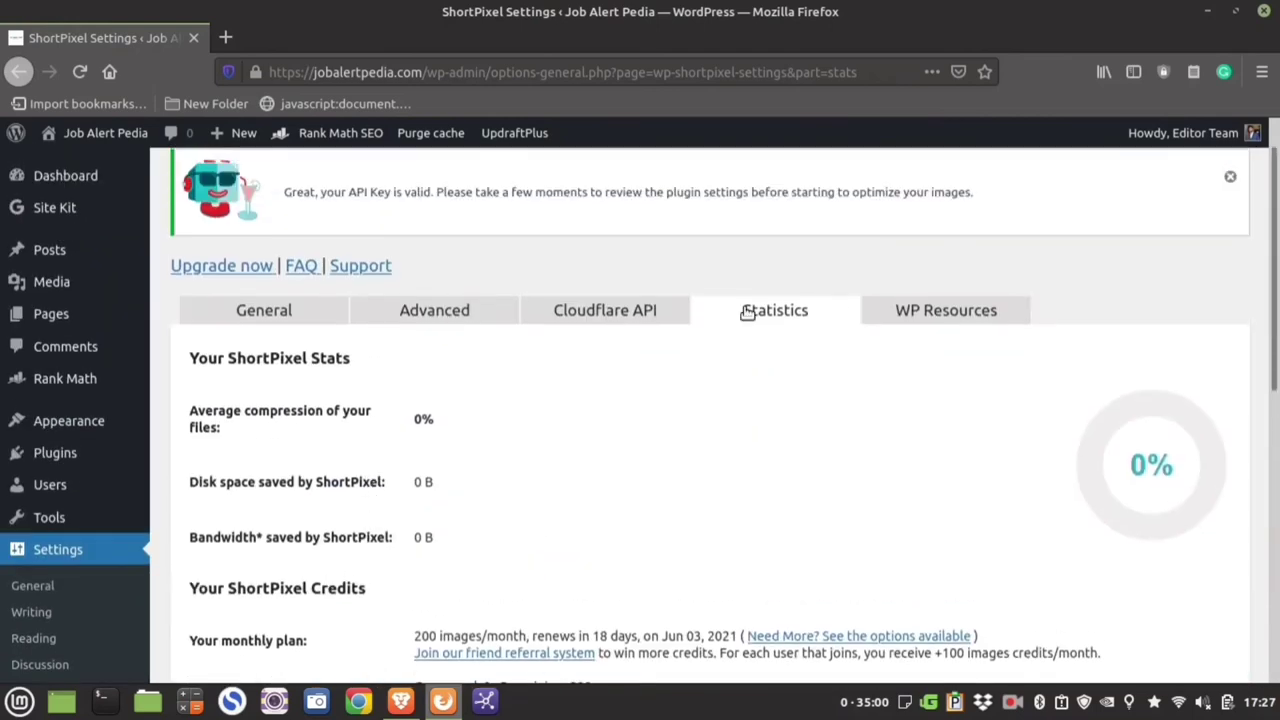
left_click(918, 316)
scroll(510, 405, "down", 2)
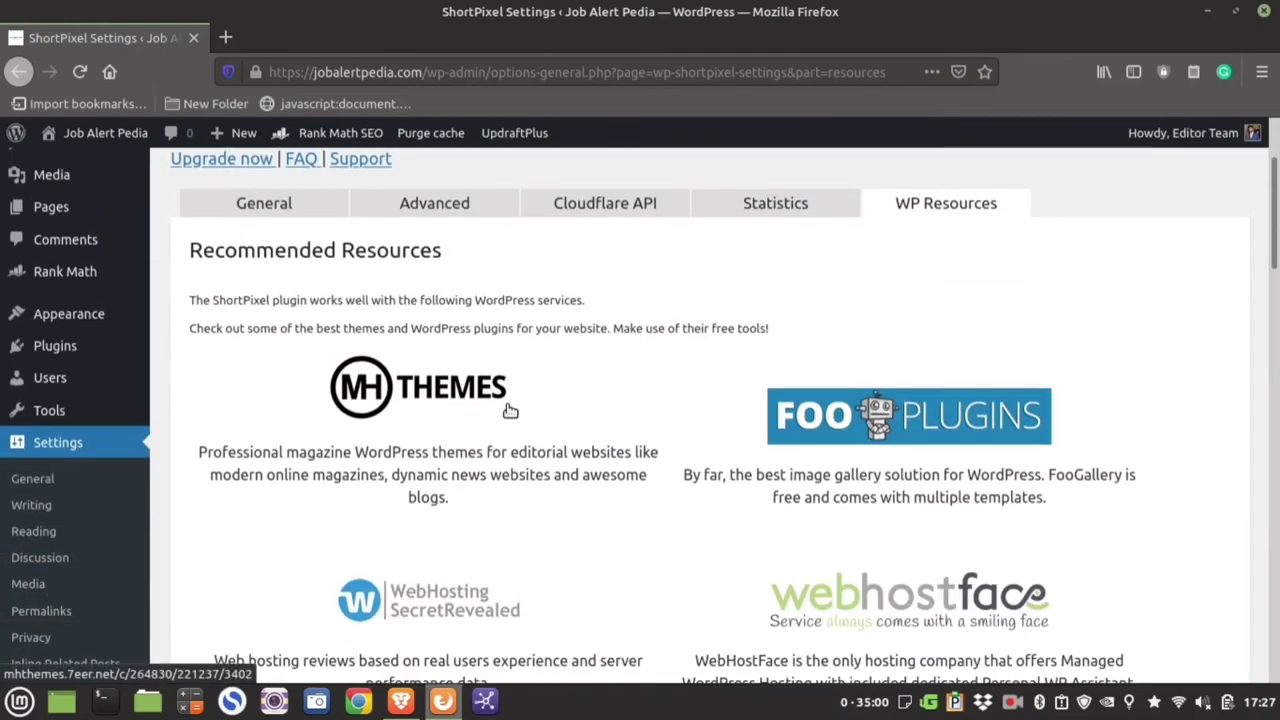
scroll(510, 410, "up", 3)
left_click(500, 365)
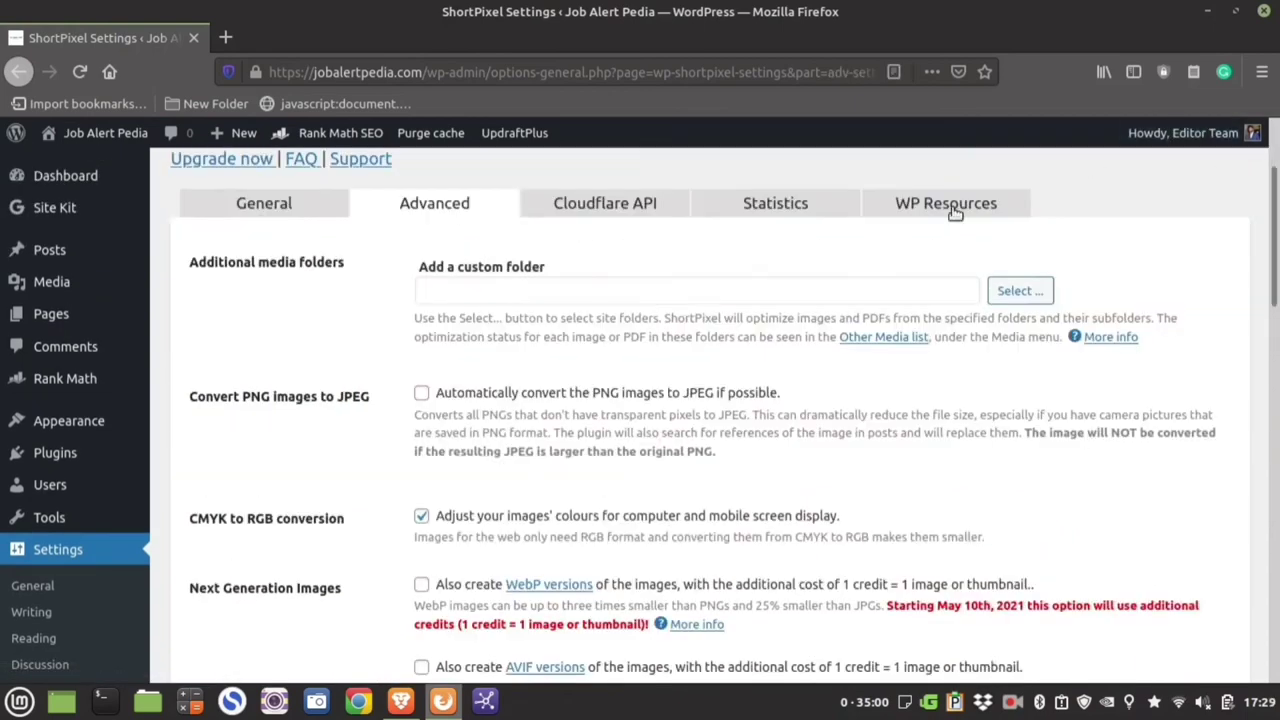
Review the ShortPixel General tab's compression settings.
left_click(264, 205)
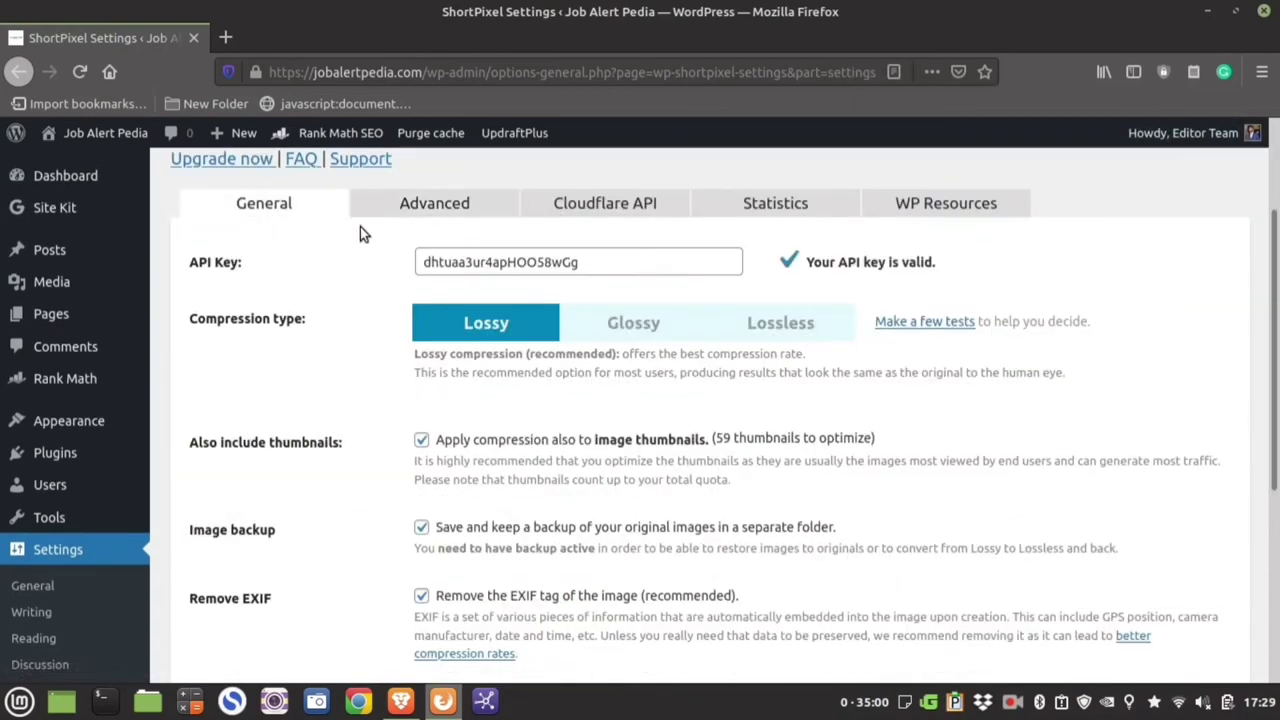
scroll(353, 370, "down", 4)
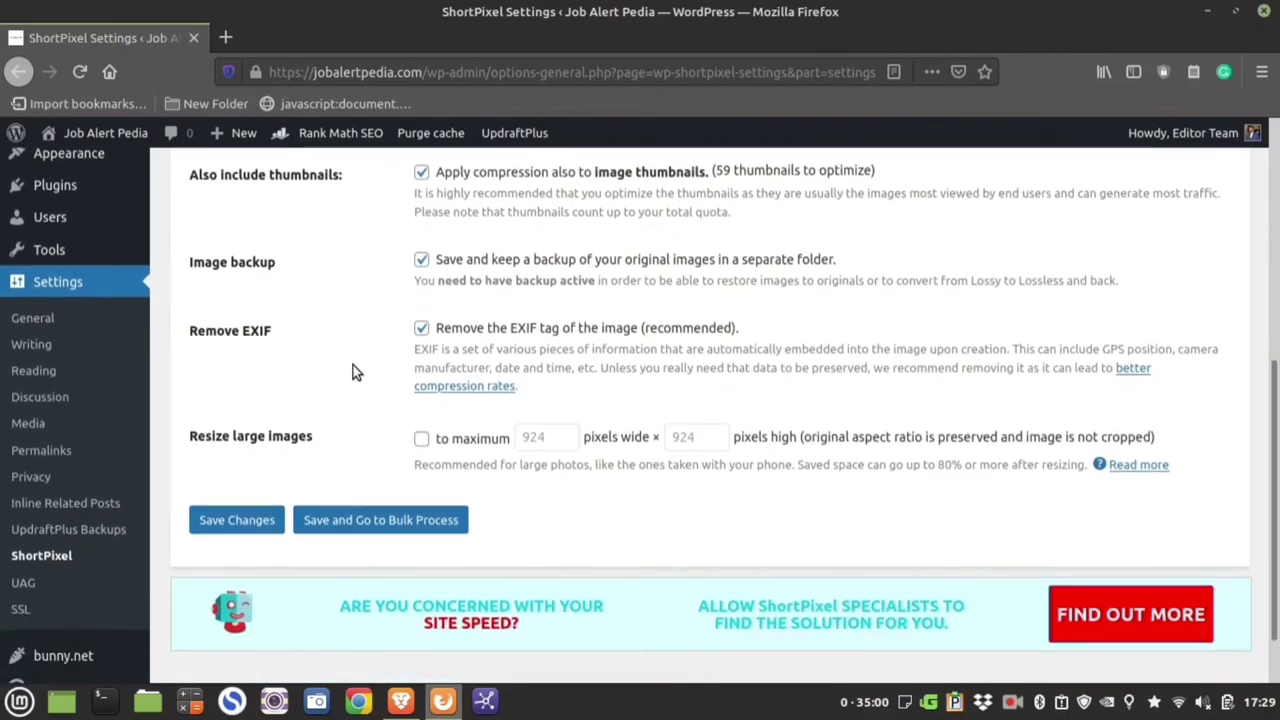
scroll(353, 365, "up", 5)
Back on the Advanced tab, use Save and Go to Bulk Process.
left_click(417, 258)
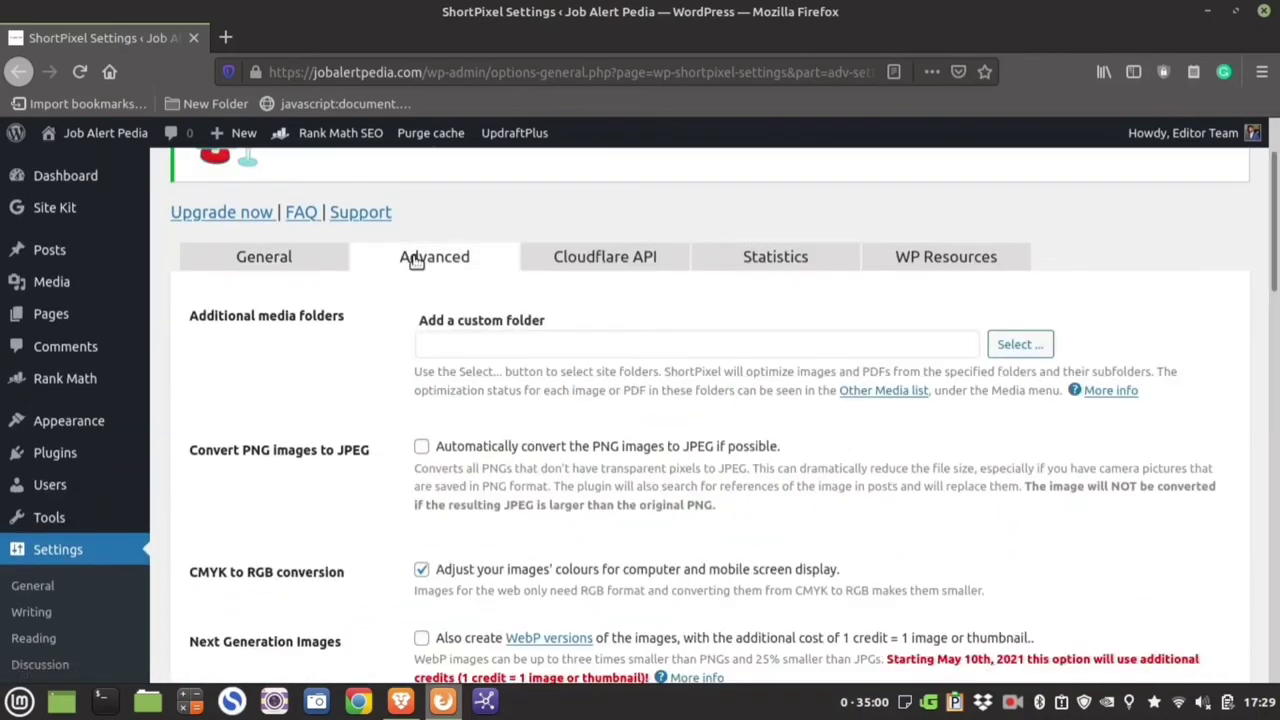
scroll(365, 341, "down", 10)
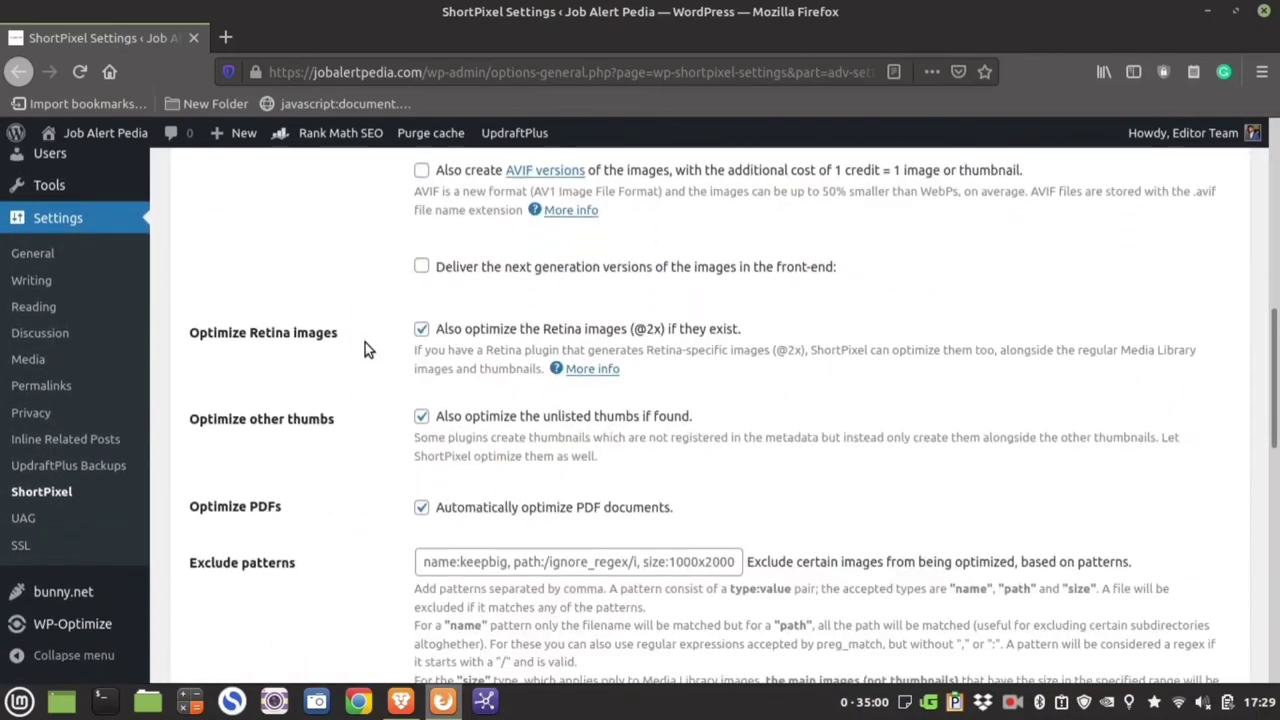
scroll(365, 345, "down", 8)
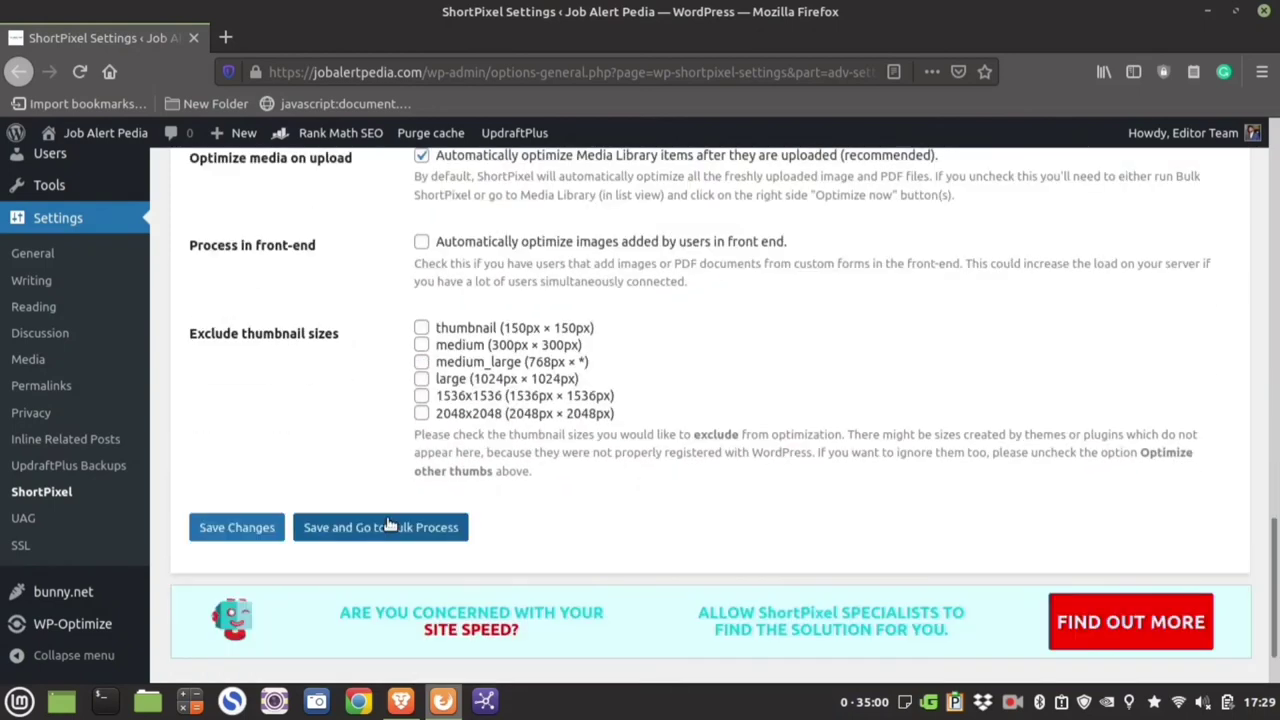
left_click(362, 530)
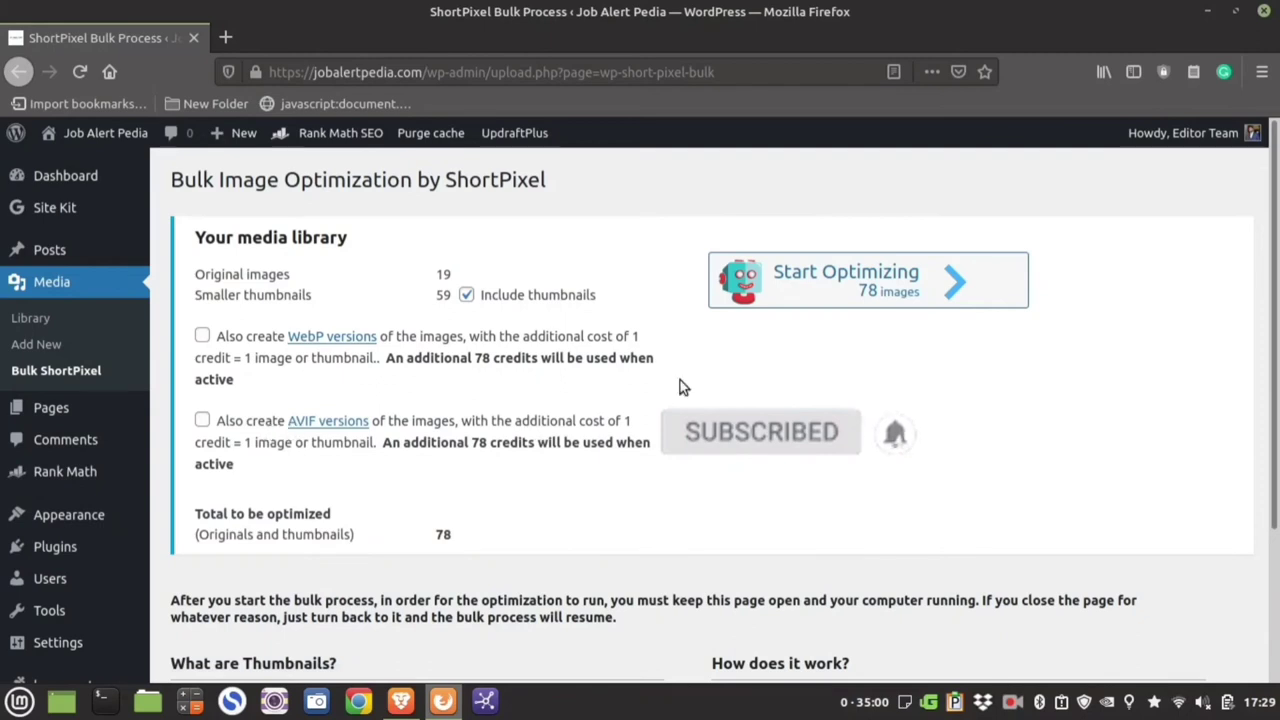
Start optimizing the 78 media library images (19 originals, 59 thumbnails).
scroll(531, 430, "down", 2)
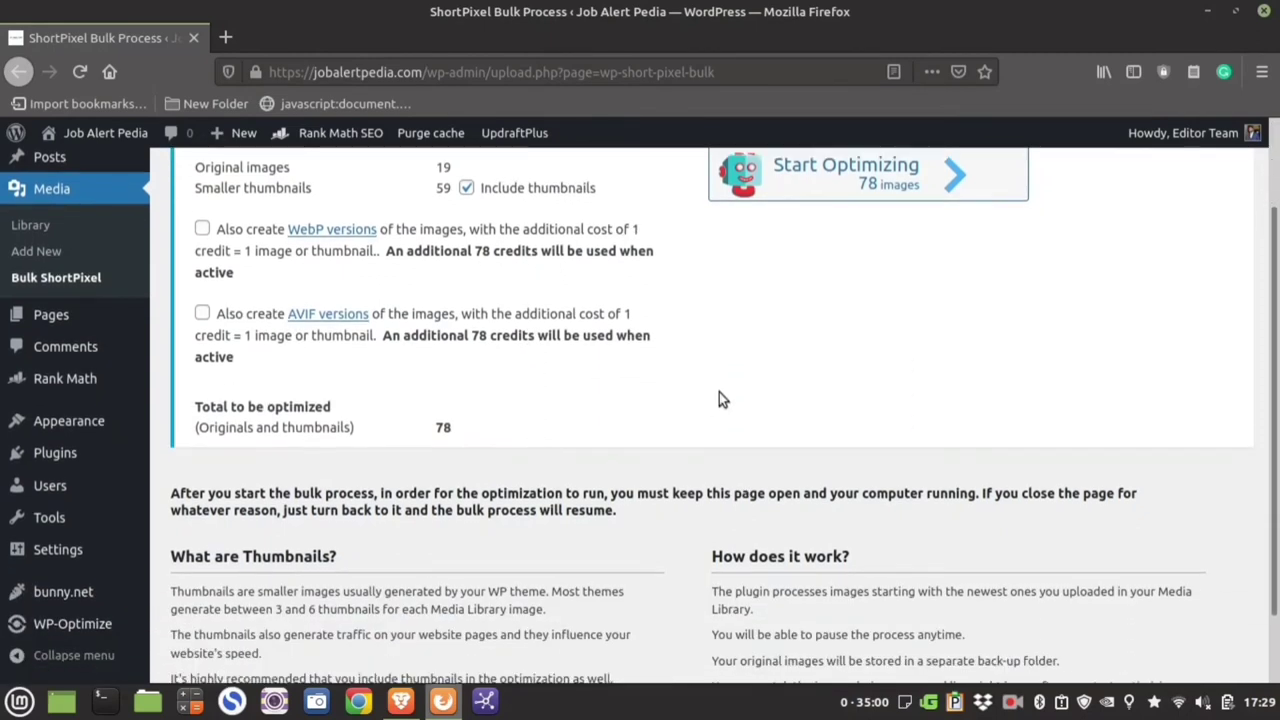
scroll(719, 392, "up", 2)
left_click(880, 289)
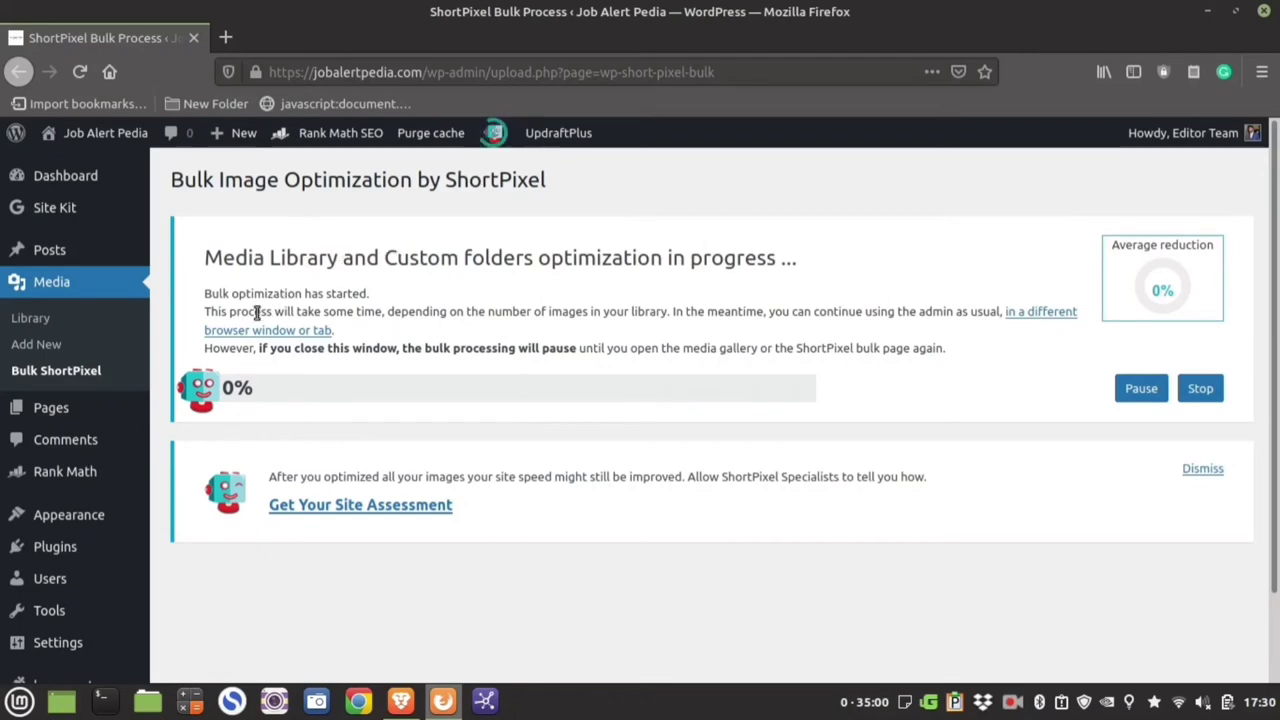
Highlight the notes about continuing admin work and not closing the window during optimization.
left_click_drag(208, 311, 1003, 312)
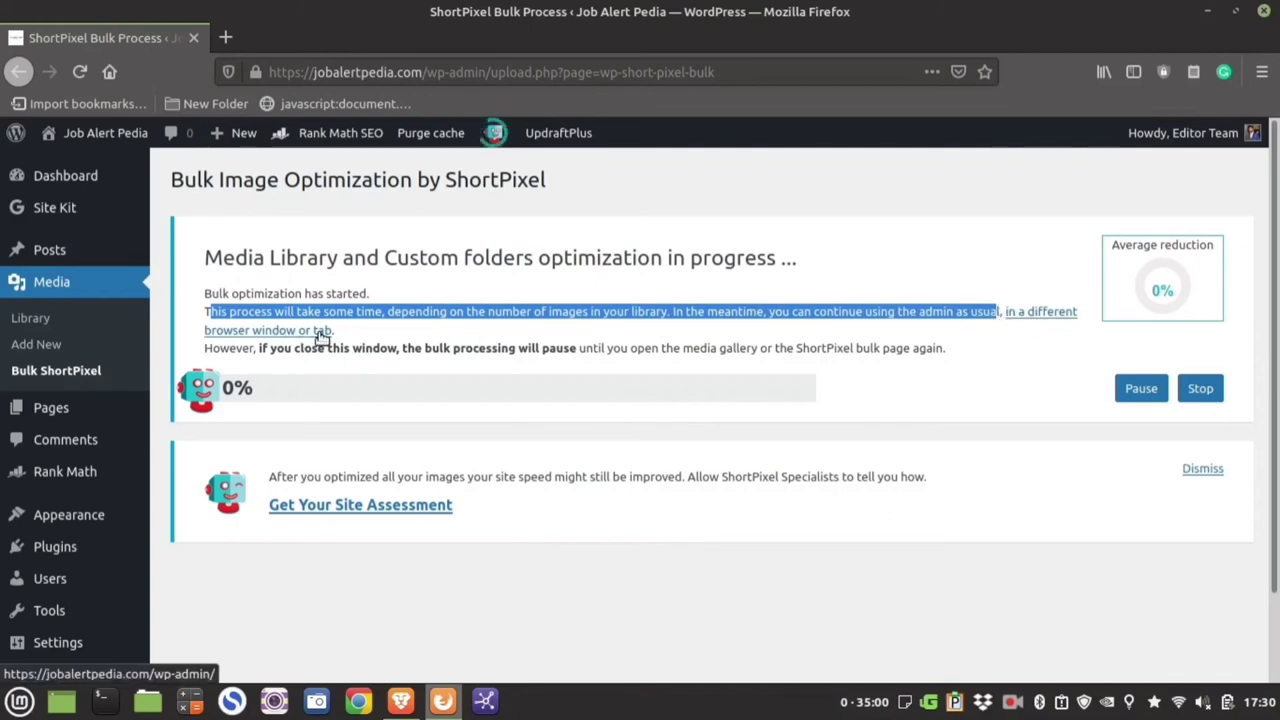
left_click_drag(219, 348, 944, 352)
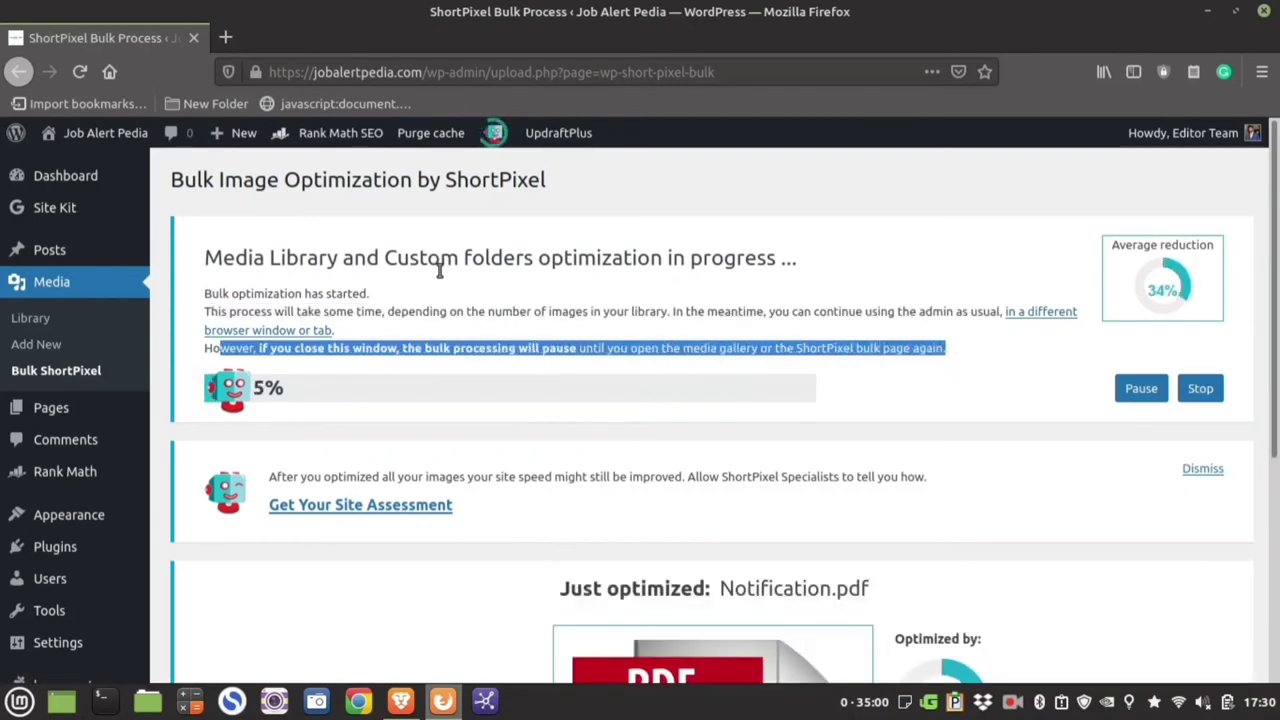
scroll(441, 272, "down", 3)
scroll(441, 272, "down", 2)
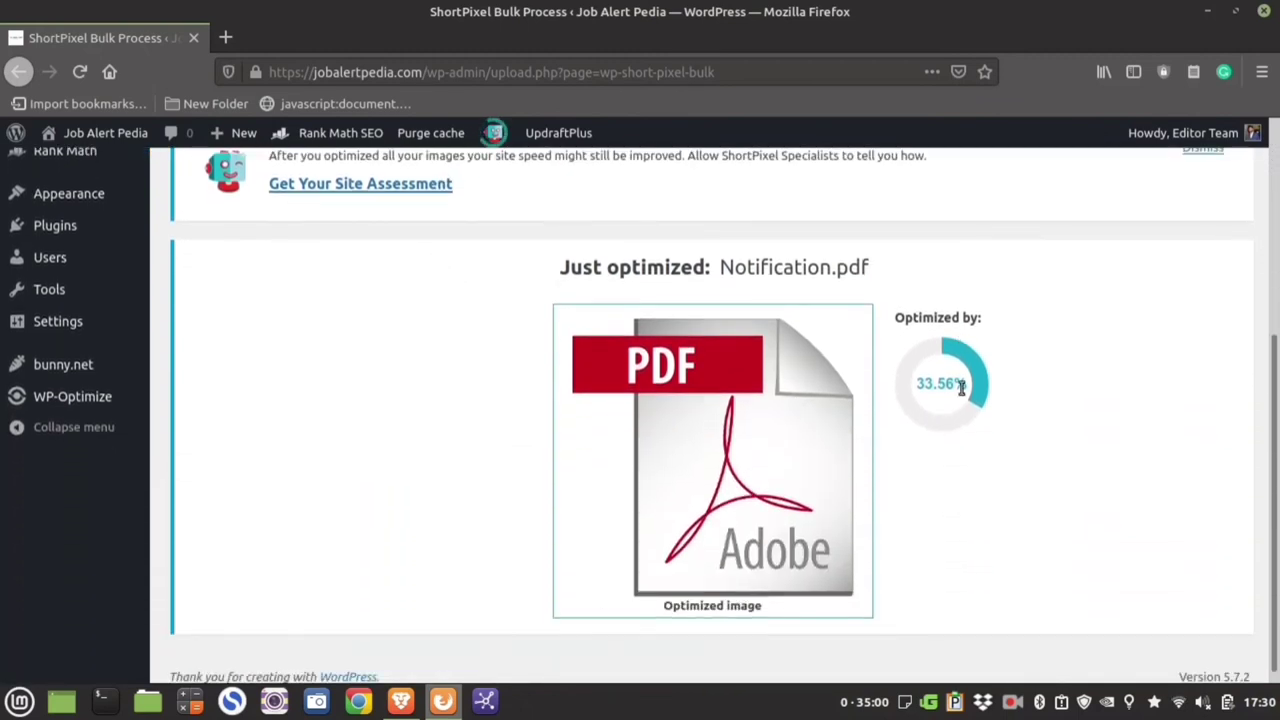
scroll(968, 405, "up", 2)
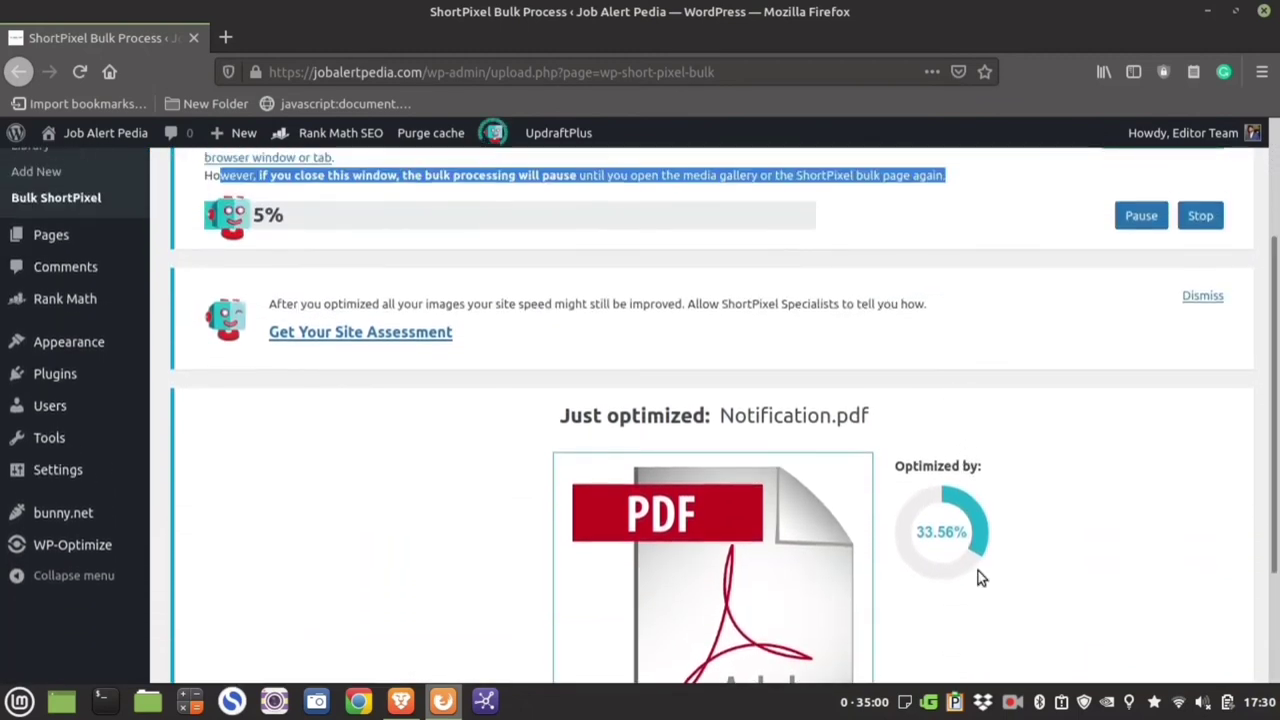
left_click(1012, 703)
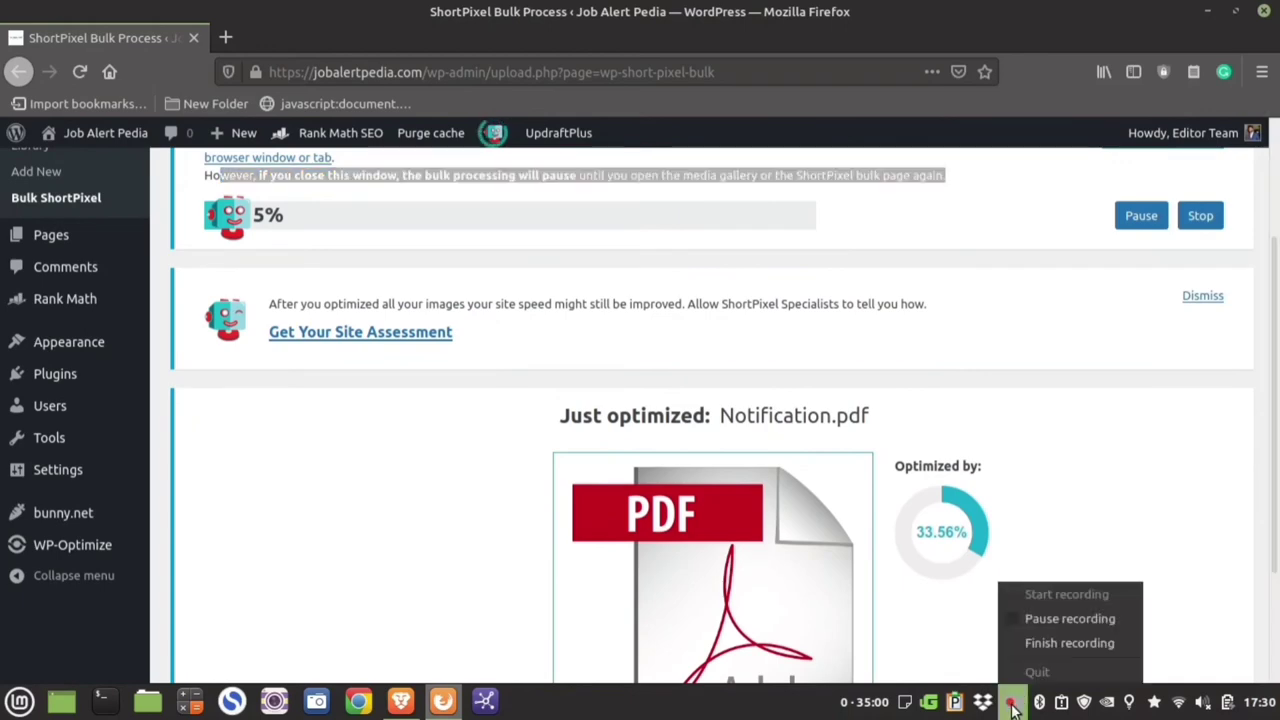
left_click(1044, 621)
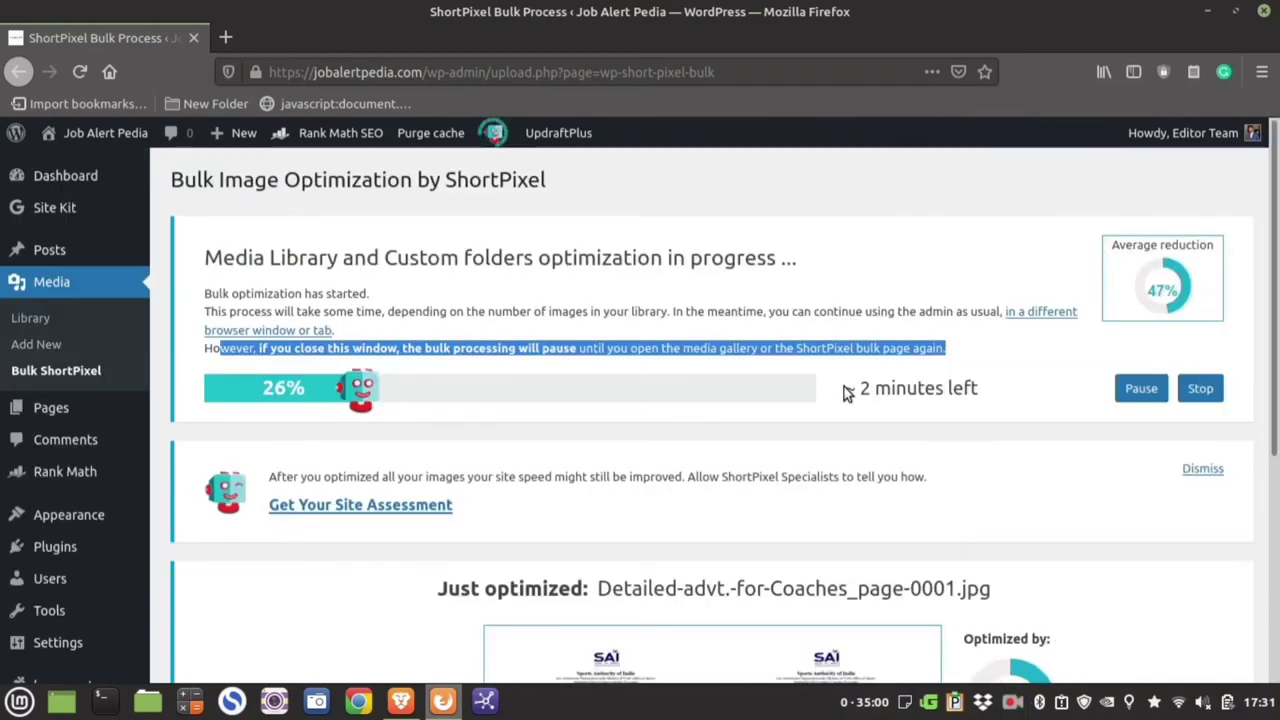
Highlight the estimated time remaining and wait for the Congratulations summary at 56% average.
left_click_drag(843, 392, 985, 387)
scroll(994, 406, "down", 5)
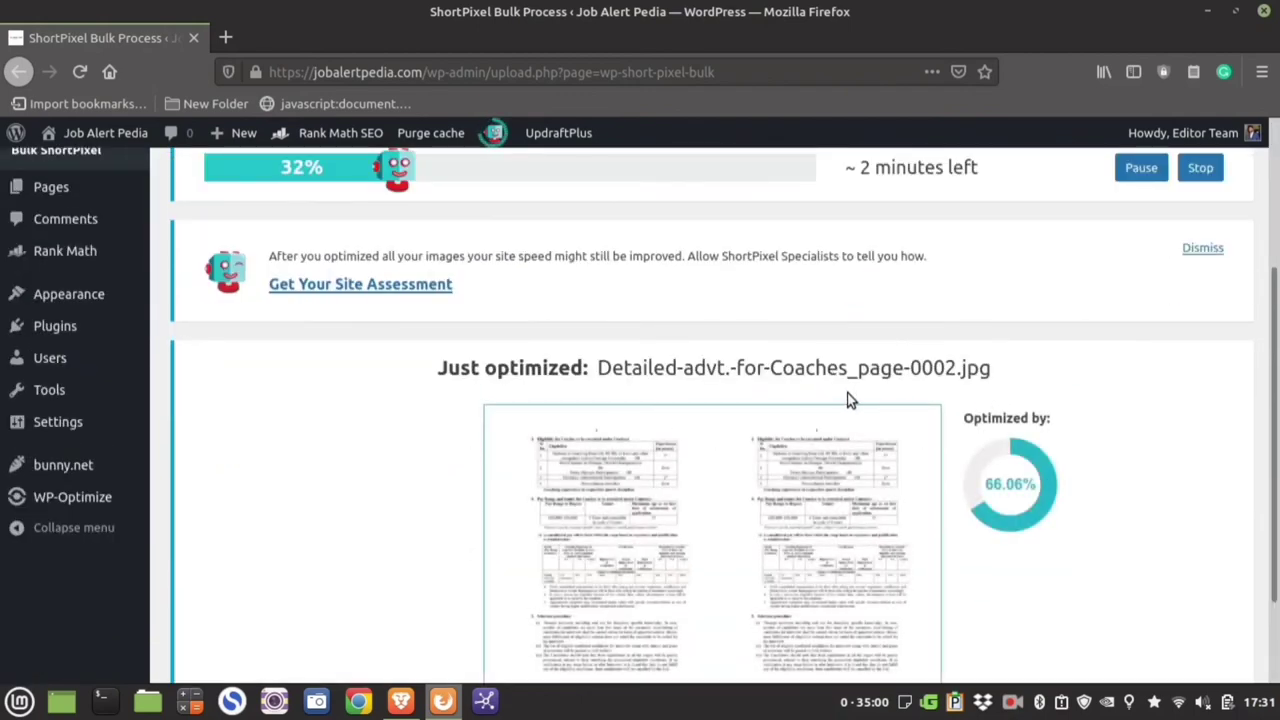
scroll(1047, 405, "down", 2)
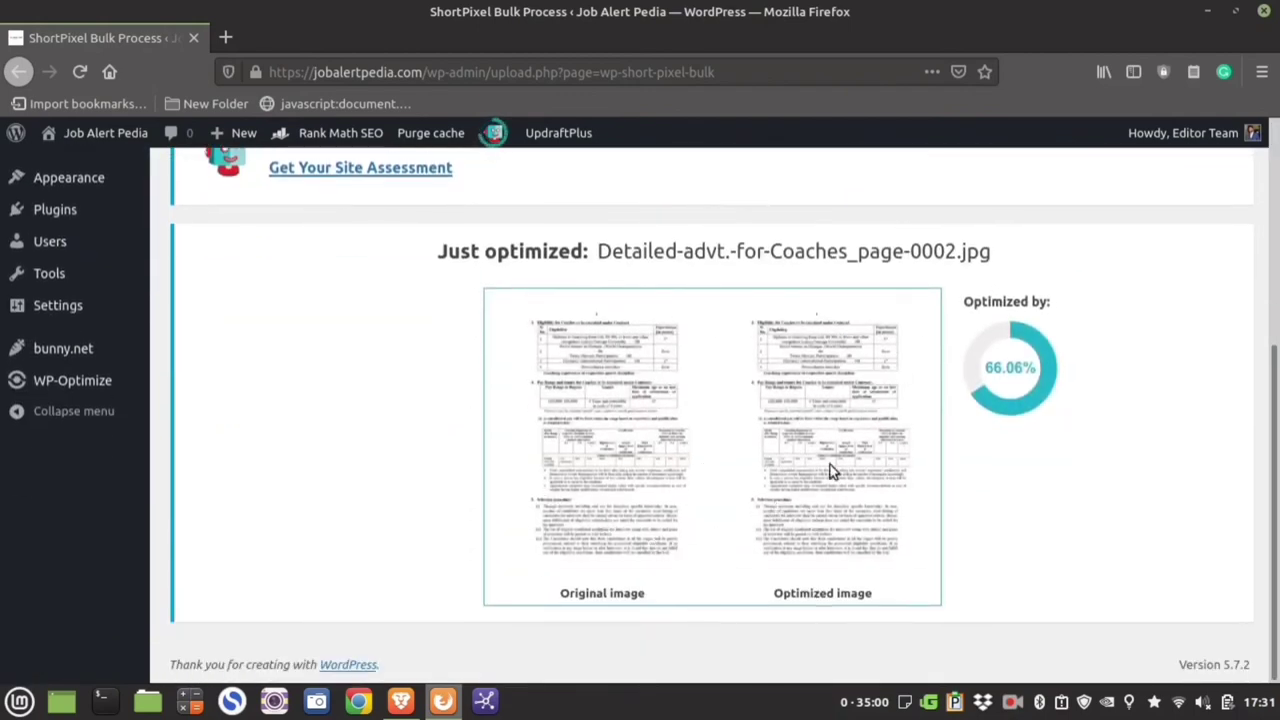
scroll(1043, 369, "up", 3)
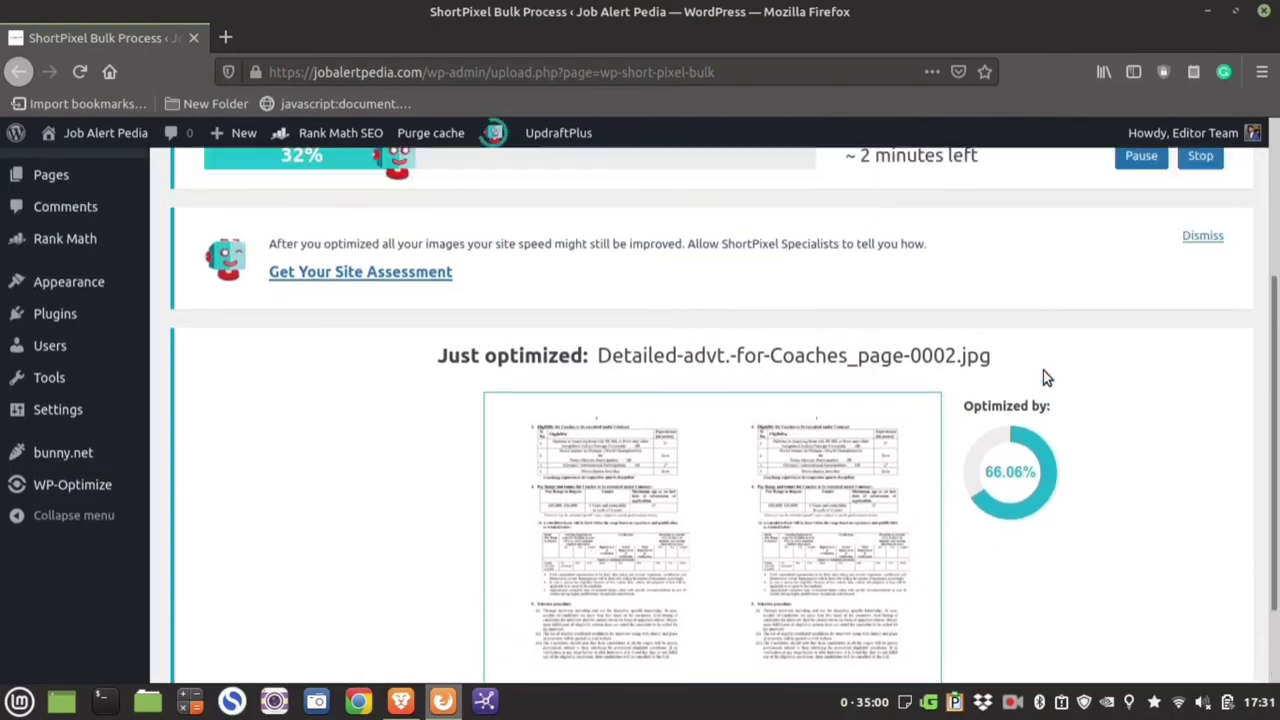
left_click(1022, 703)
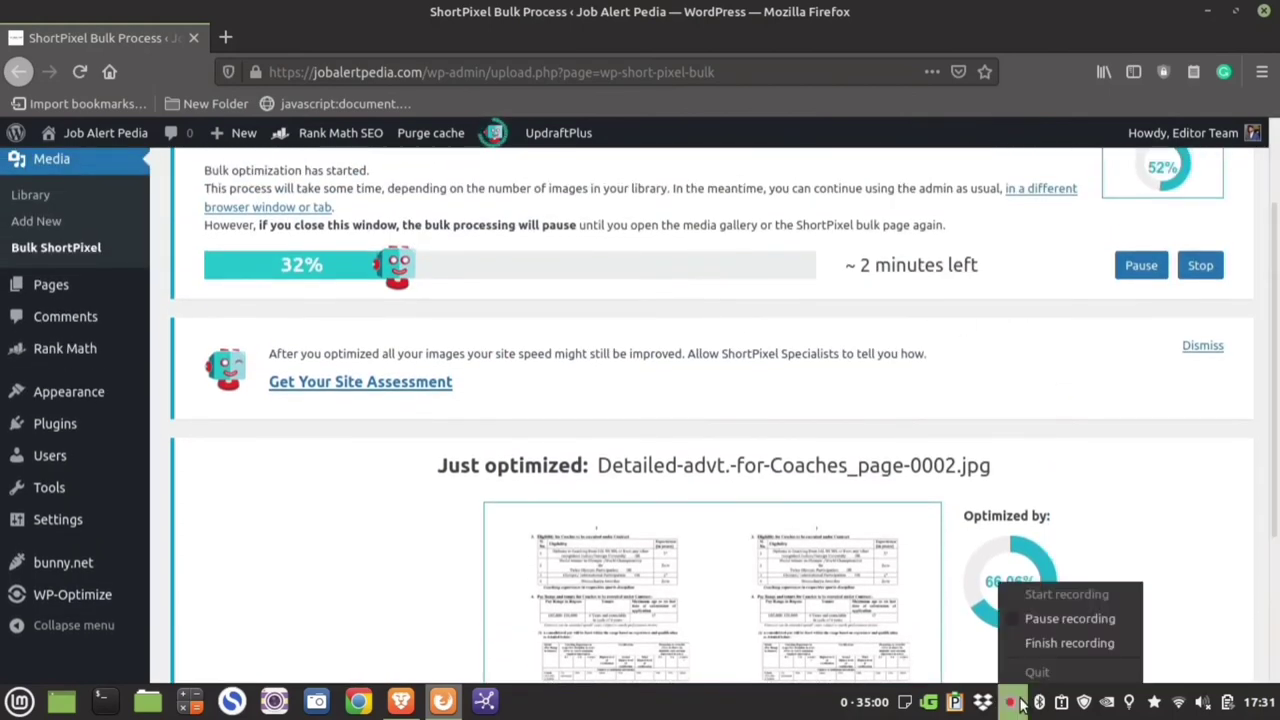
left_click(1031, 622)
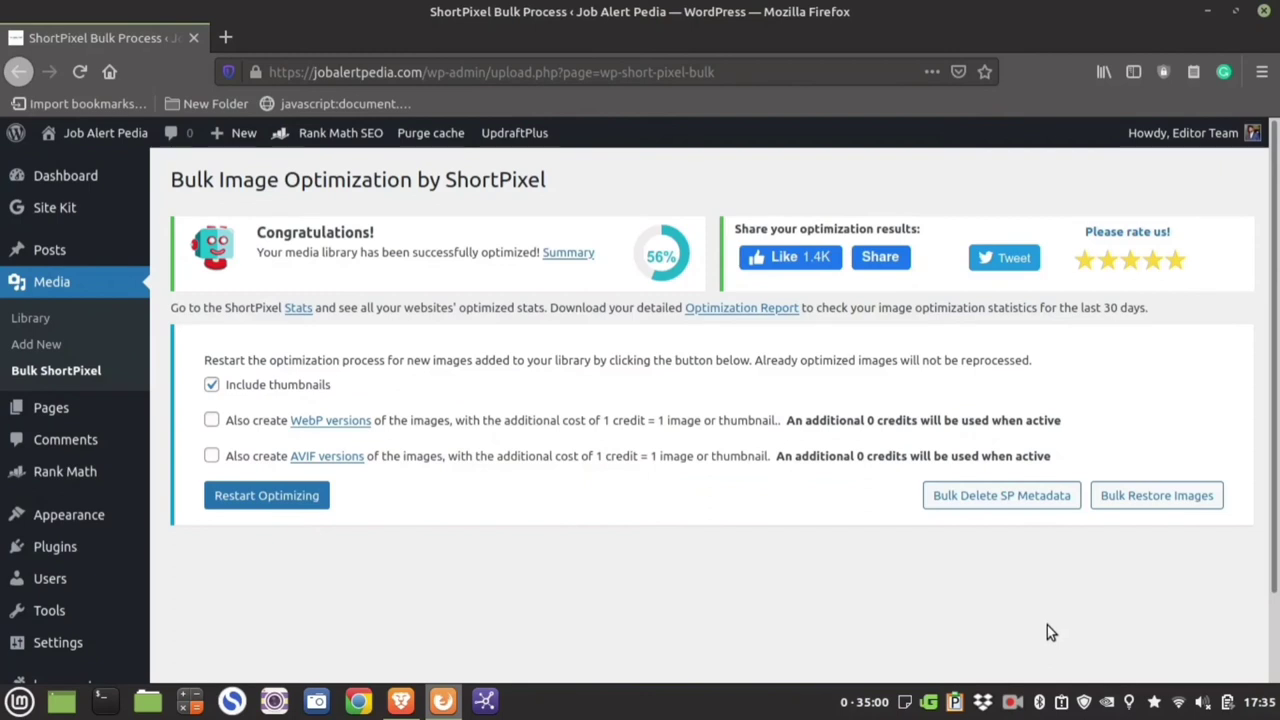
Highlight the Bulk Image Optimization heading and the successful optimization message.
left_click_drag(173, 183, 546, 182)
left_click_drag(257, 232, 624, 256)
left_click(606, 270)
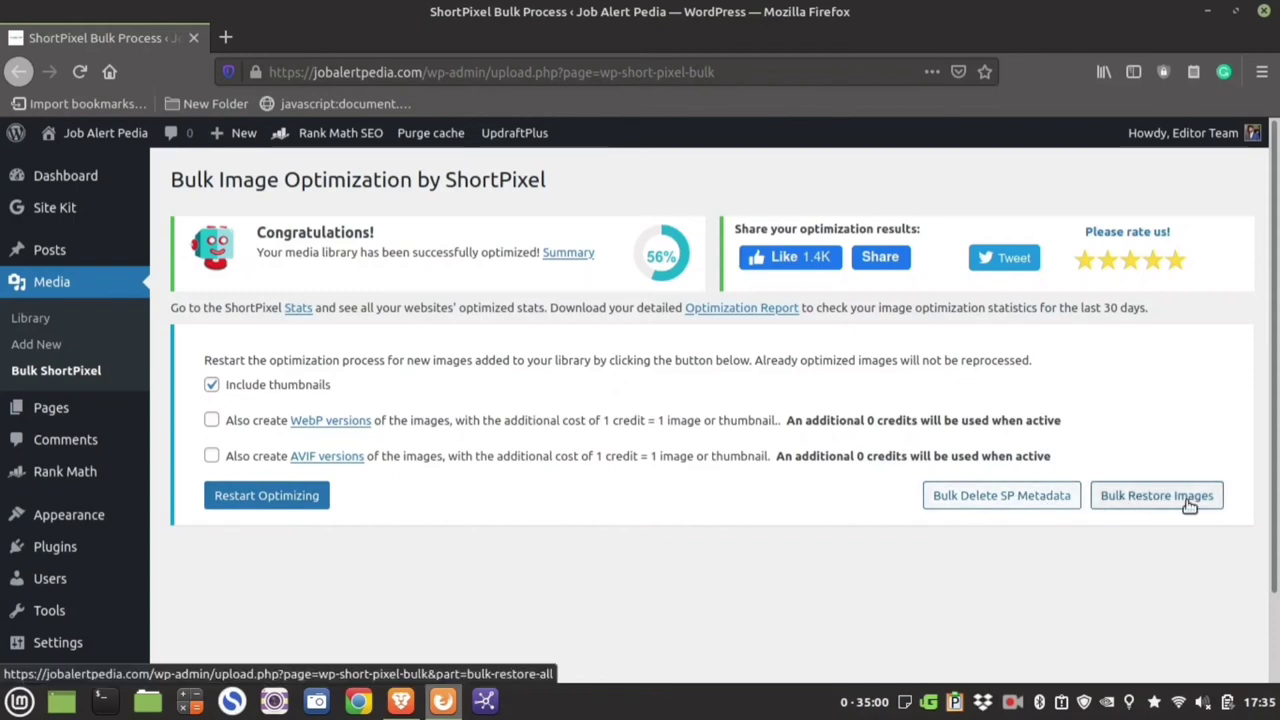
View the summary (19 images, 75 thumbnails, 55.71% average, 6.3 MB saved), then open Stats.
left_click(568, 257)
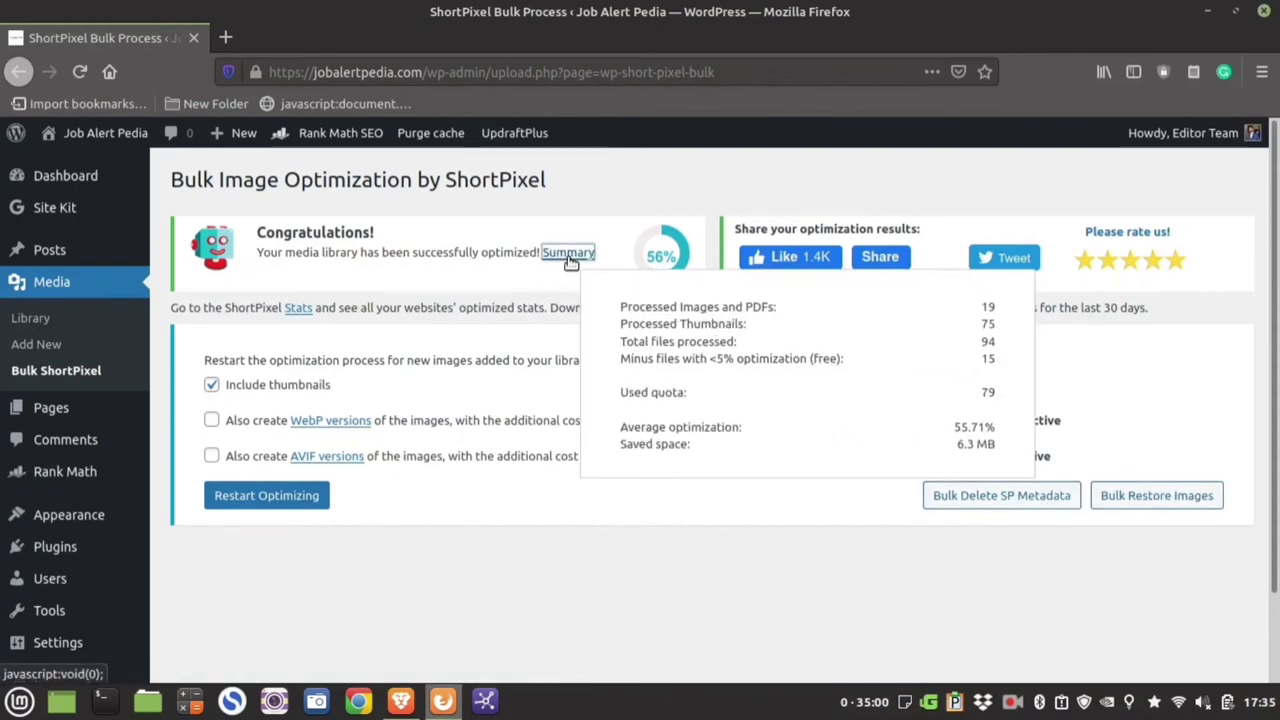
left_click(570, 256)
left_click(580, 257)
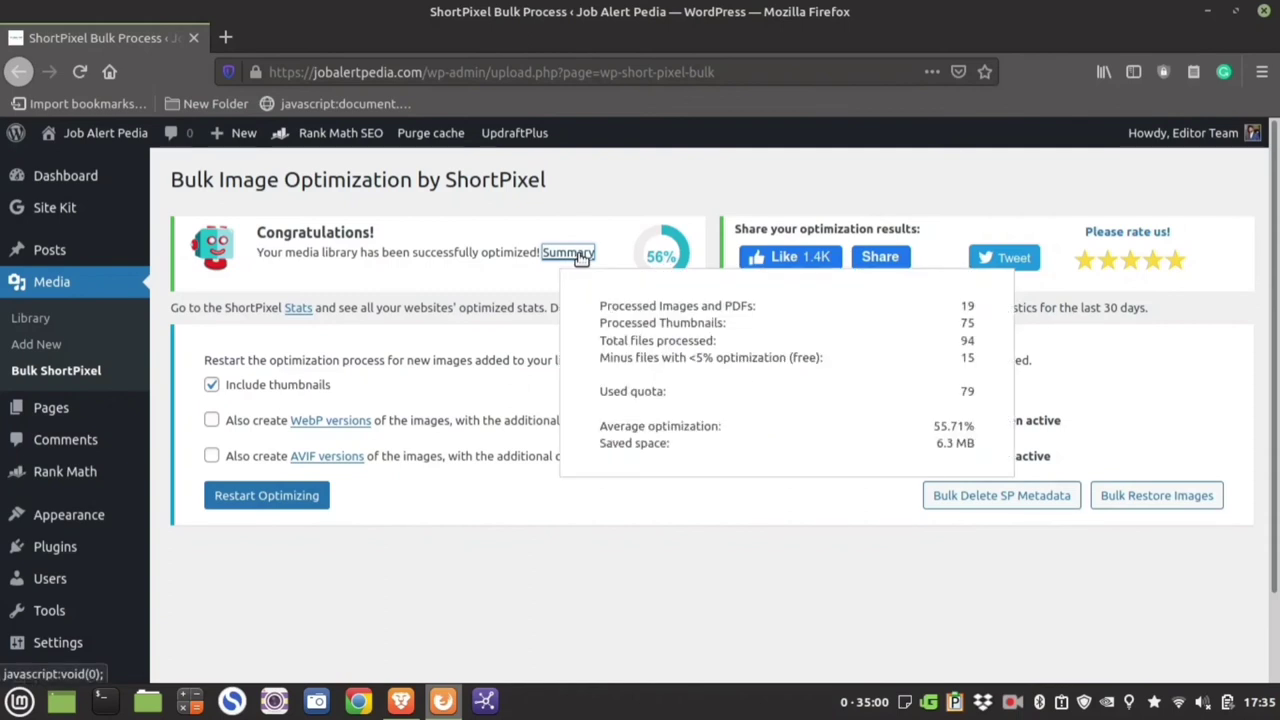
left_click(300, 312)
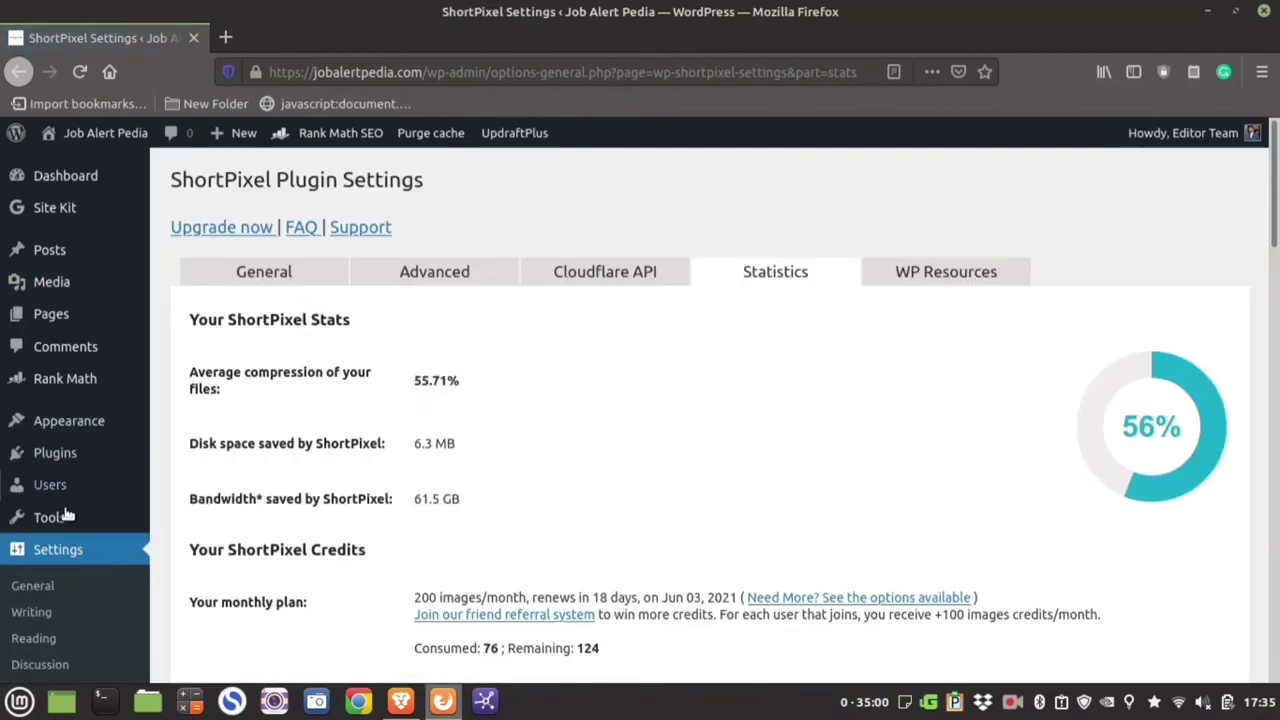
Review the statistics: 55.71% average compression, 6.3 MB saved, 76 of 200 credits used.
scroll(110, 490, "down", 2)
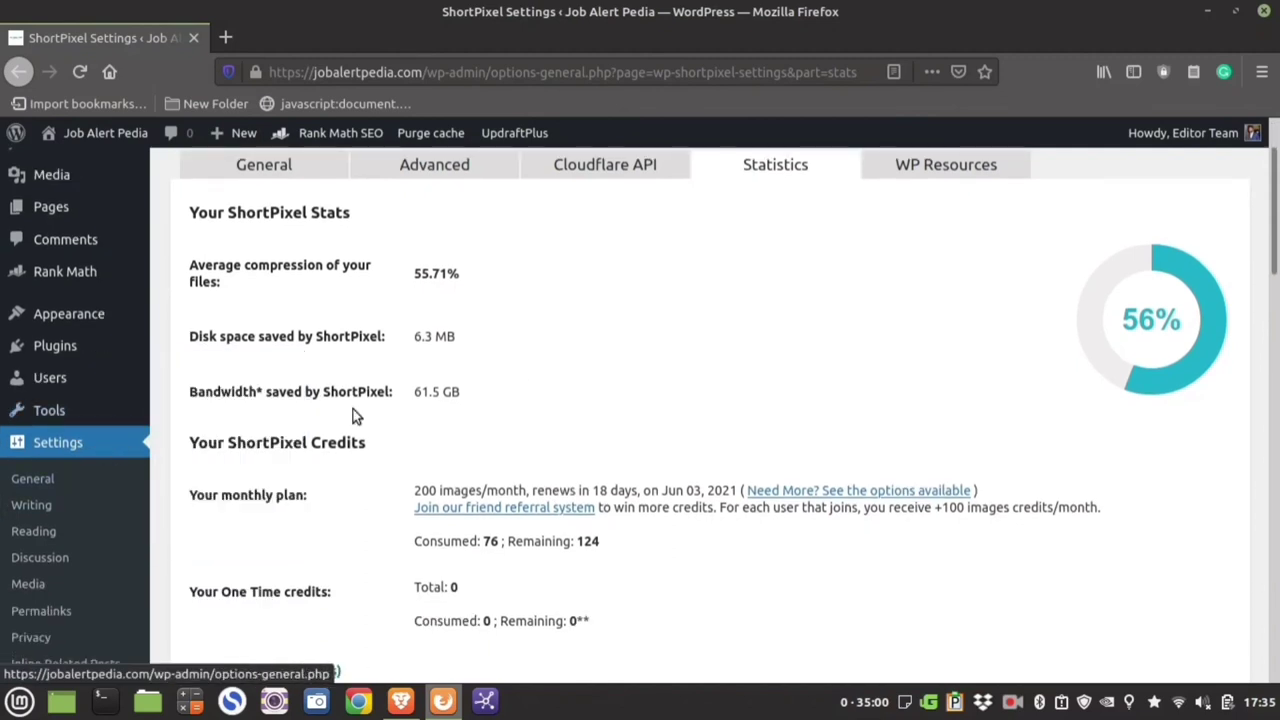
scroll(466, 309, "down", 1)
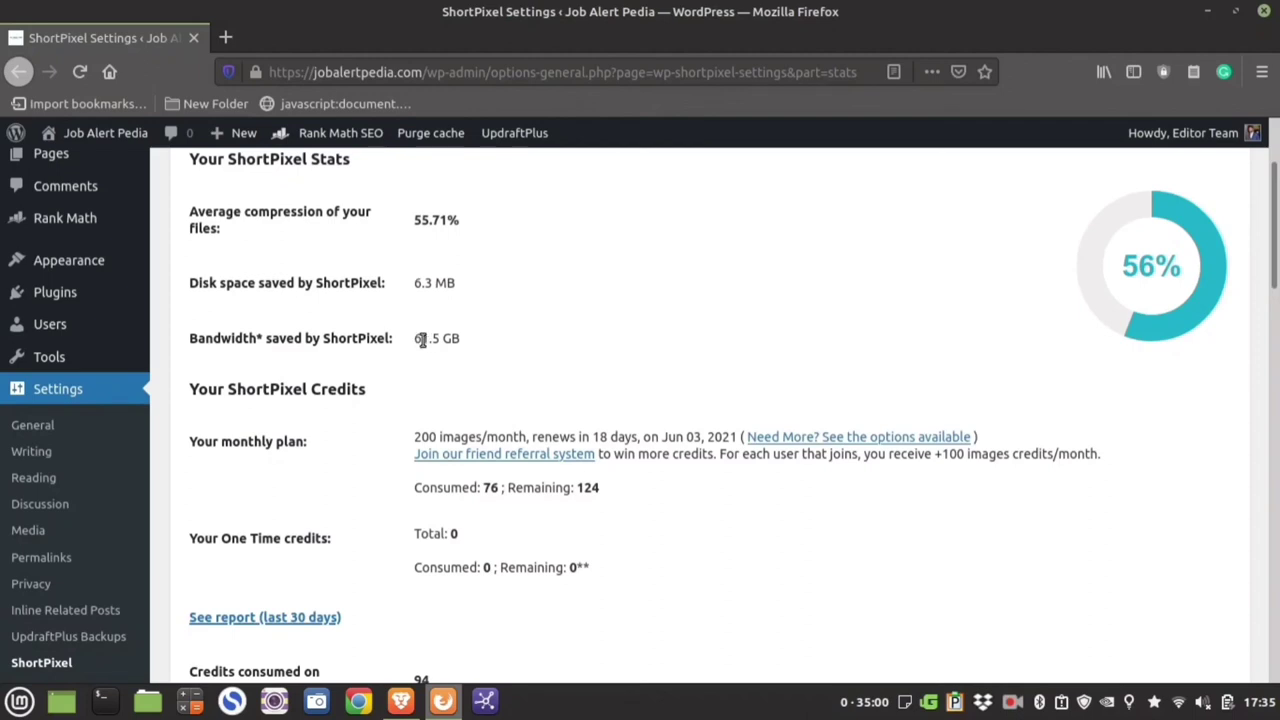
left_click(466, 339)
scroll(466, 339, "down", 2)
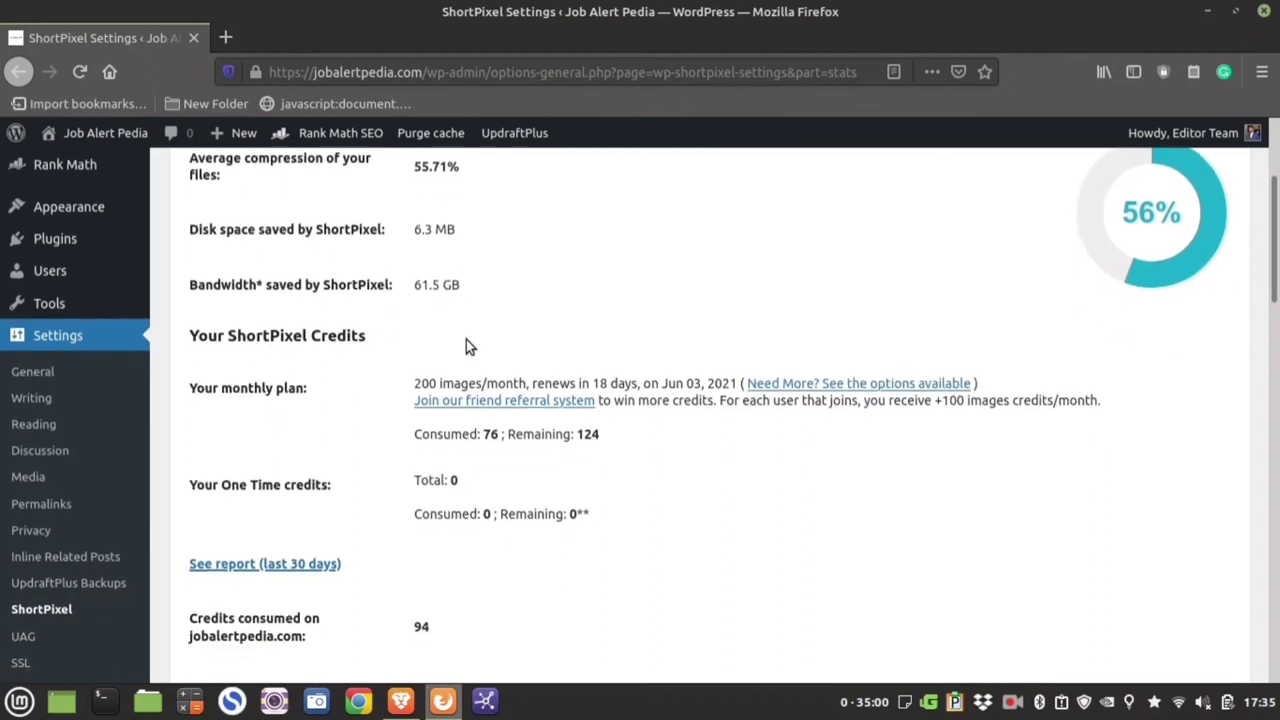
left_click_drag(416, 383, 609, 391)
scroll(609, 391, "down", 2)
scroll(360, 505, "down", 2)
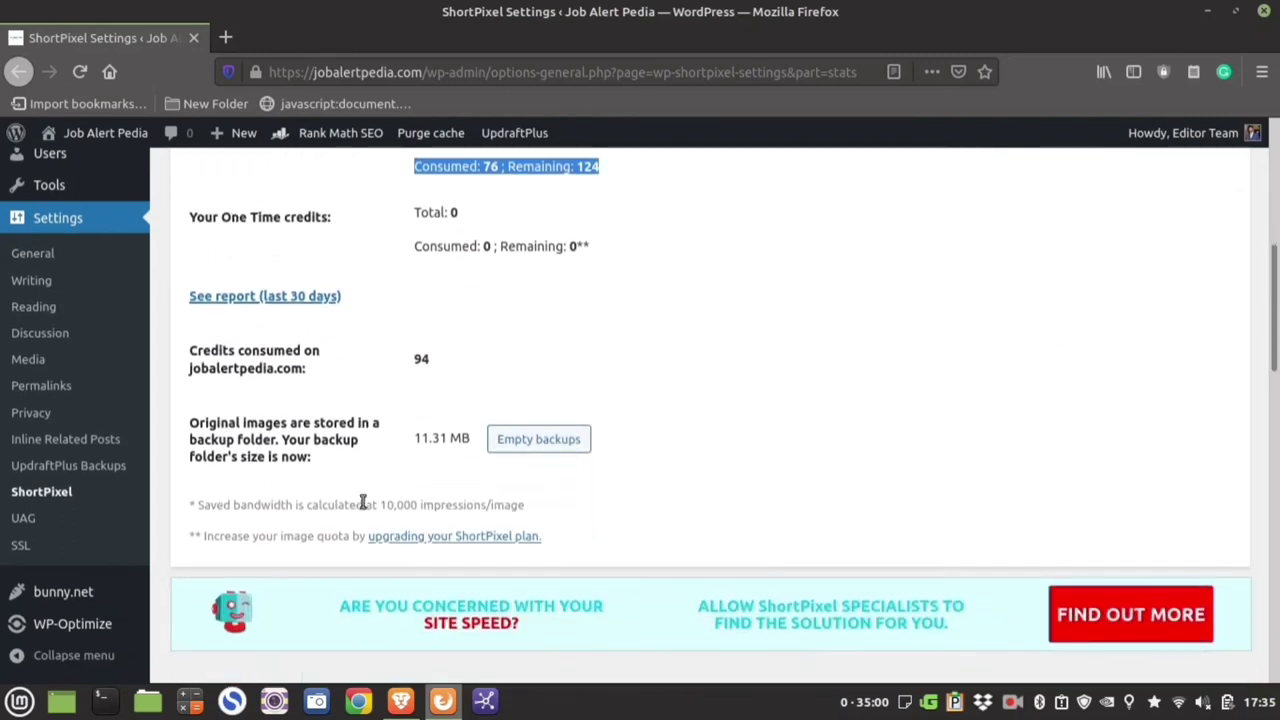
left_click_drag(225, 506, 522, 507)
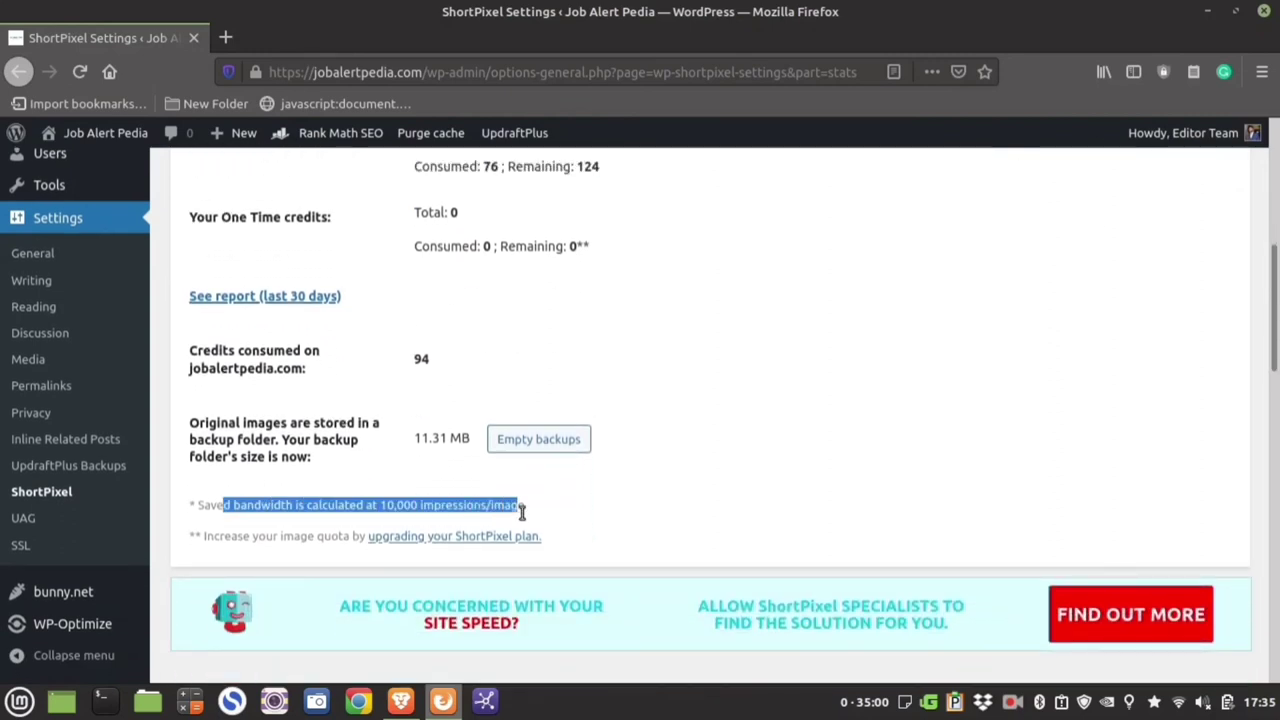
Go to Media > Library.
scroll(282, 468, "up", 1)
scroll(282, 468, "up", 5)
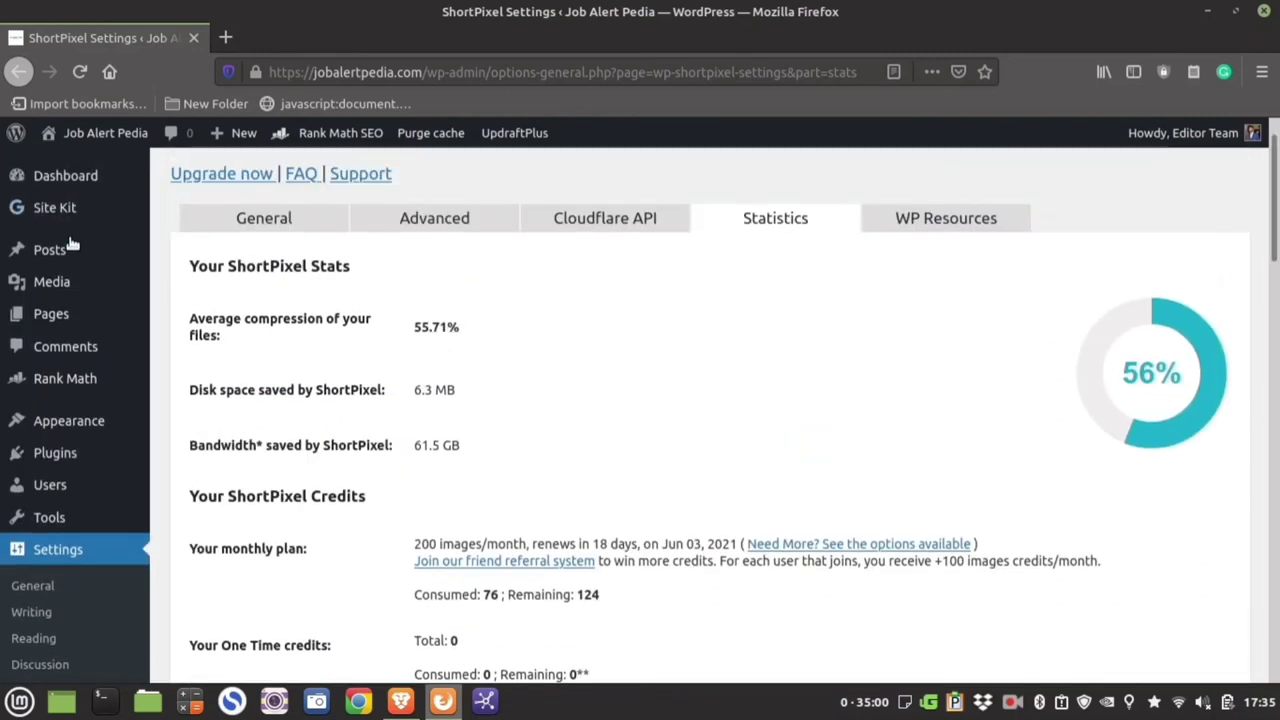
mouse_move(134, 282)
left_click(200, 287)
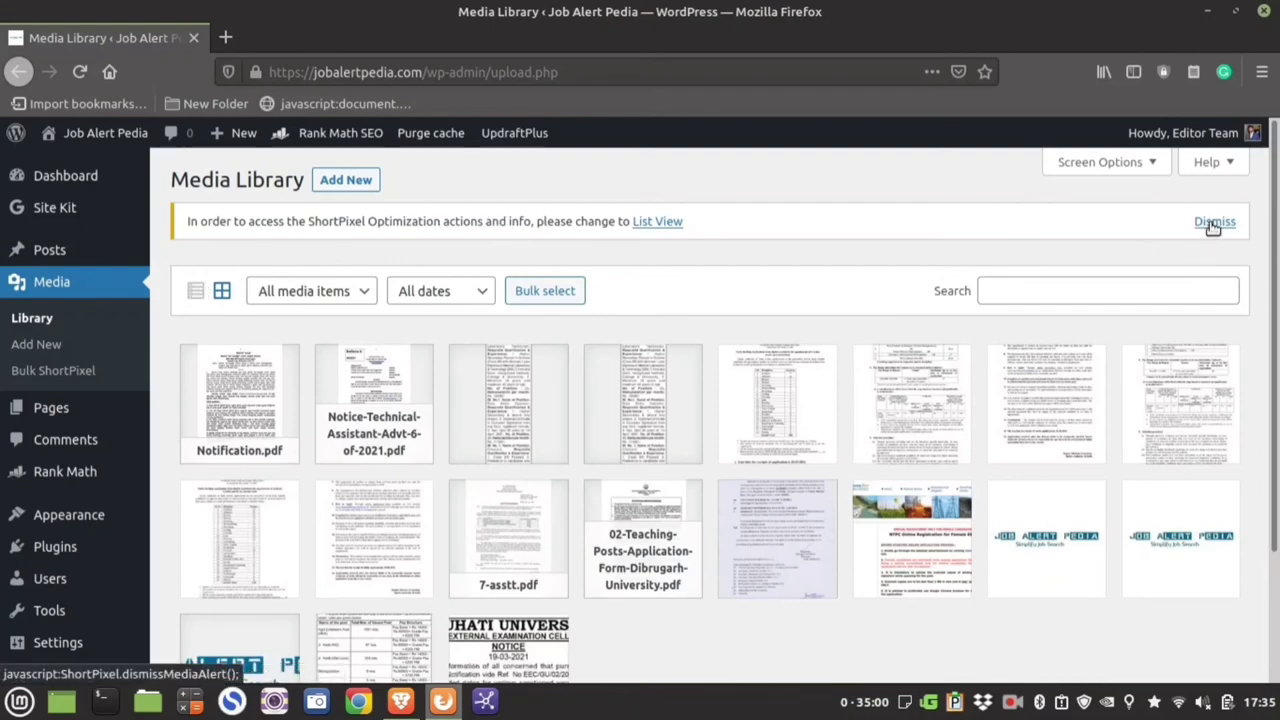
Note the ShortPixel notice and switch the Media Library to list view.
left_click_drag(189, 220, 617, 226)
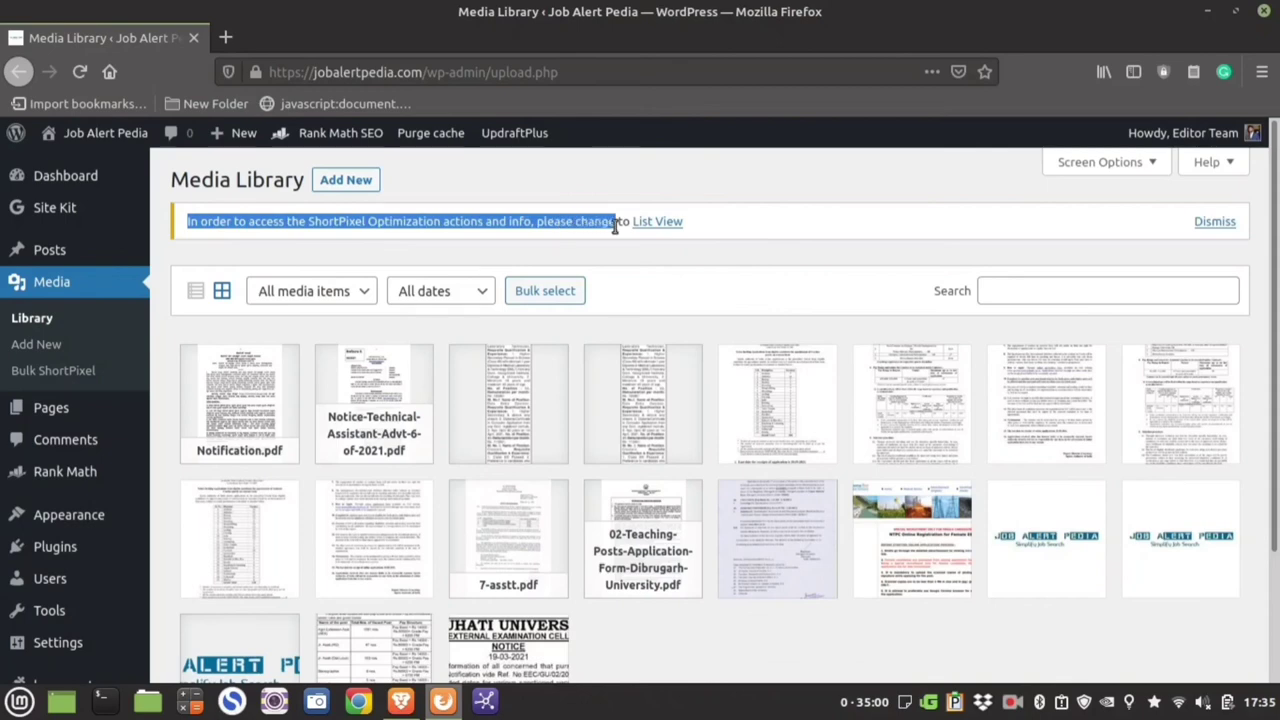
left_click(196, 291)
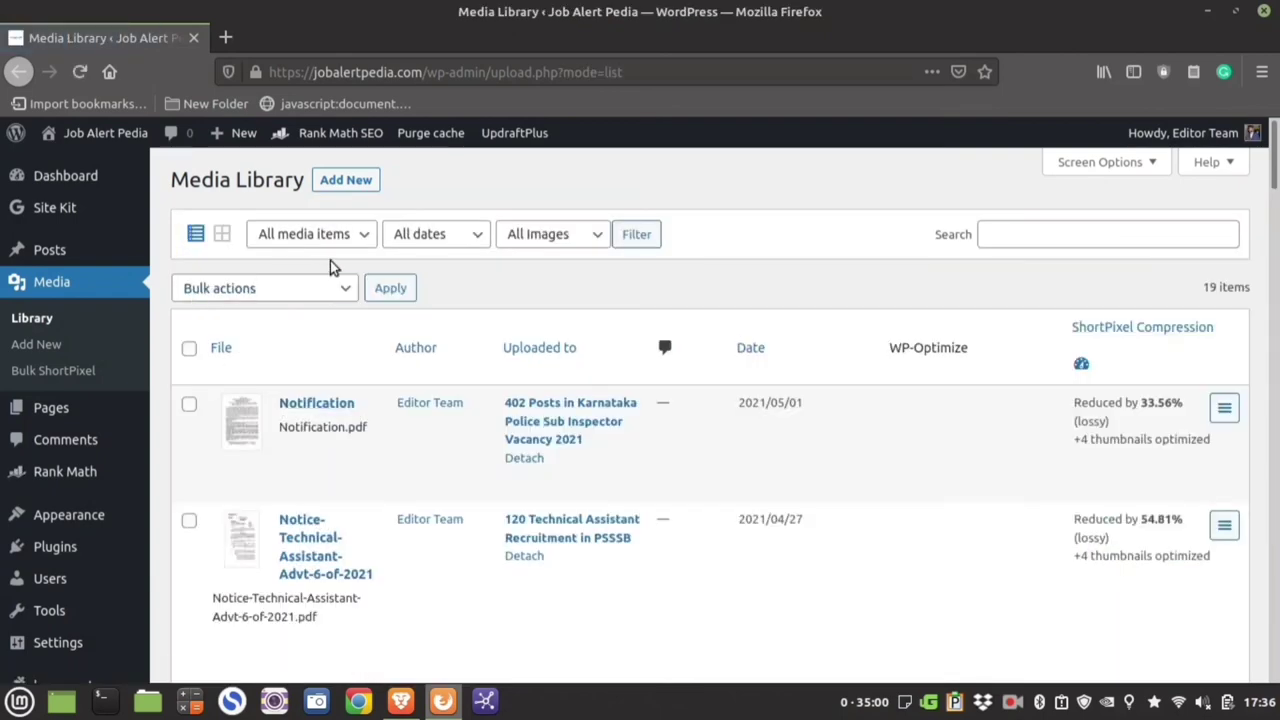
Check the Notification file's ShortPixel actions, then scroll the Compression column.
mouse_move(1150, 400)
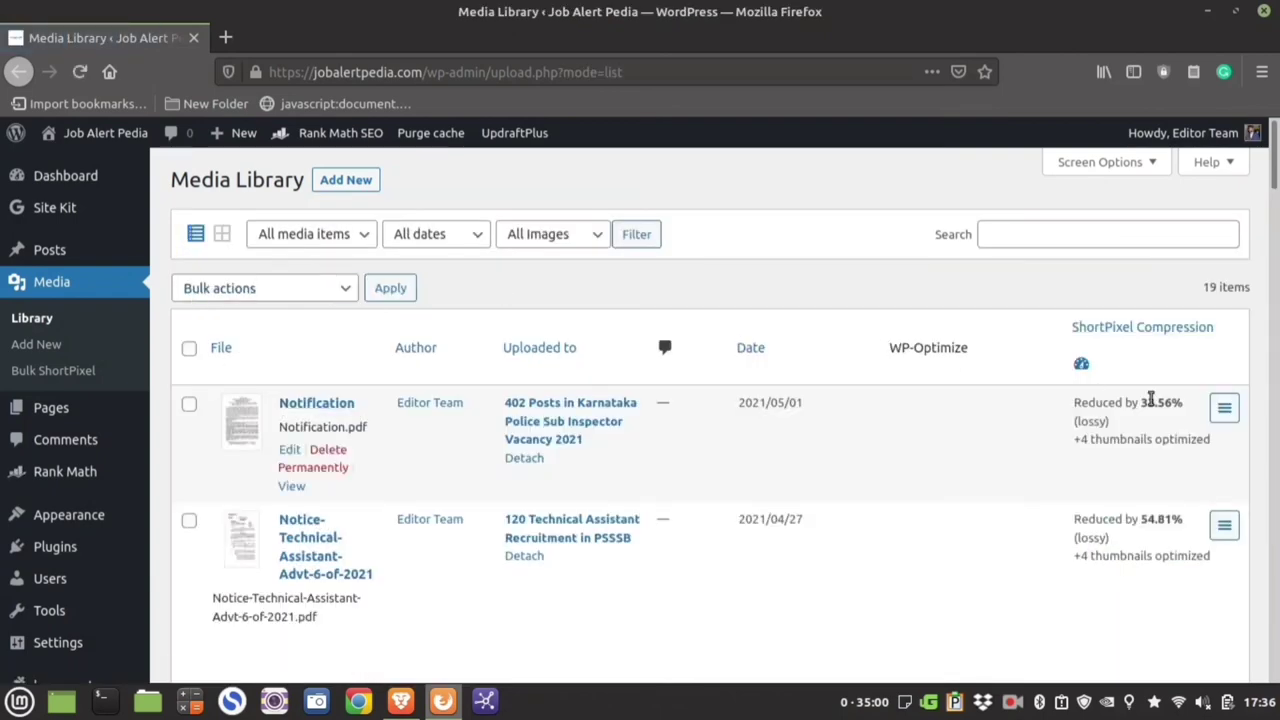
left_click(1222, 410)
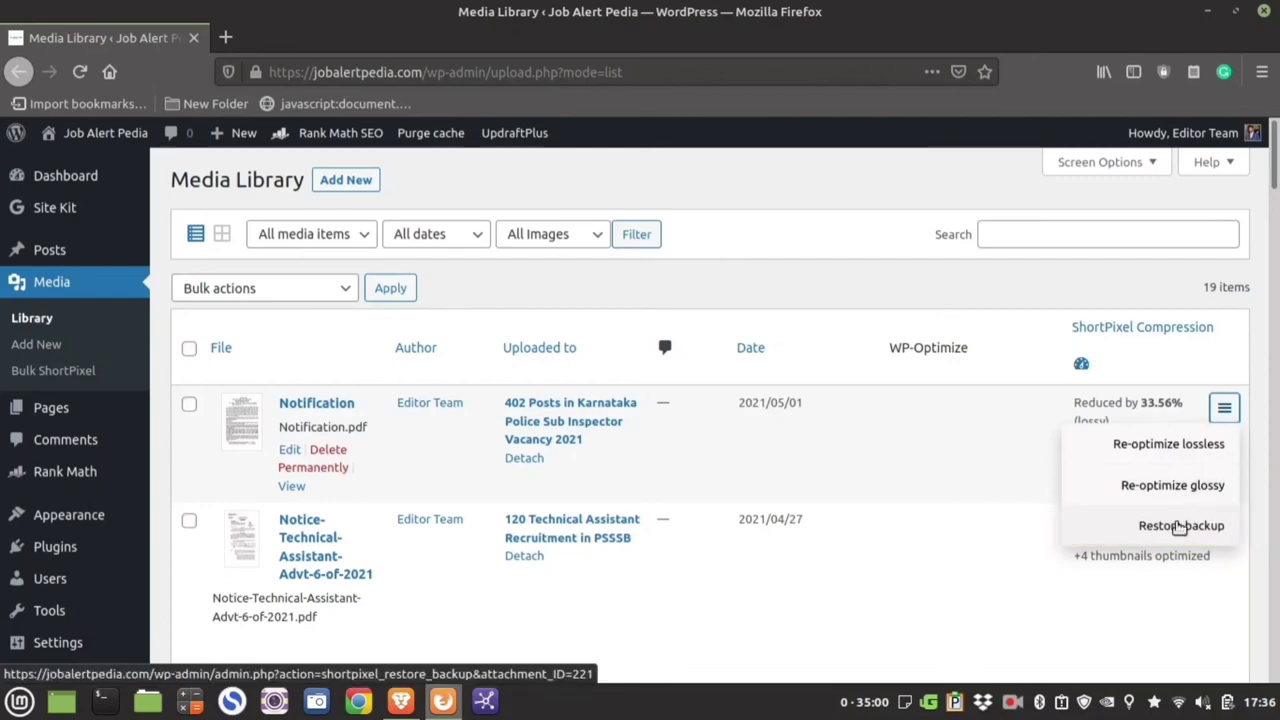
left_click(1185, 371)
scroll(1185, 371, "down", 5)
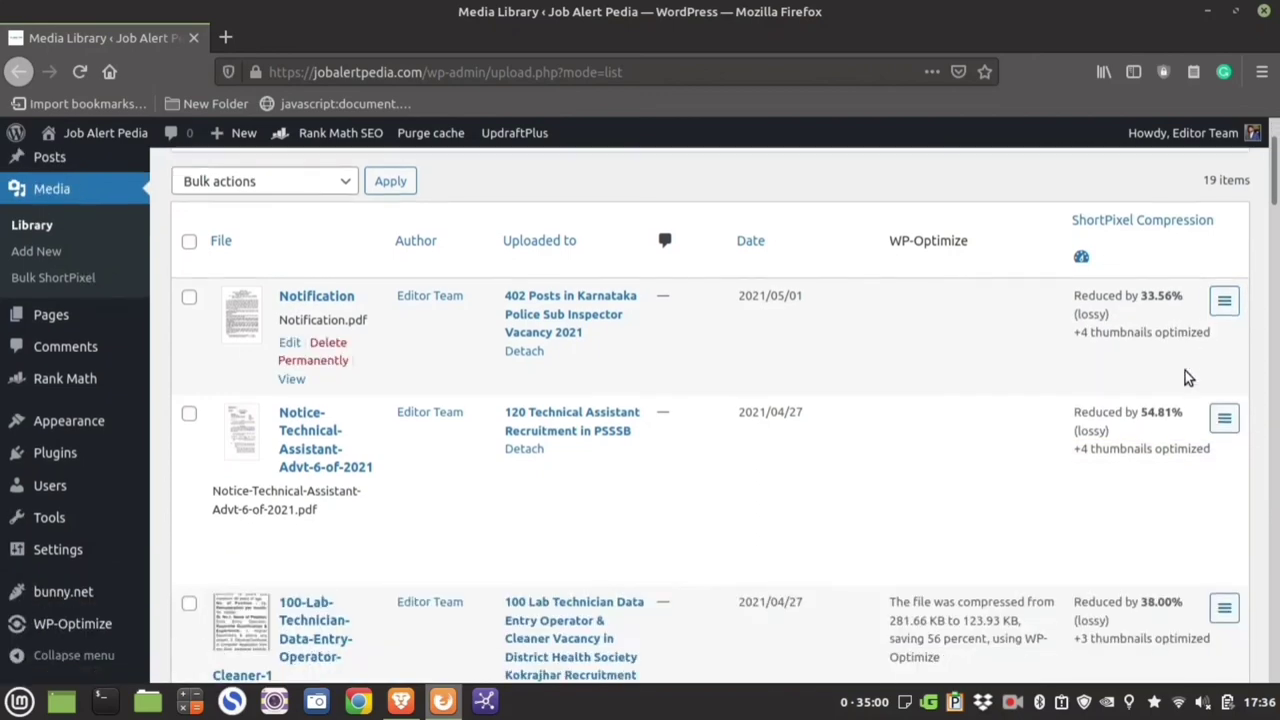
scroll(294, 277, "up", 4)
scroll(286, 366, "down", 6)
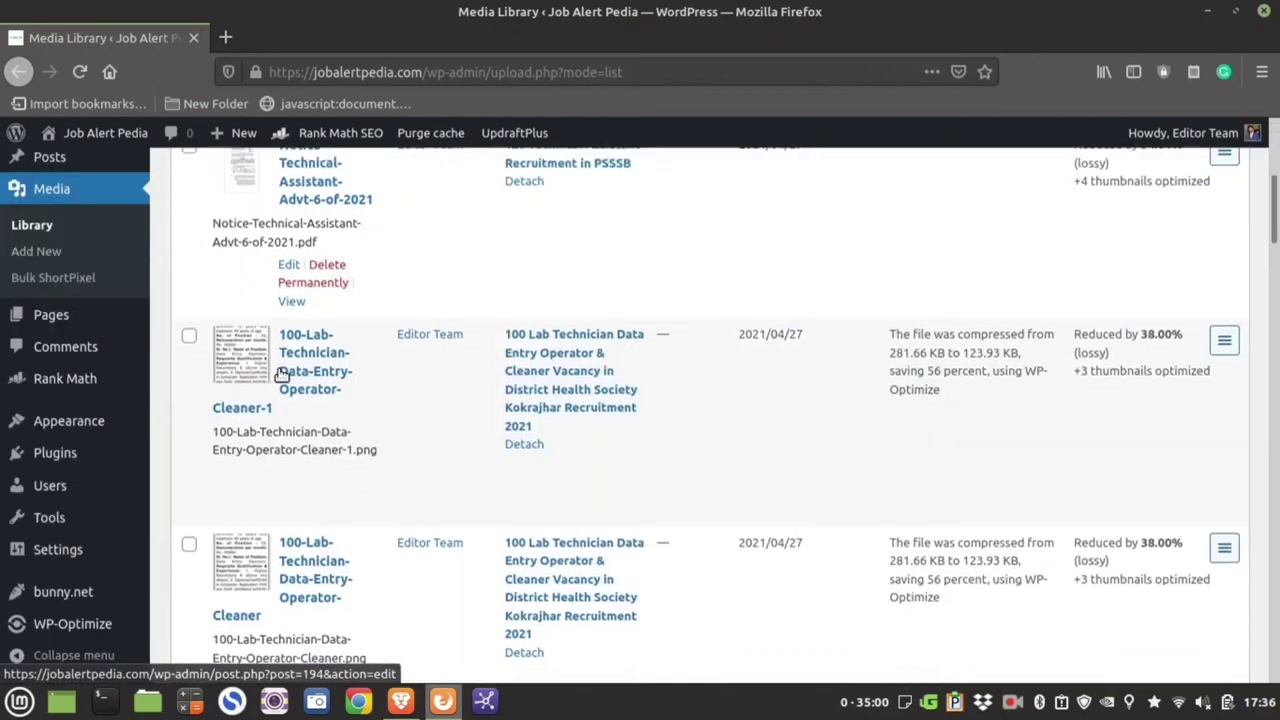
scroll(293, 349, "up", 7)
Open the ShortPixel actions for the 100-Lab-Technician-Data-Entry-Operator-Cleaner-1 image.
double_click(349, 374)
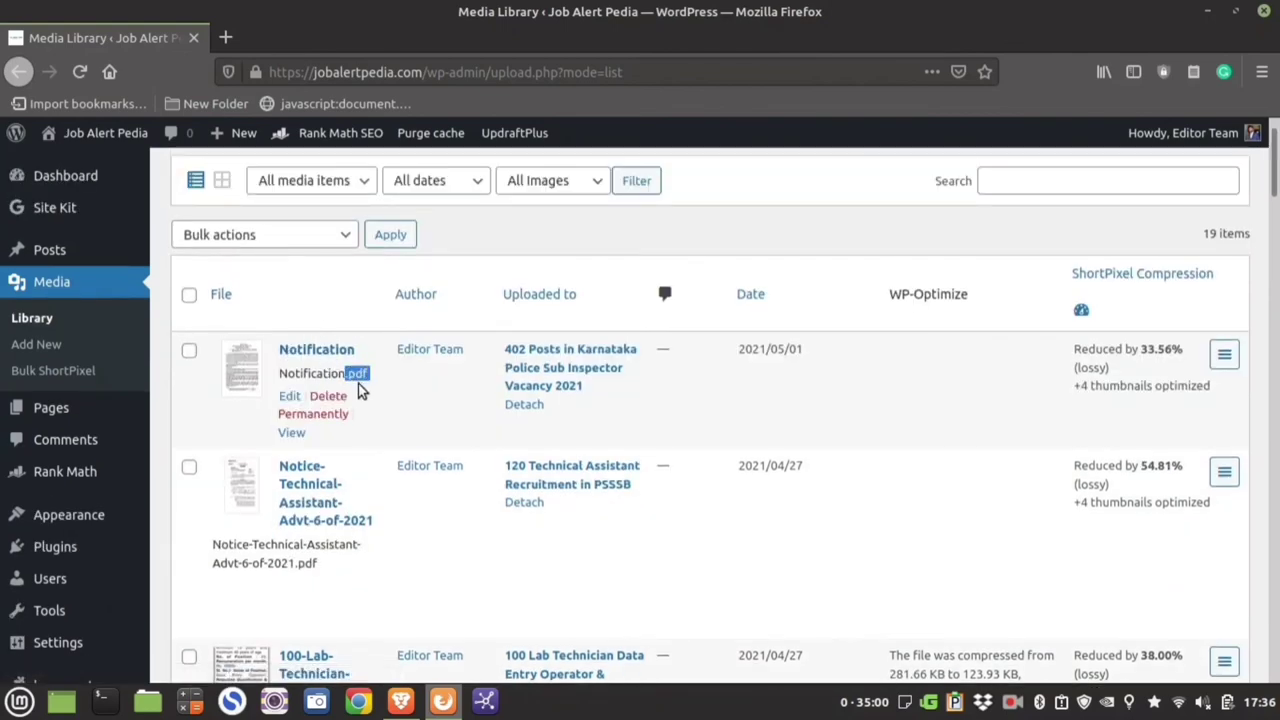
scroll(307, 562, "down", 3)
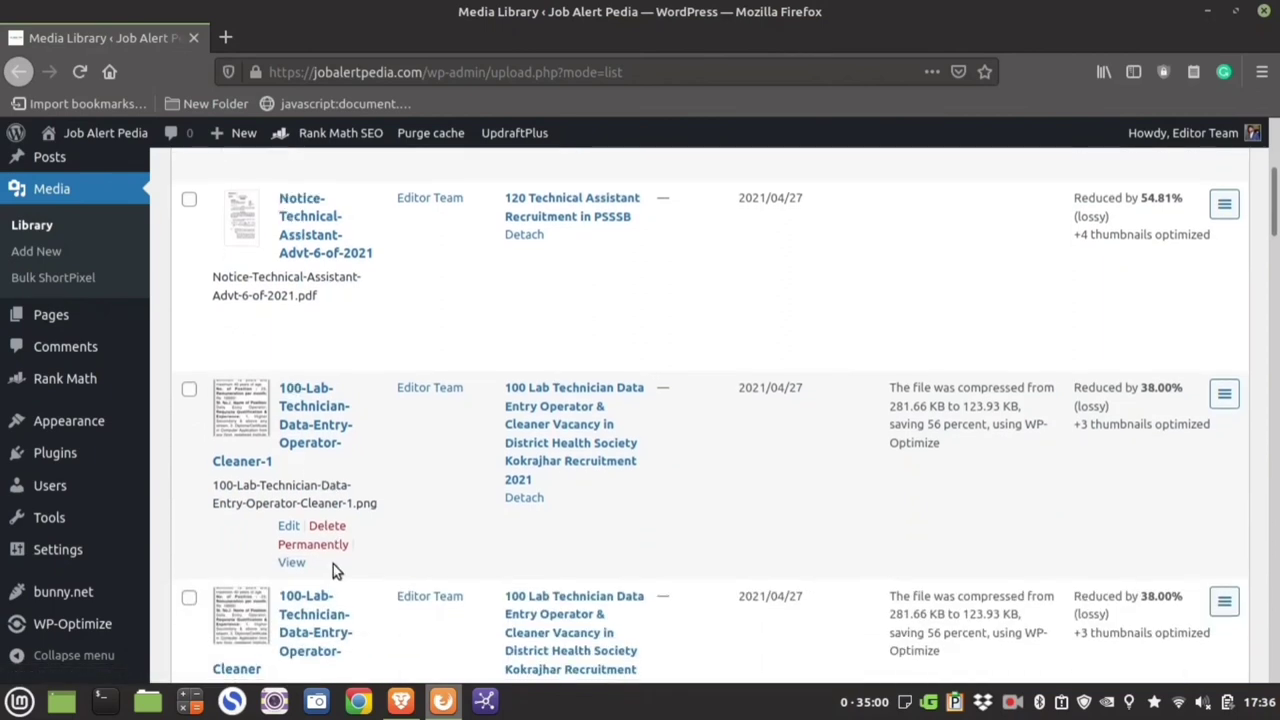
double_click(349, 504)
left_click(1222, 395)
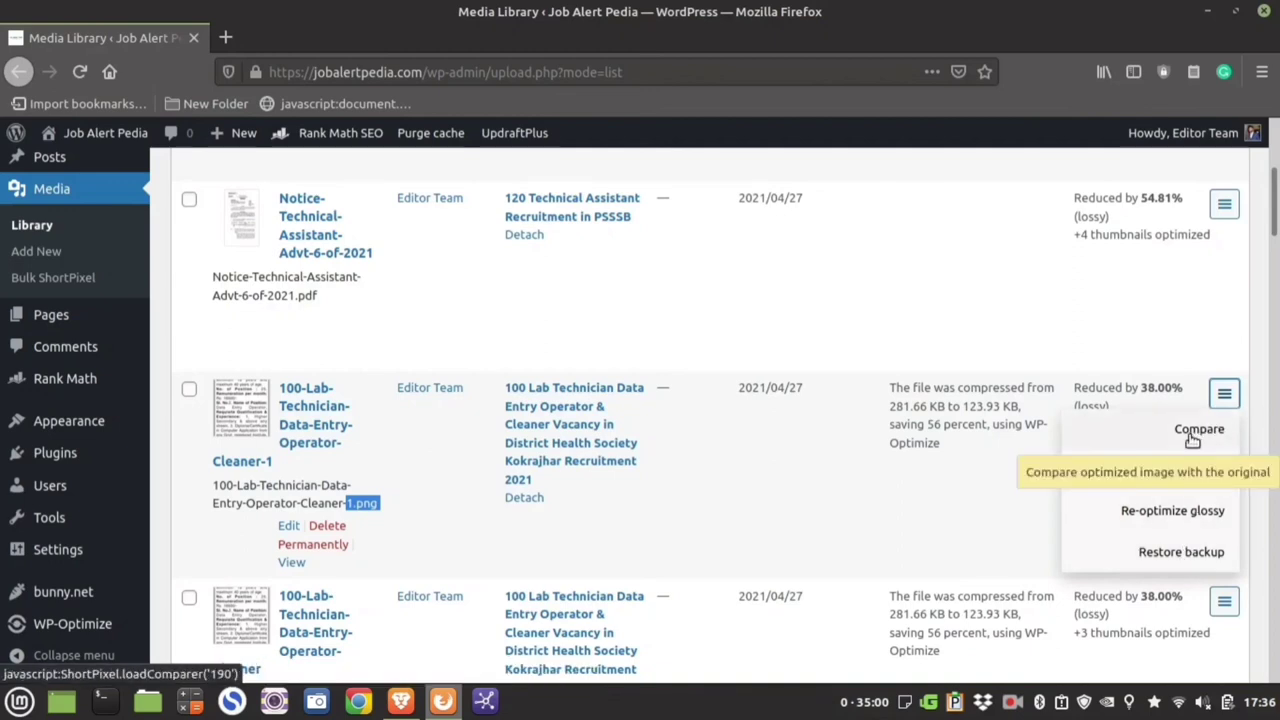
scroll(1100, 400, "up", 2)
Compare Cleaner-1's optimized version with its original, then close the Compare Images dialog.
left_click(1200, 549)
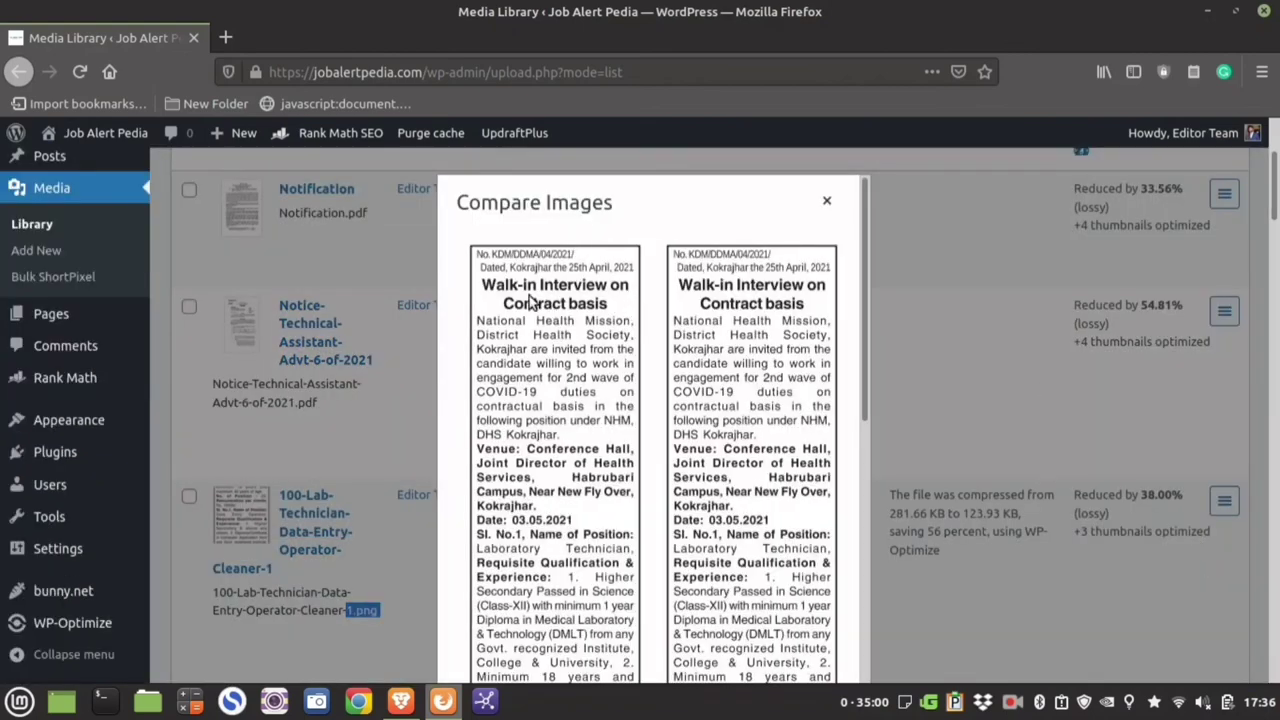
scroll(665, 475, "down", 5)
scroll(660, 600, "down", 10)
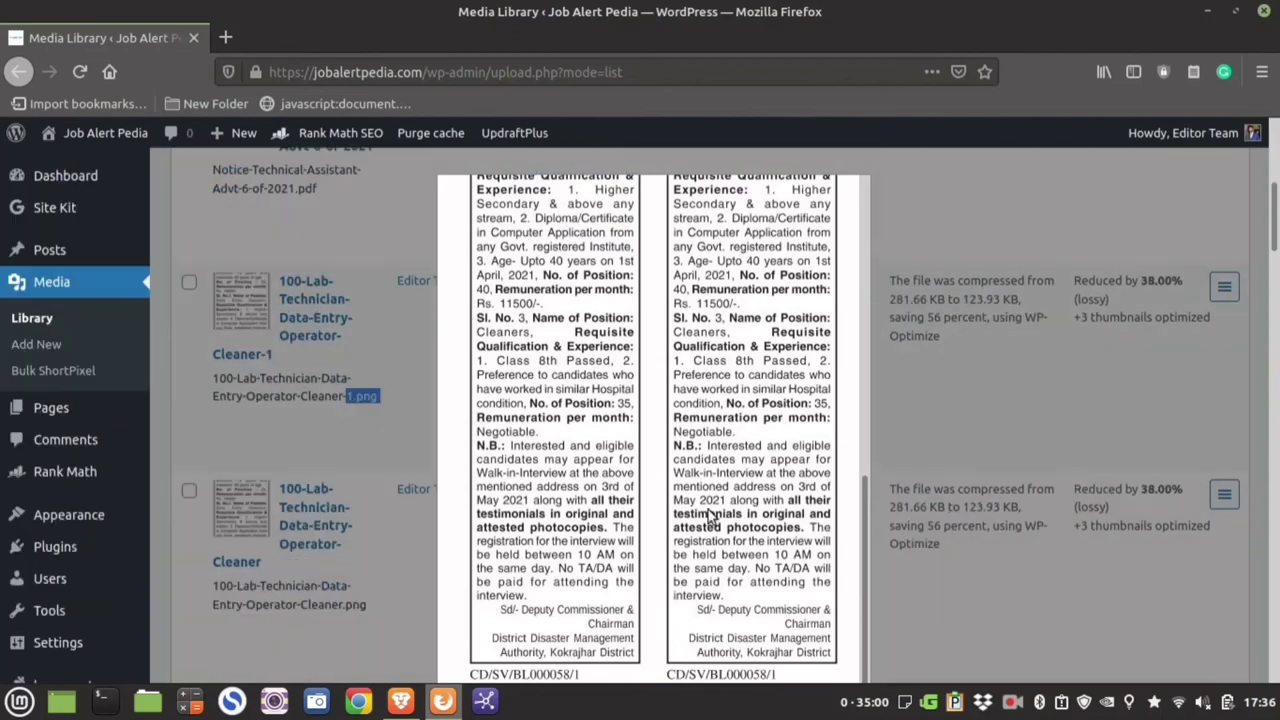
scroll(708, 515, "up", 10)
left_click(823, 206)
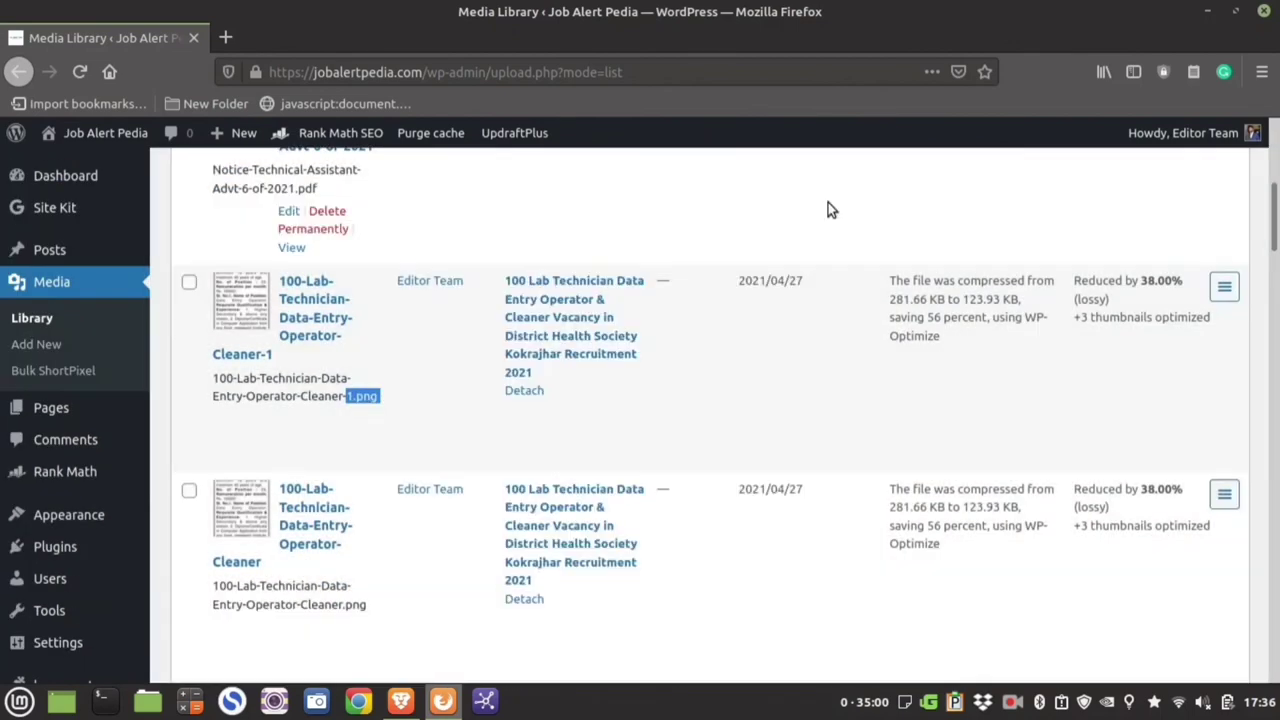
Scroll the list and open, then close, the Notification file's ShortPixel actions.
scroll(562, 440, "down", 15)
scroll(562, 436, "down", 5)
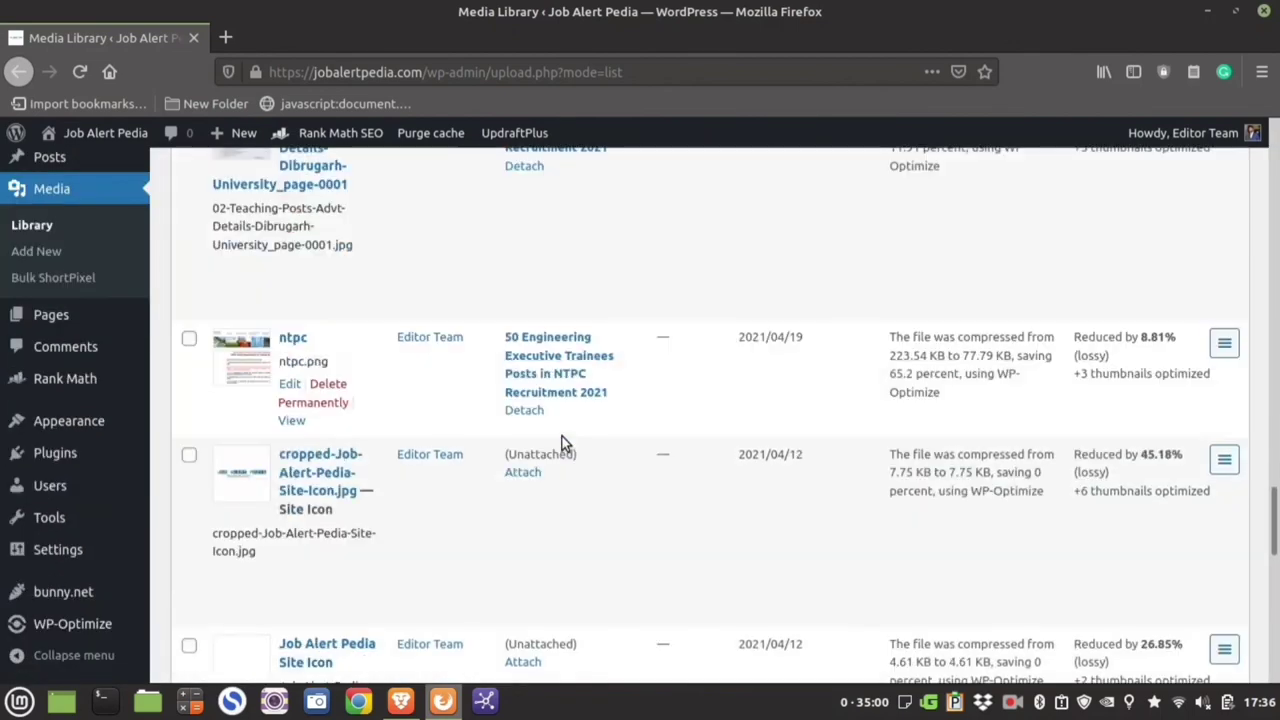
scroll(1208, 410, "up", 20)
scroll(1208, 400, "up", 5)
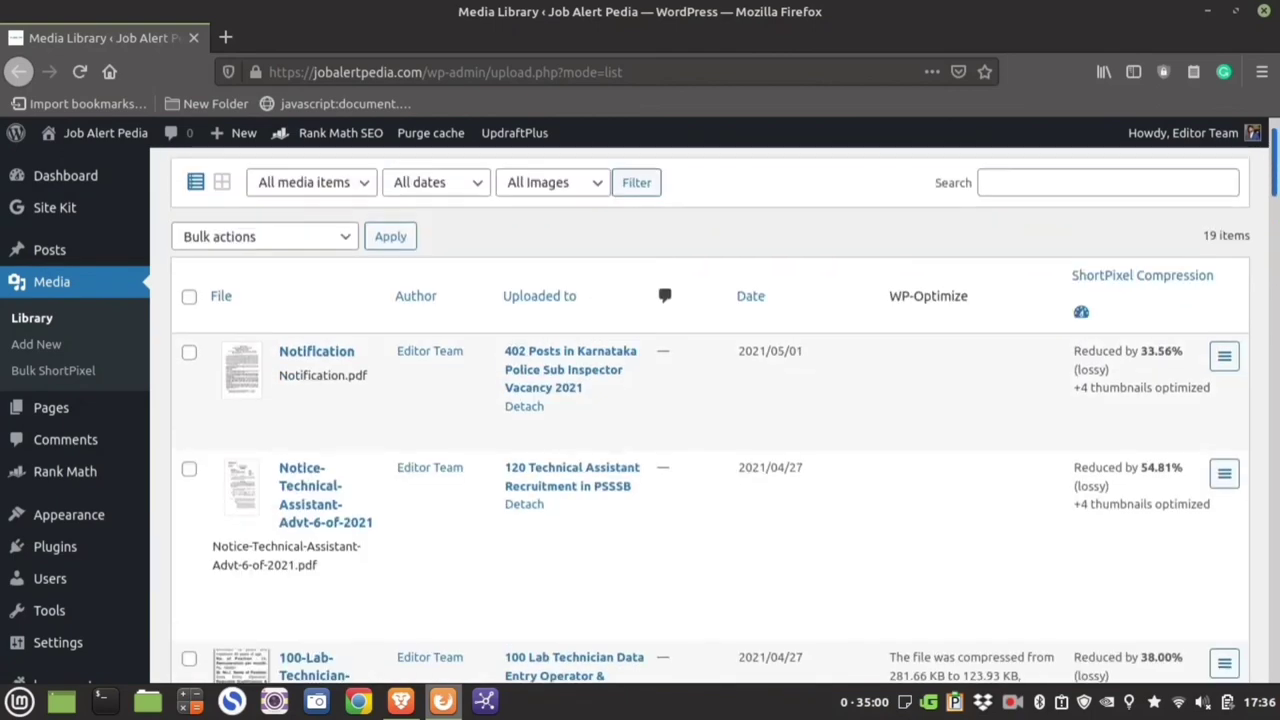
left_click(1224, 356)
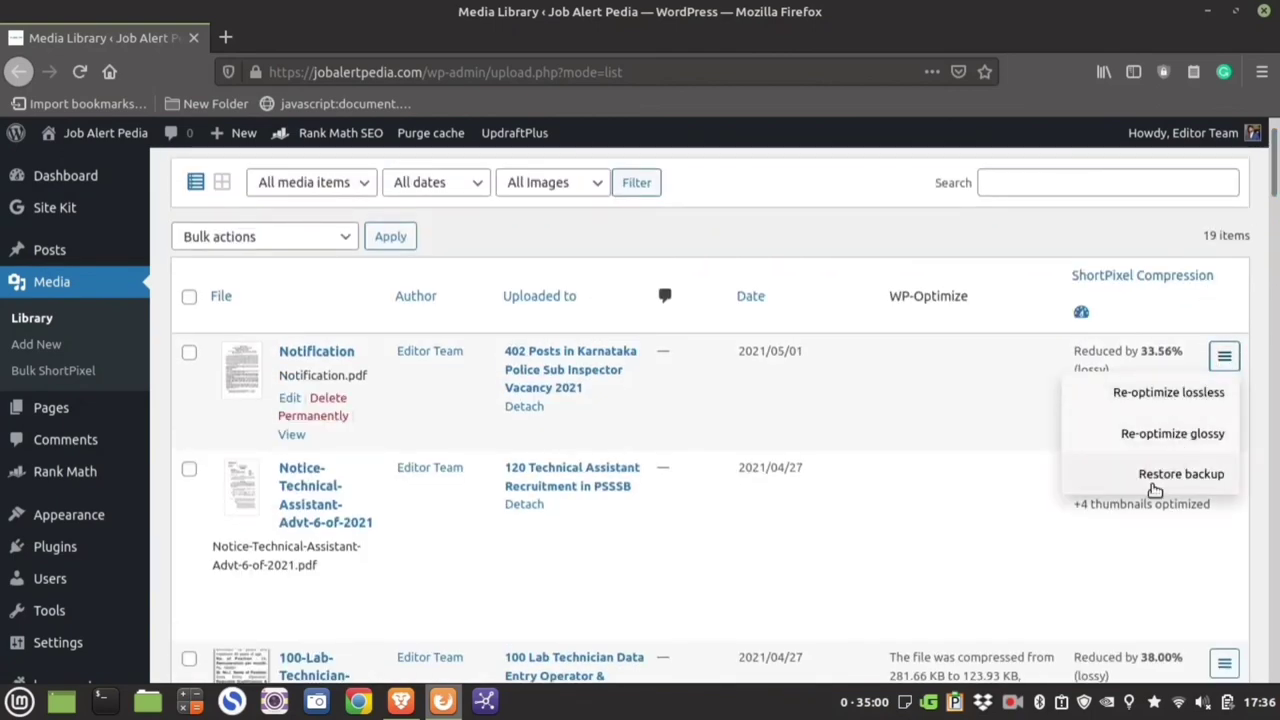
left_click(686, 253)
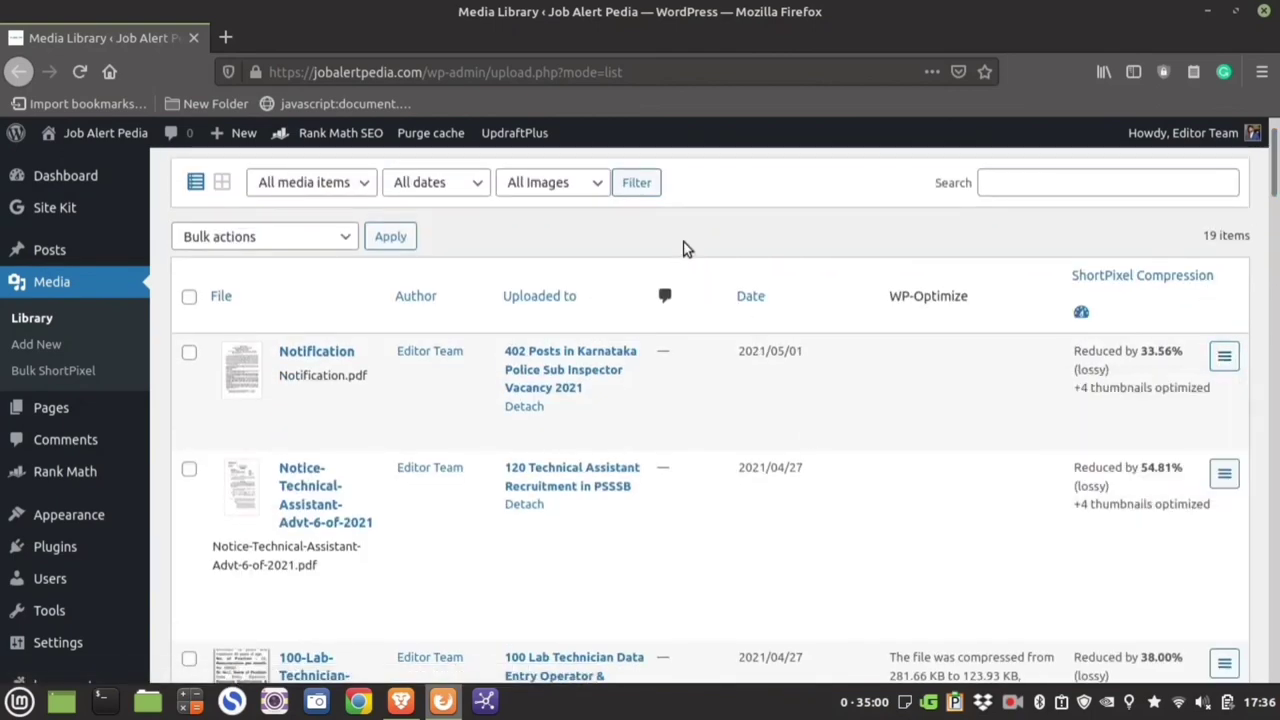